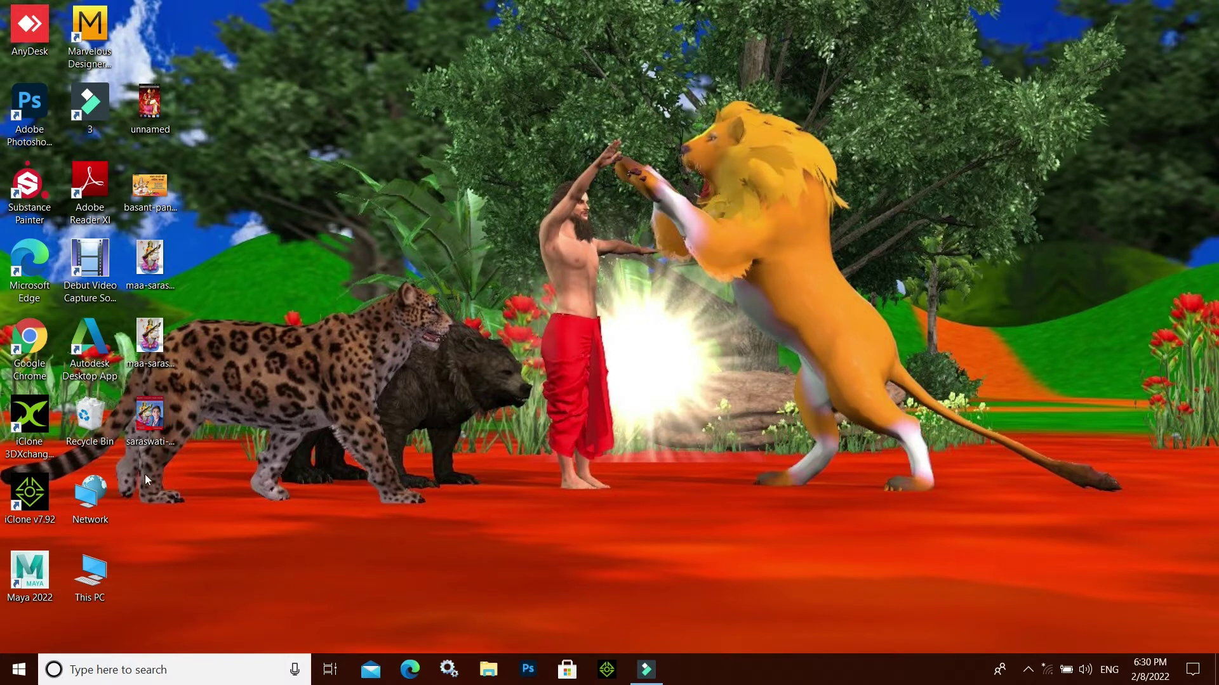
Step: Launch iClone 7 and close the welcome screen to reach the empty DefProject
double_click(34, 497)
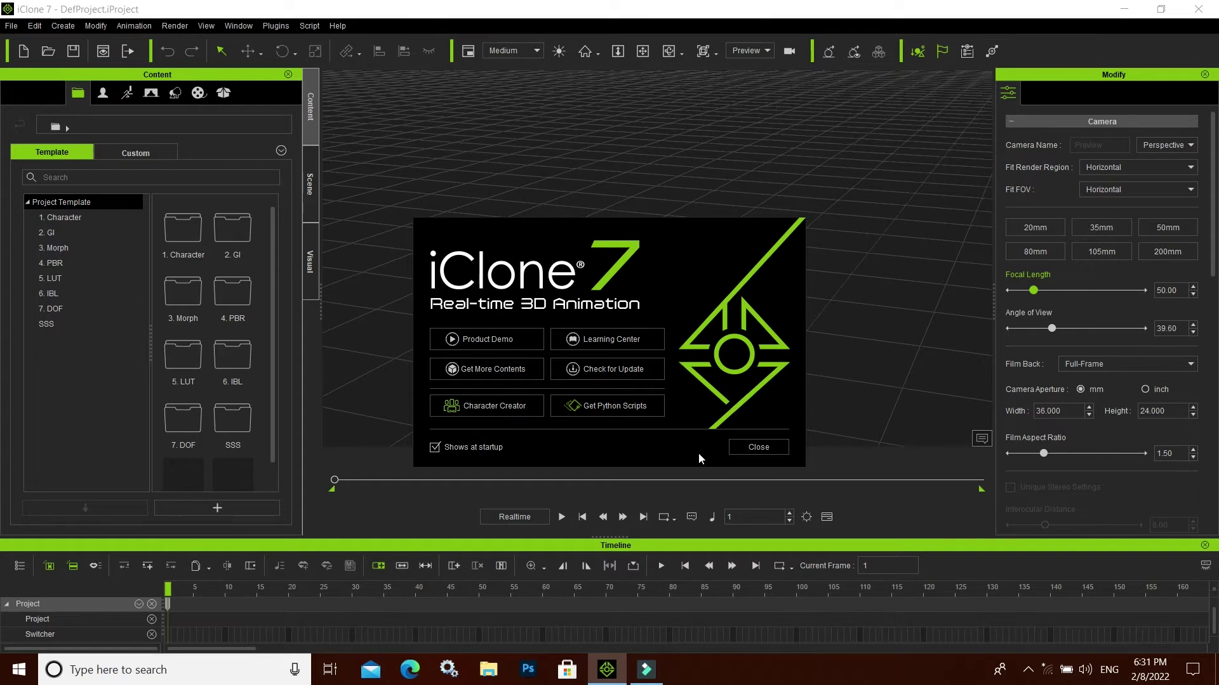
click(762, 448)
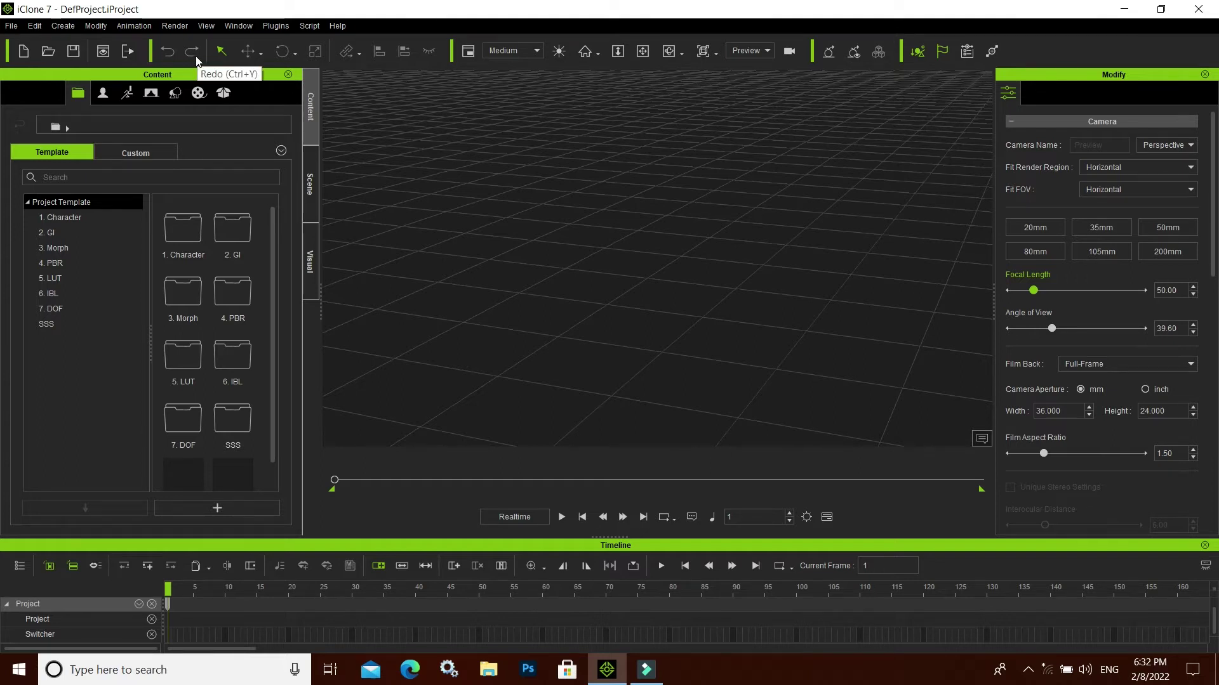
Step: Switch to the Standard workspace and float the Content, Scene and Visual panels
click(235, 28)
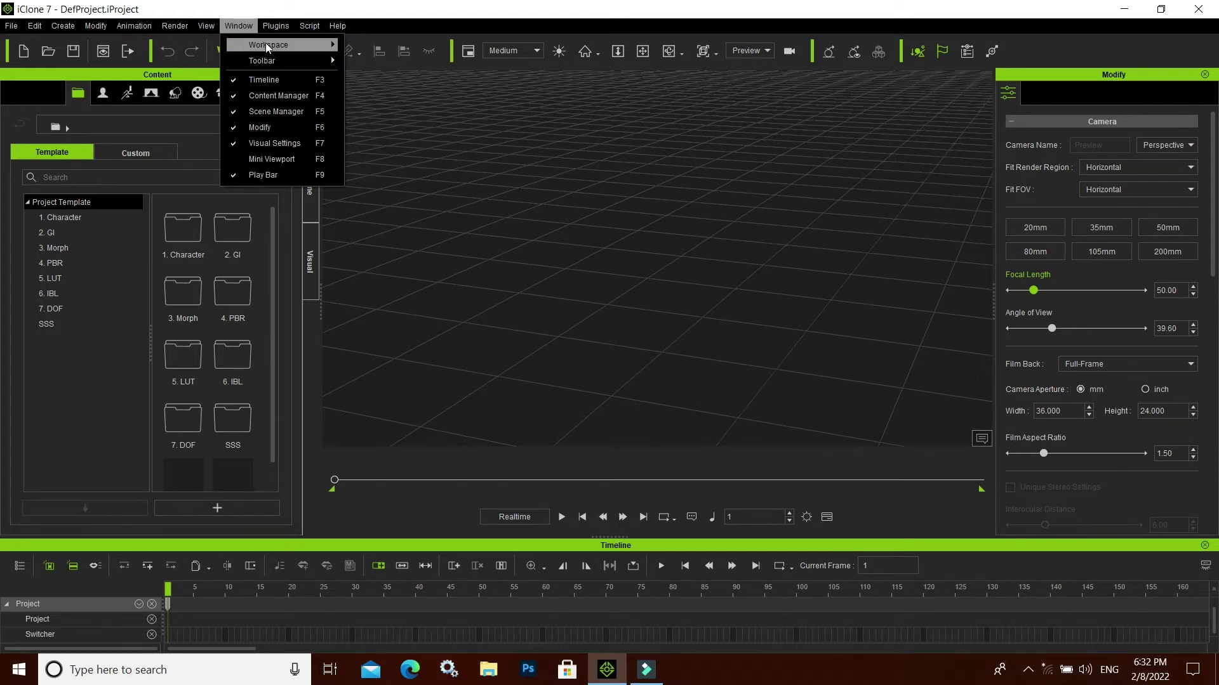
mouse_move(269, 44)
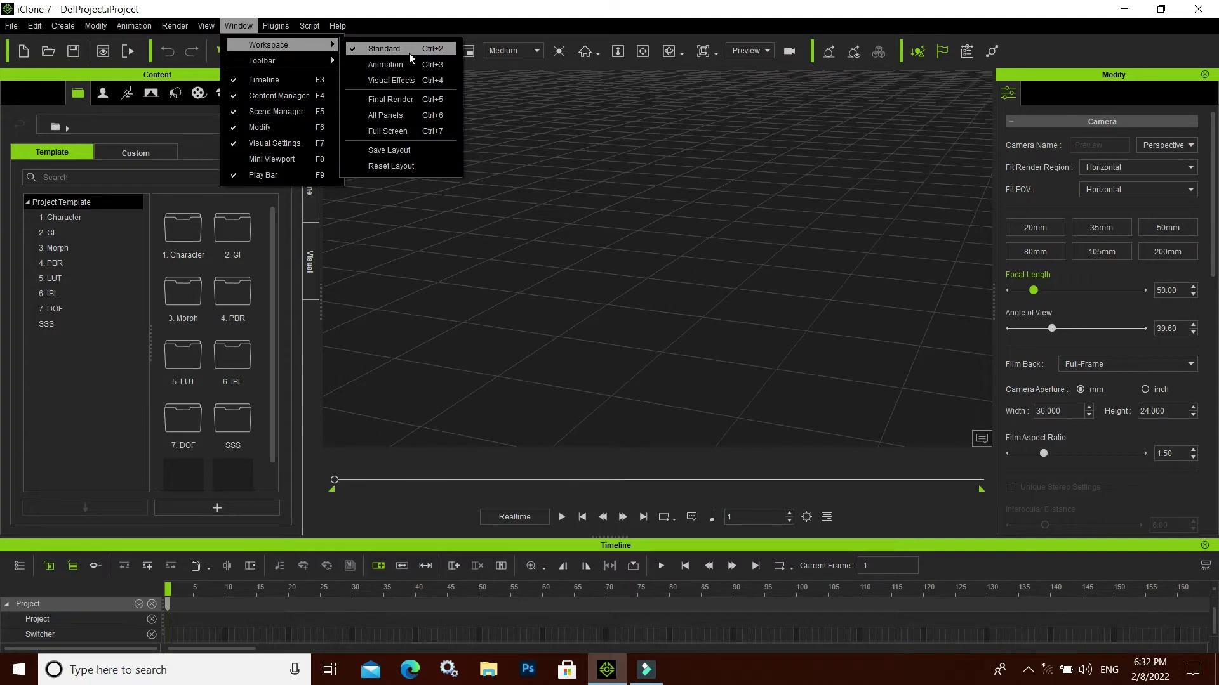
click(410, 56)
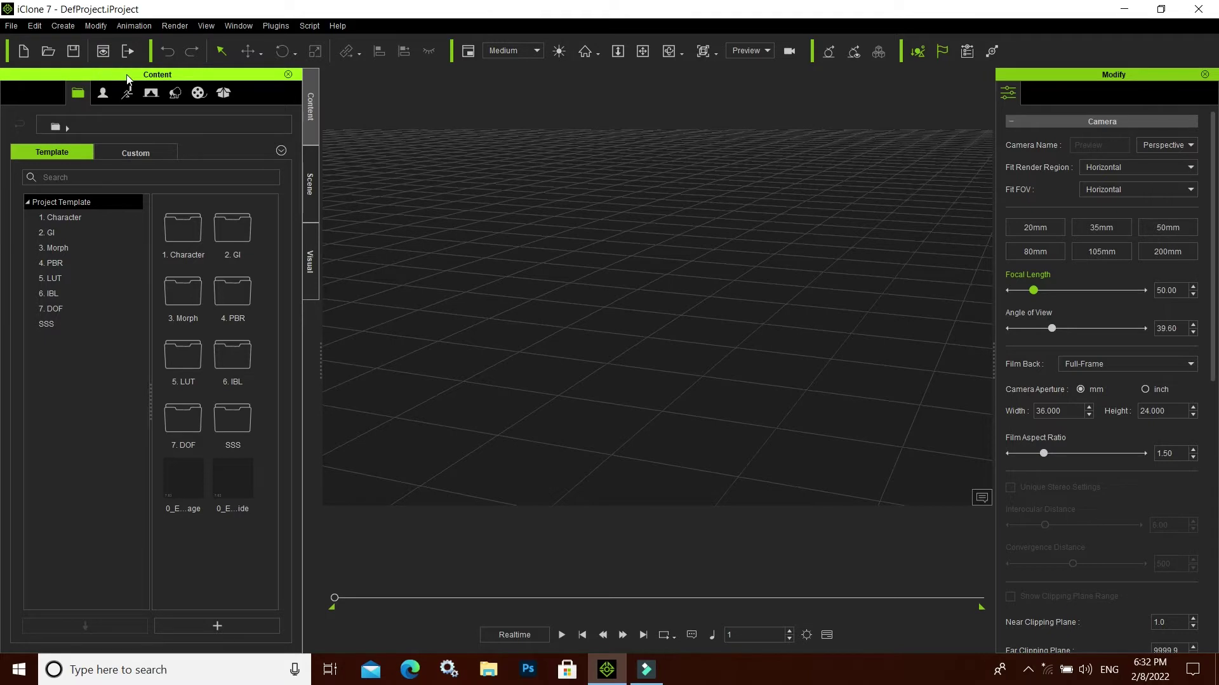
mouse_move(116, 79)
mouse_down()
mouse_move(207, 117)
mouse_move(529, 137)
mouse_up()
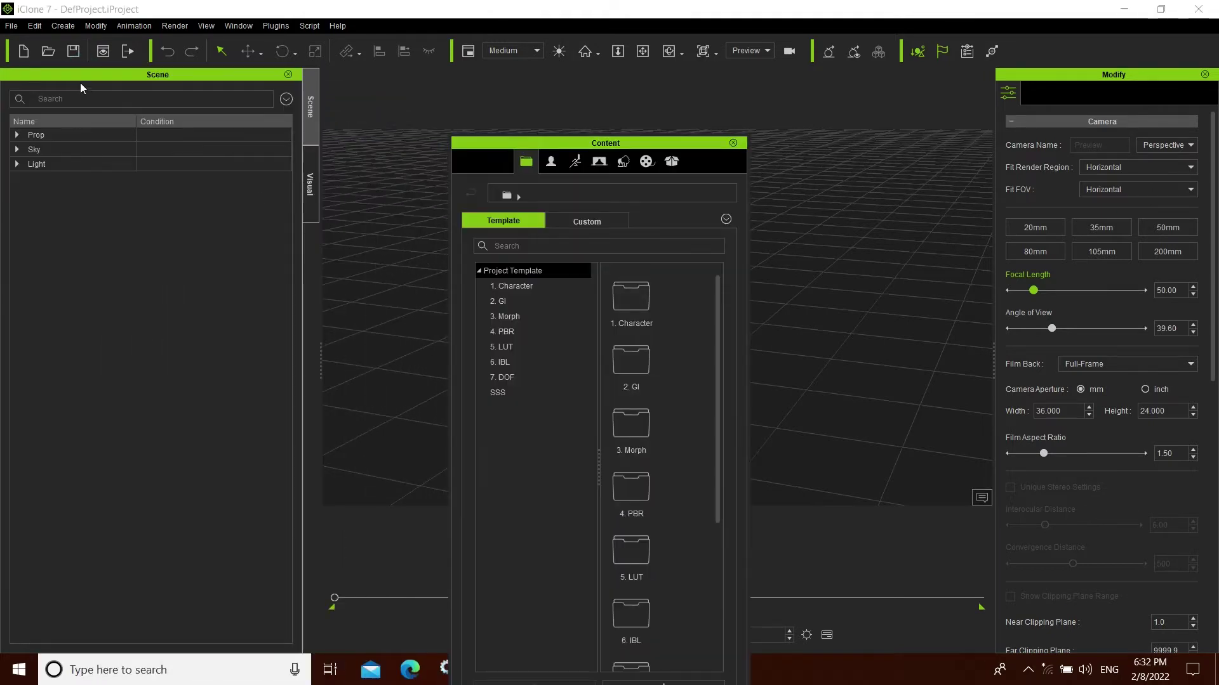
mouse_move(80, 76)
mouse_down()
mouse_move(215, 207)
mouse_move(197, 212)
mouse_up()
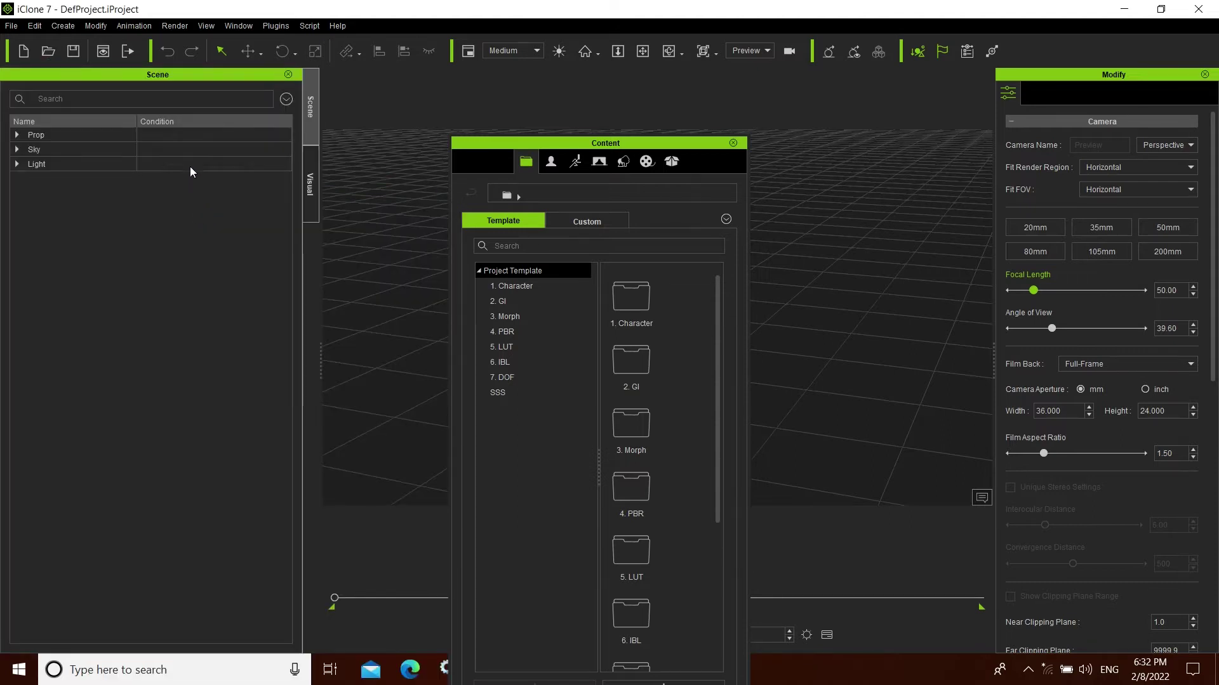
mouse_move(87, 72)
mouse_down()
mouse_move(745, 285)
mouse_move(725, 295)
mouse_up()
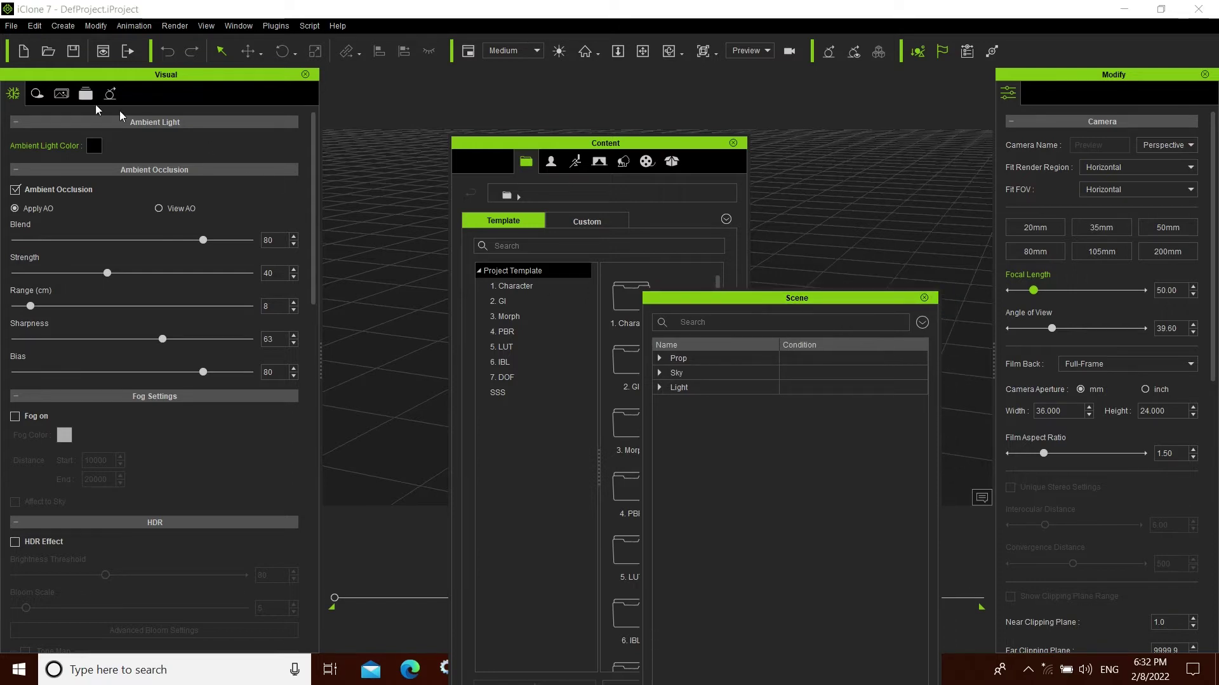
drag(58, 74, 157, 226)
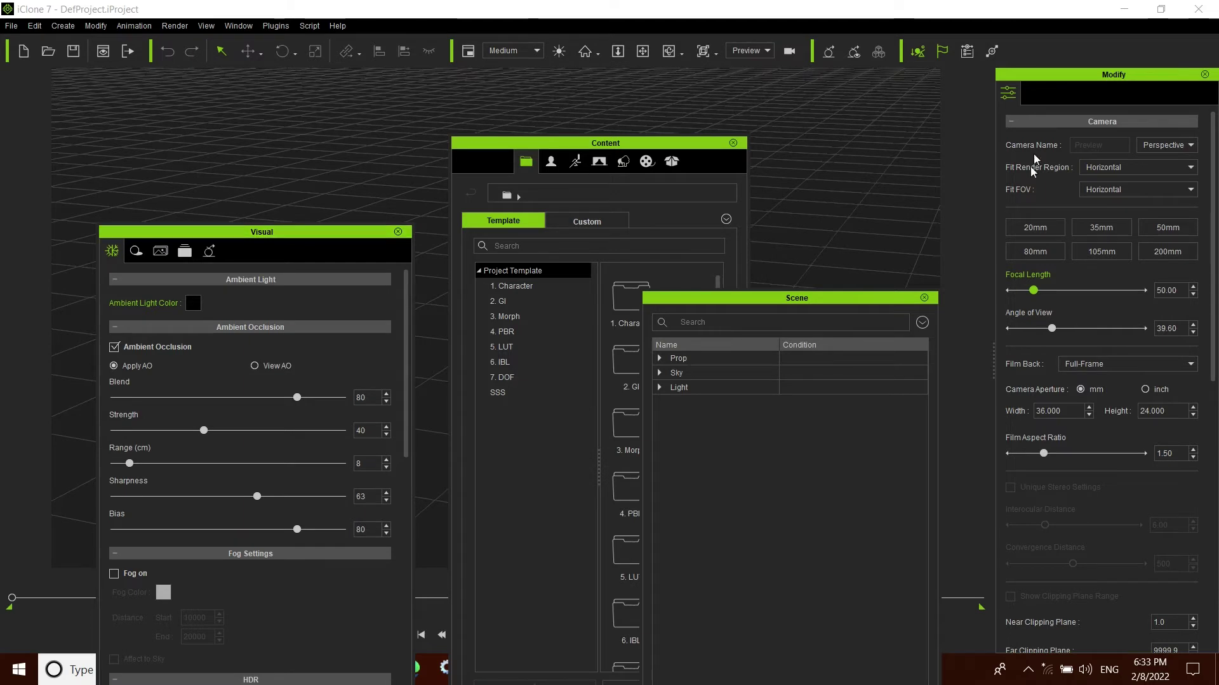
Step: Float the Modify panel, re-dock Visual on the left, then restore the standard layout
drag(1050, 74, 941, 170)
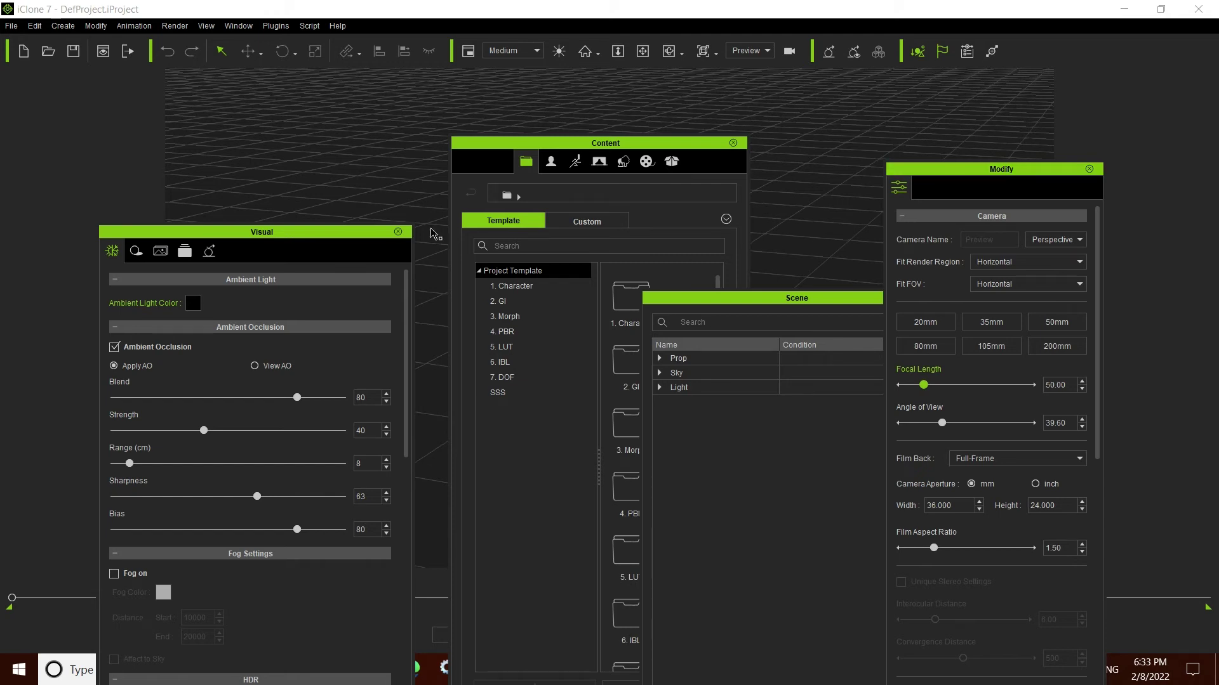
drag(330, 236, 26, 110)
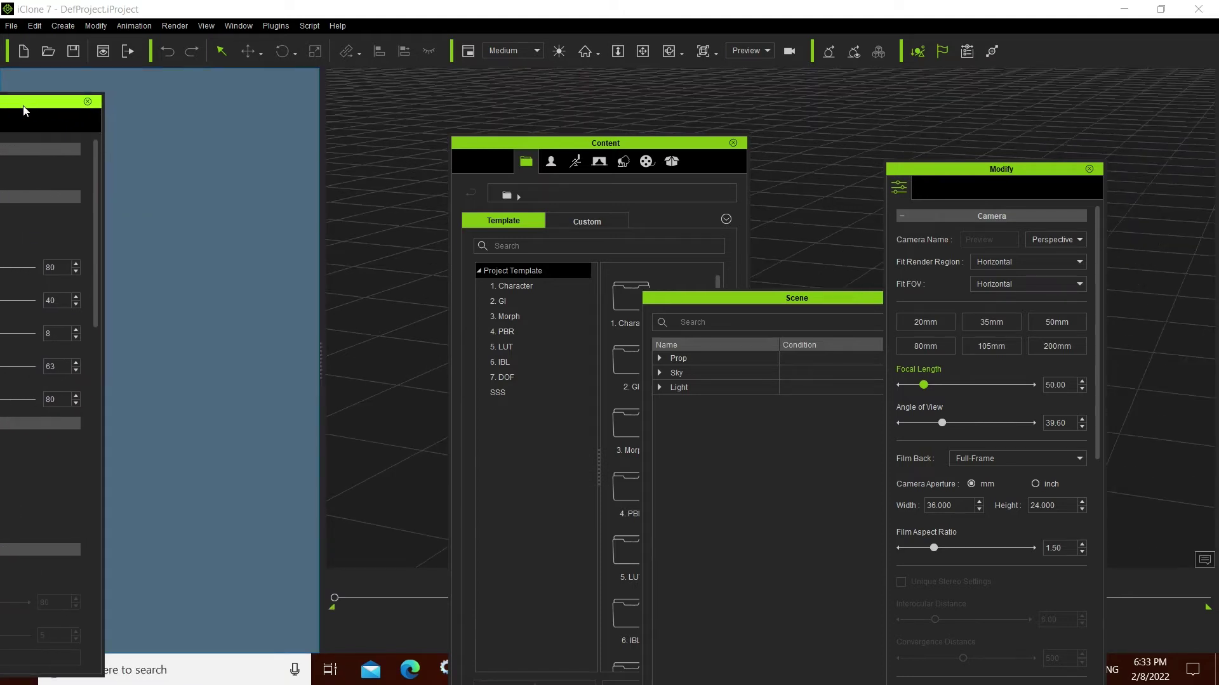
drag(26, 109, 27, 110)
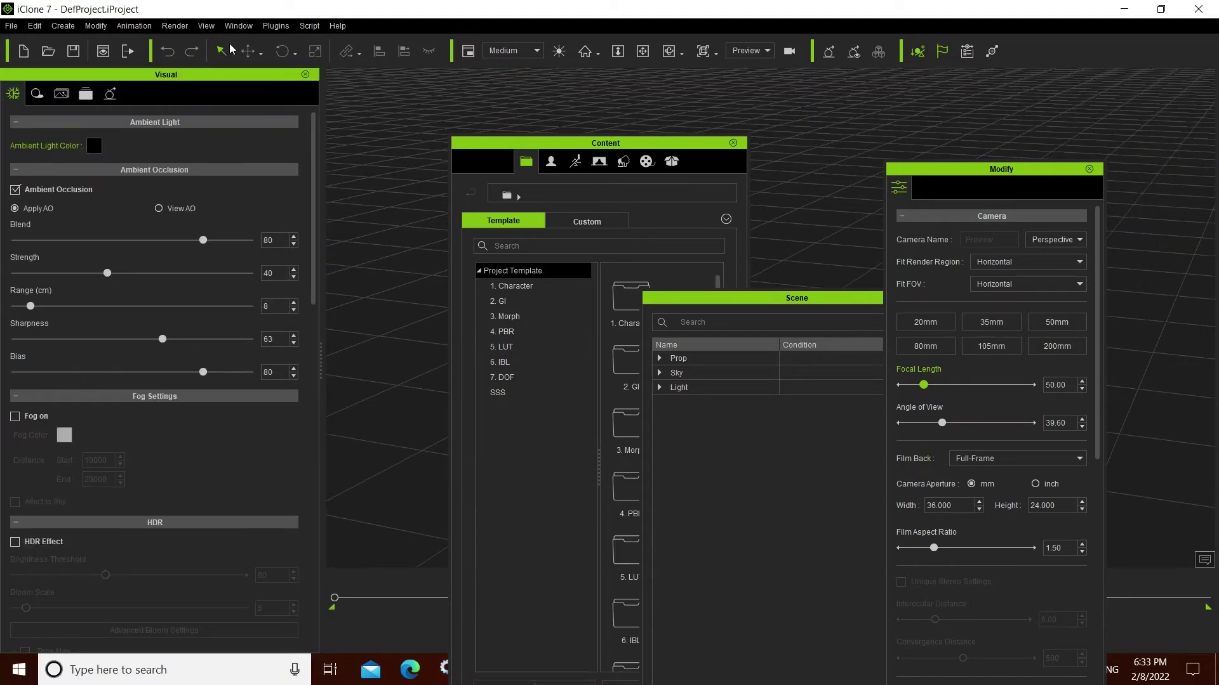
click(237, 26)
mouse_move(276, 44)
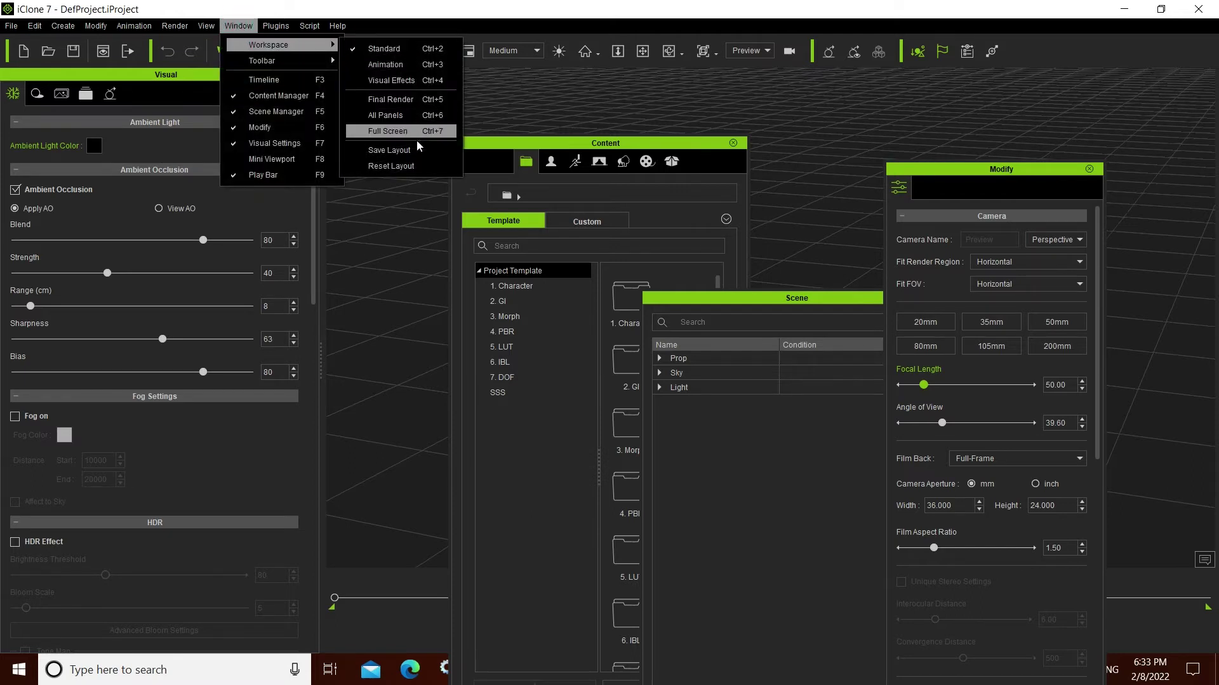
right_drag(393, 172, 356, 220)
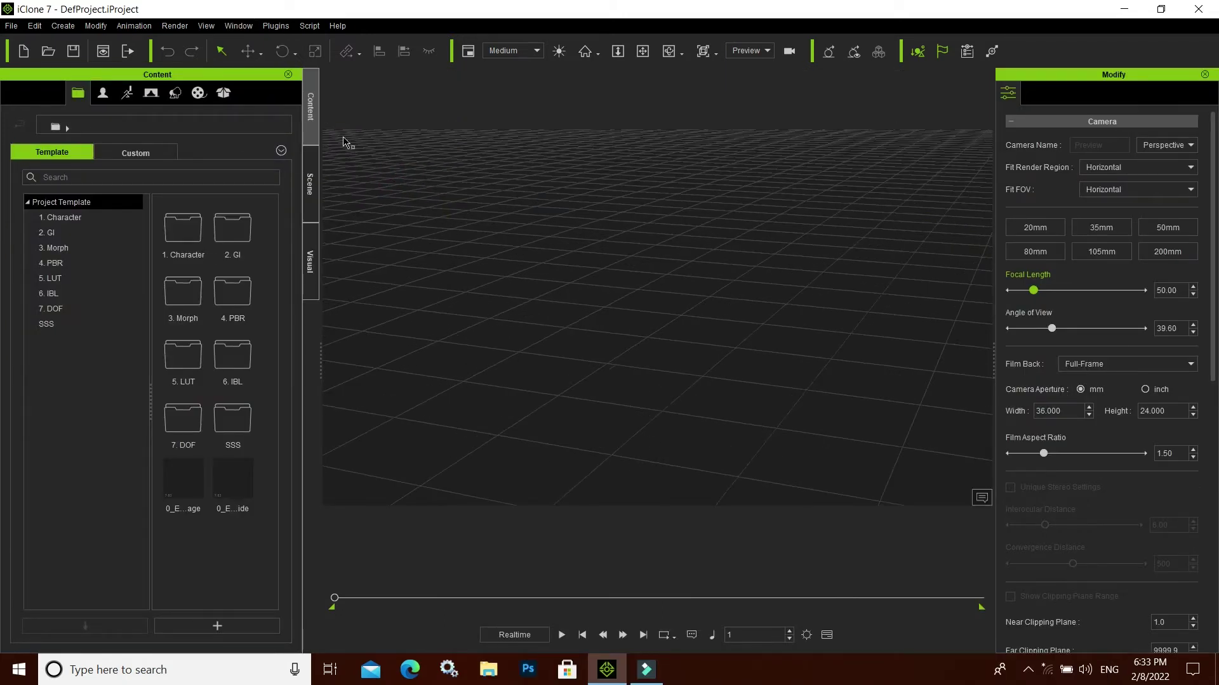
click(236, 26)
mouse_move(269, 44)
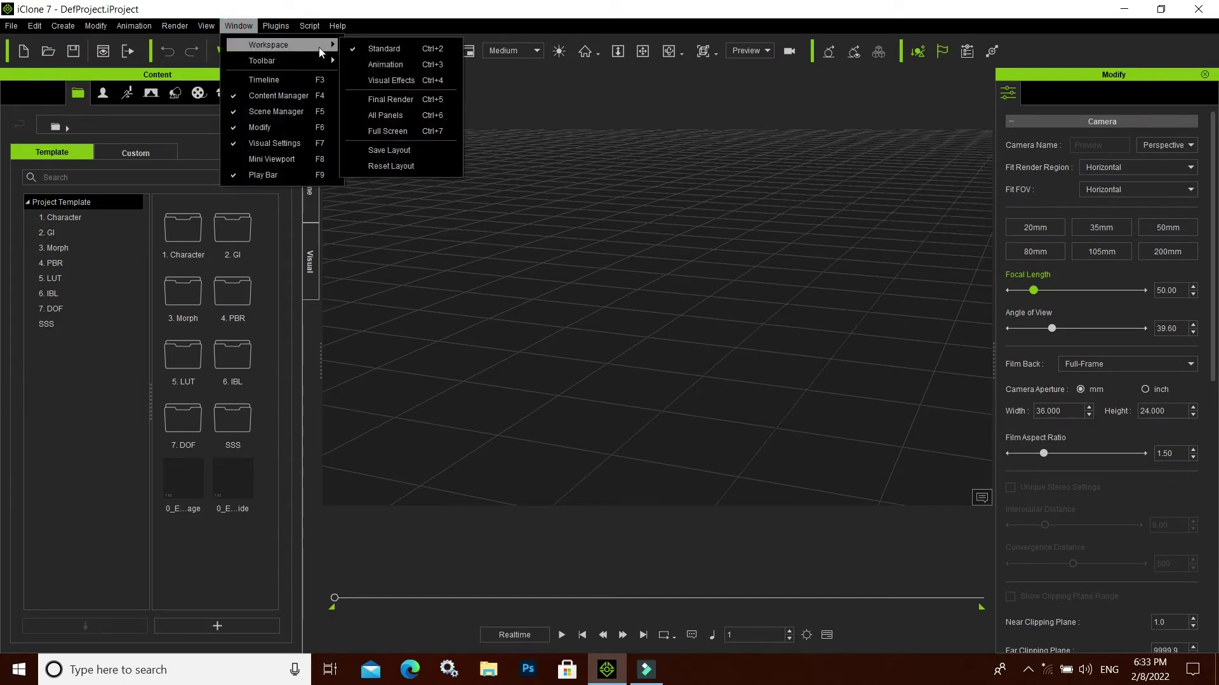
click(387, 64)
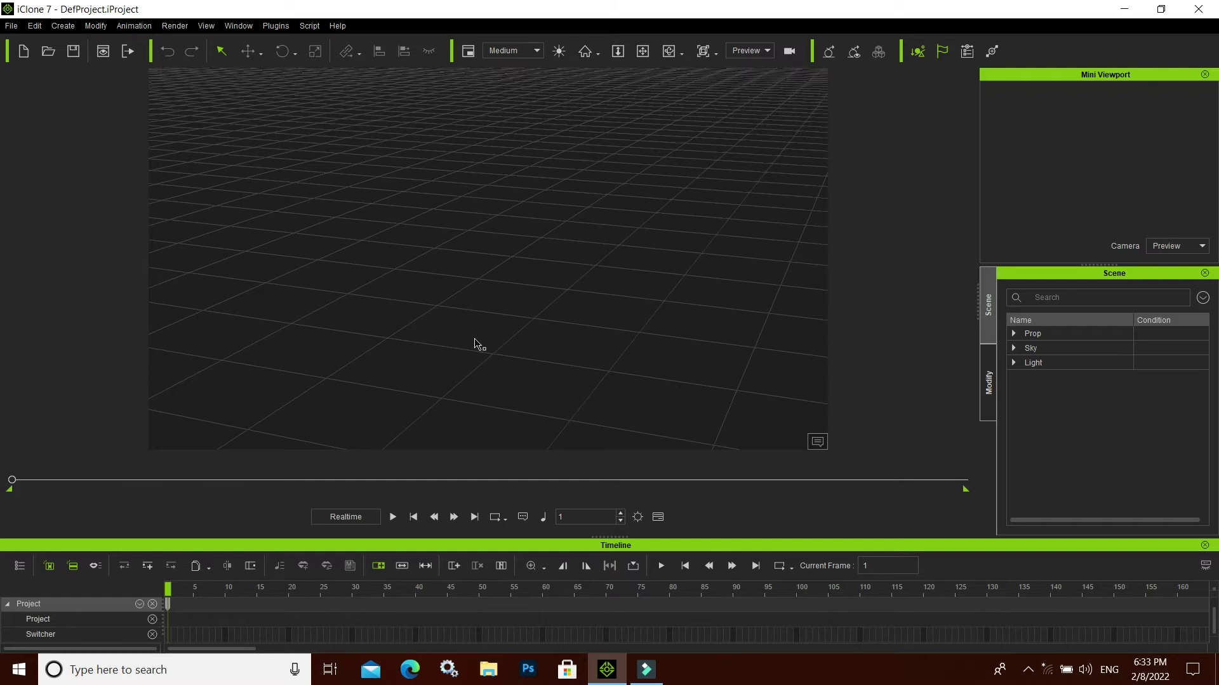
click(240, 24)
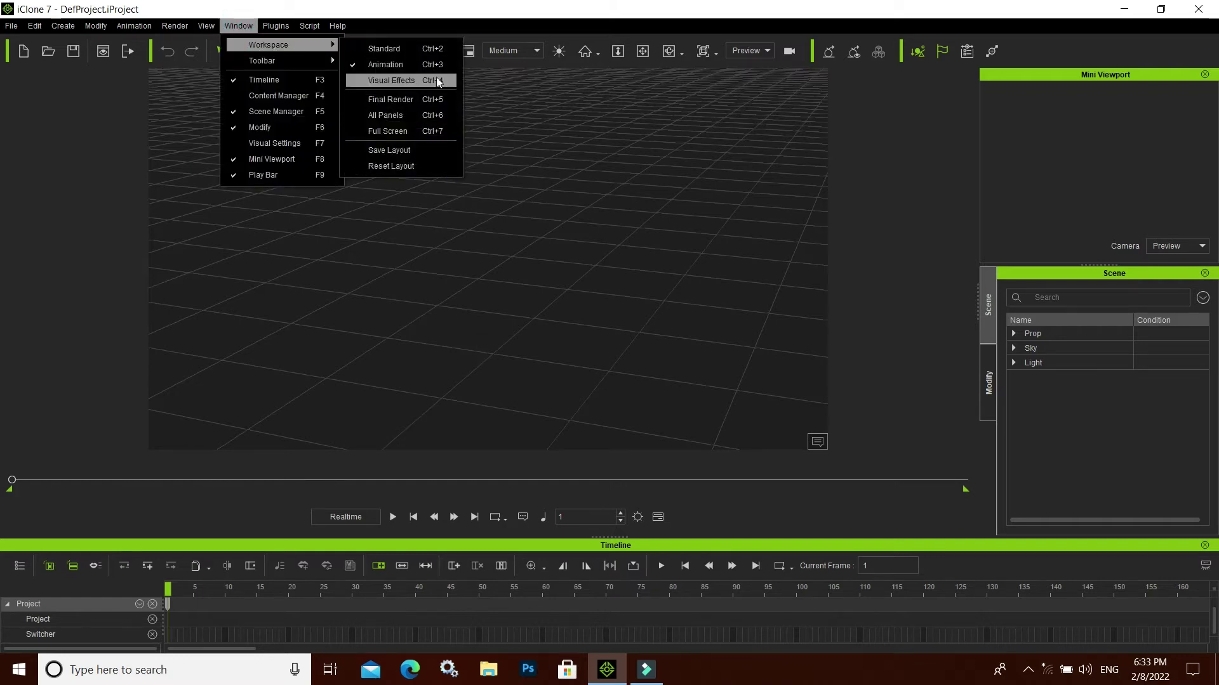
click(390, 81)
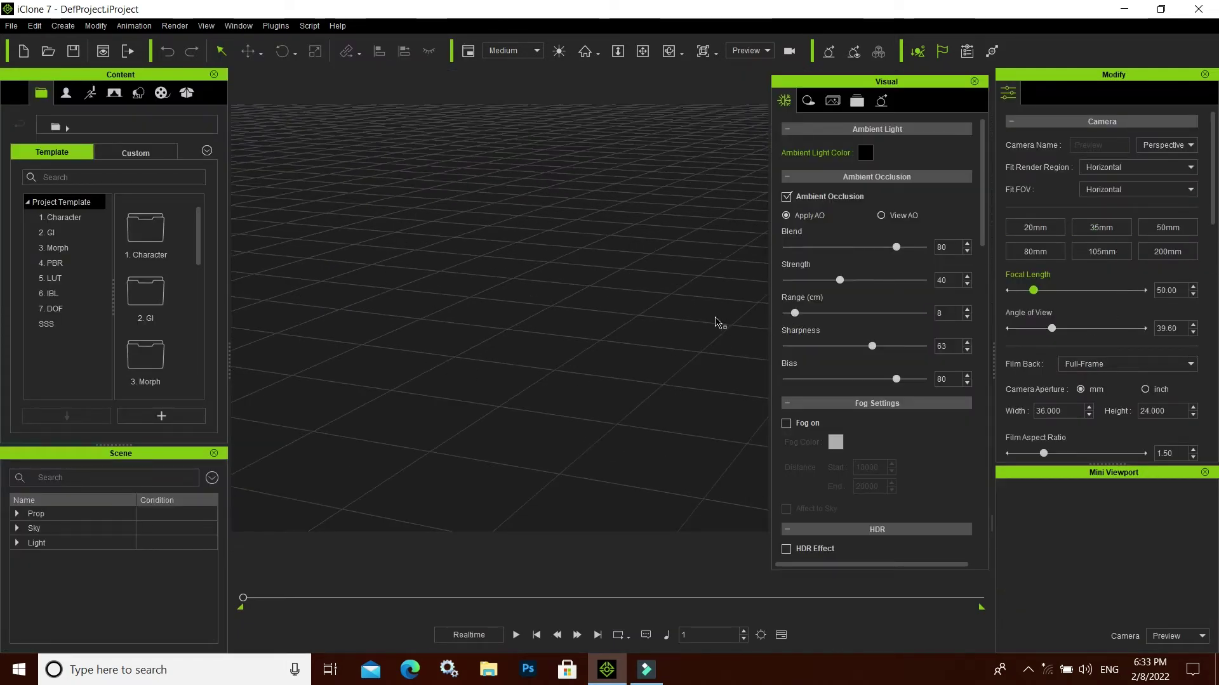
click(239, 26)
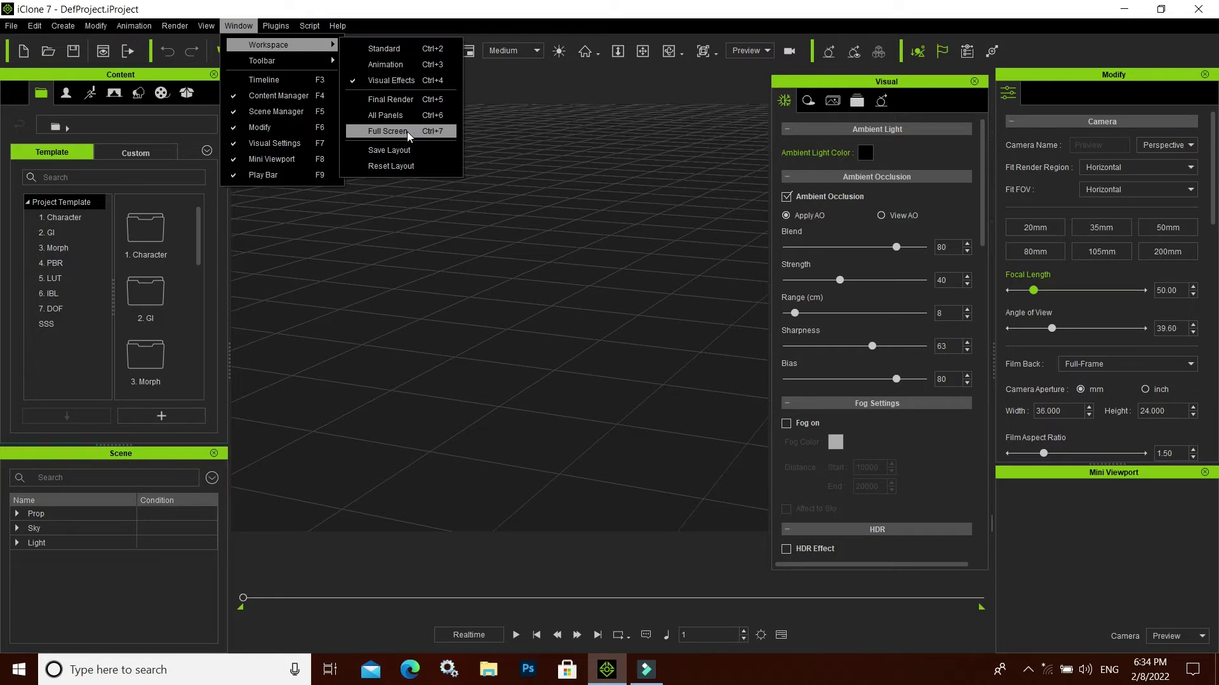
click(387, 48)
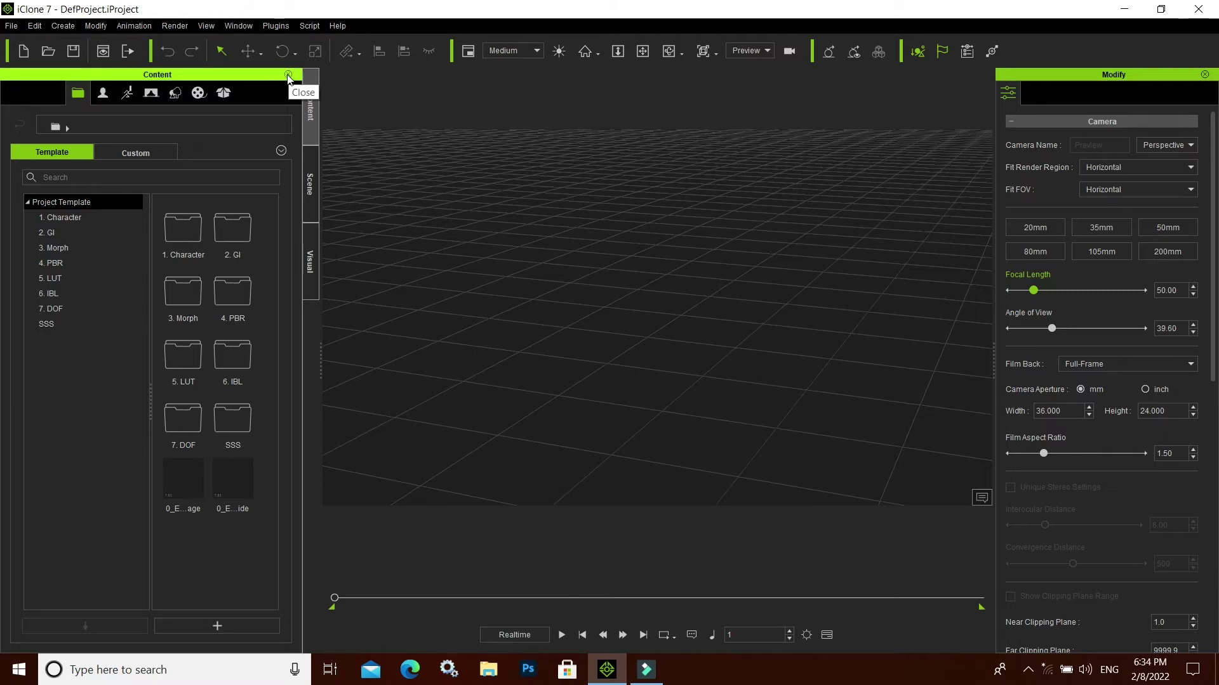
Step: Show the Timeline and Mini Viewport panels from the Window menu
click(239, 26)
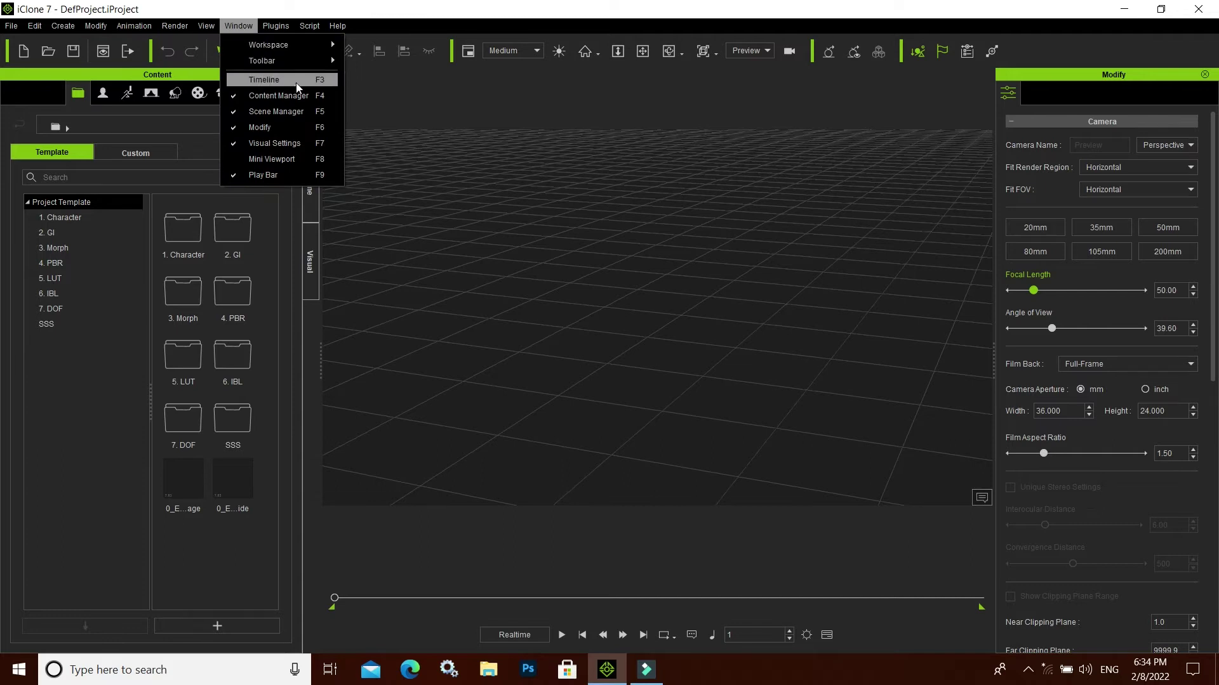
click(239, 78)
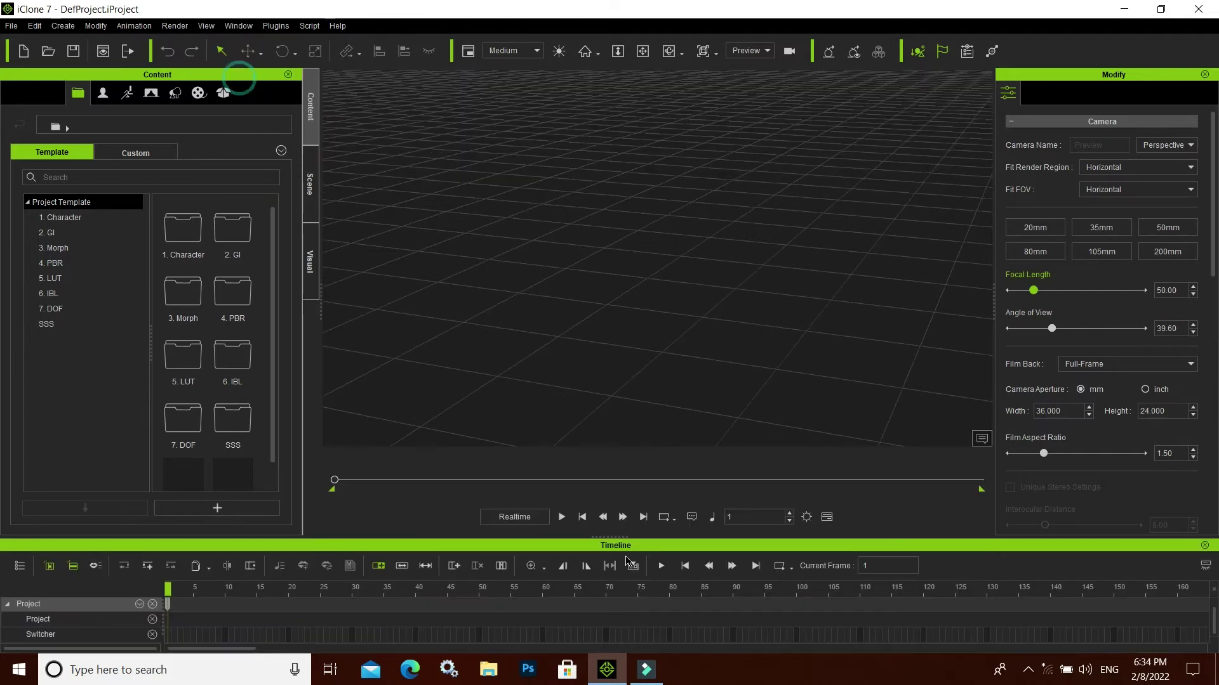
click(238, 29)
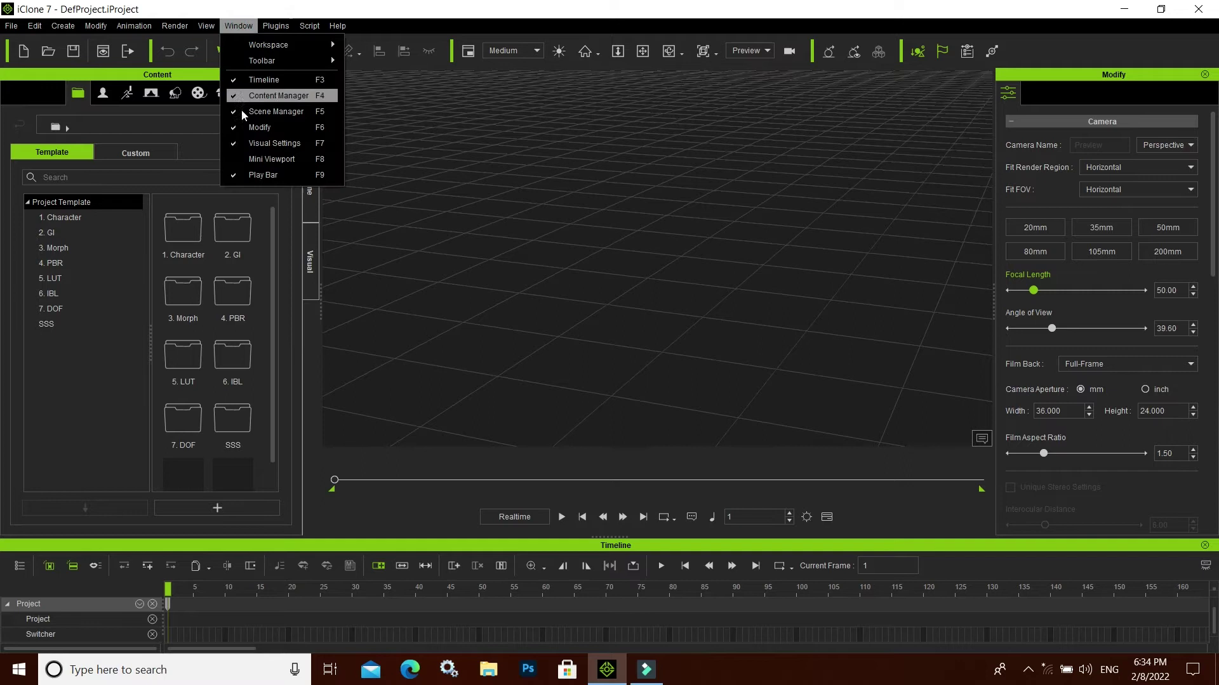
click(236, 164)
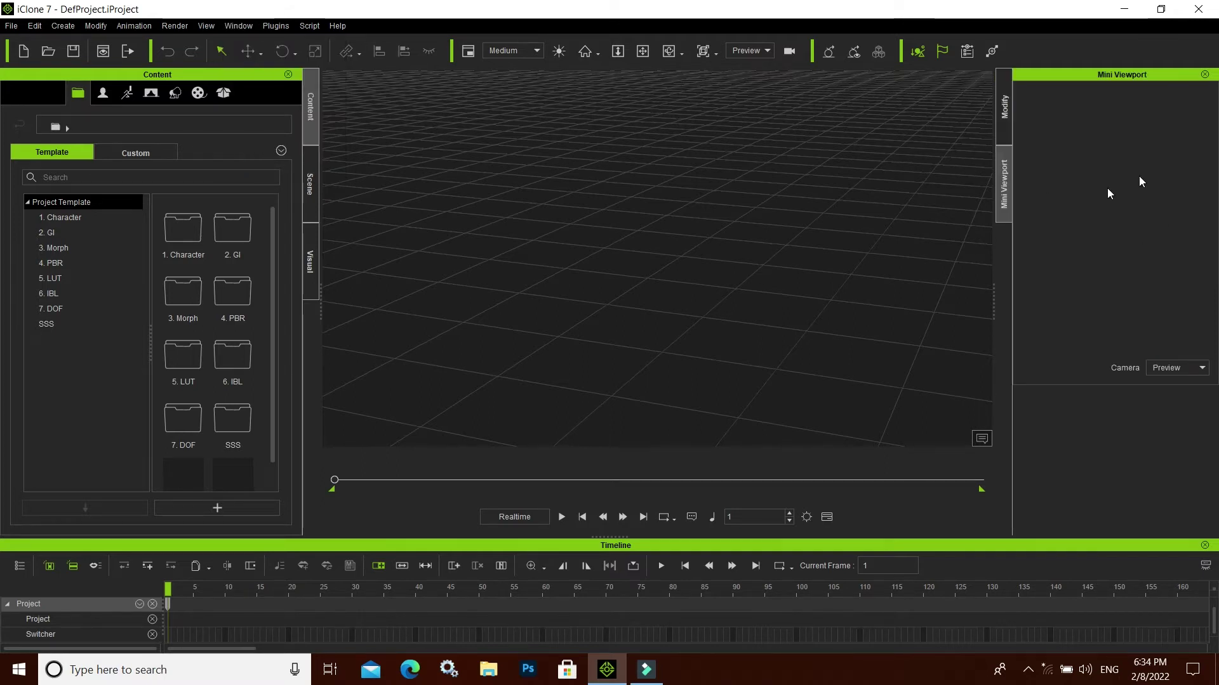
Step: Hide the Content Manager panel, then show it again
click(242, 26)
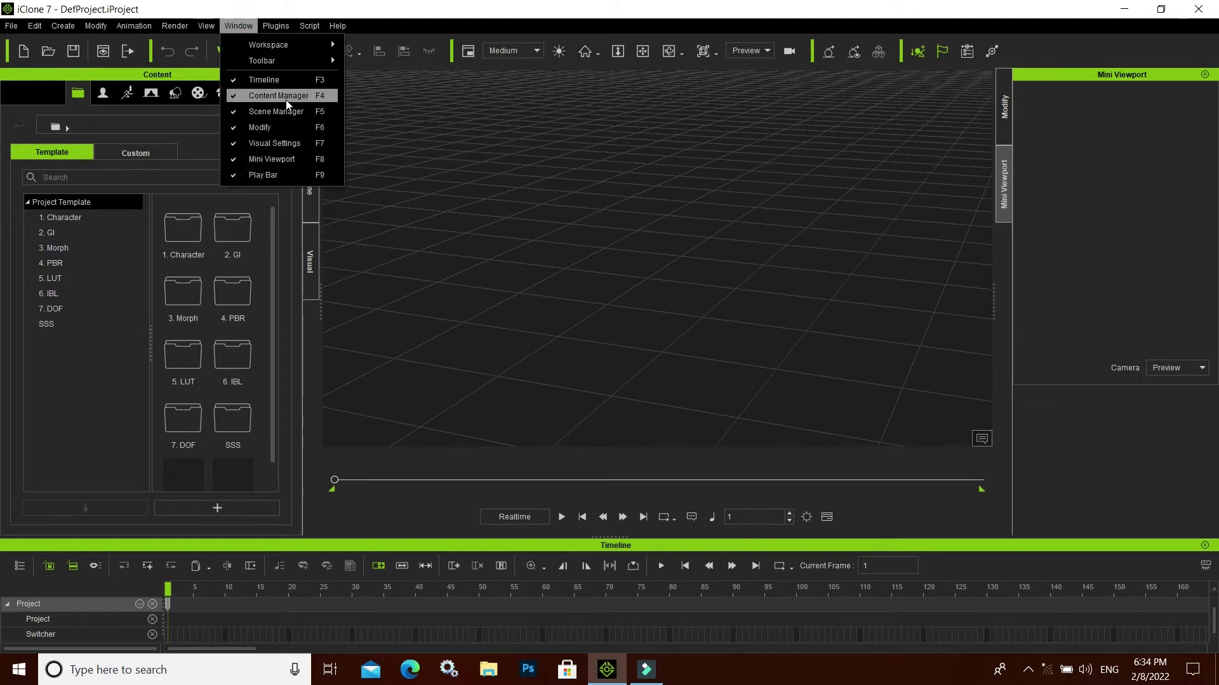
click(238, 97)
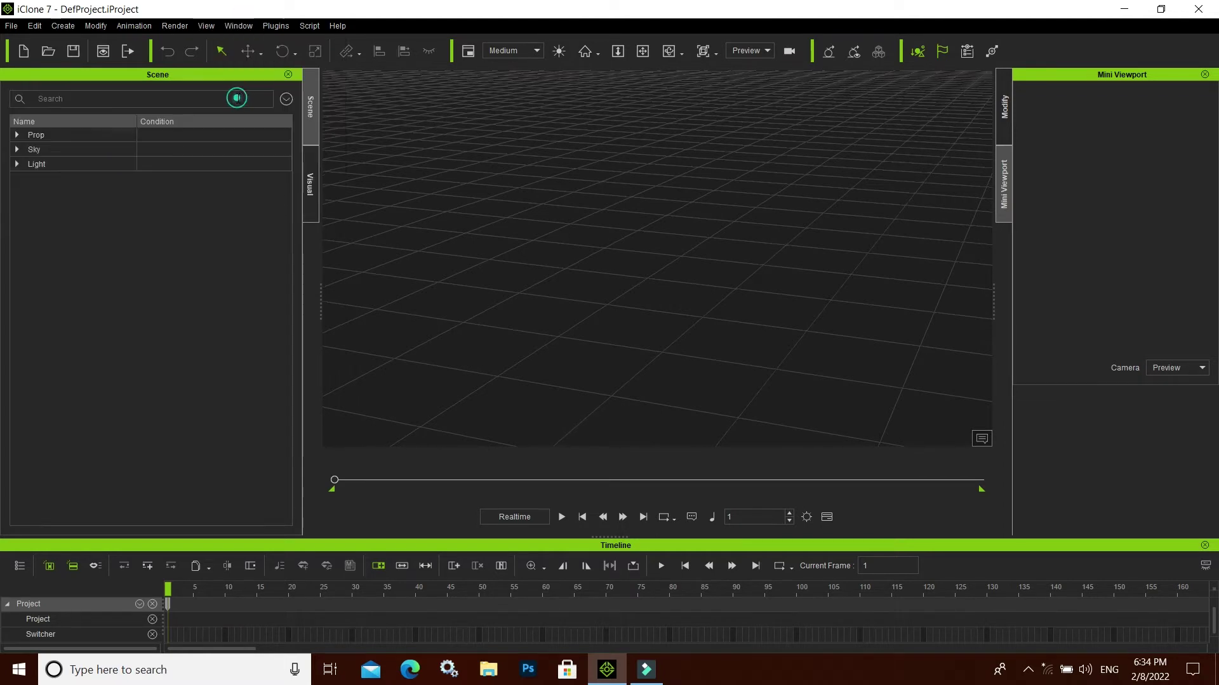
click(229, 28)
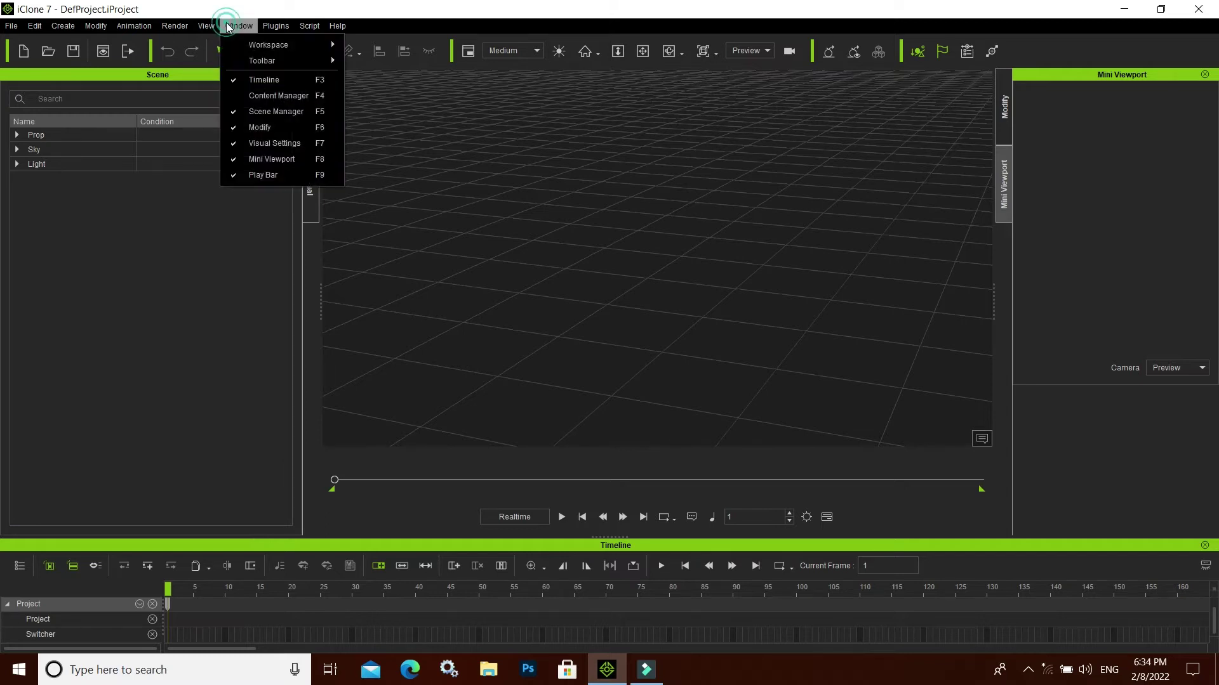
click(232, 102)
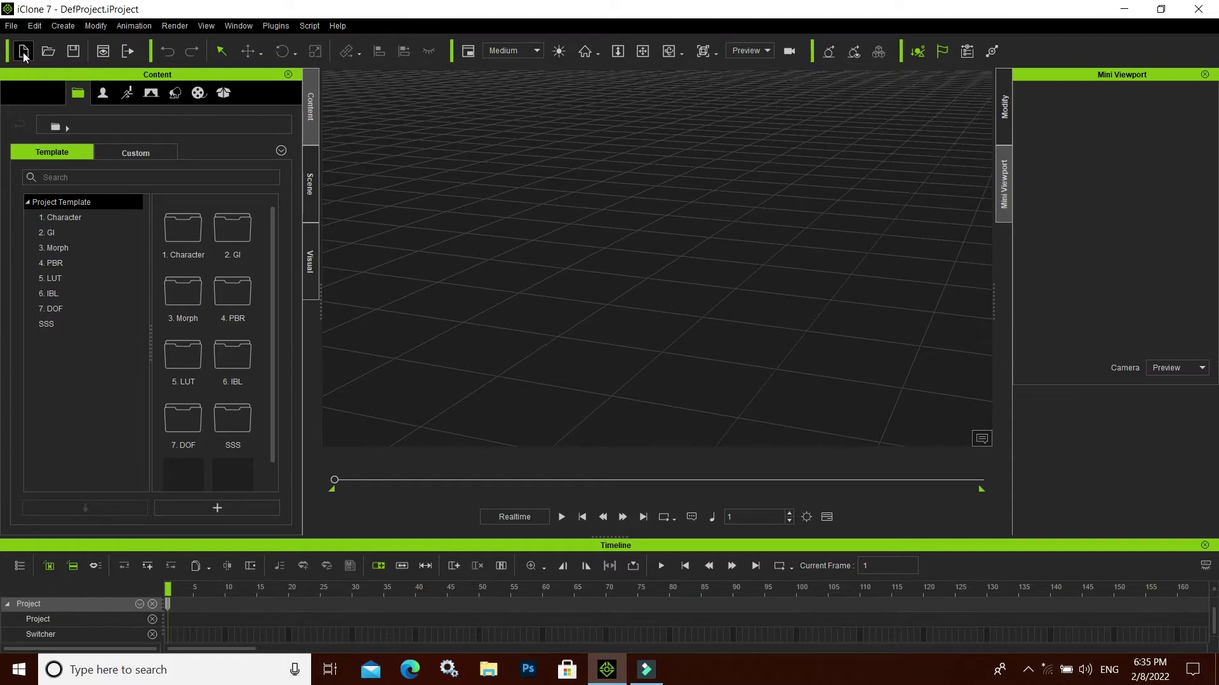
Step: Start a new empty project and zoom the viewport with the scroll wheel
click(22, 52)
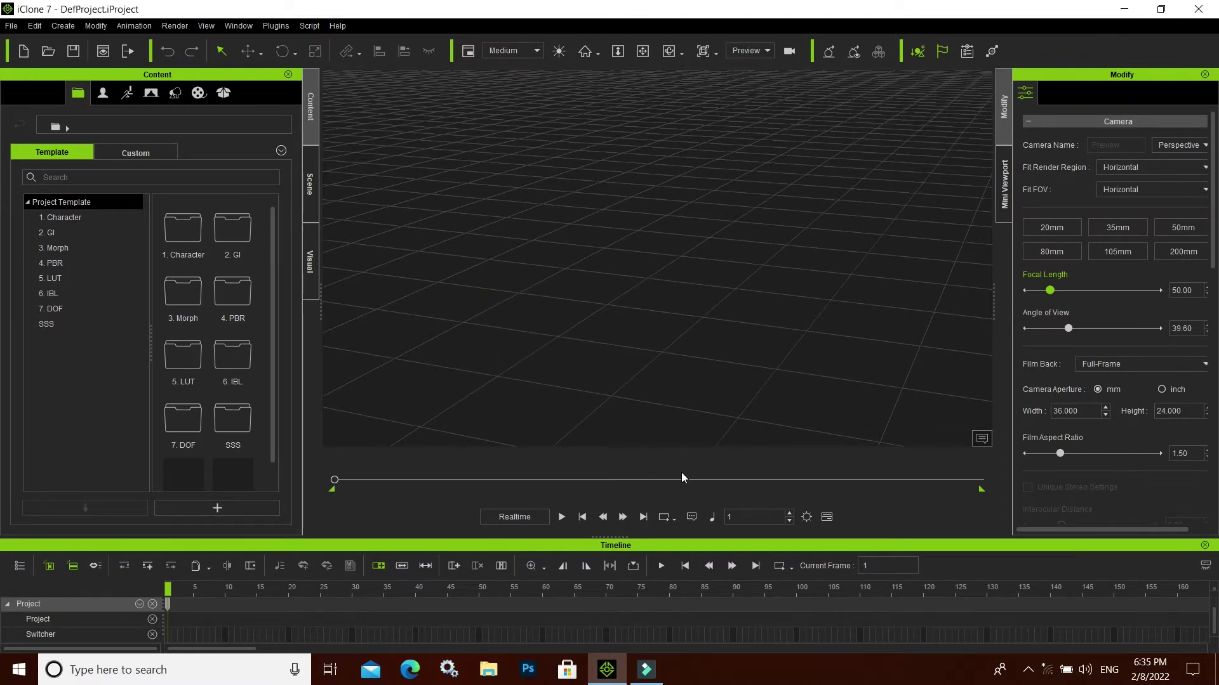
scroll(610, 355, down, 2)
scroll(610, 355, down, 2)
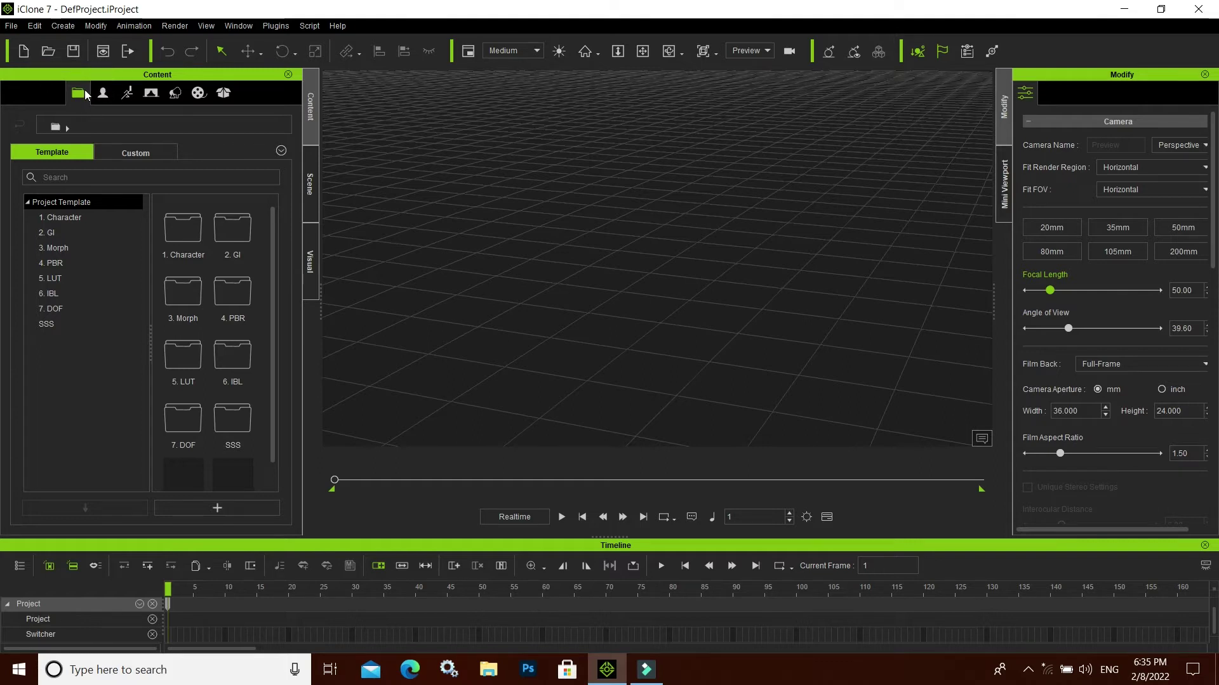
Step: Load the 2.Loft Scene template from Project Template > GI and select the Sofa_A prop
click(62, 217)
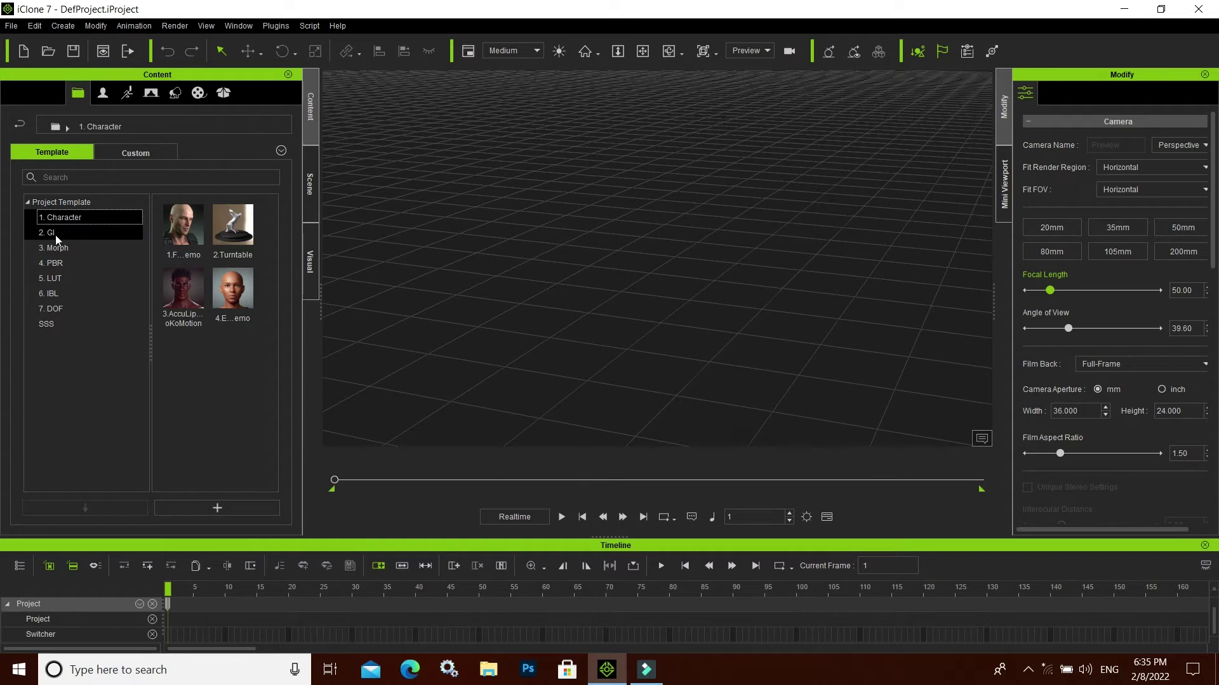
click(56, 234)
double_click(182, 290)
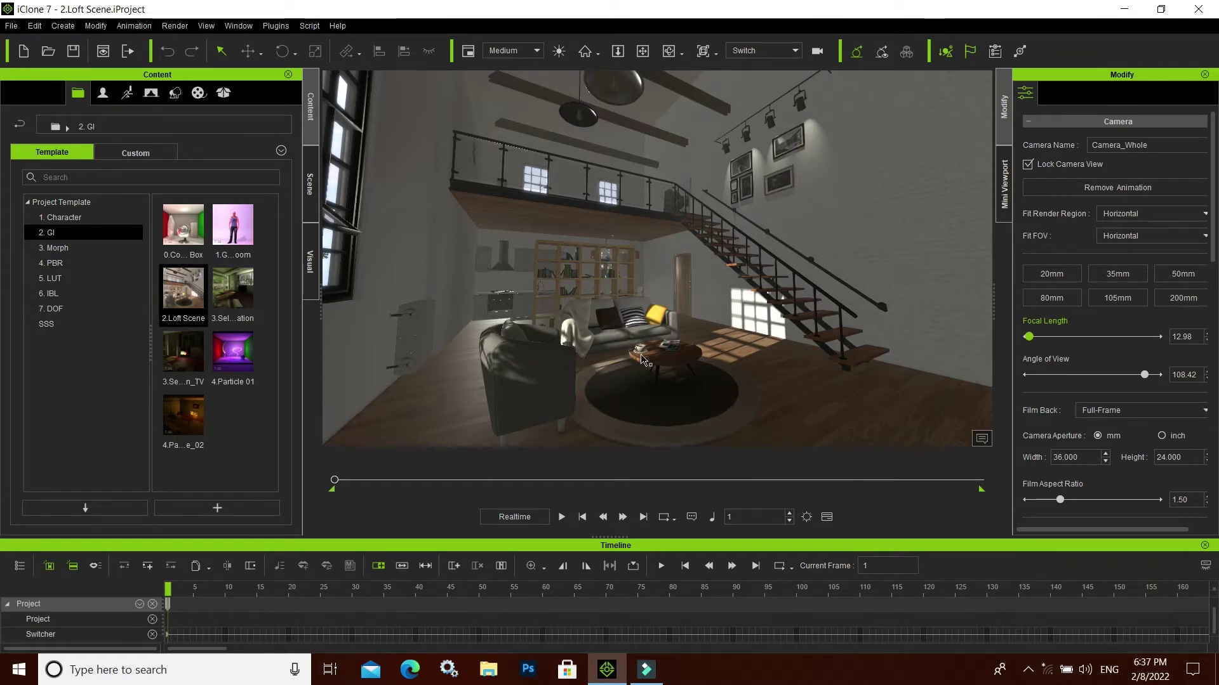
click(641, 378)
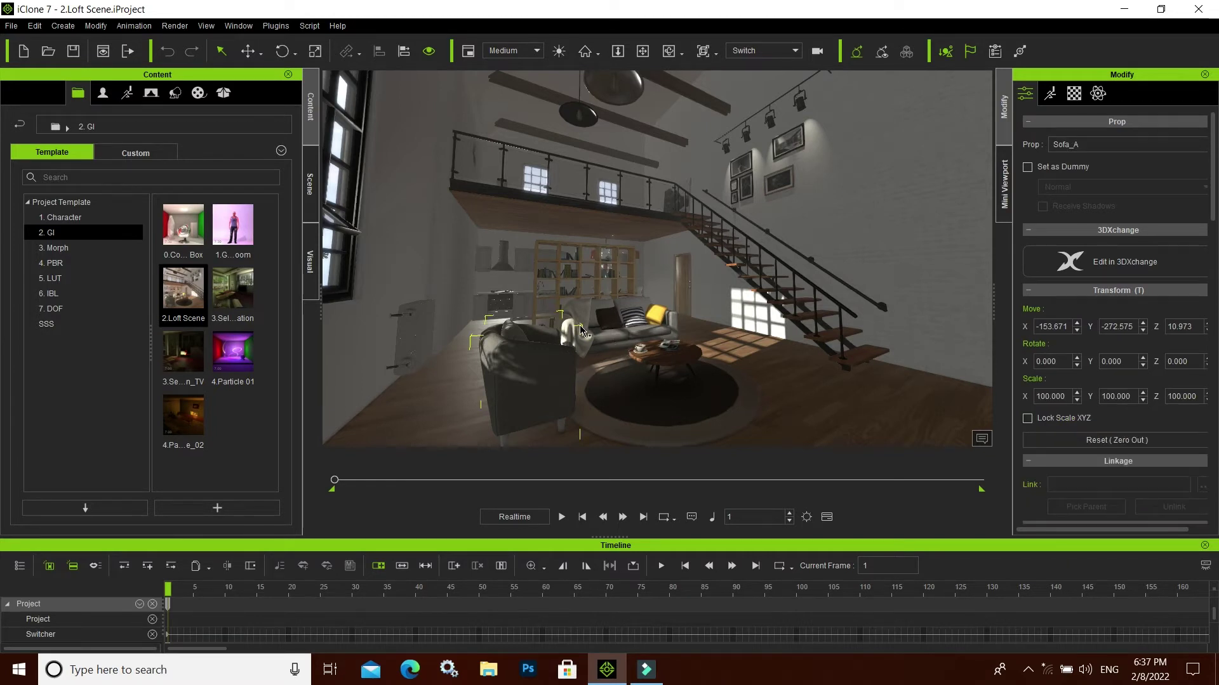
click(73, 53)
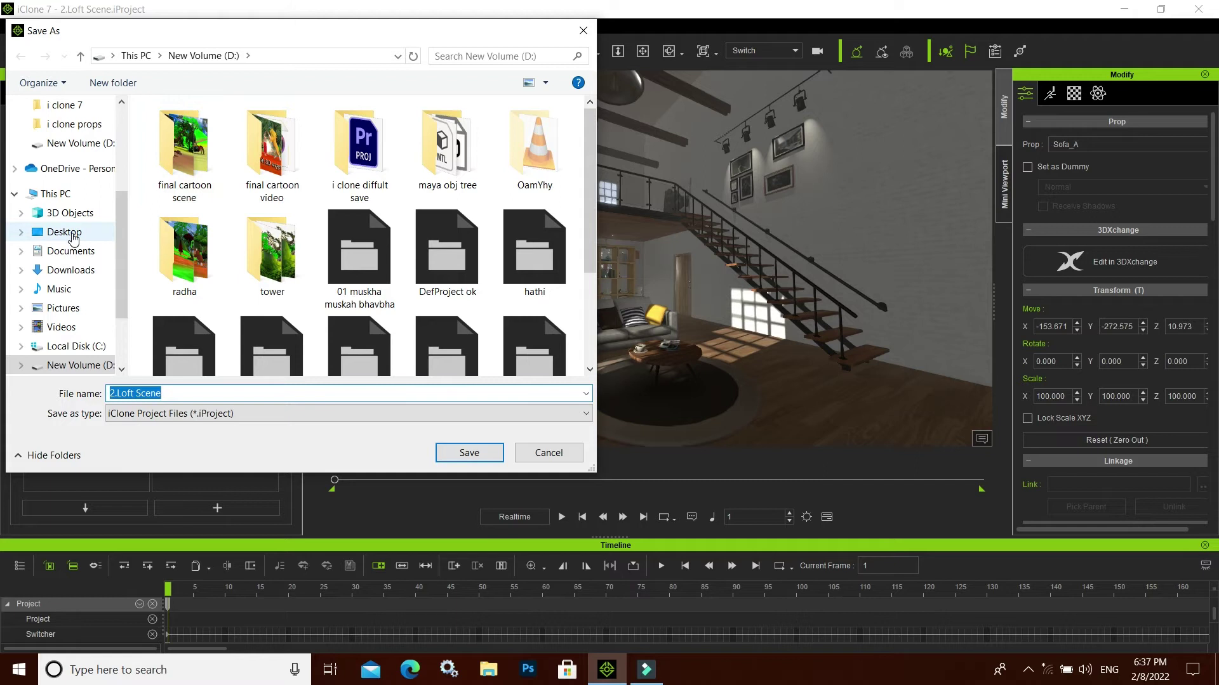
click(72, 233)
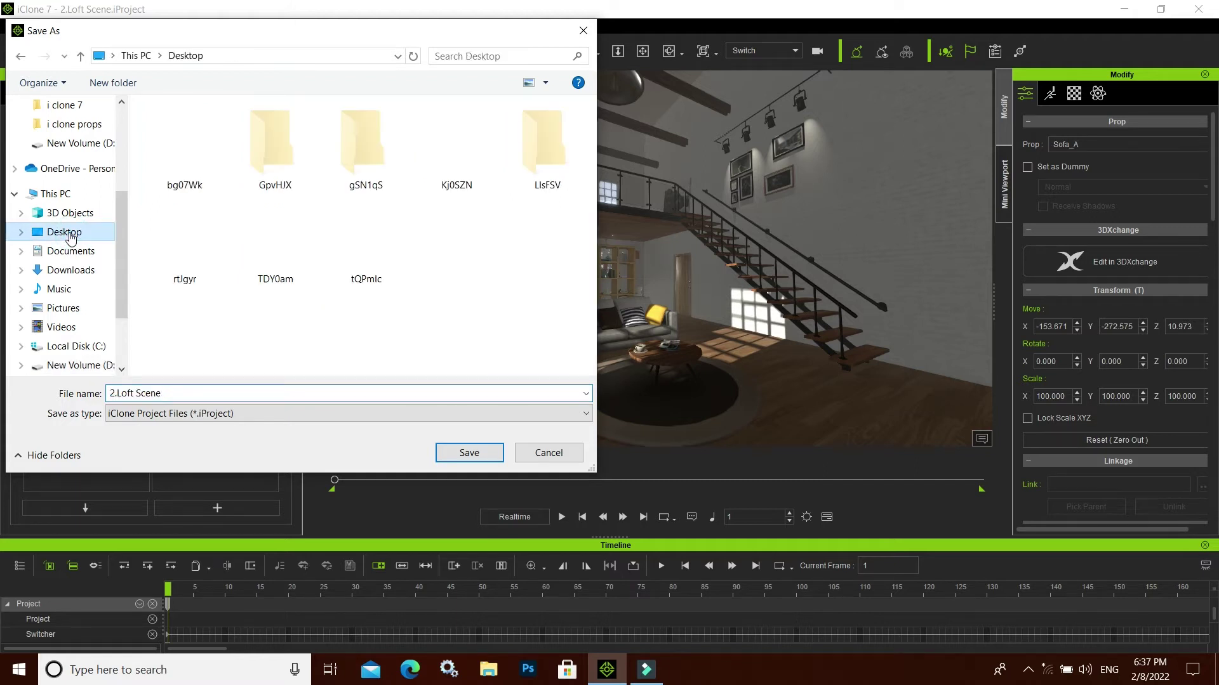
click(170, 394)
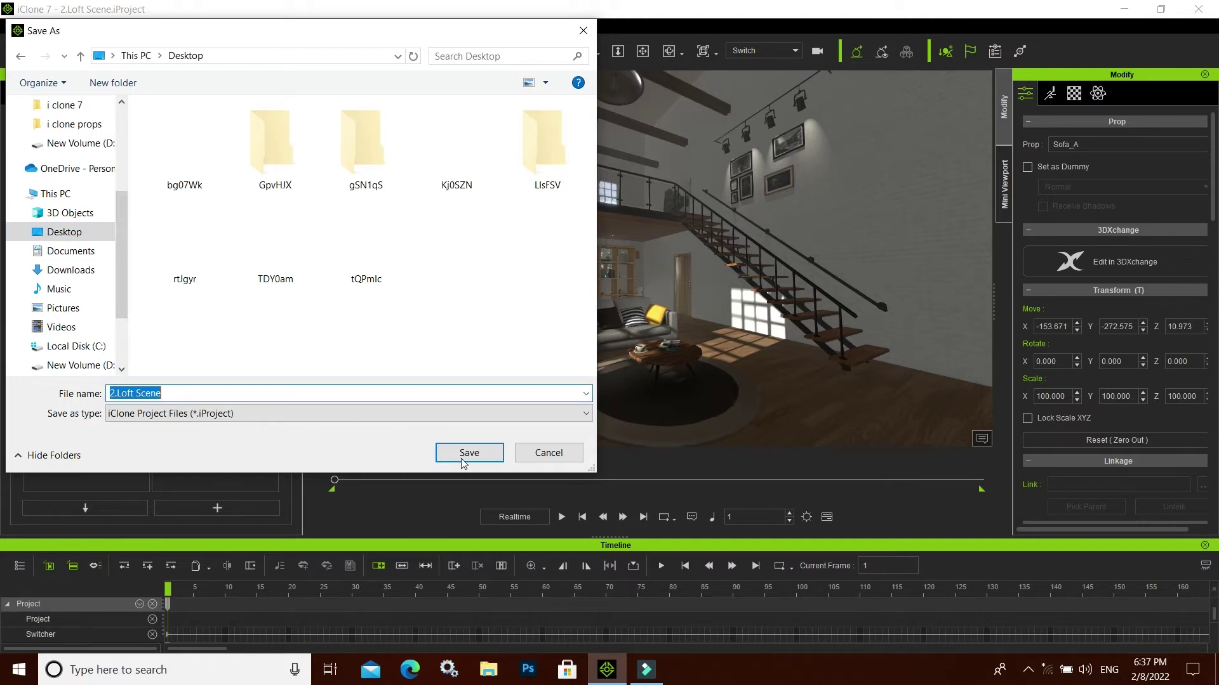
click(557, 454)
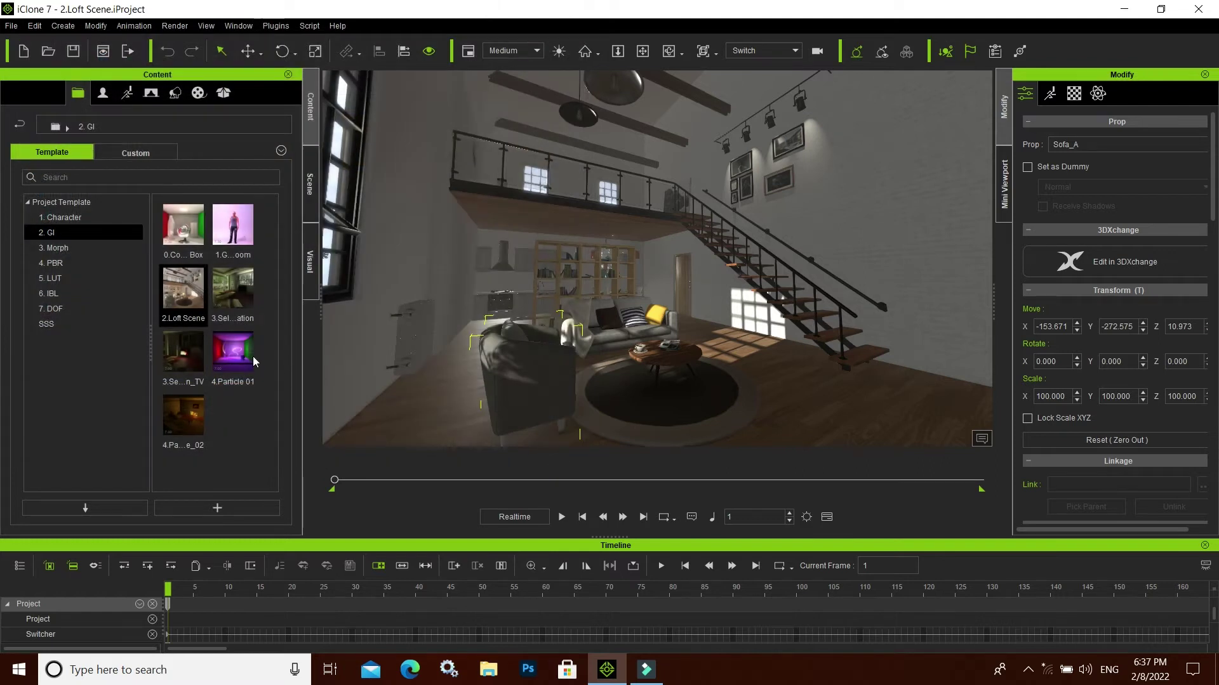
Step: Replace the Loft Scene with a new empty DefProject
click(23, 50)
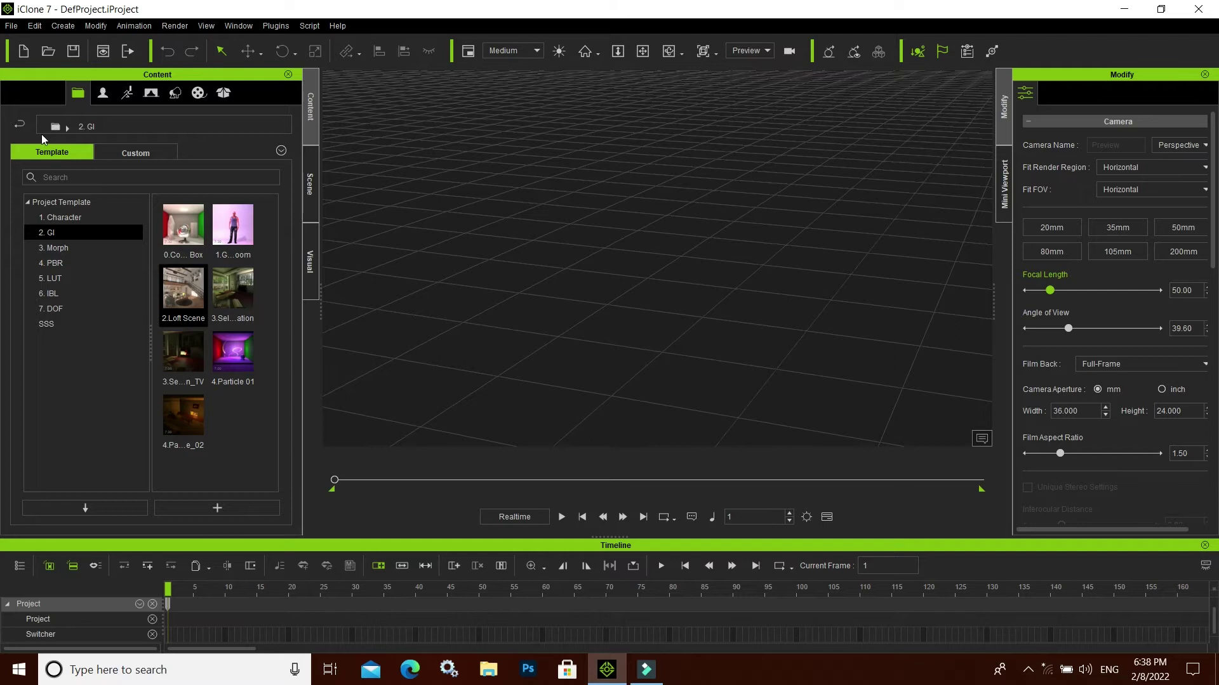
Step: Open the 'part 04 sadhu bhalu aur chita' project from the D: drive
click(49, 56)
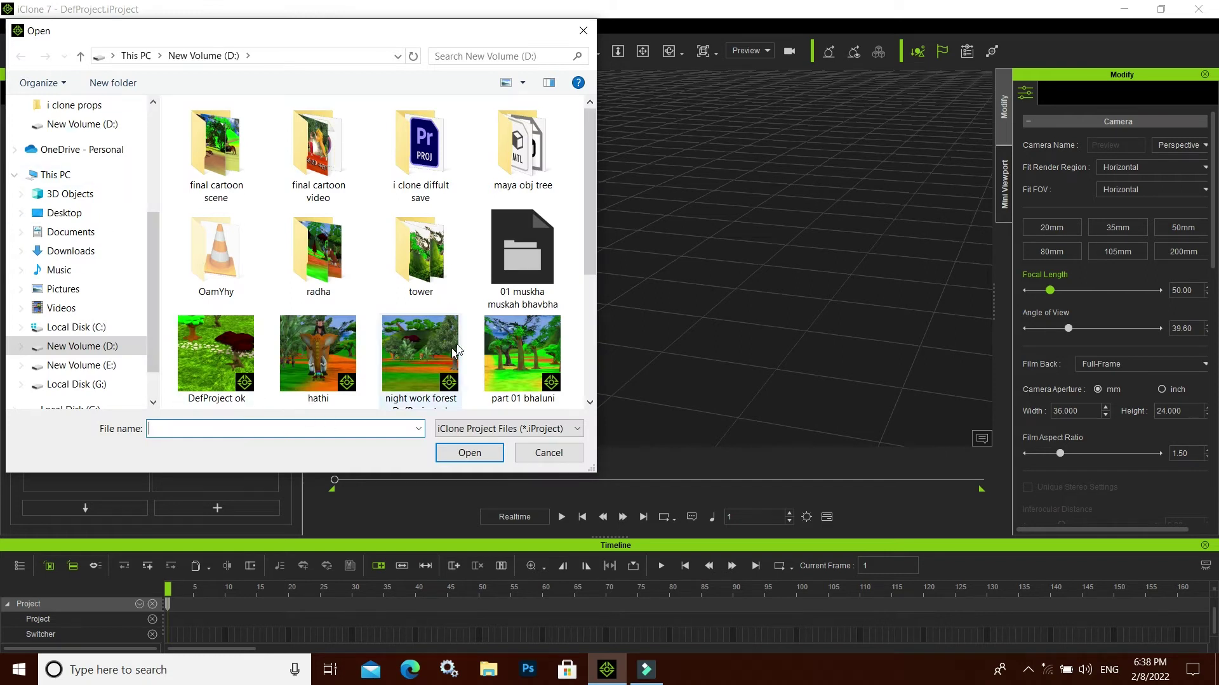
drag(589, 158, 587, 241)
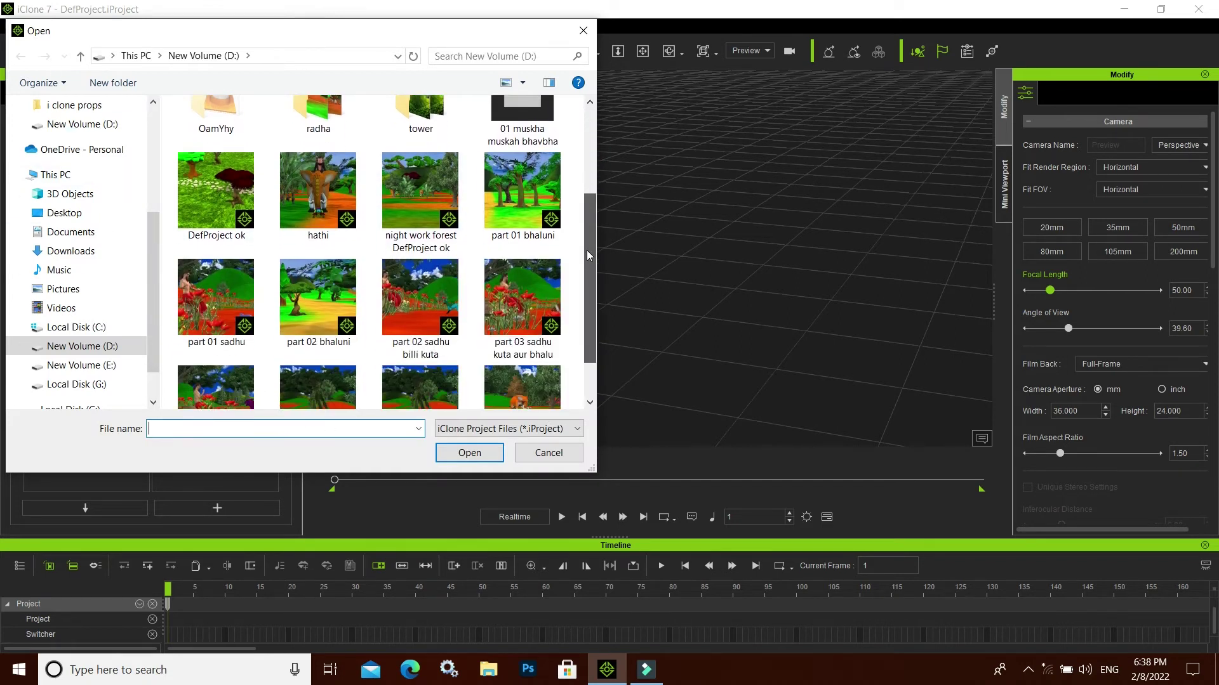
scroll(587, 250, down, 2)
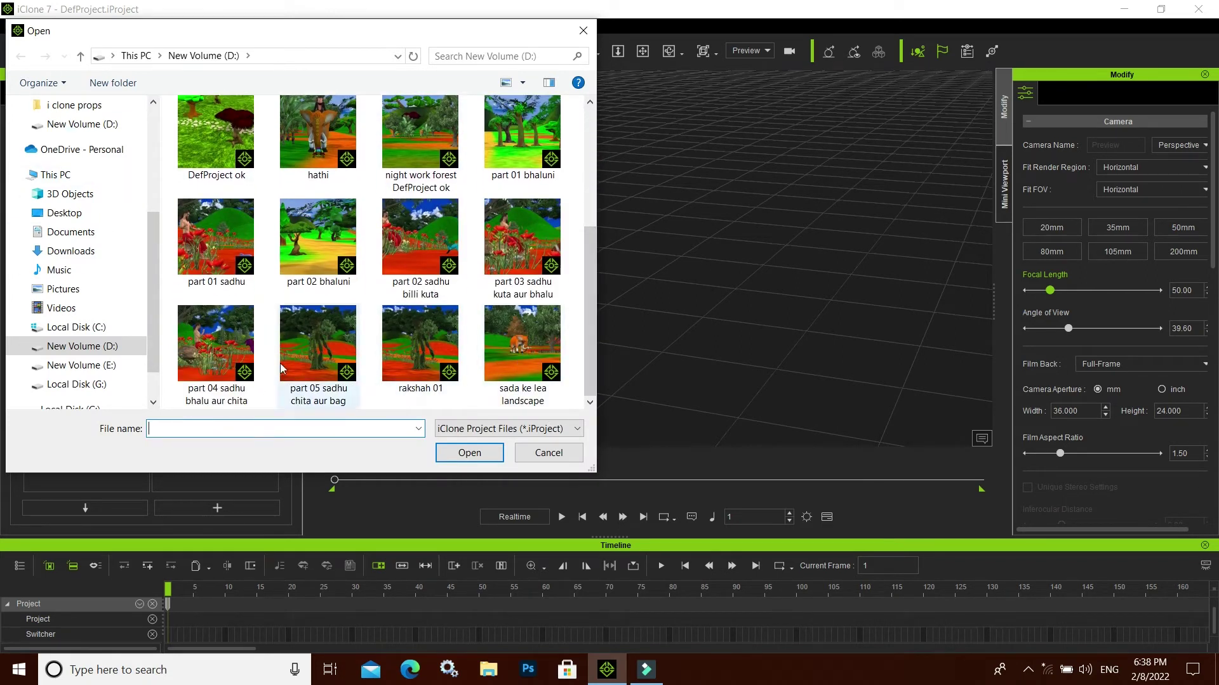
click(215, 340)
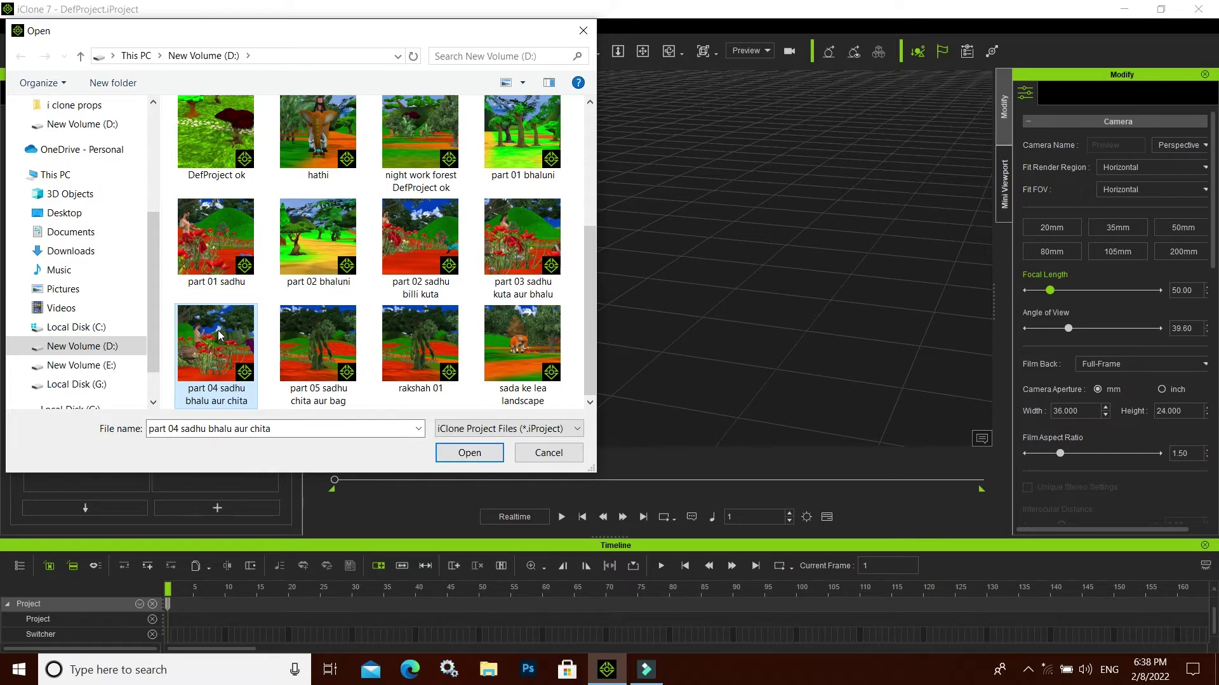
mouse_move(216, 345)
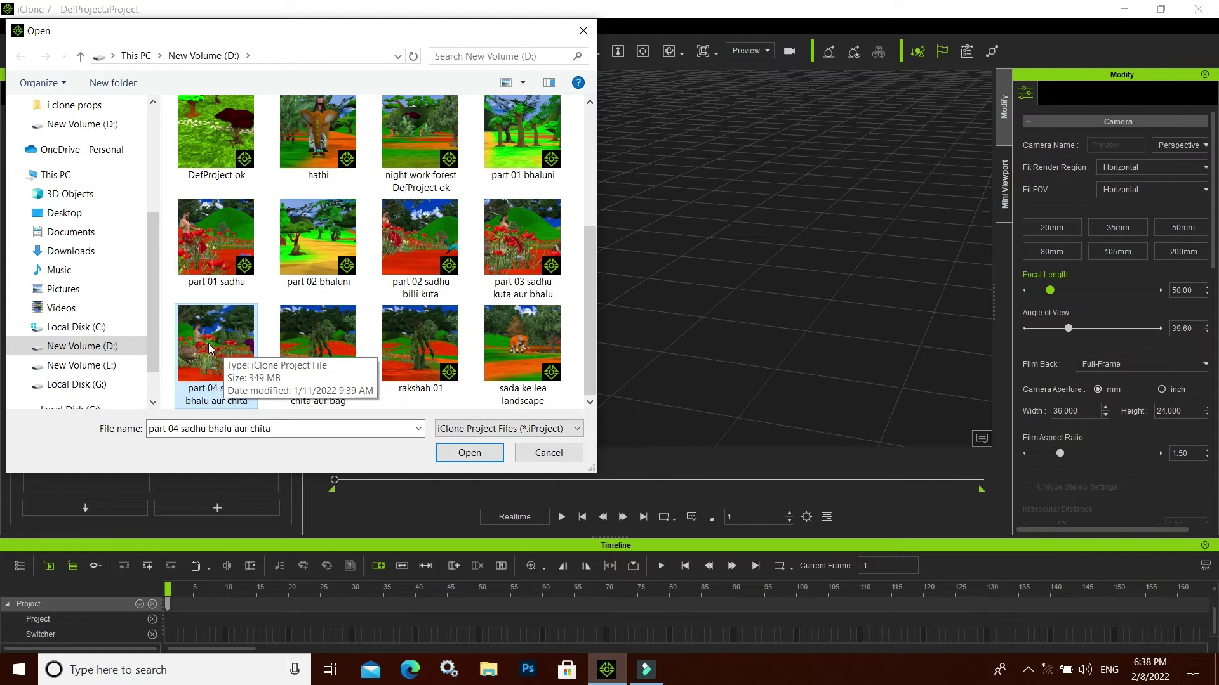
click(476, 452)
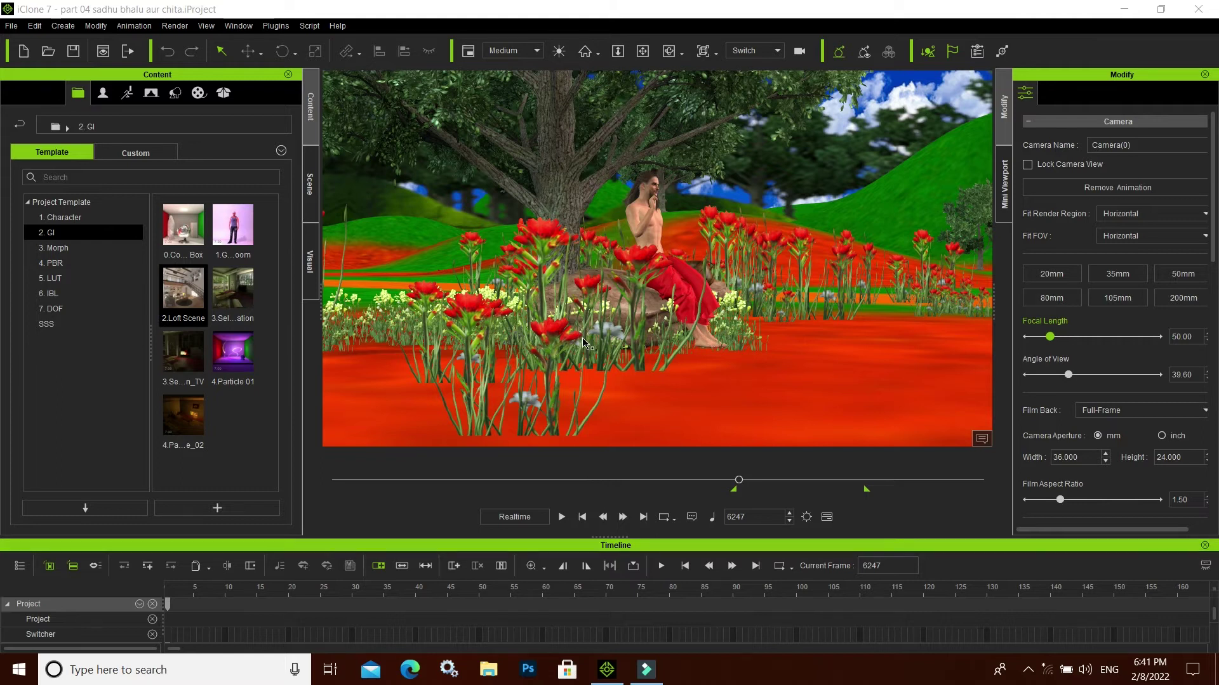
Step: Play and pause the animation, then return to the start of the range
click(562, 518)
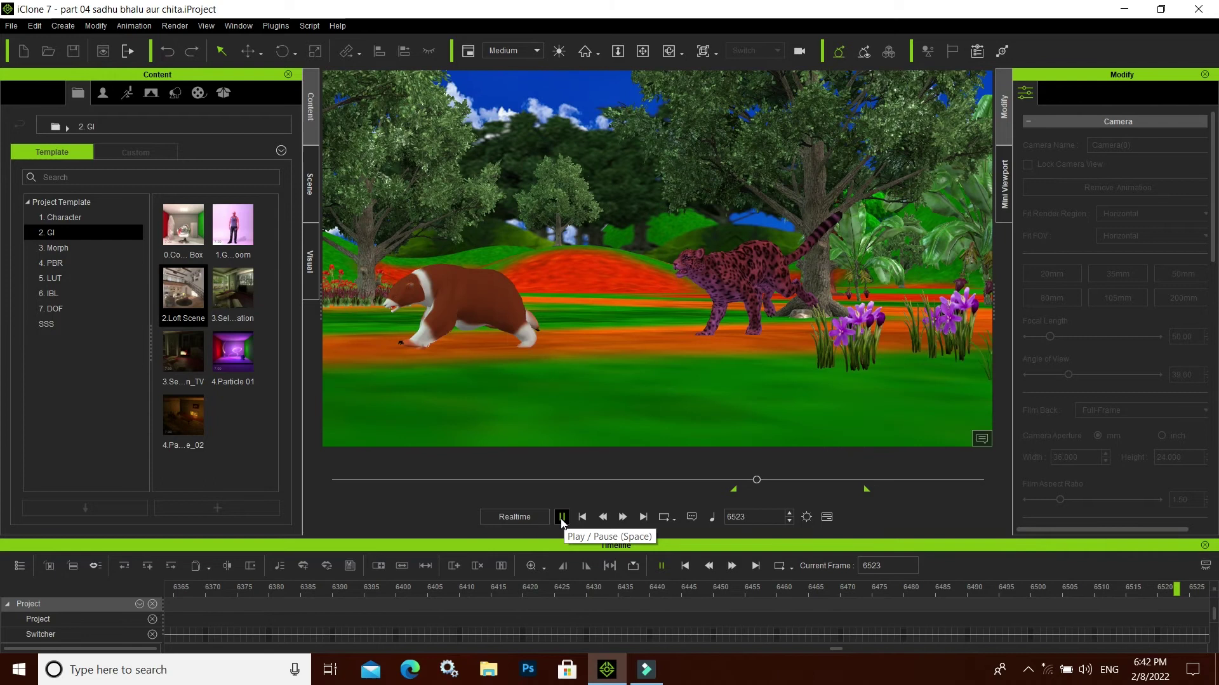
click(562, 518)
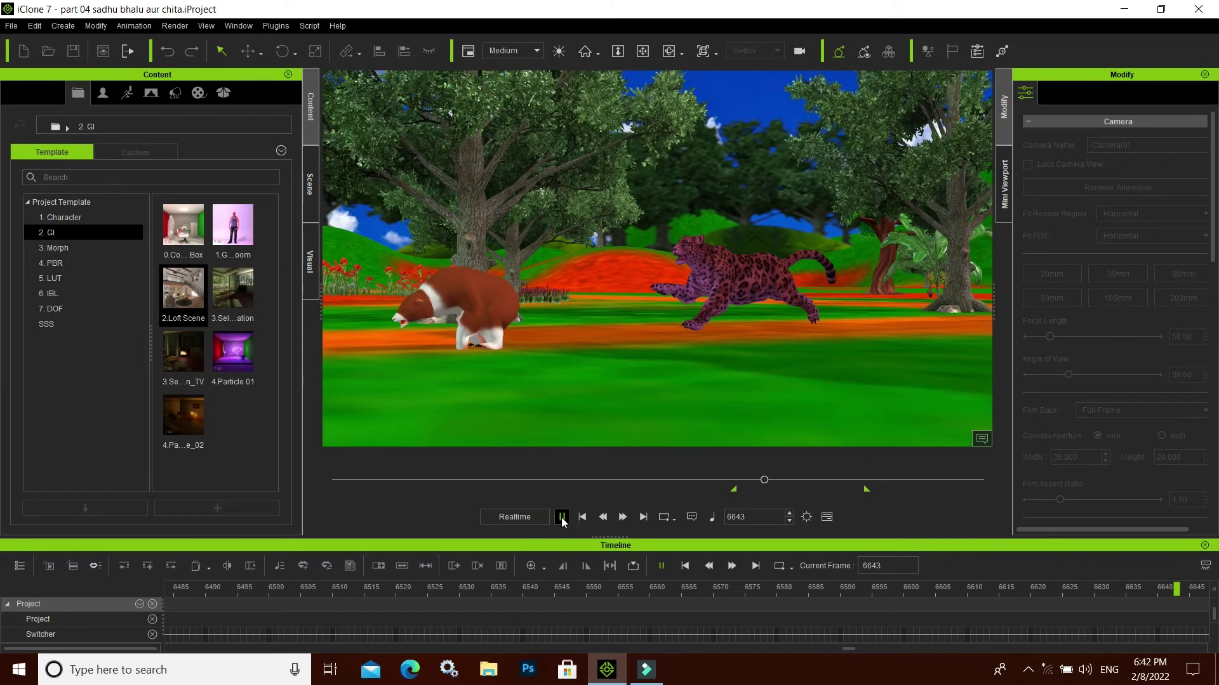
click(583, 518)
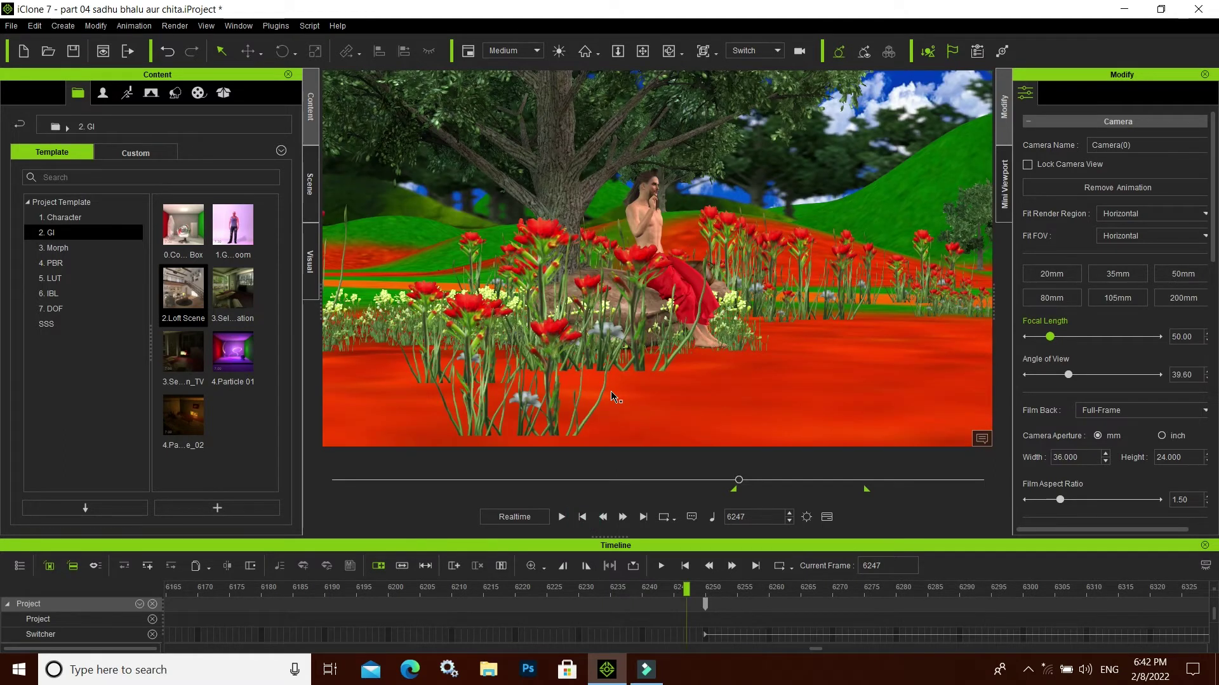
Step: Toggle preview mode on and render a preview still of the current shot
click(104, 52)
click(102, 55)
click(103, 53)
click(110, 51)
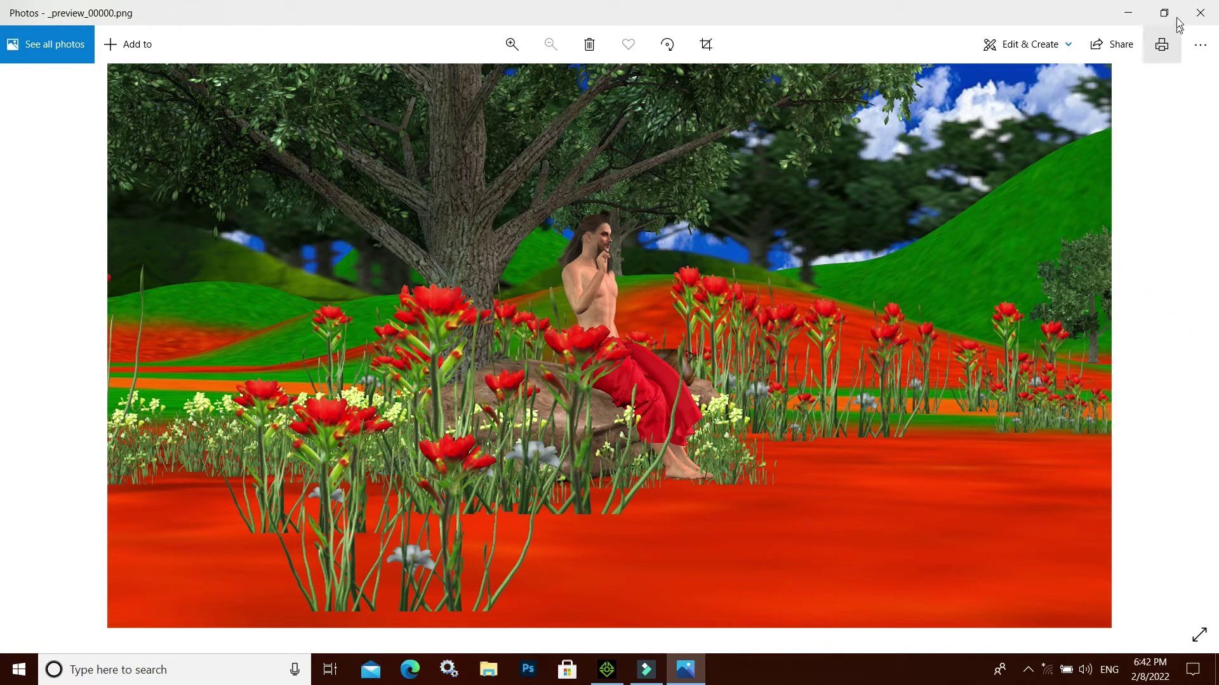
Step: Close the Photos viewer showing _preview_00000.png to return to iClone
click(1201, 19)
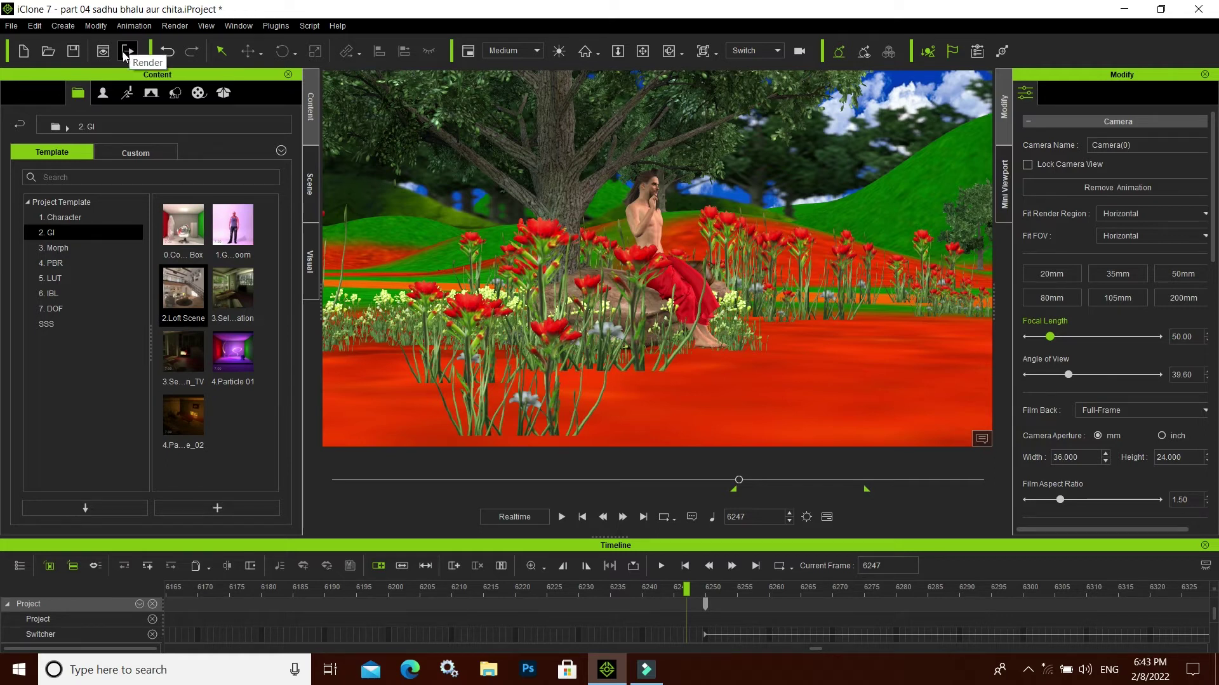
click(562, 517)
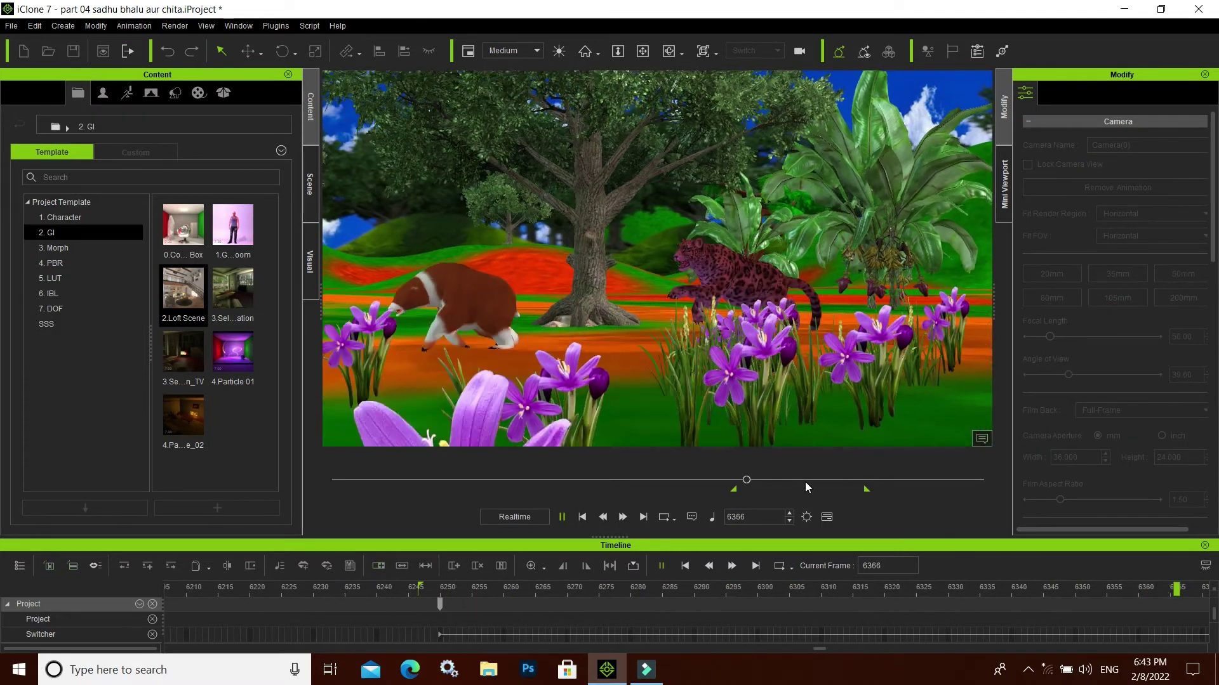
click(562, 516)
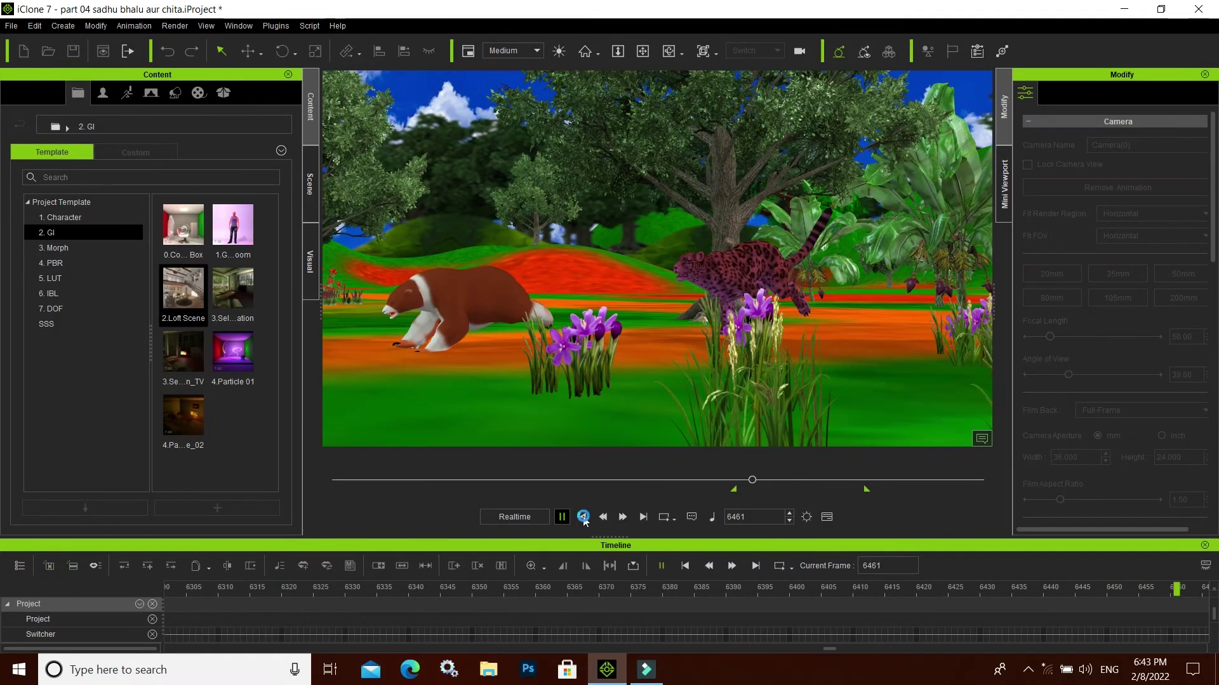
click(582, 518)
click(738, 481)
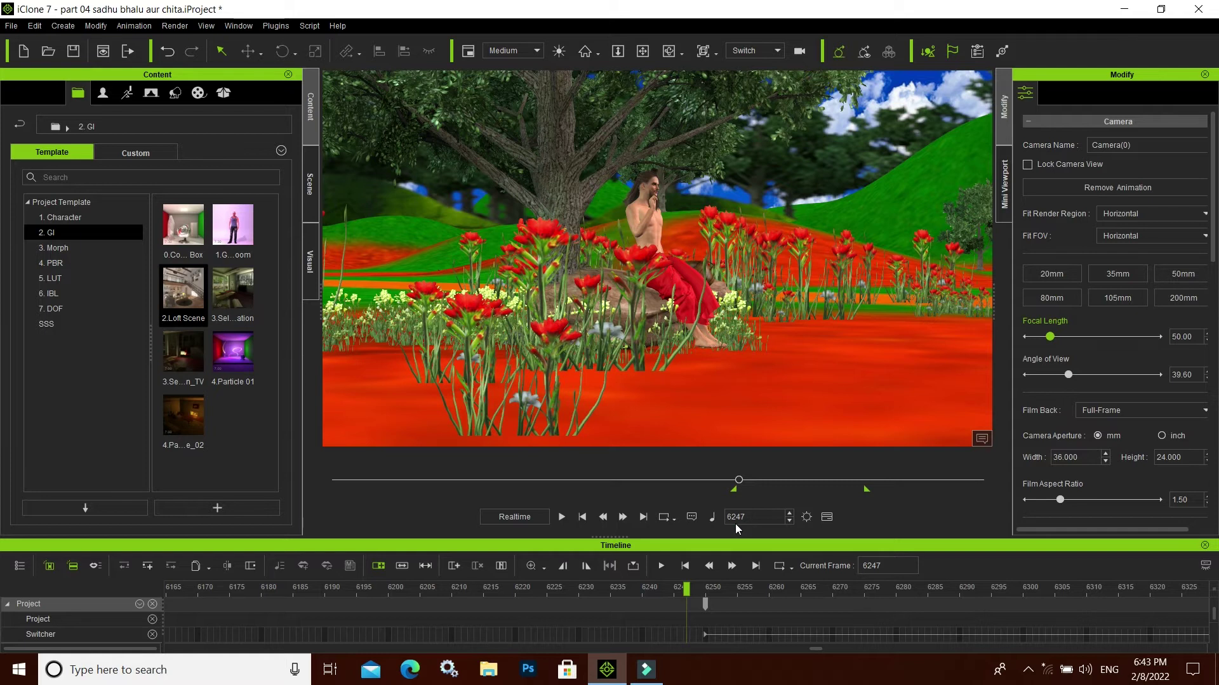
click(643, 517)
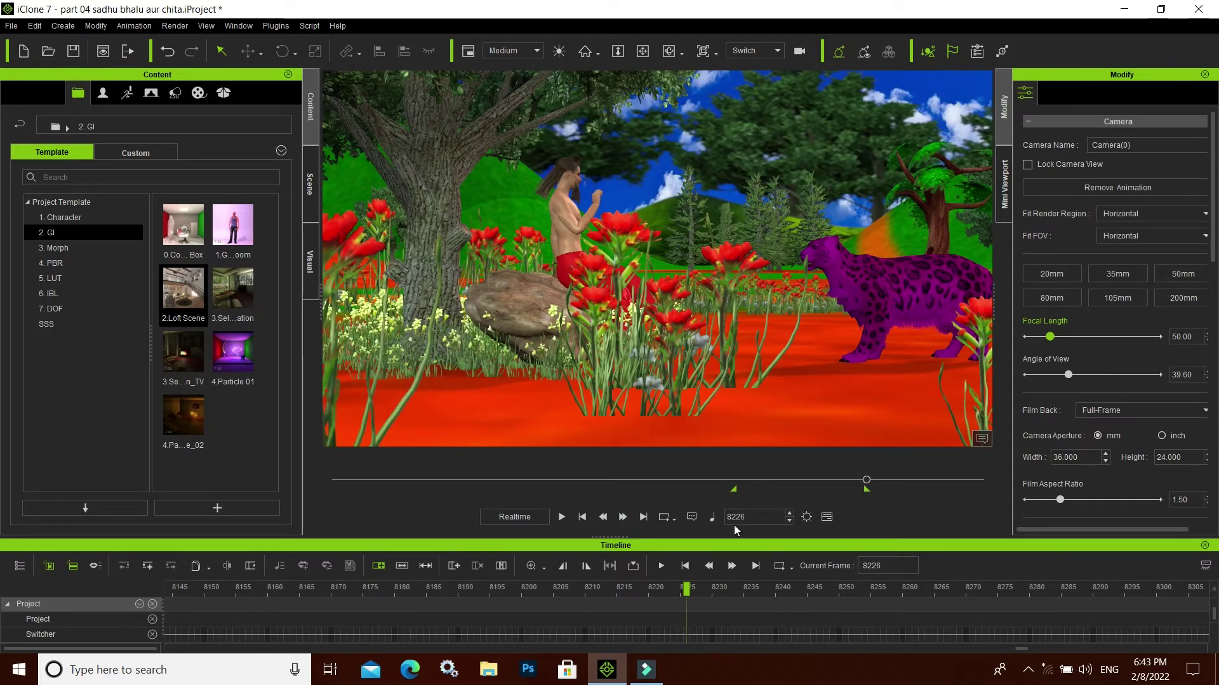
click(582, 517)
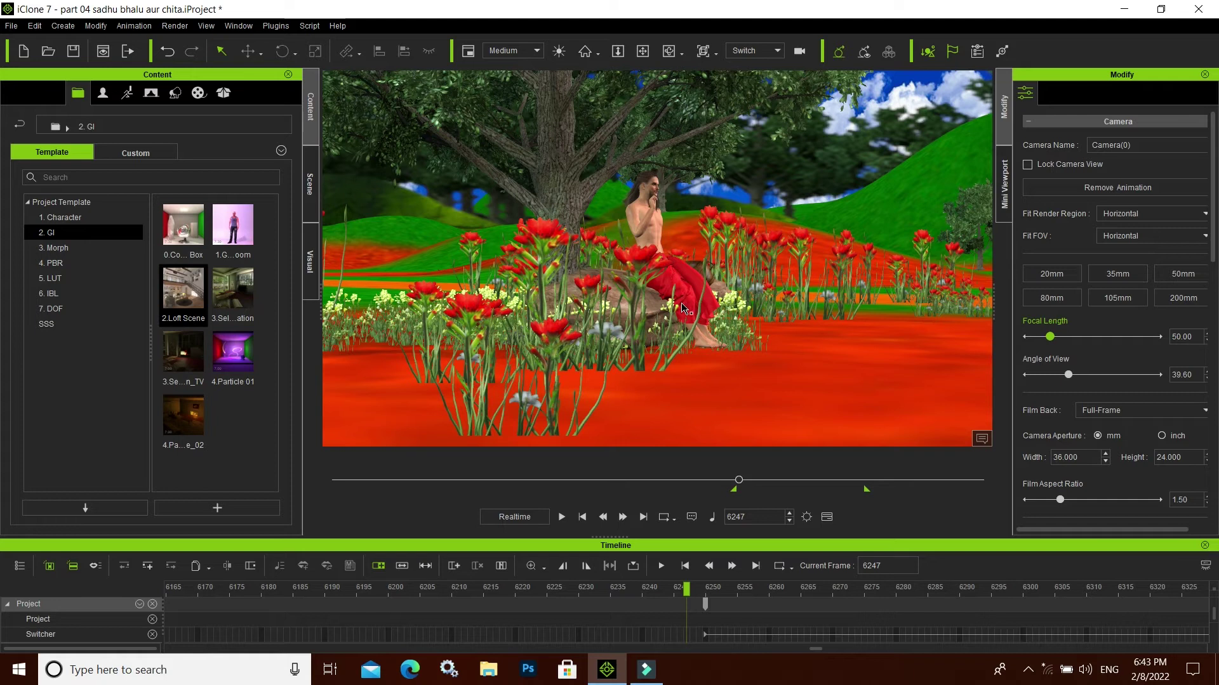
Step: Configure video render output as MP4 with HD 1080p (1920x1080) frame size
click(126, 51)
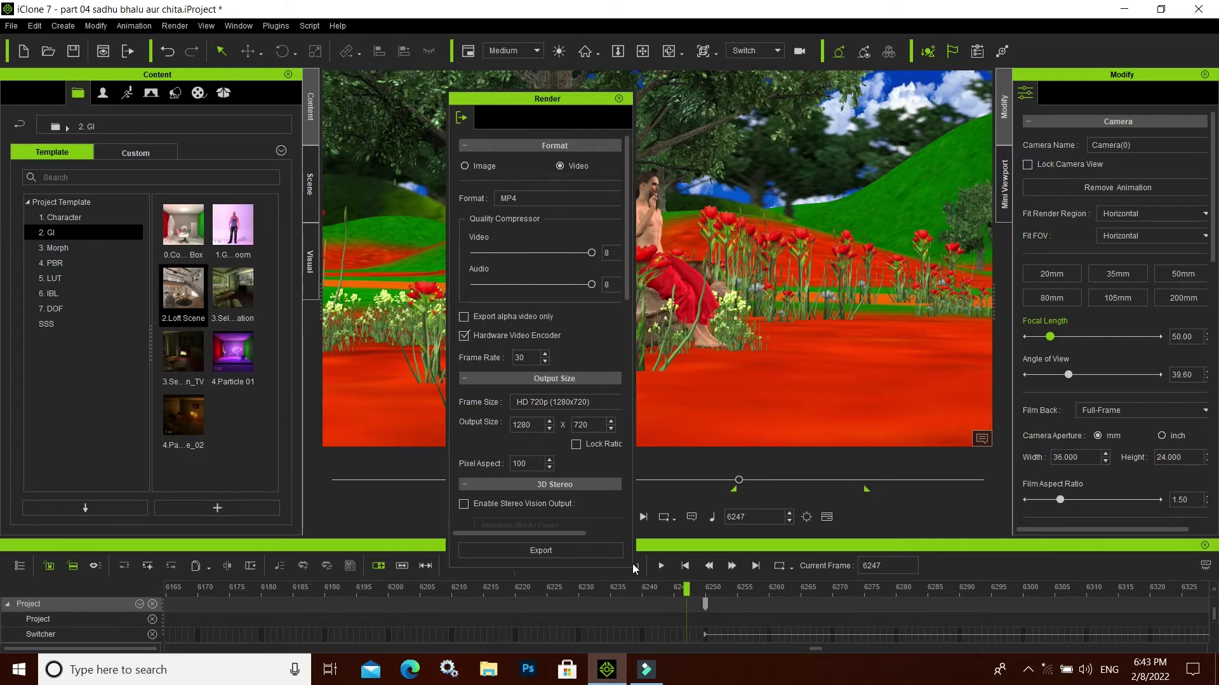
drag(633, 567, 690, 606)
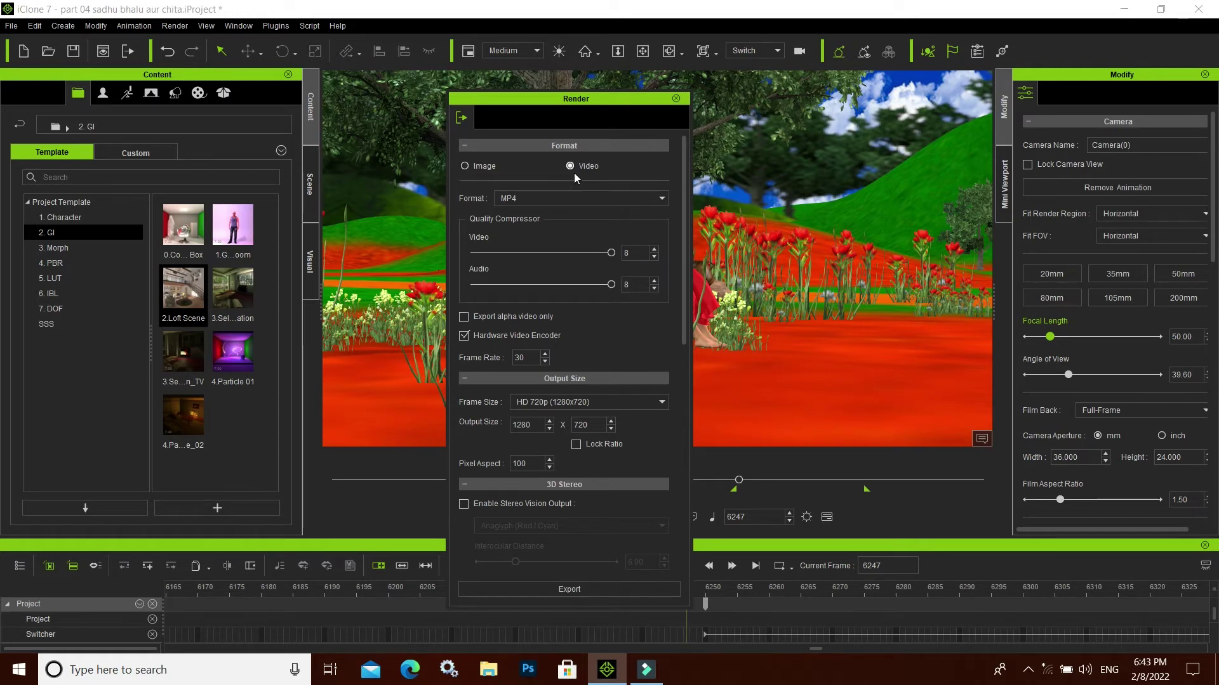
click(551, 199)
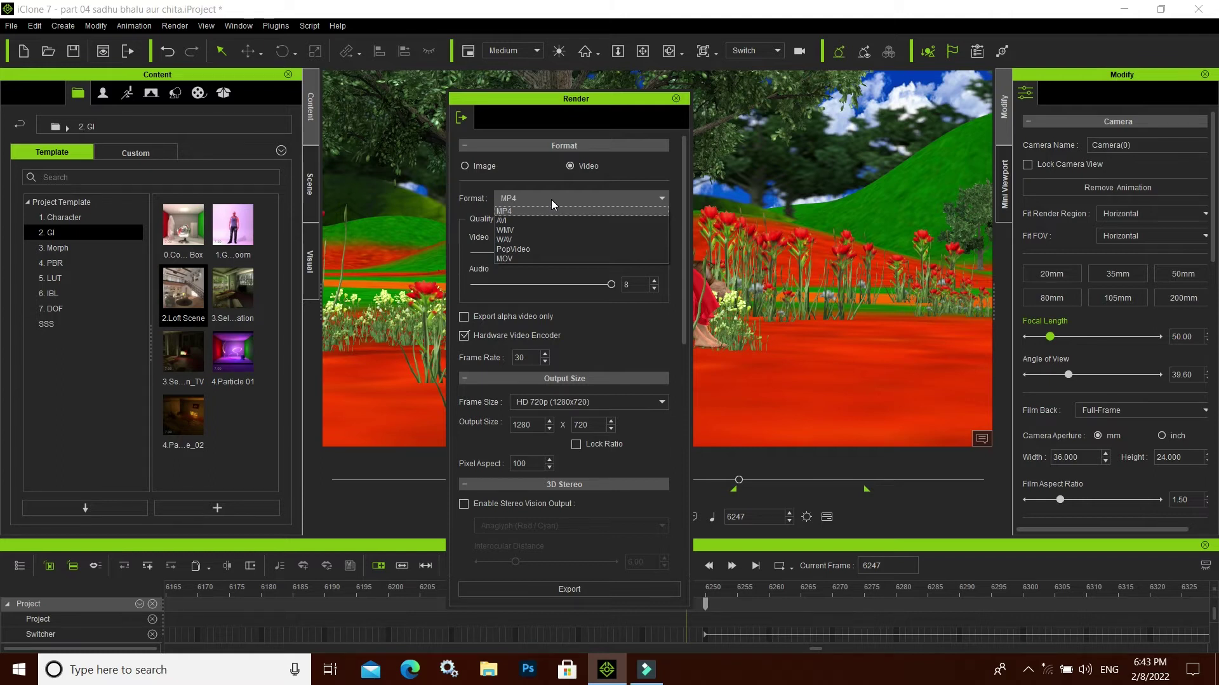
click(543, 205)
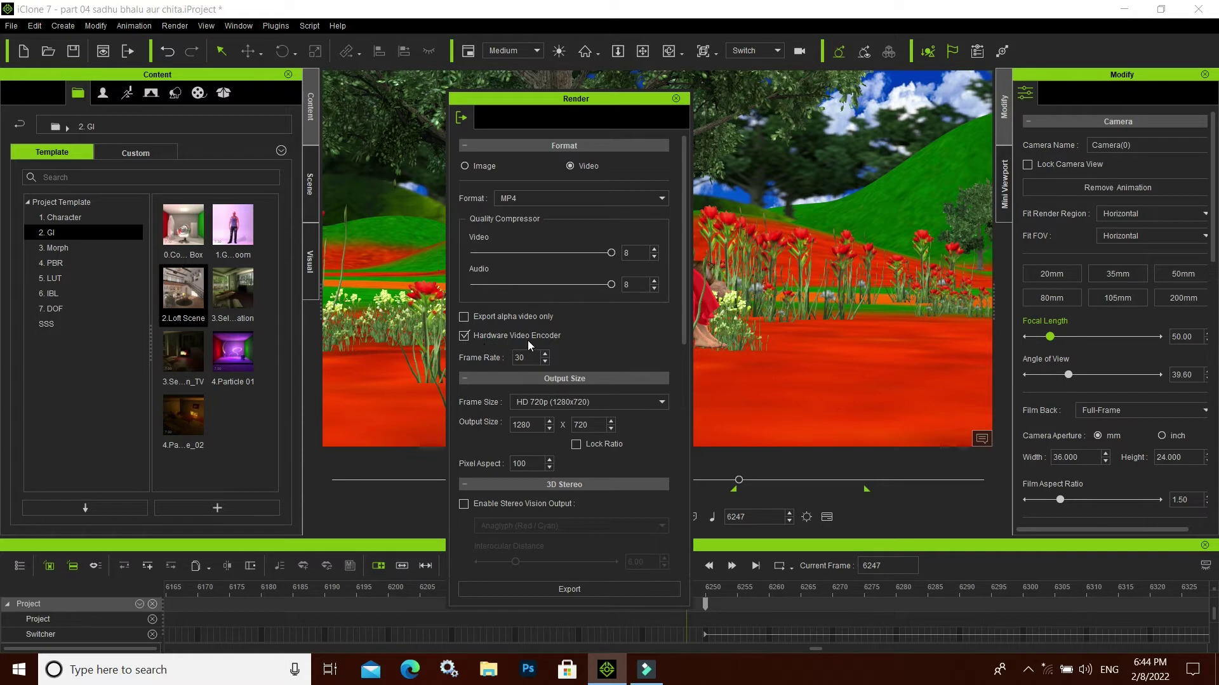
click(685, 289)
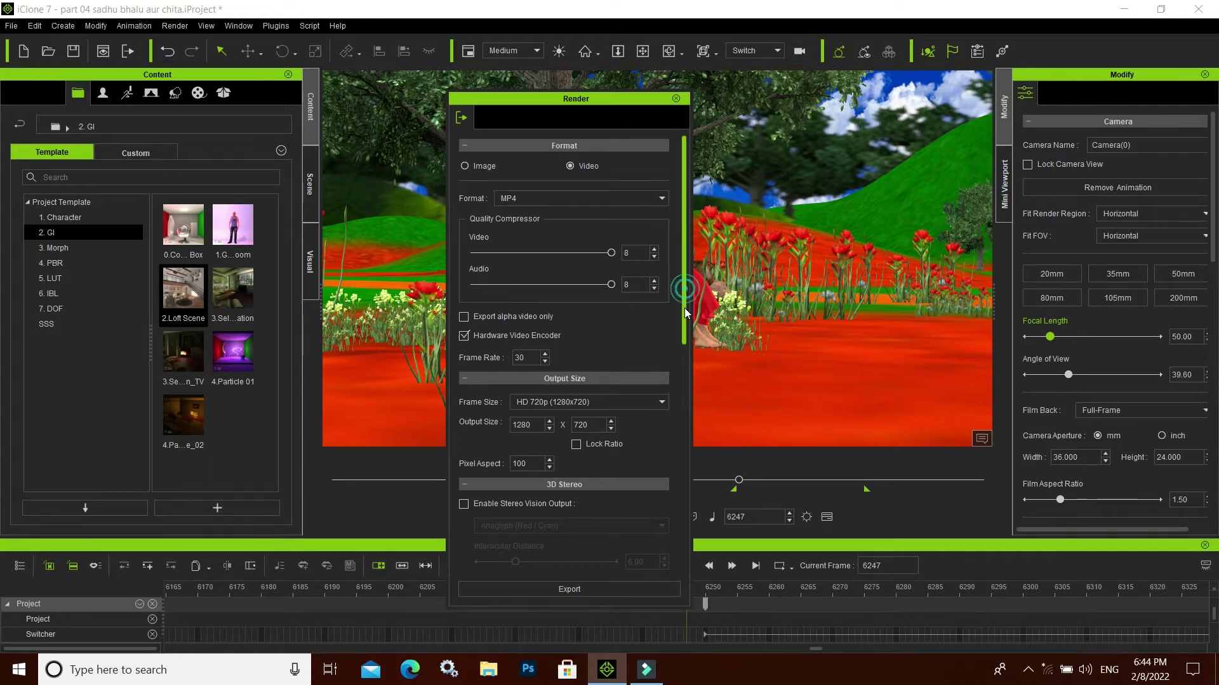
scroll(685, 315, down, 3)
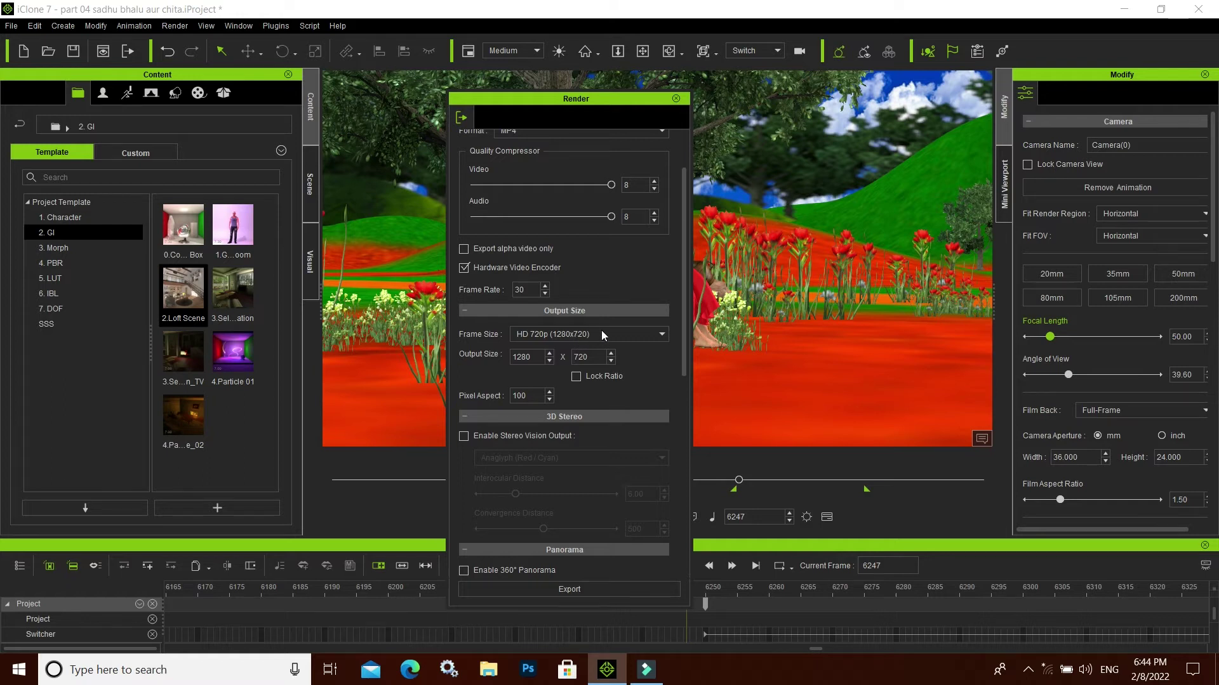
click(608, 333)
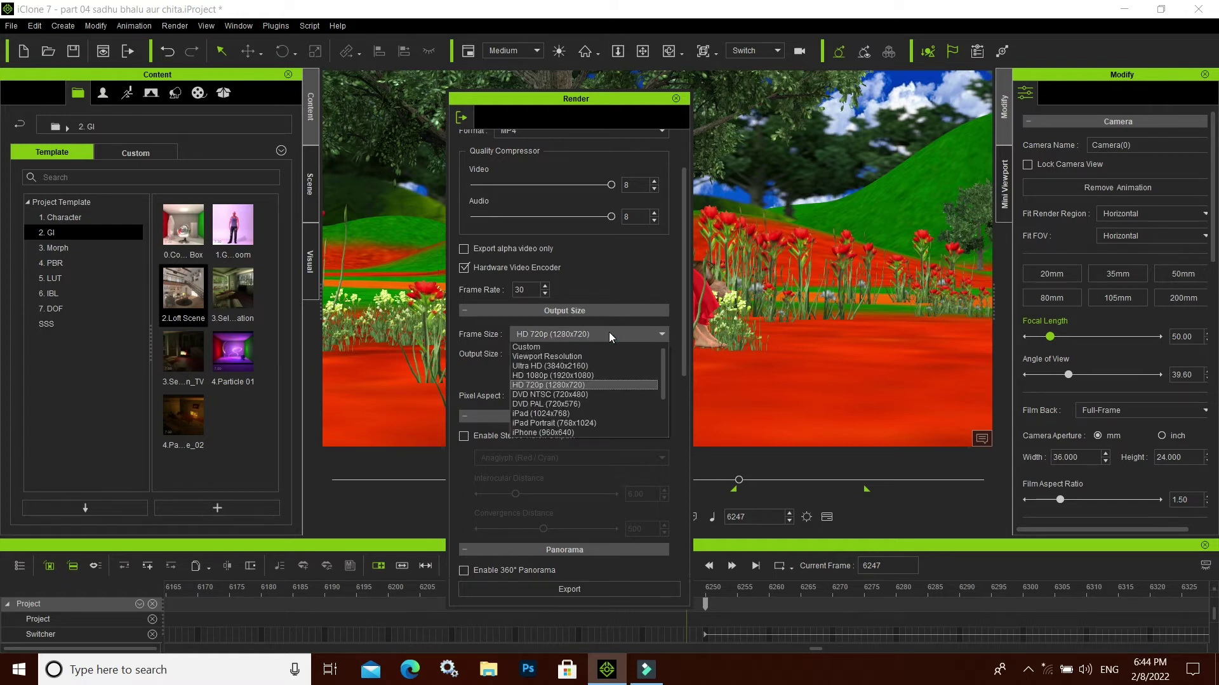
click(543, 379)
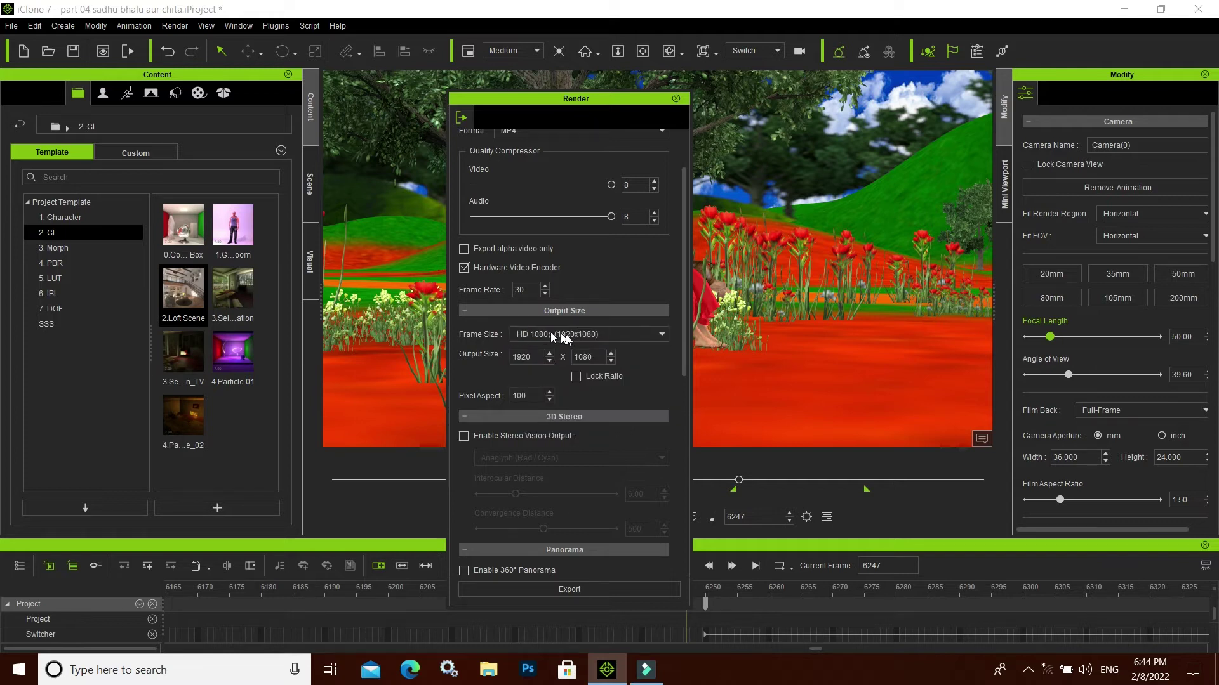
drag(684, 311, 676, 430)
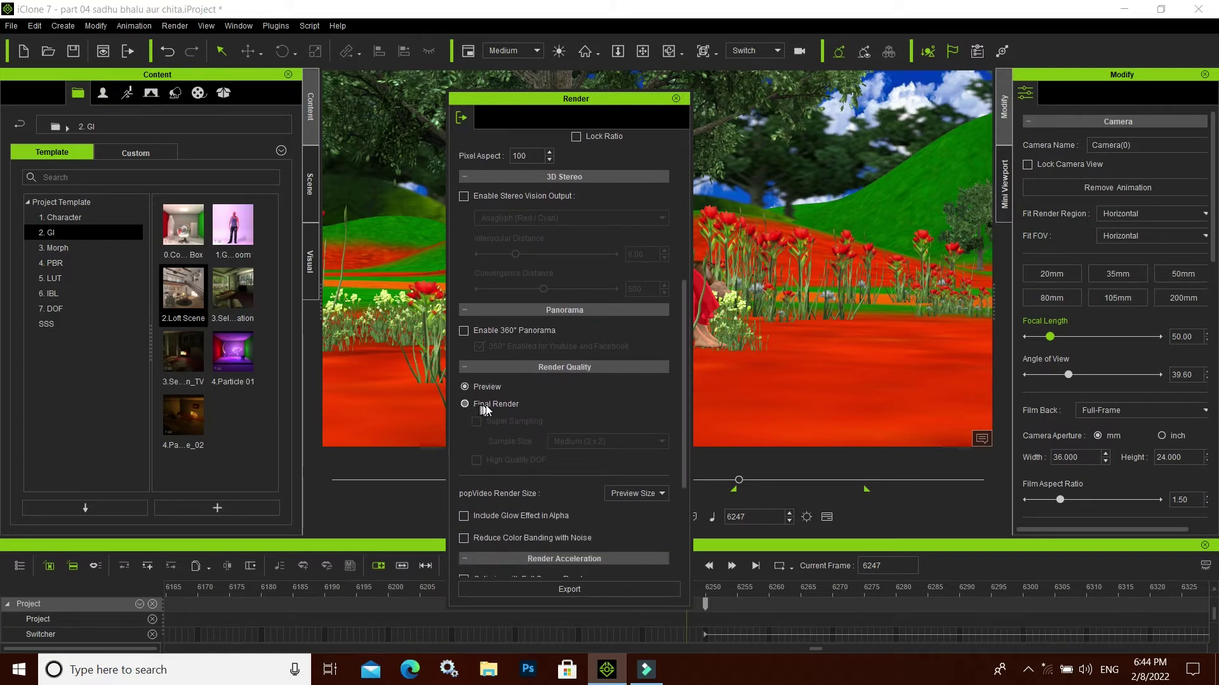
Step: Keep the render quality at Preview and scroll down the Render panel settings
click(470, 389)
drag(685, 348, 677, 399)
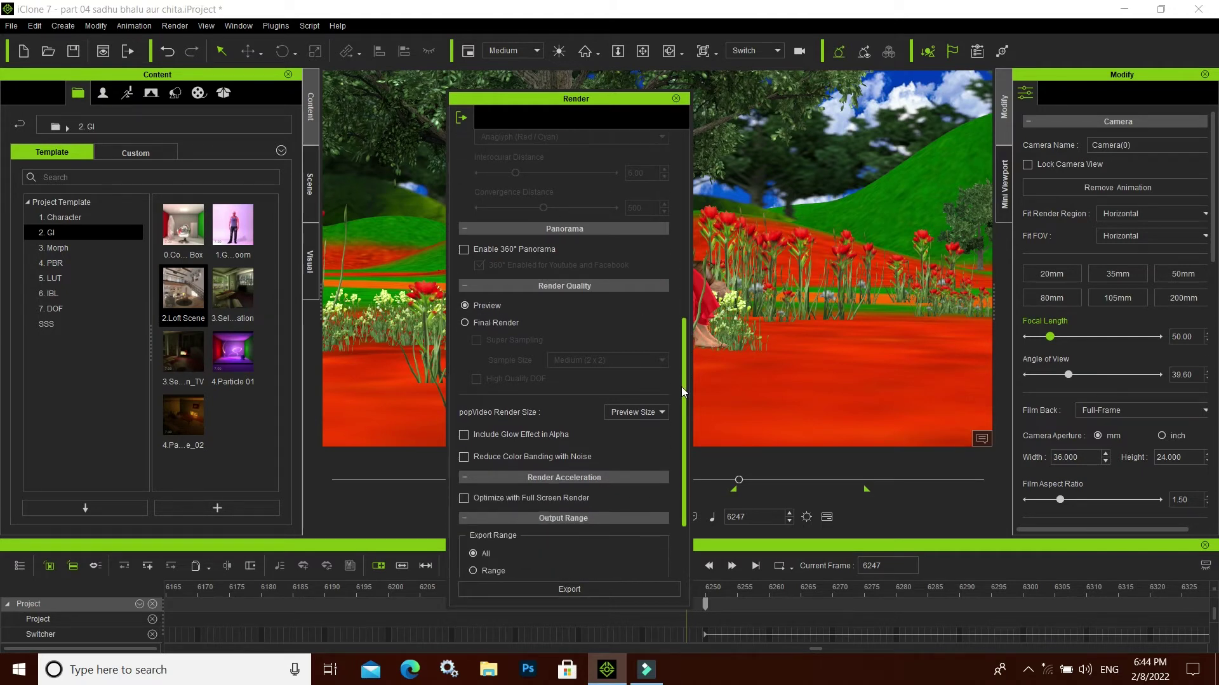
scroll(677, 399, down, 1)
scroll(675, 405, down, 1)
scroll(675, 409, down, 2)
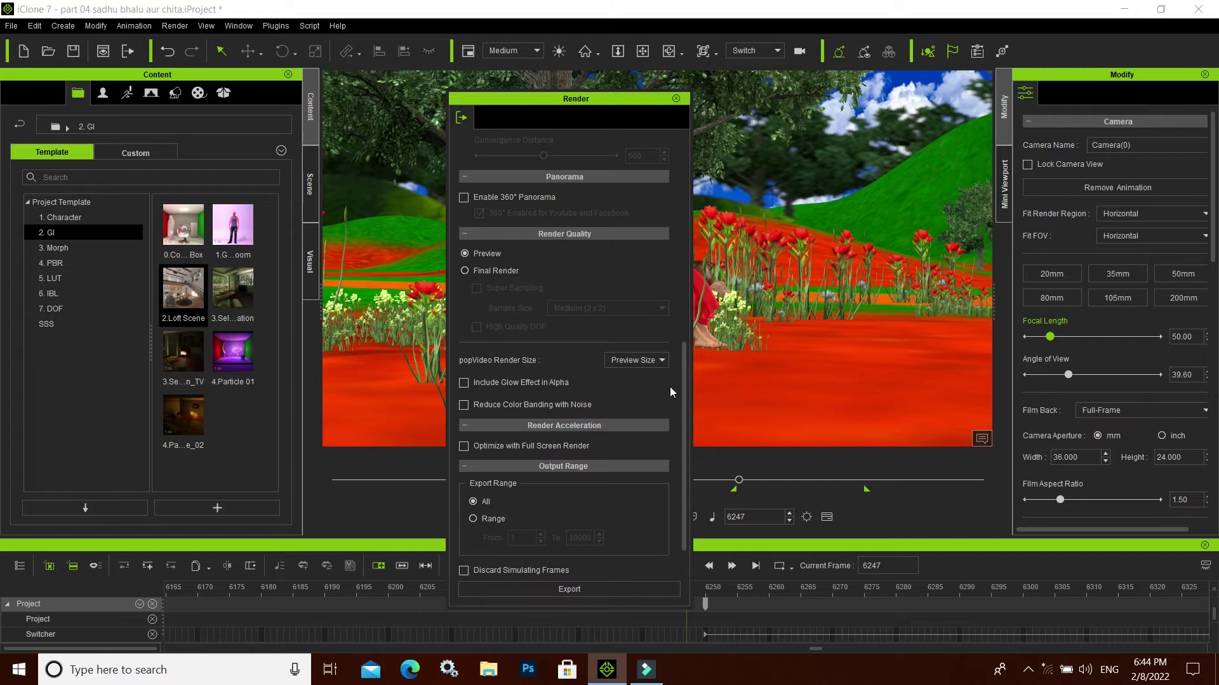
scroll(684, 380, down, 1)
Step: Limit the video output range to frames 6247–8226 and start the MP4 export
drag(683, 411, 683, 425)
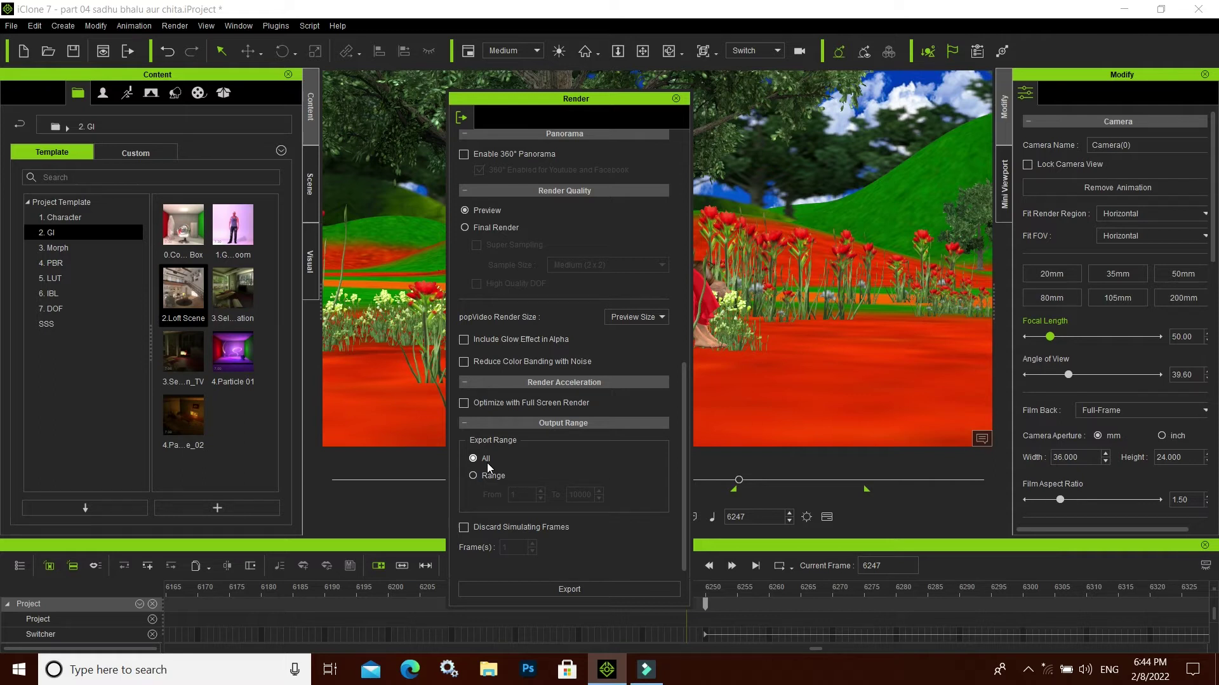
click(474, 475)
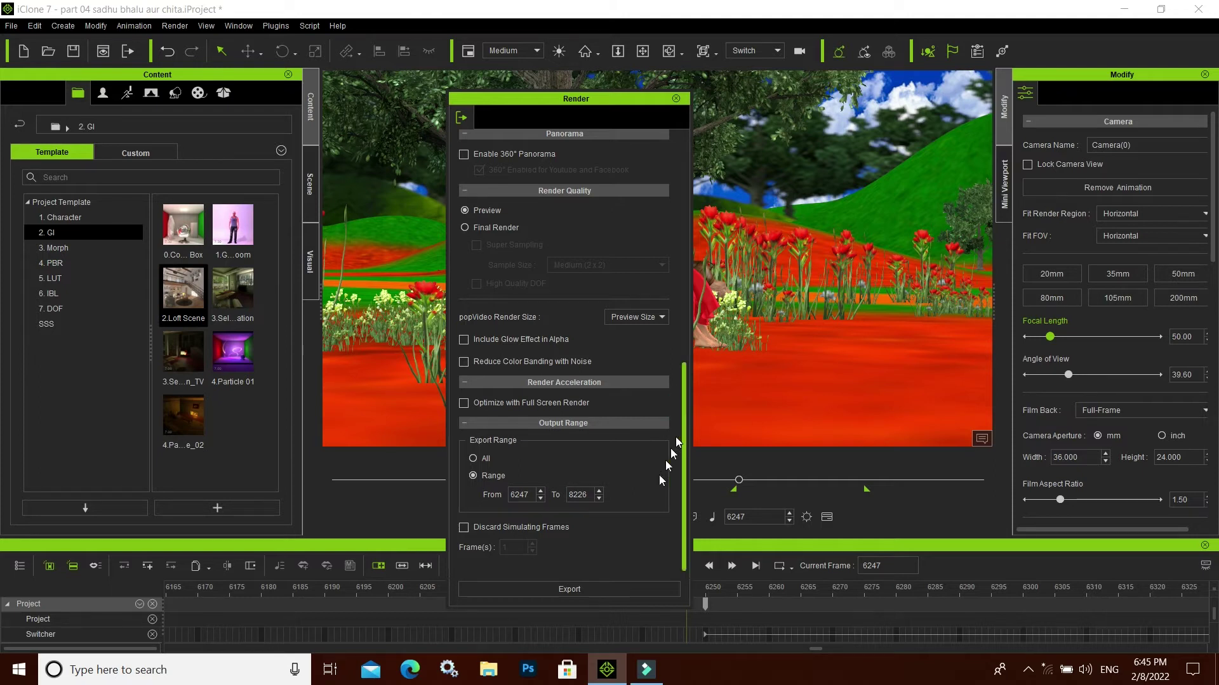
click(593, 589)
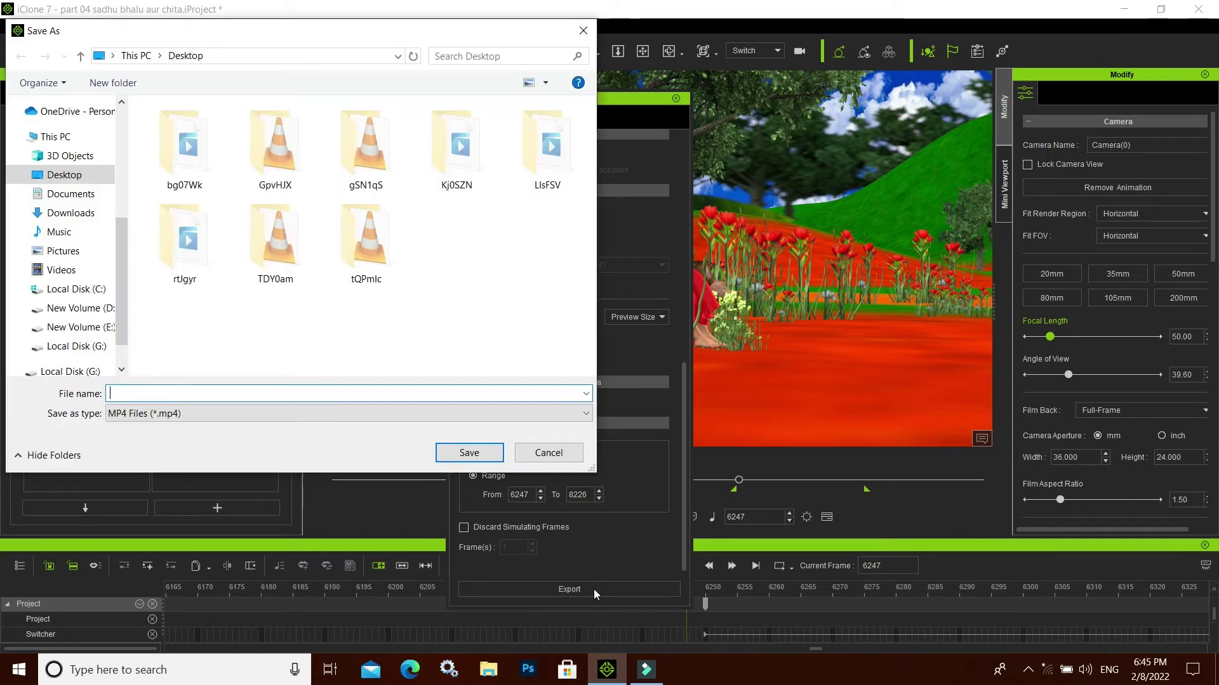
Step: Browse Desktop and This PC, cancel saving the MP4, then close the Render panel
click(74, 177)
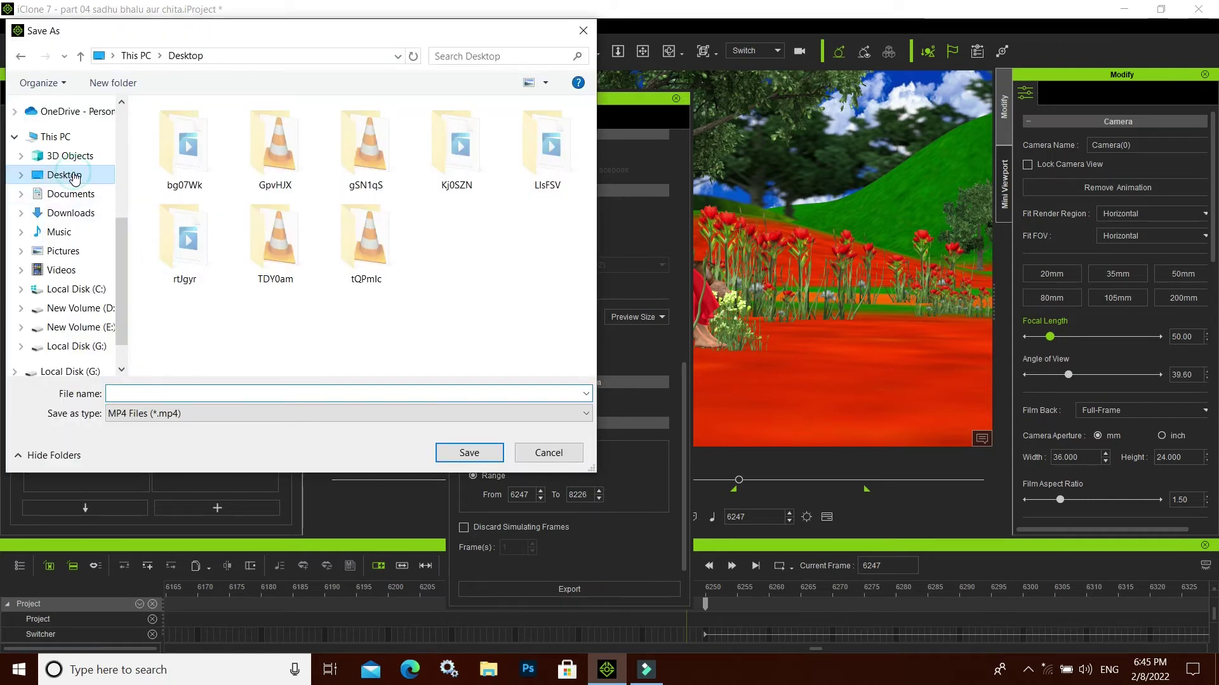
click(62, 136)
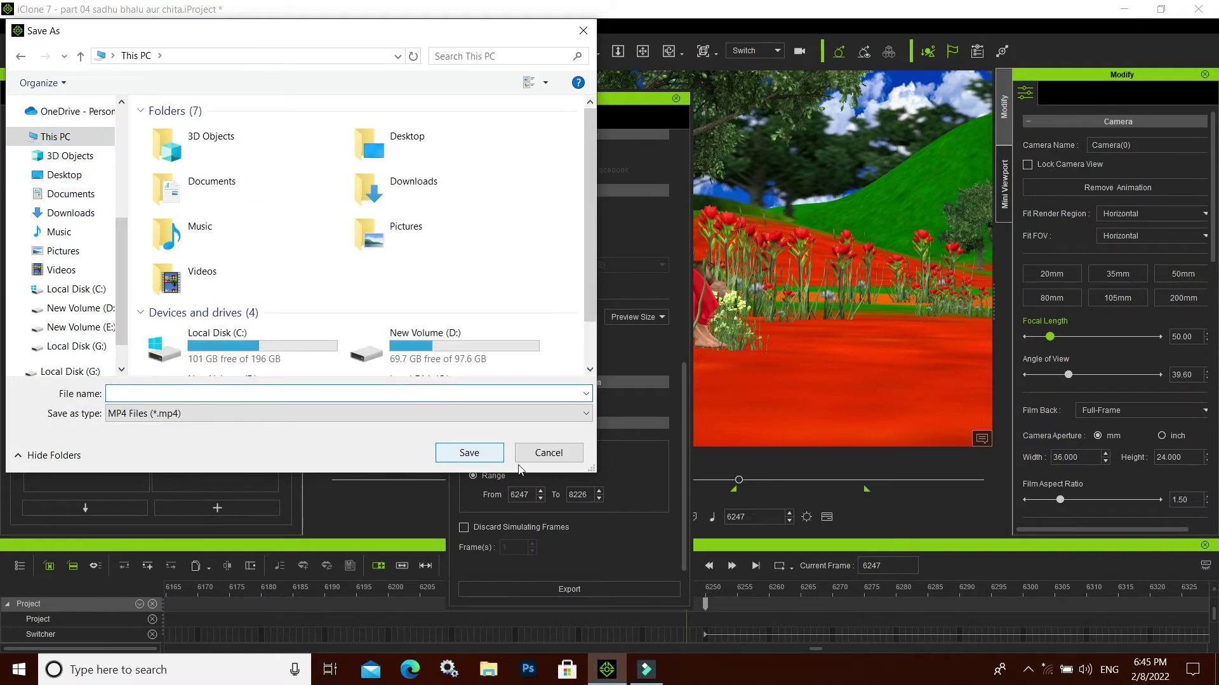
click(548, 453)
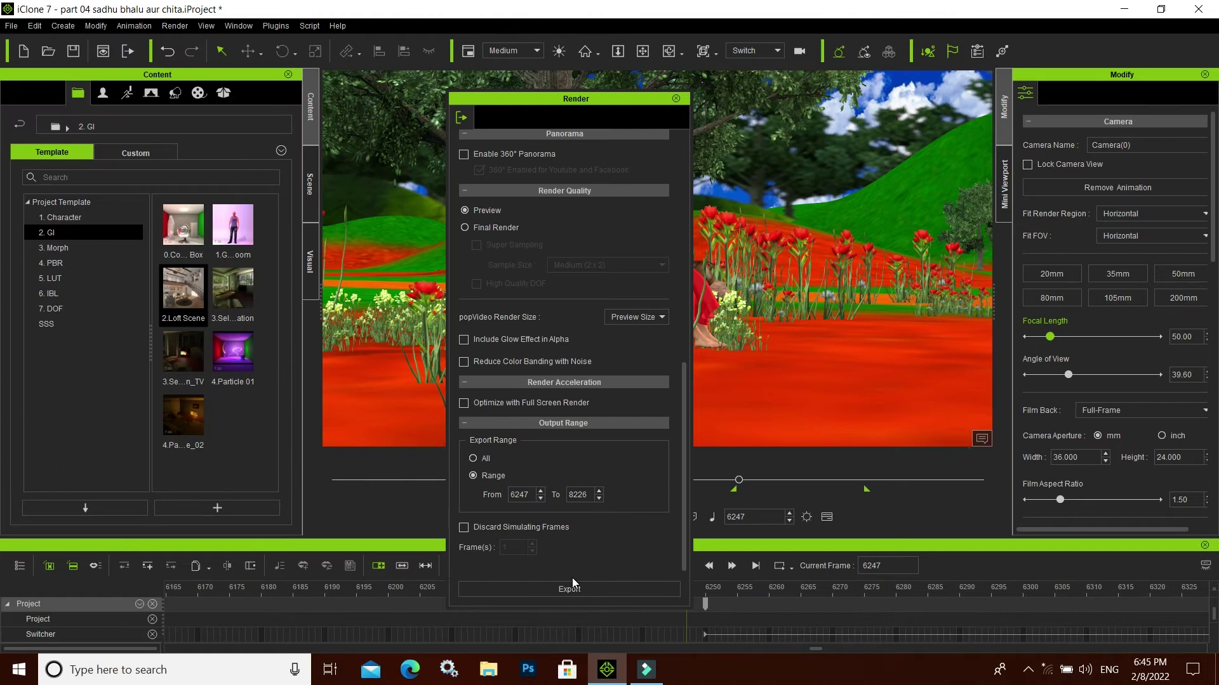
click(552, 594)
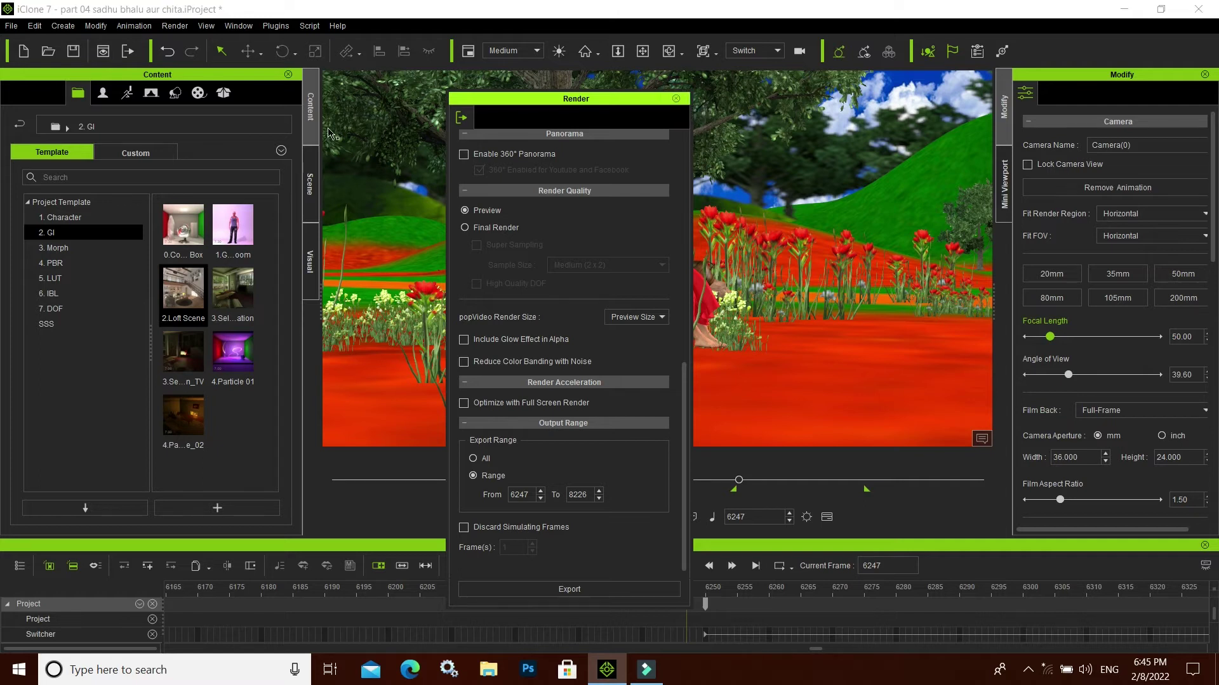
click(676, 100)
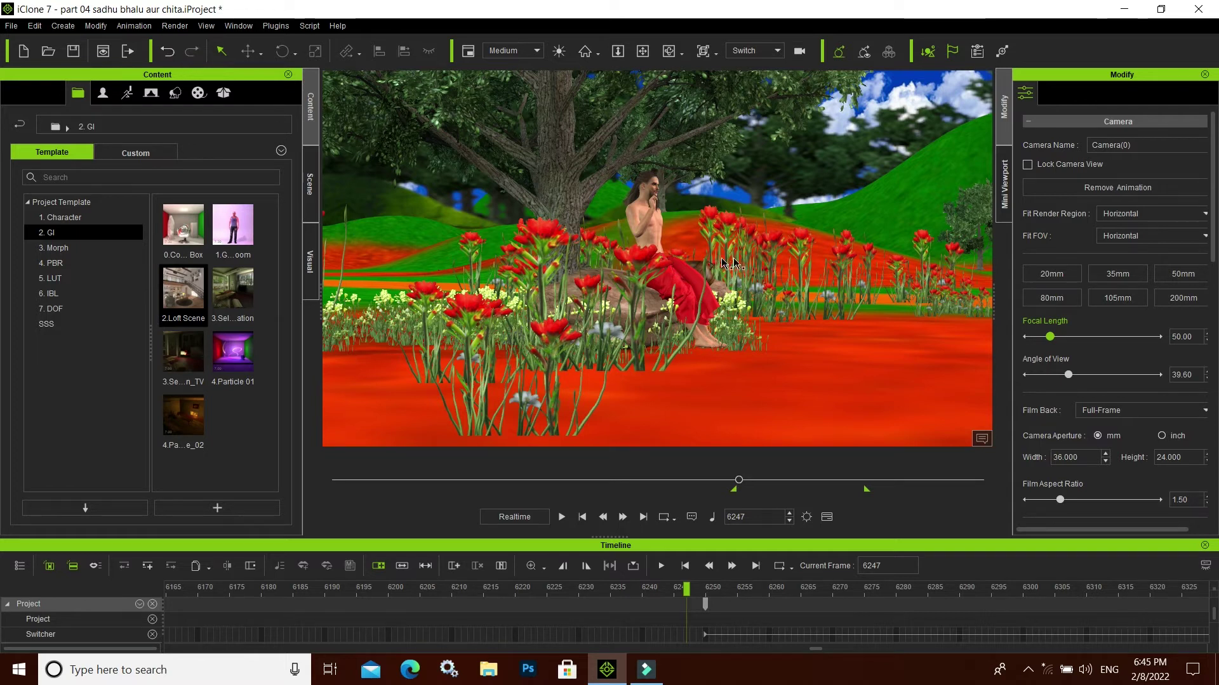
click(651, 224)
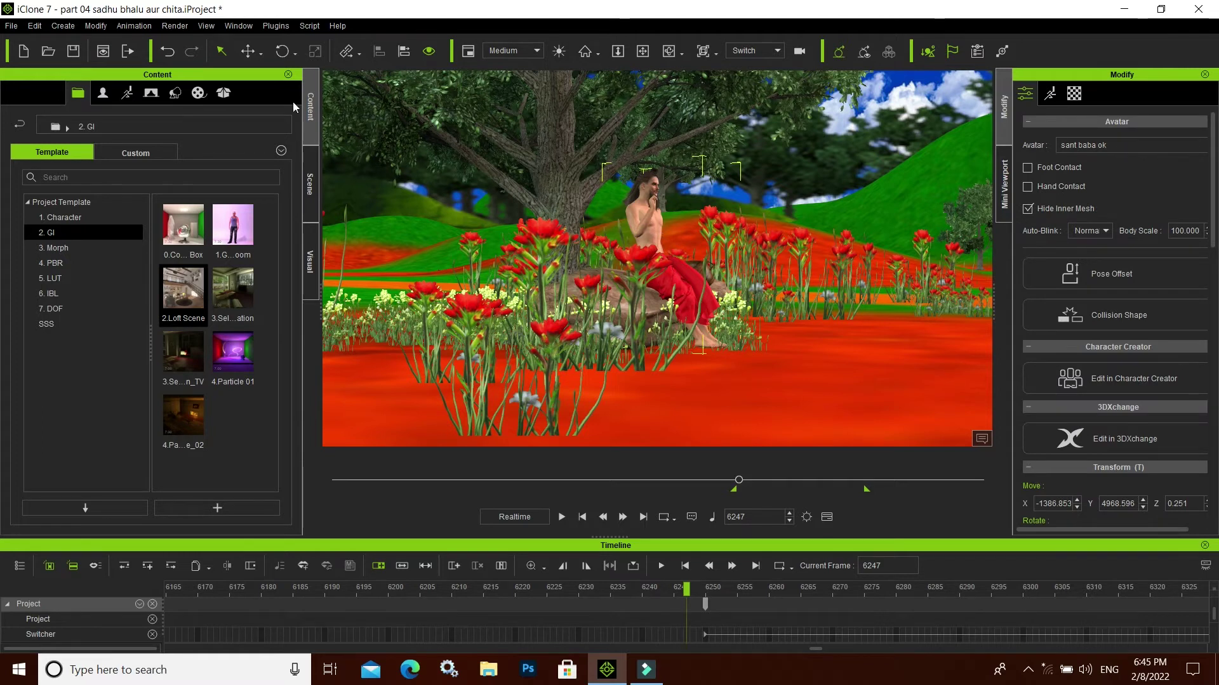
click(248, 51)
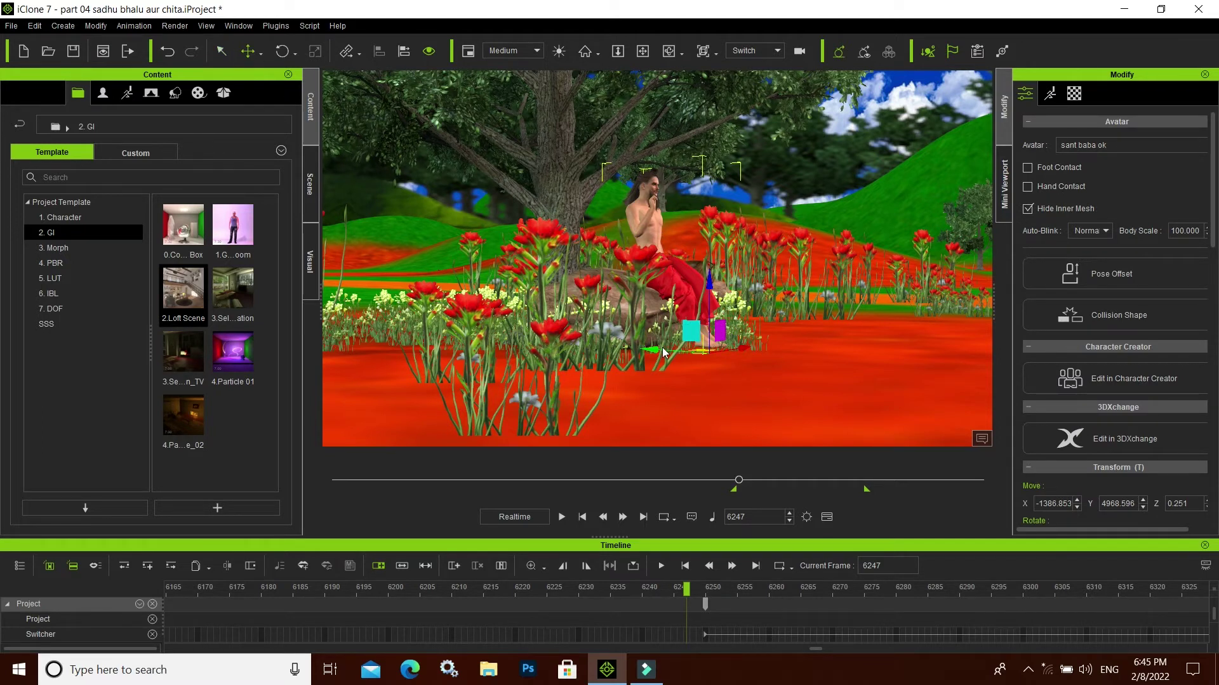
drag(652, 349, 691, 357)
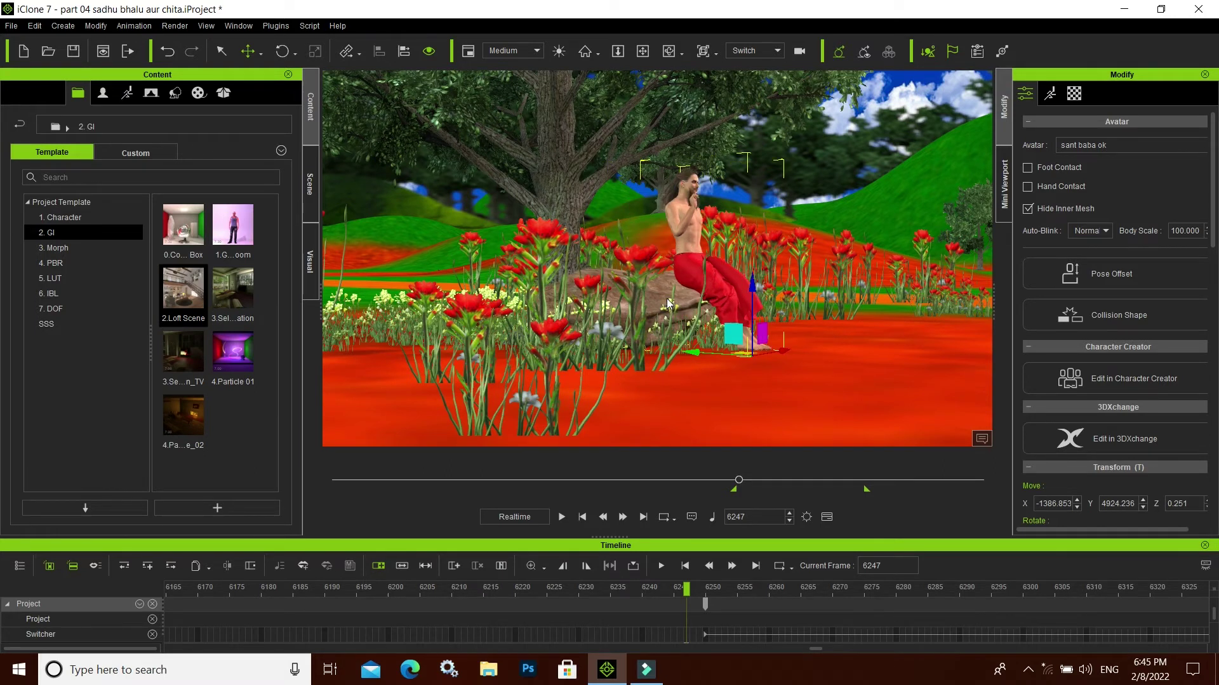
click(167, 52)
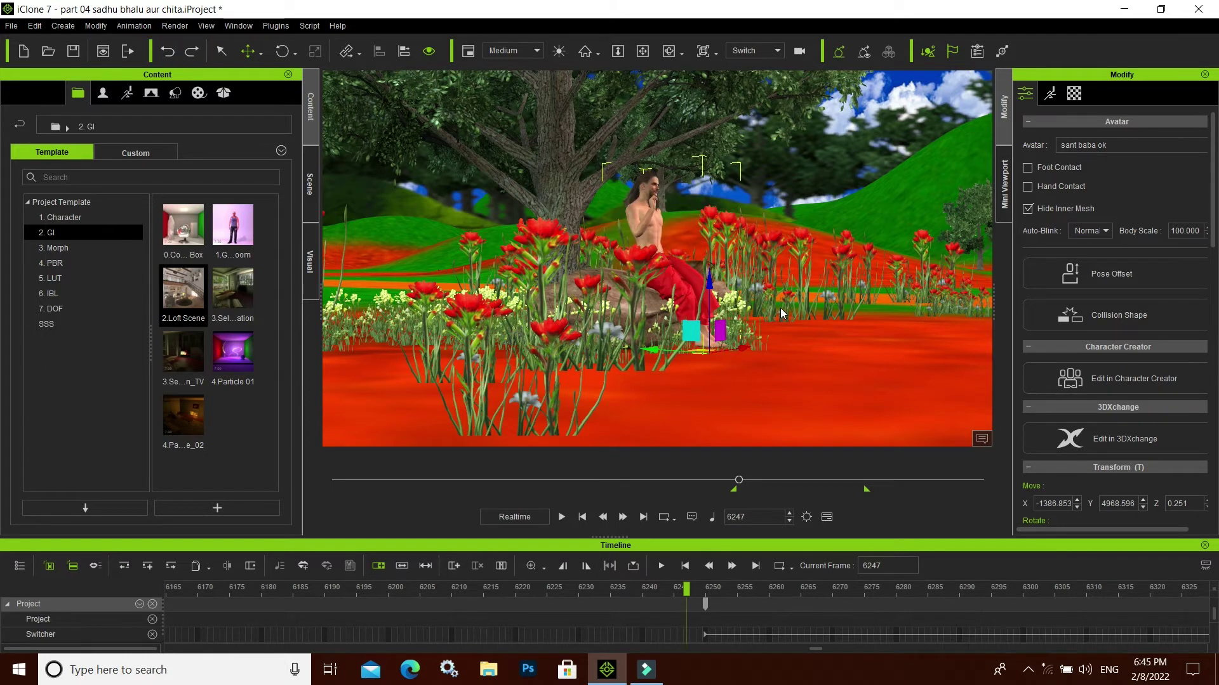
click(191, 52)
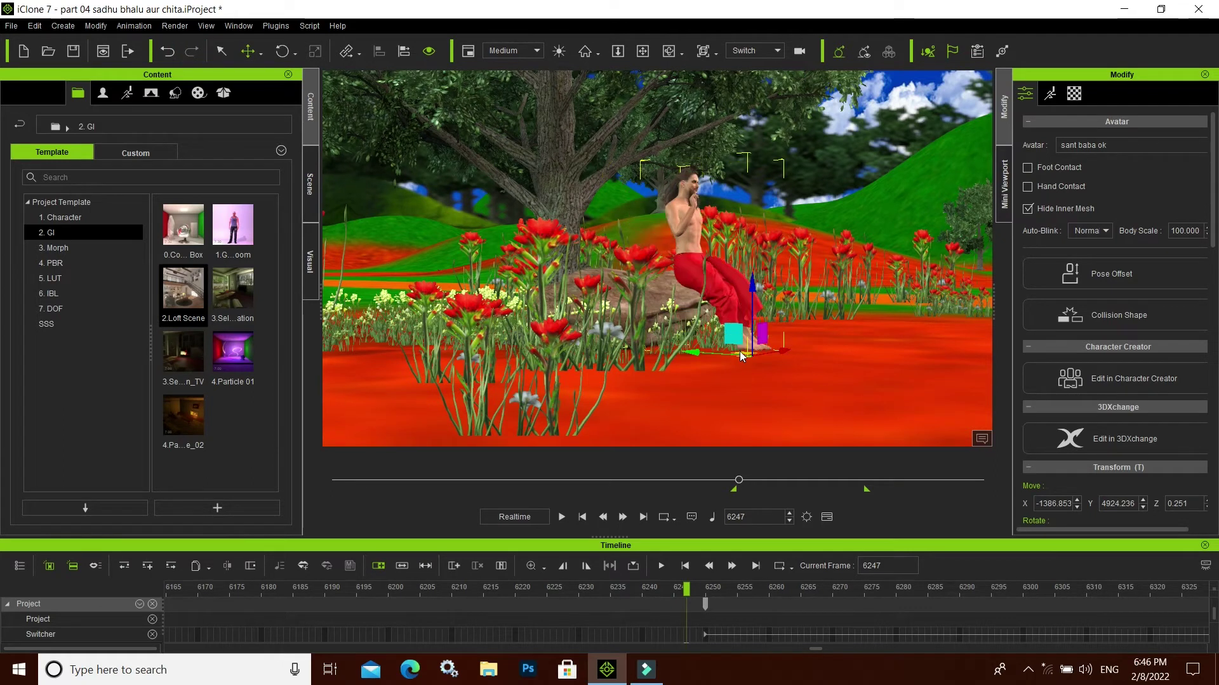
click(167, 51)
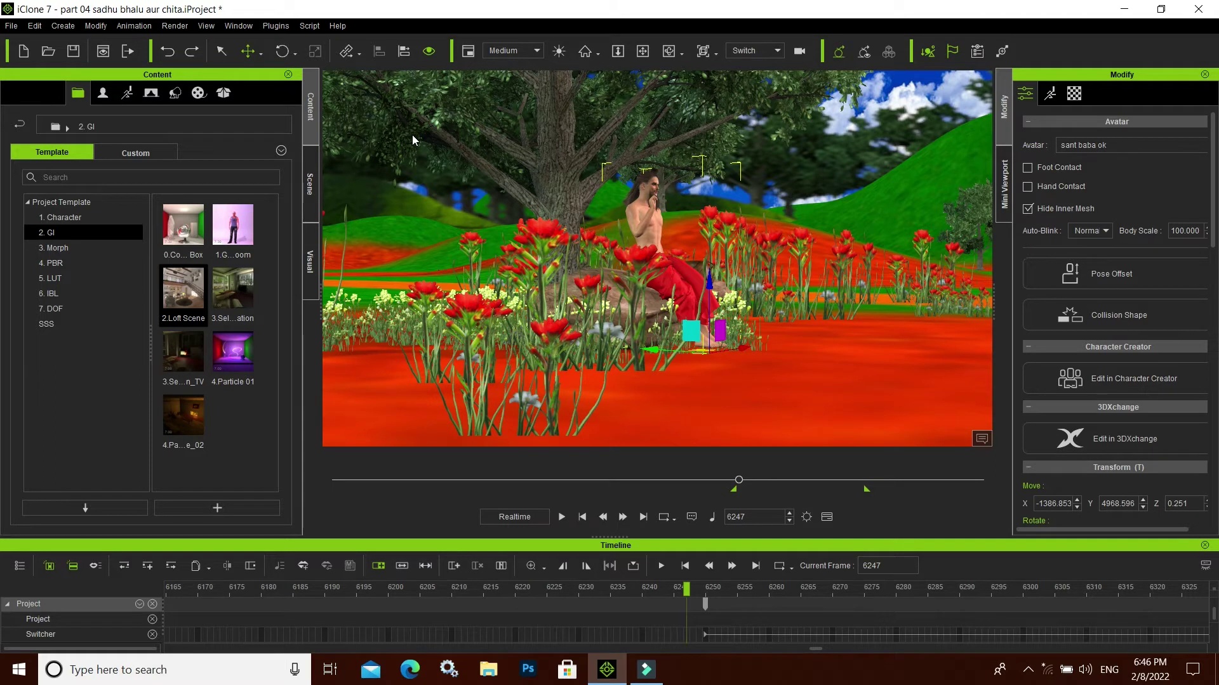
click(221, 53)
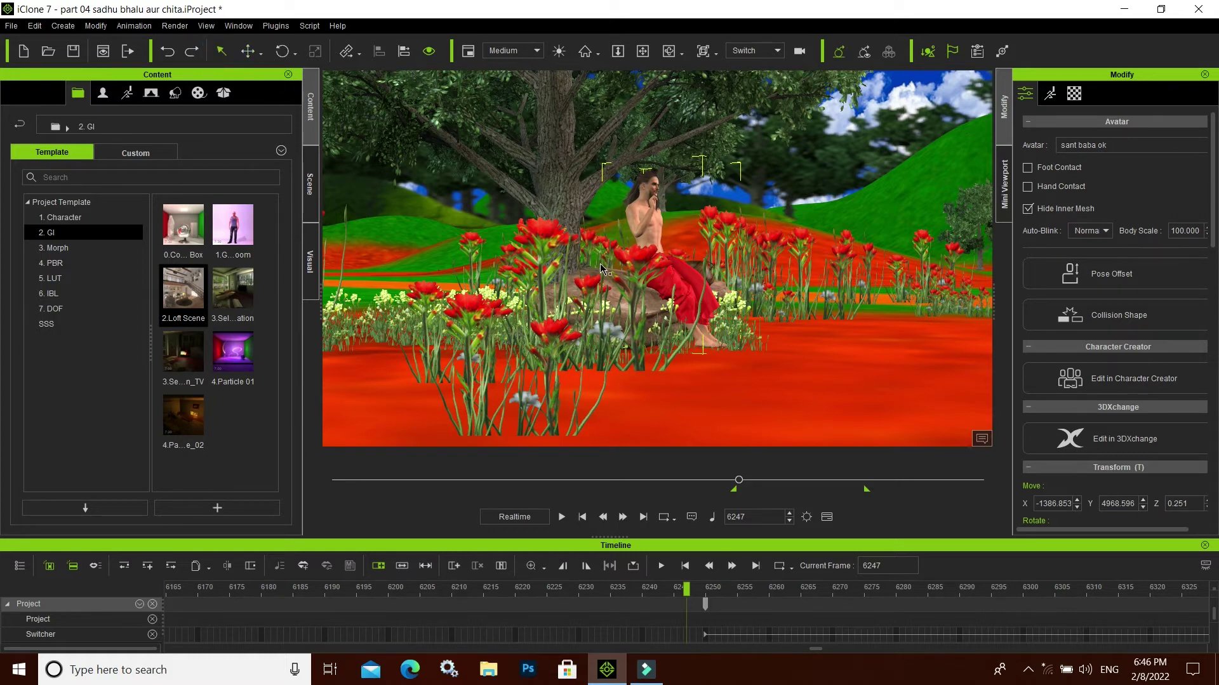
click(557, 185)
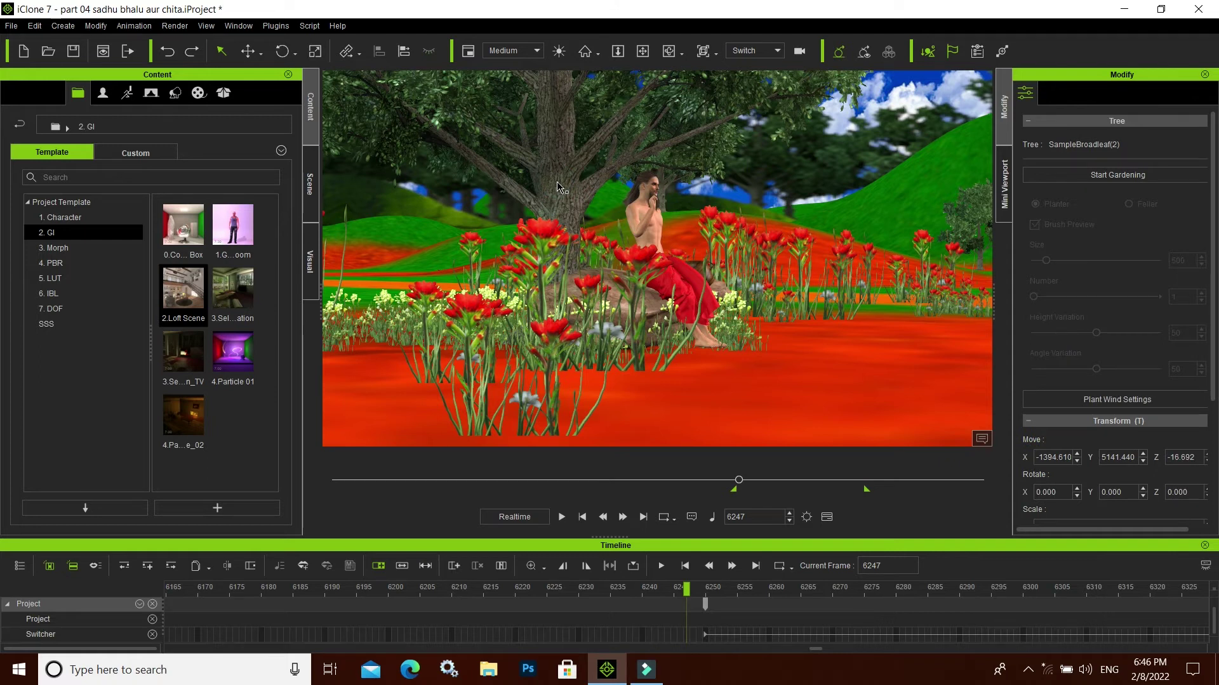
click(562, 185)
click(644, 226)
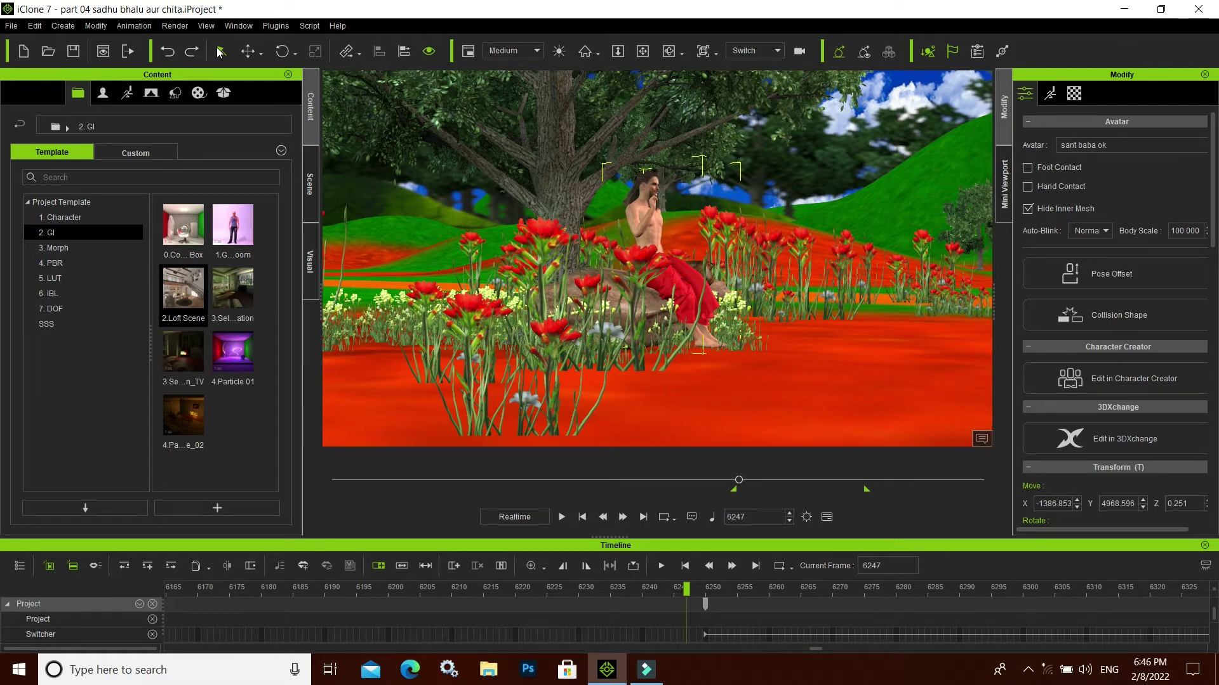
click(249, 54)
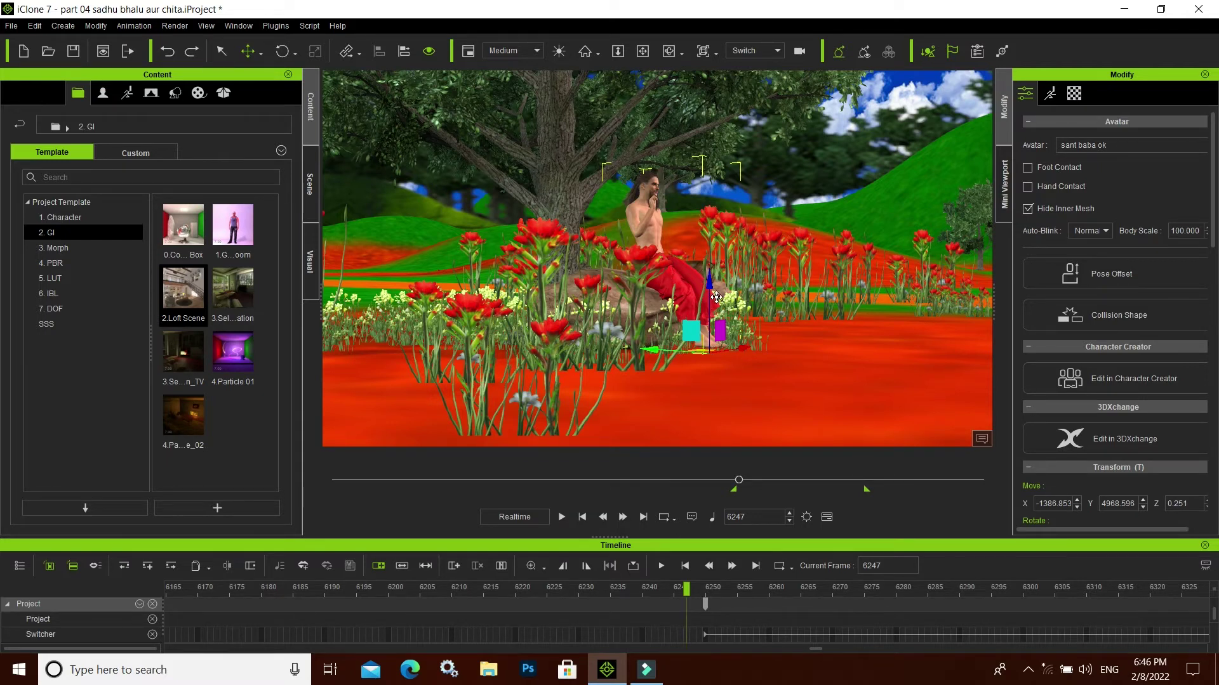
mouse_move(712, 289)
mouse_down()
mouse_move(706, 260)
mouse_move(588, 310)
mouse_up()
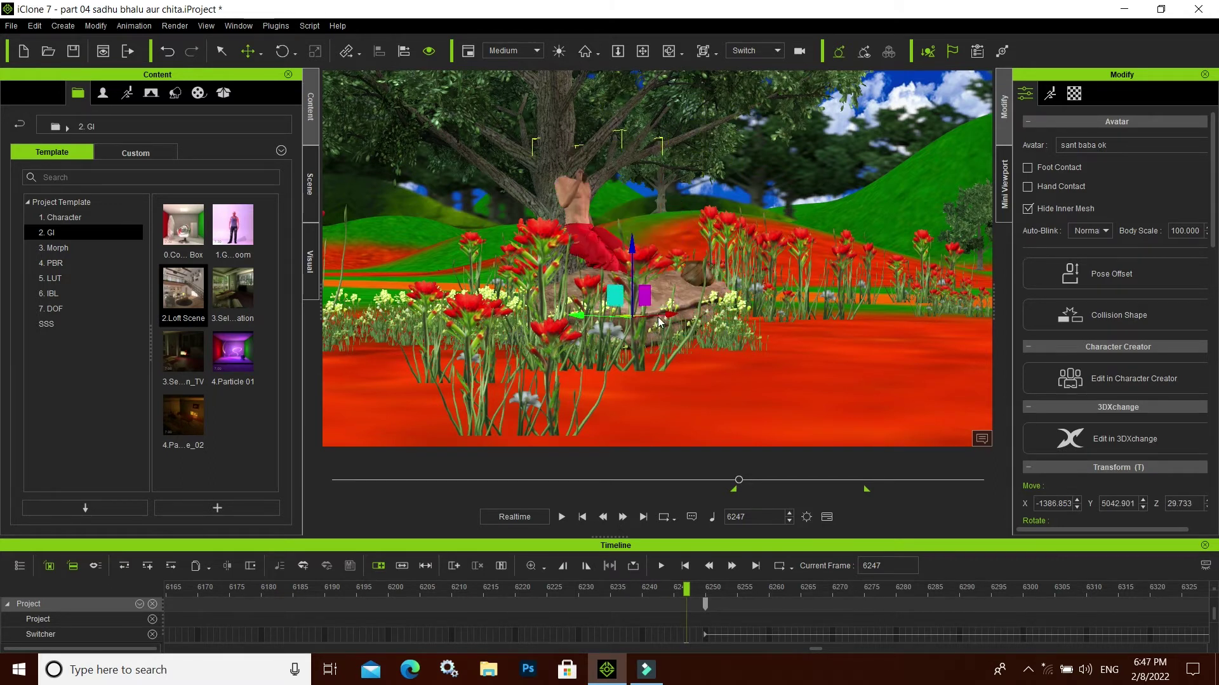
mouse_move(588, 309)
mouse_down()
mouse_move(787, 335)
mouse_move(790, 306)
mouse_move(695, 341)
mouse_move(730, 329)
mouse_up()
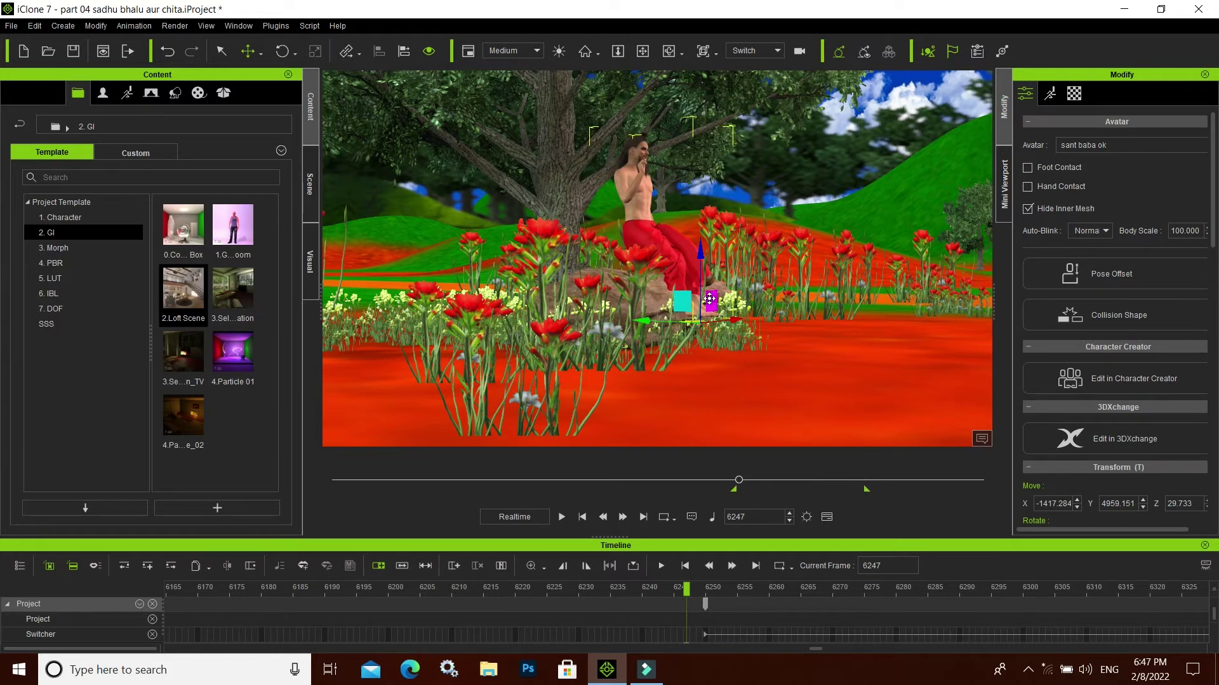
drag(709, 299, 688, 312)
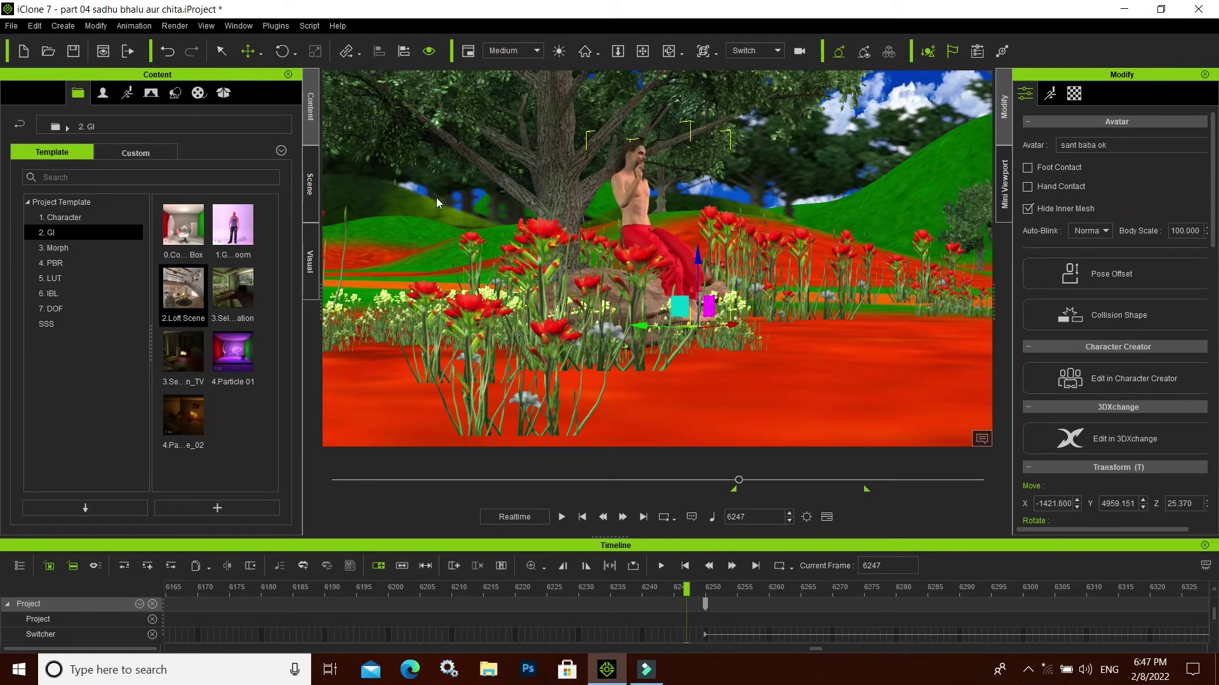
click(168, 50)
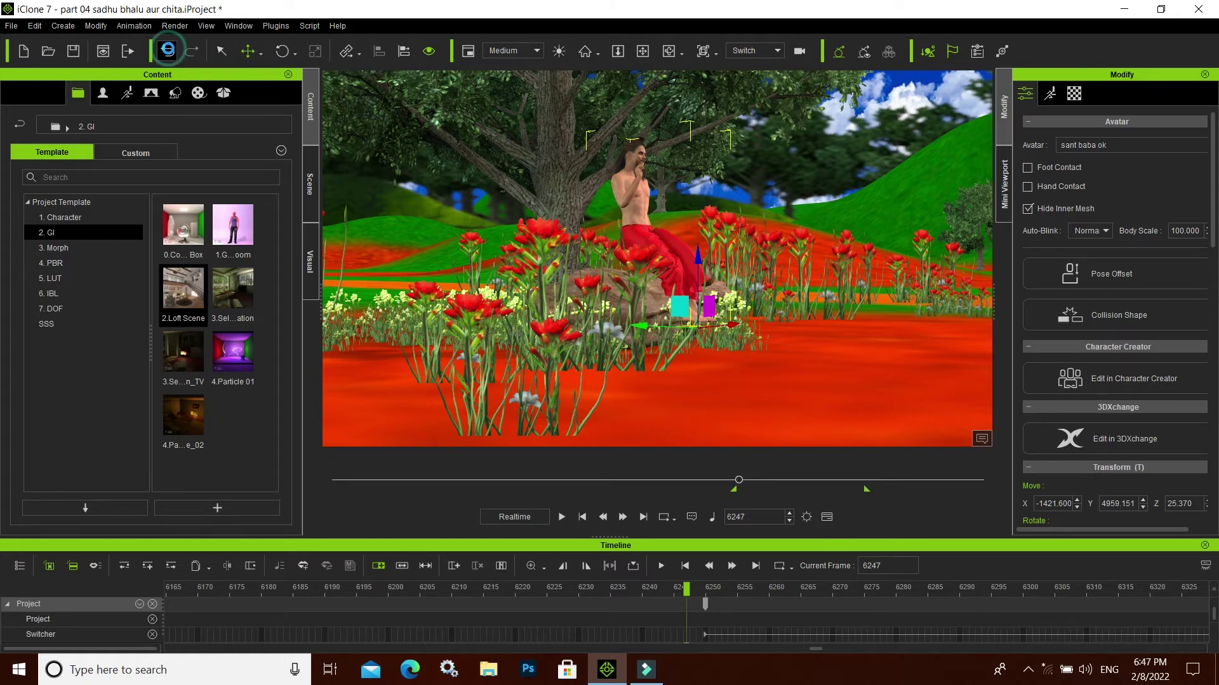
click(167, 50)
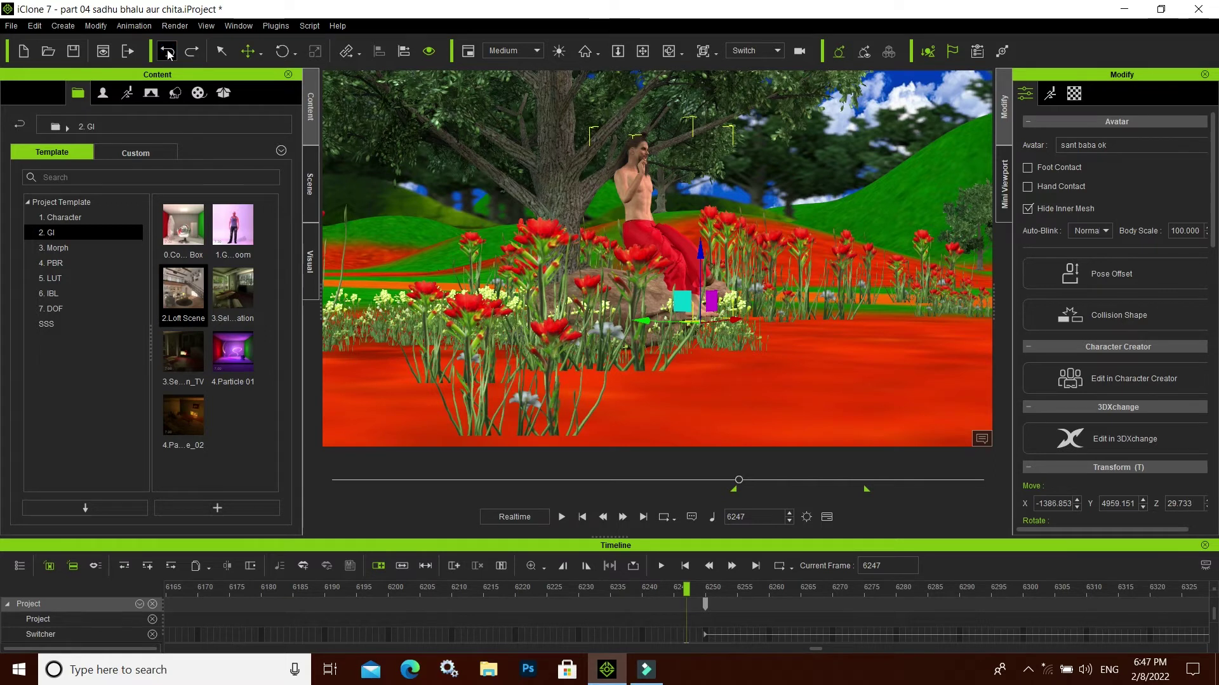
click(168, 50)
click(168, 52)
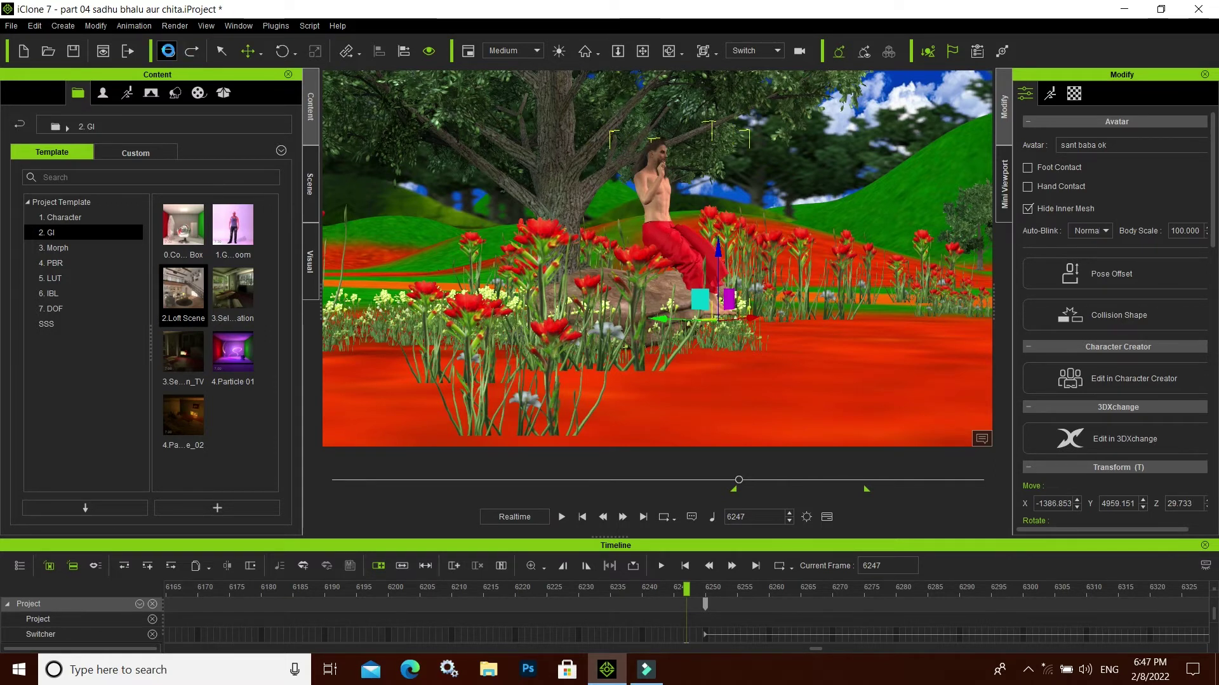
click(169, 52)
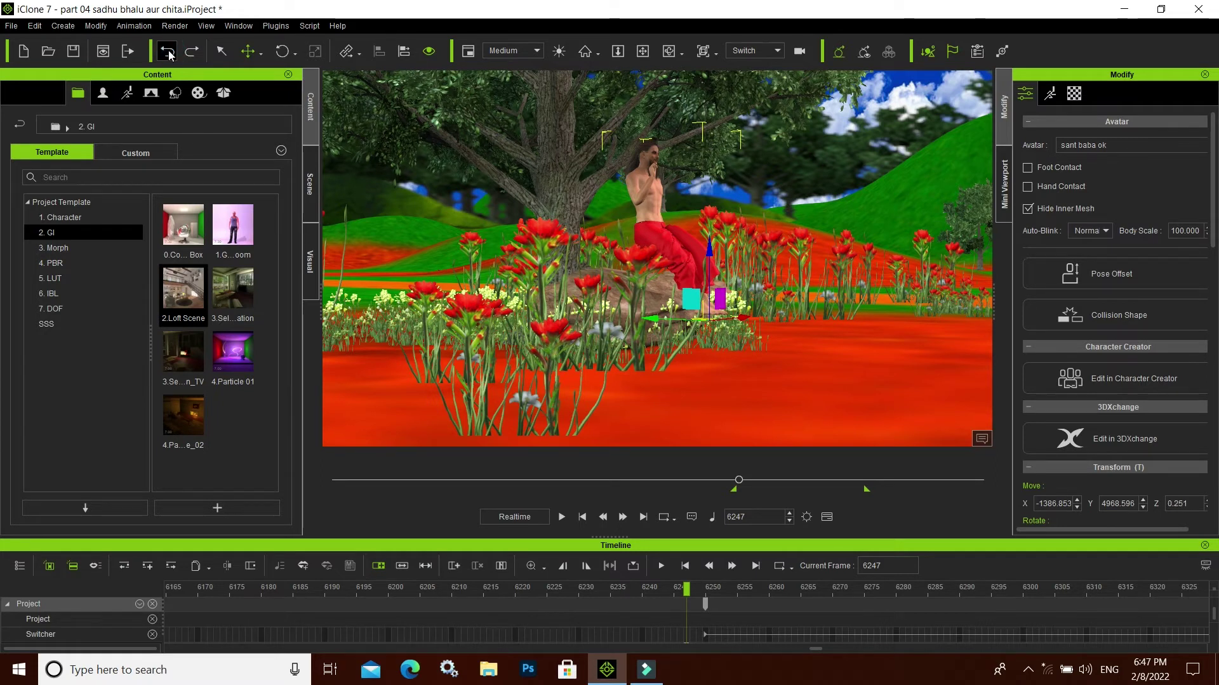
click(168, 52)
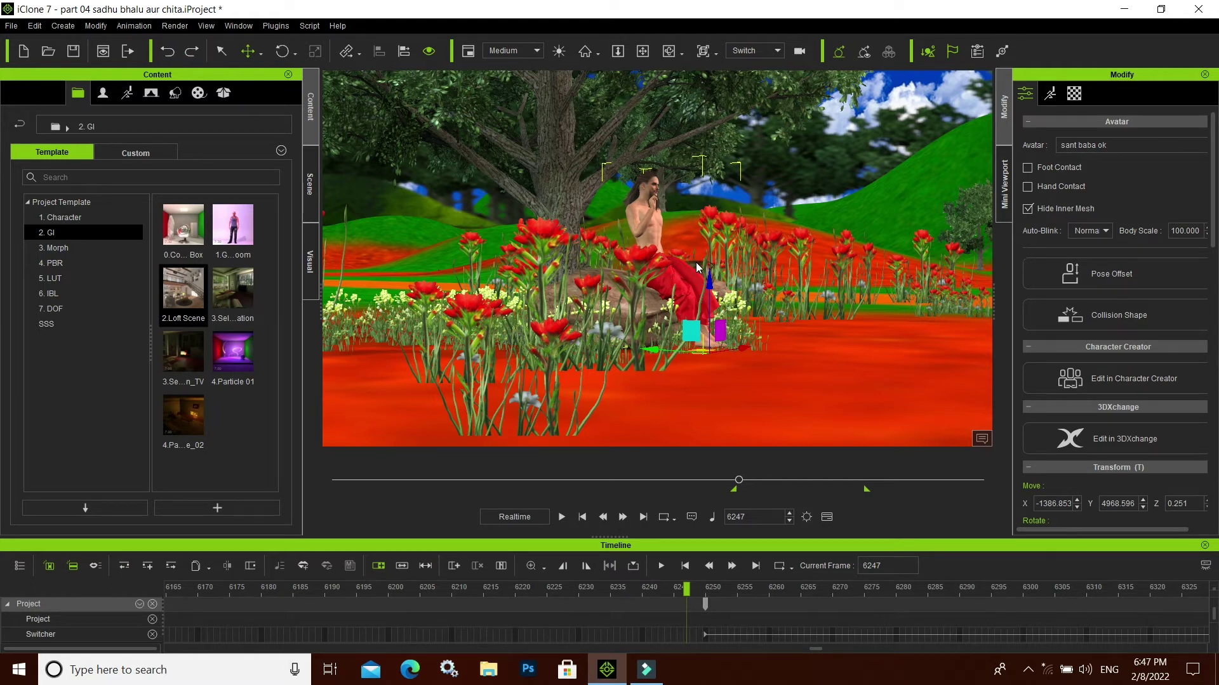
click(283, 51)
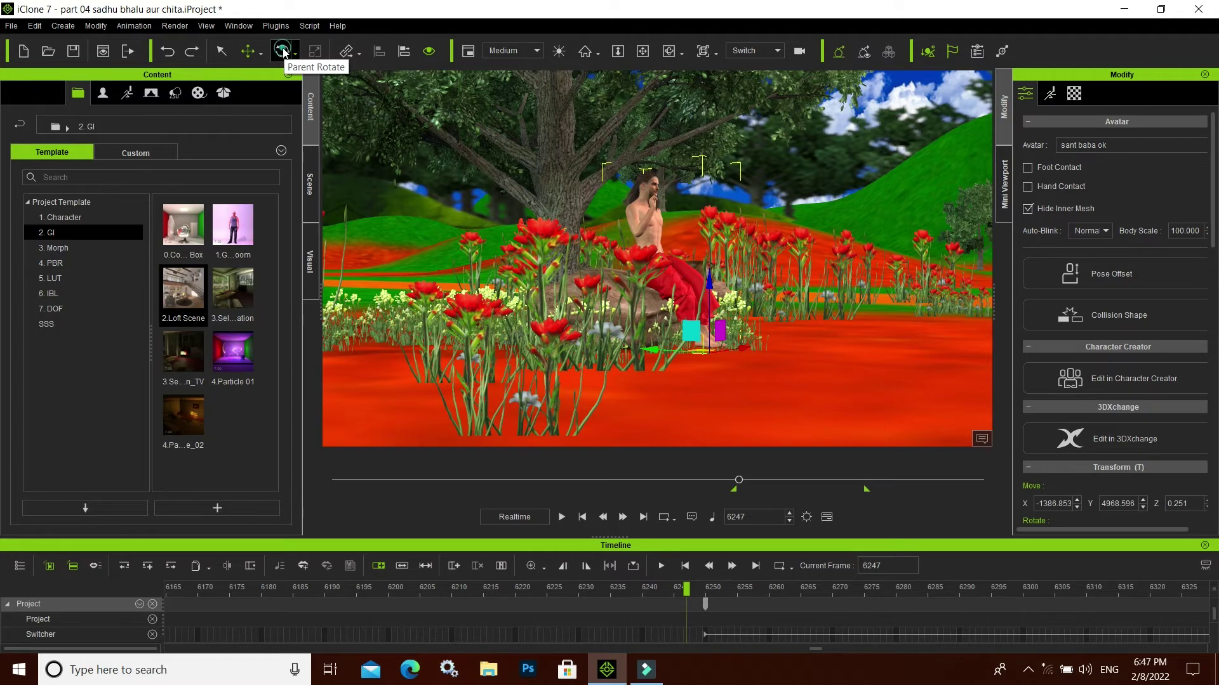
Step: Try tilting and leaning the sadhu with the Rotate tool, then undo back to his upright seated pose
click(283, 52)
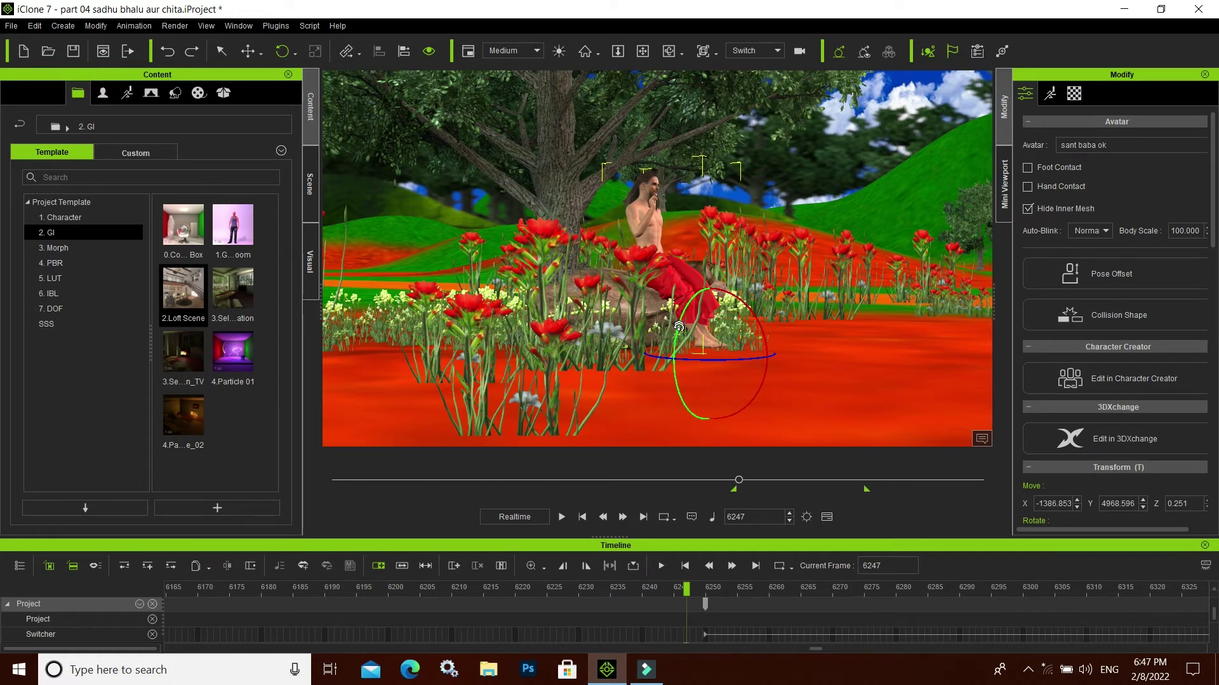
drag(681, 311, 747, 315)
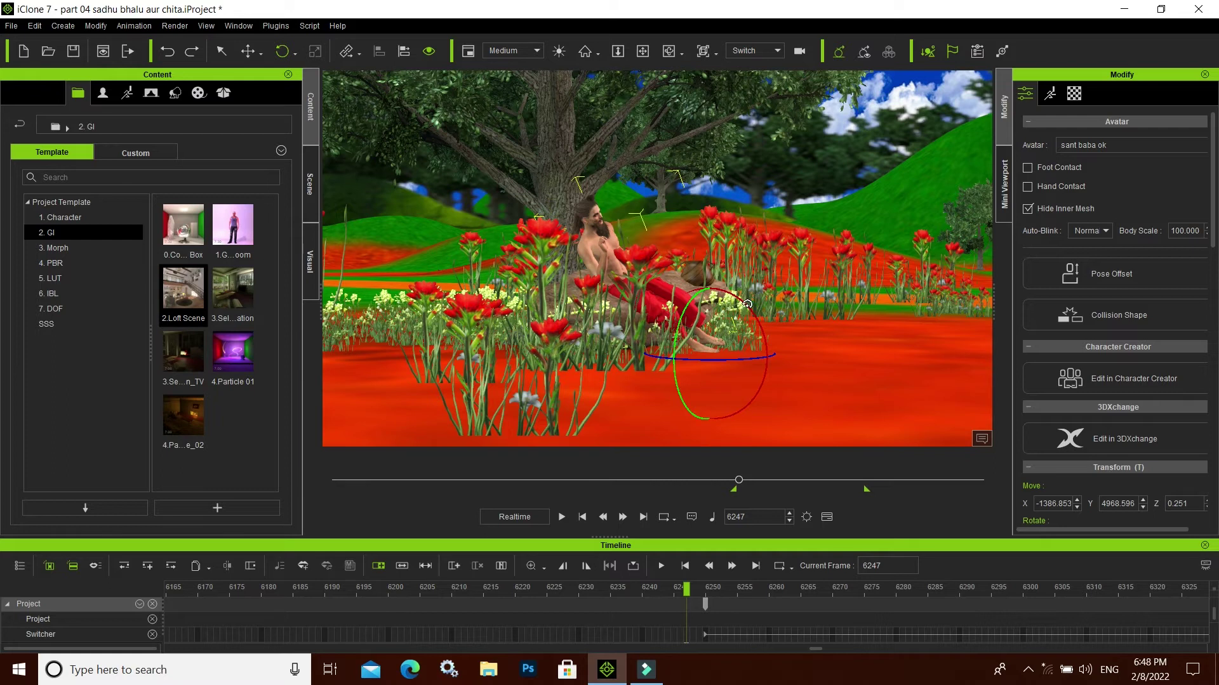
drag(747, 303, 756, 315)
key(ctrl+z)
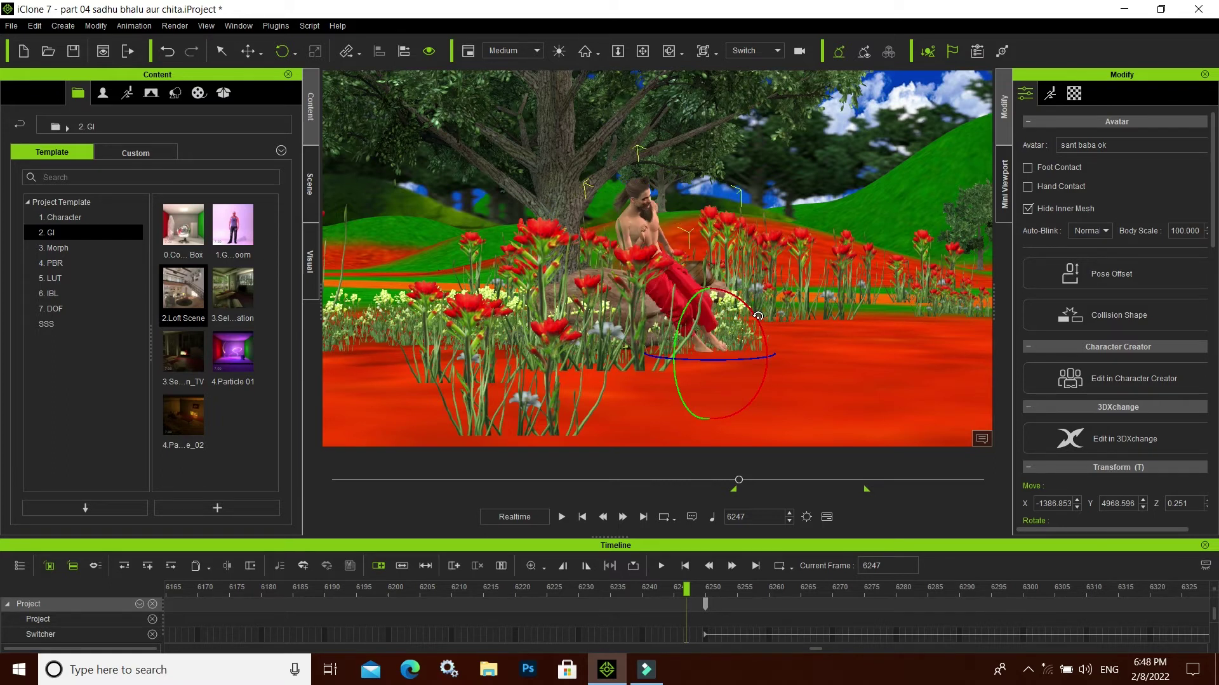
drag(736, 360, 716, 361)
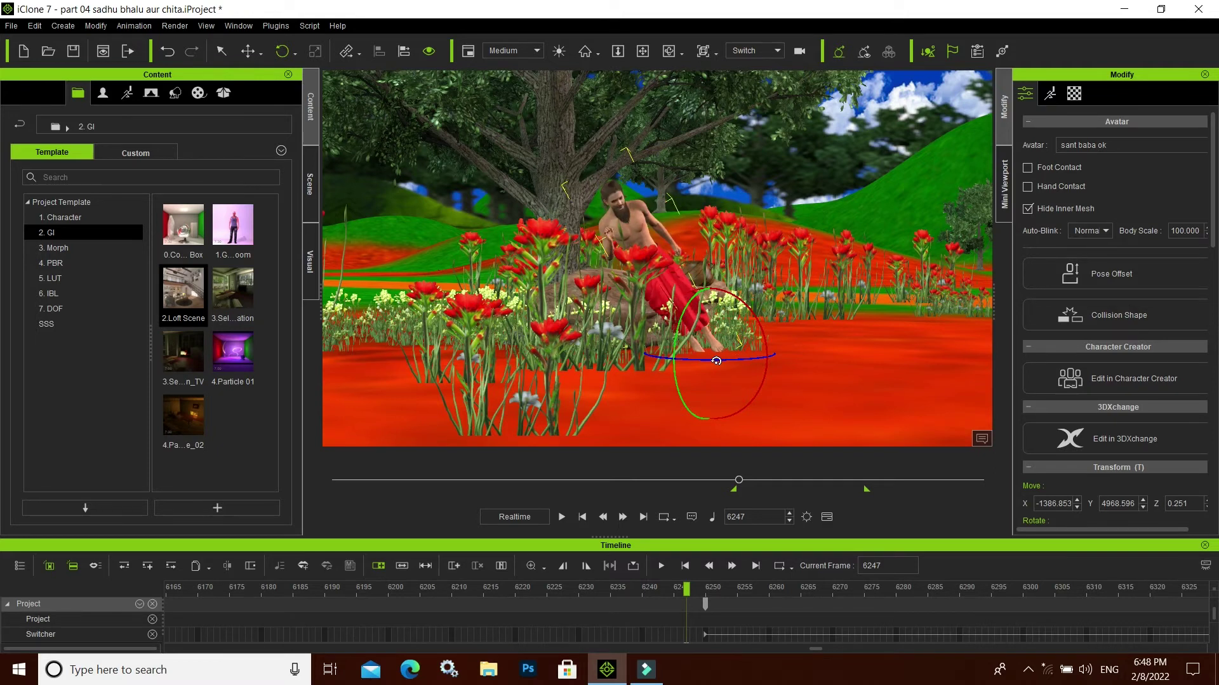
key(ctrl+z)
key(ctrl+z)
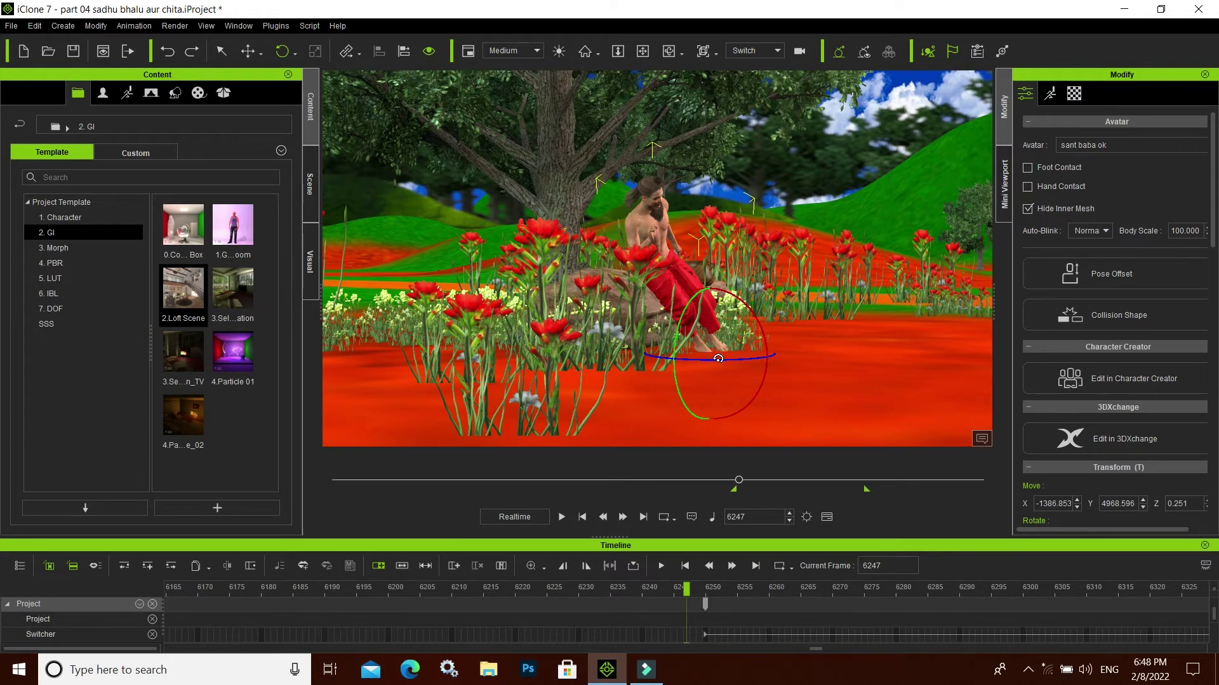
key(ctrl+z)
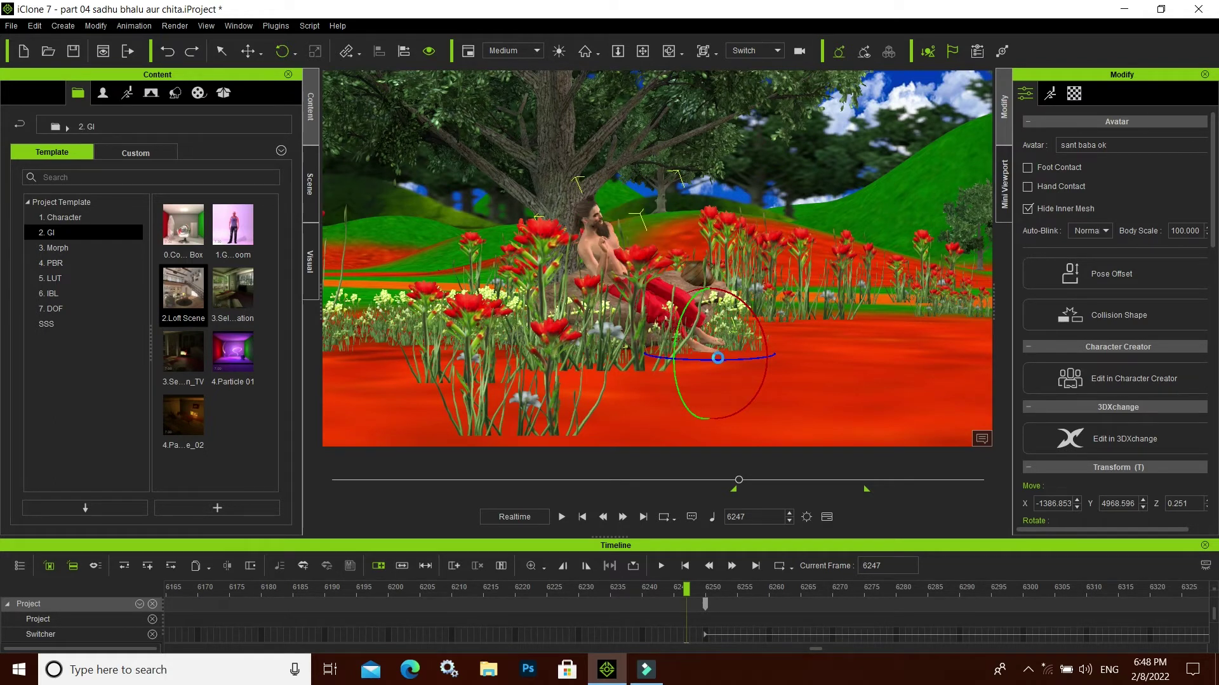
key(ctrl+z)
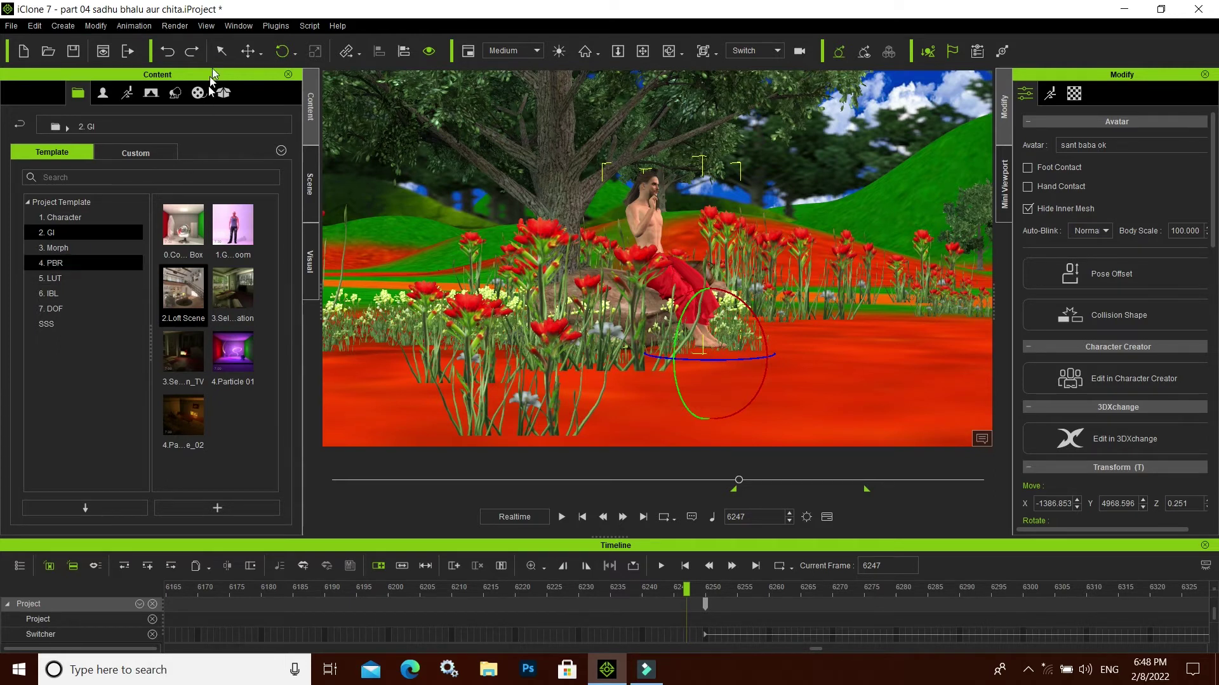
Step: Select the SampleBroadleaf(2) tree behind the sadhu and scale it up so its canopy hangs lower
click(220, 49)
click(246, 51)
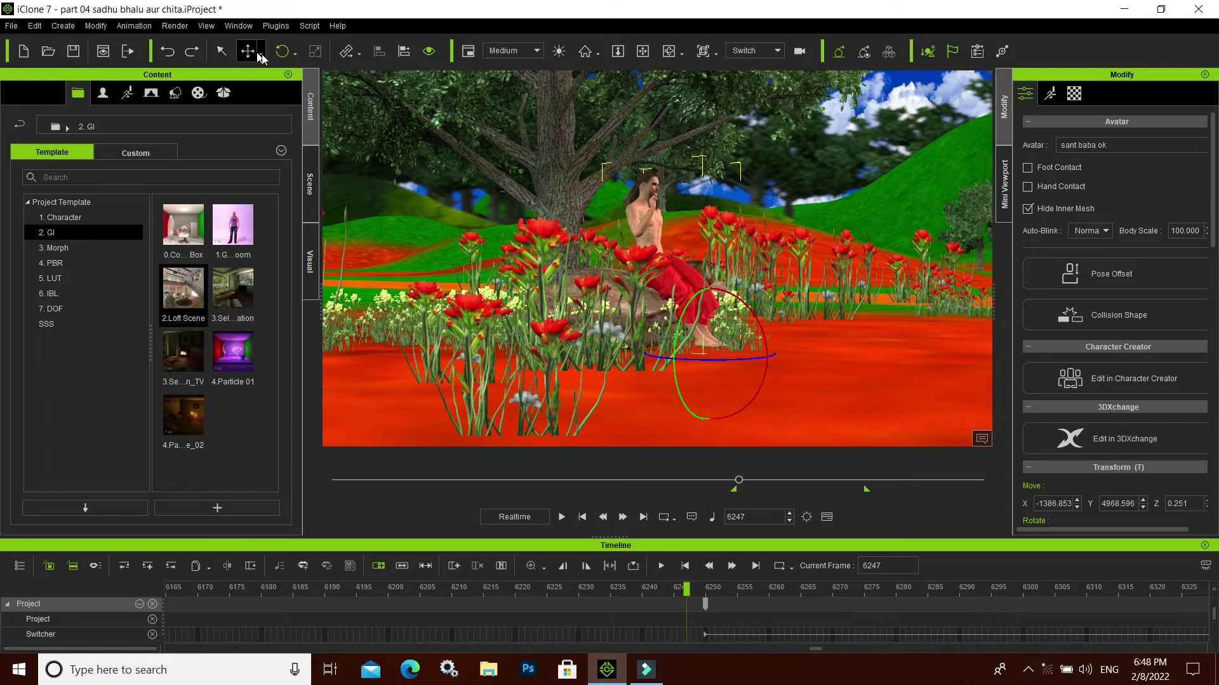
click(281, 51)
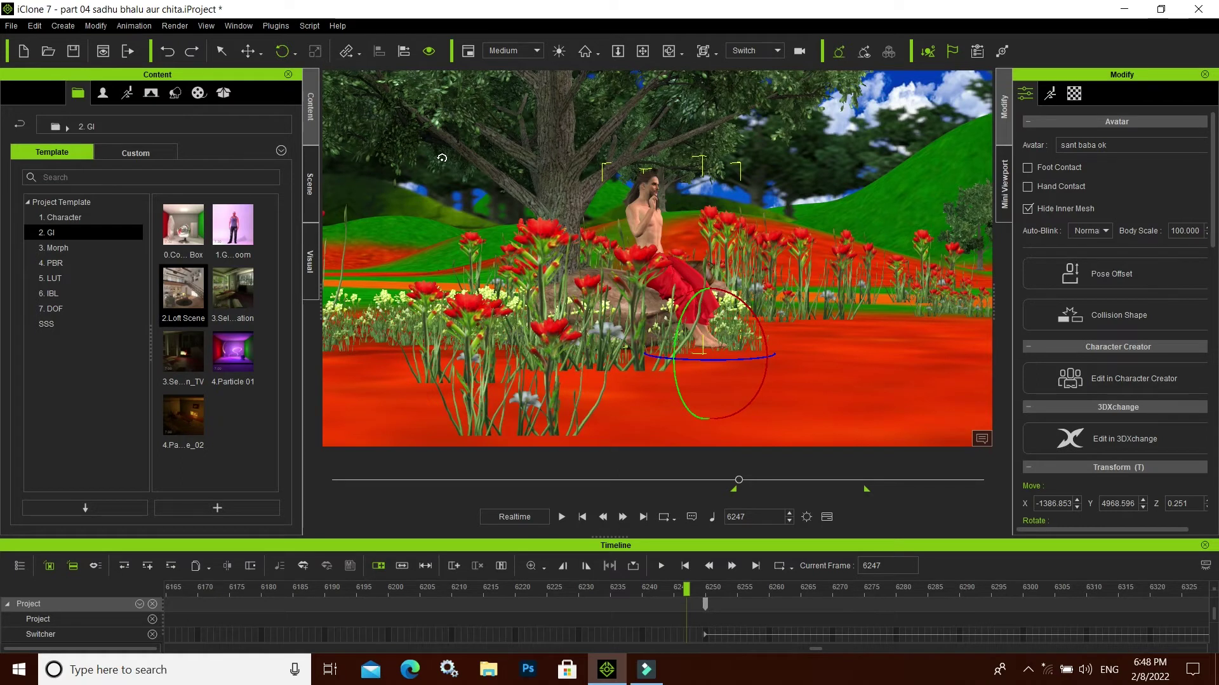
click(557, 197)
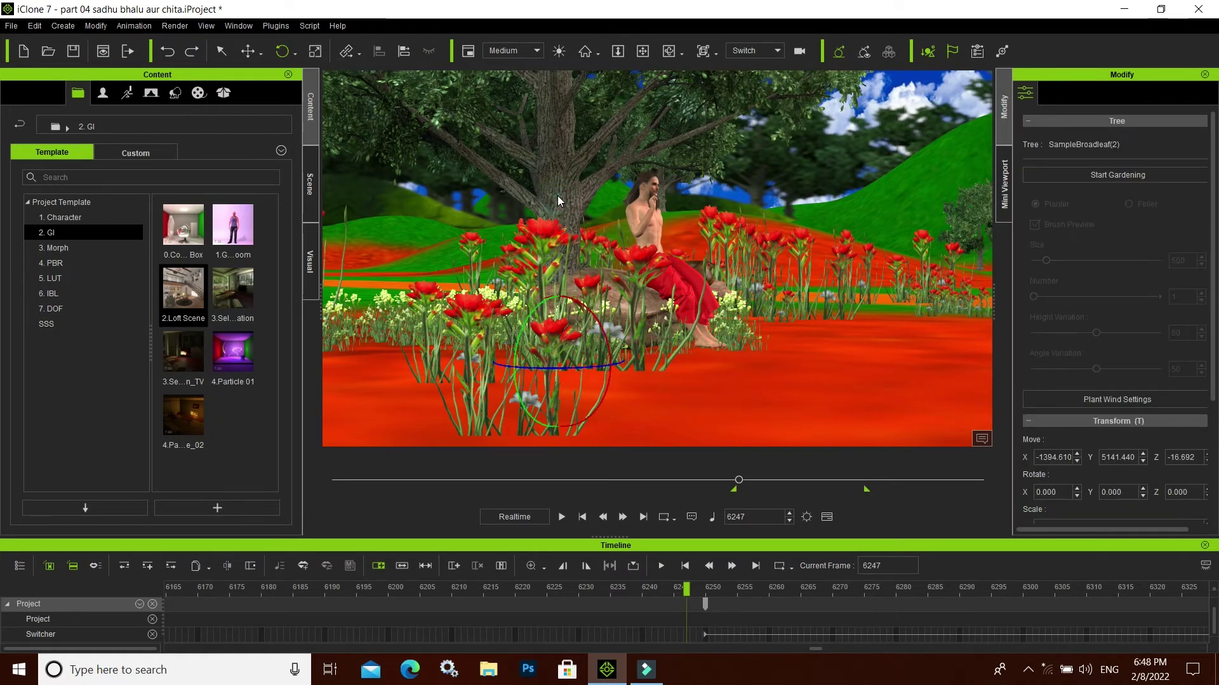
click(315, 50)
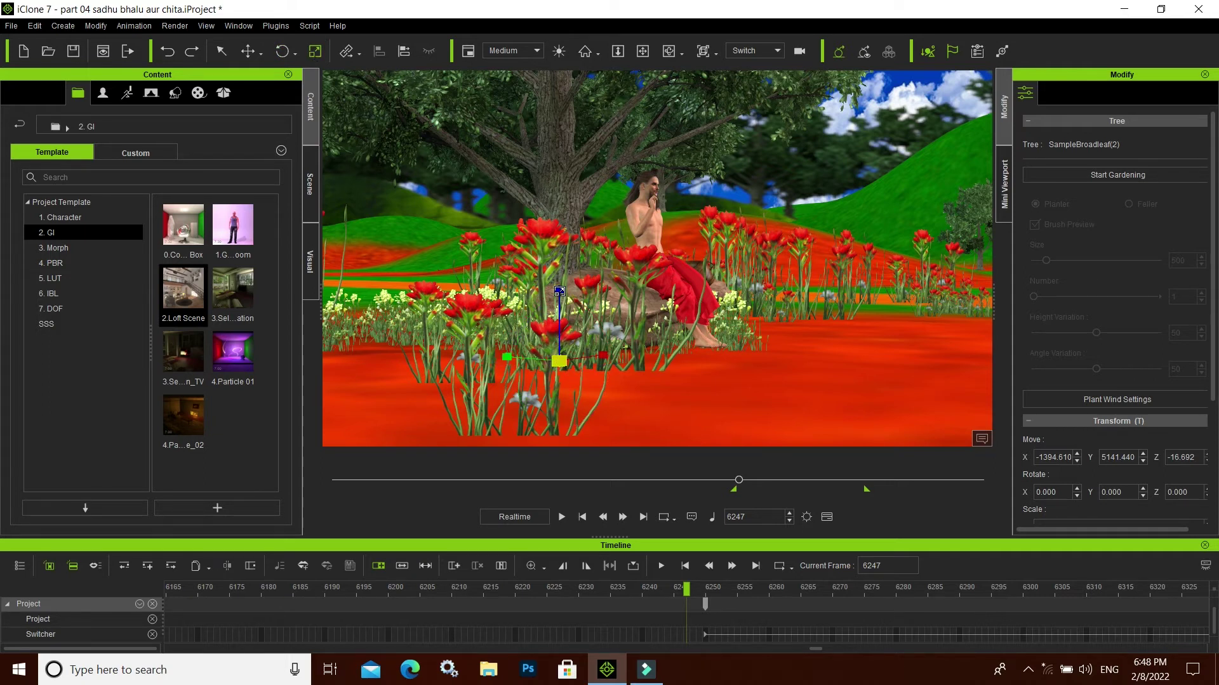
mouse_move(558, 361)
mouse_down()
mouse_move(599, 403)
mouse_move(554, 356)
mouse_up()
scroll(654, 392, down, 3)
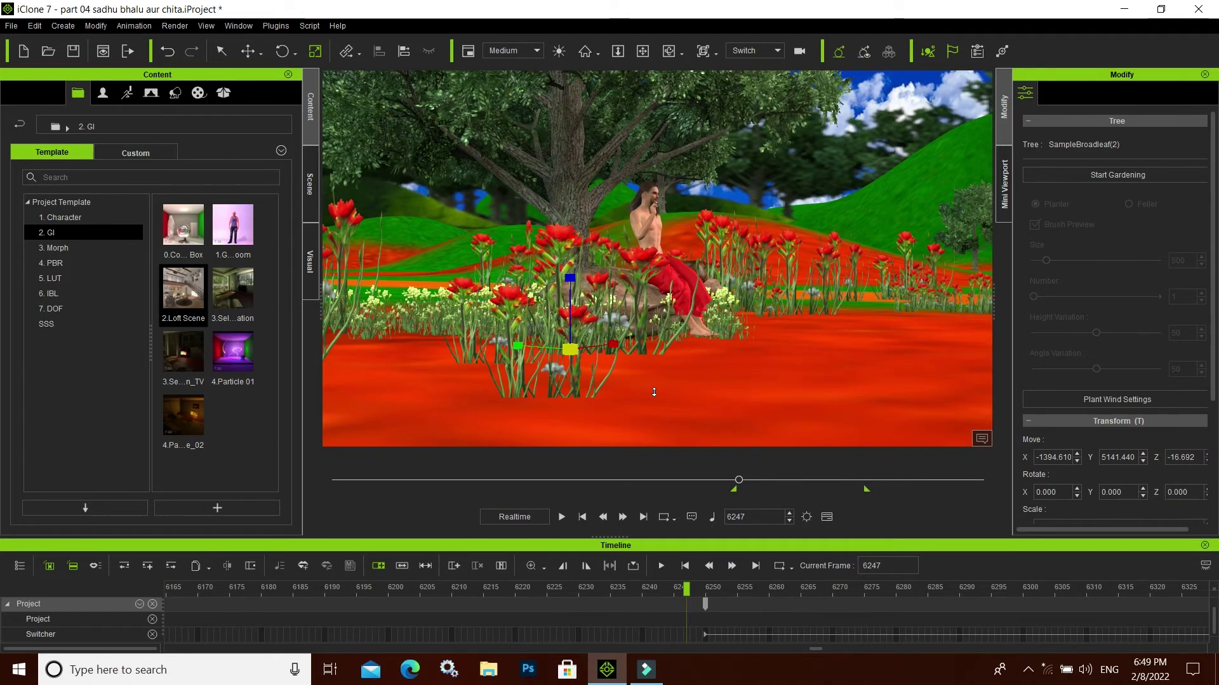
scroll(654, 392, down, 2)
scroll(654, 392, down, 1)
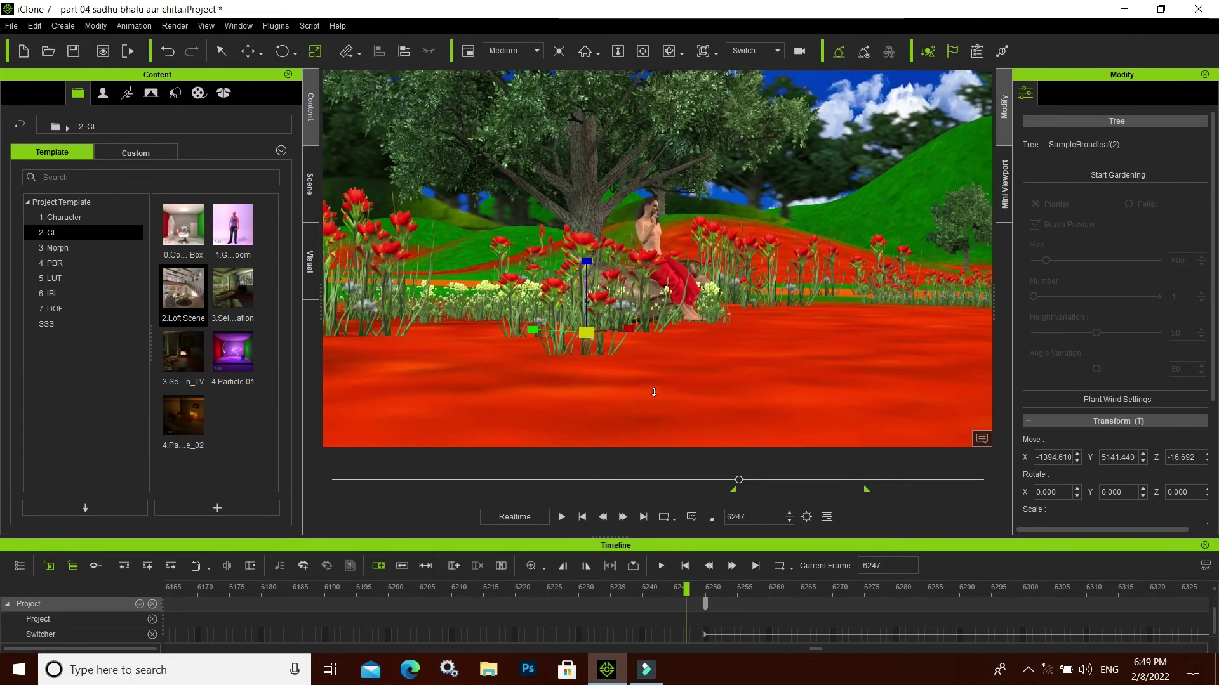
scroll(717, 392, down, 1)
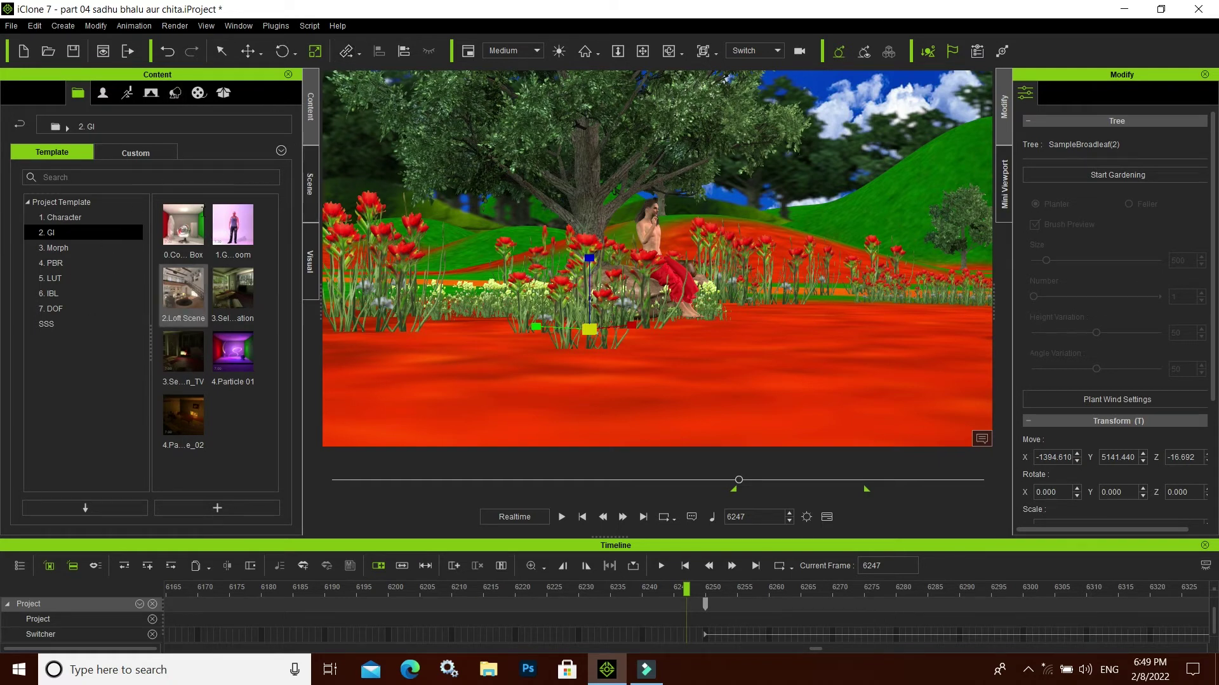
Step: Place the bhalu bear avatar from Content > Avatar > Custom into the foreground clearing
click(103, 93)
click(138, 153)
click(55, 218)
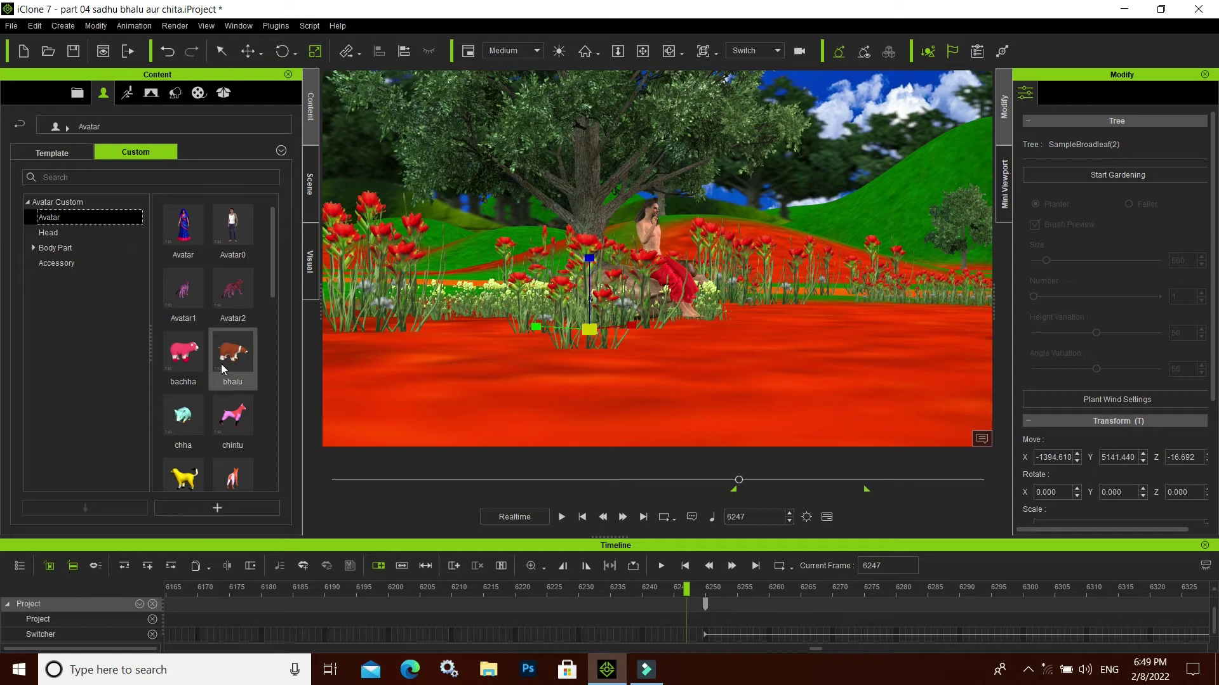
drag(221, 364, 525, 398)
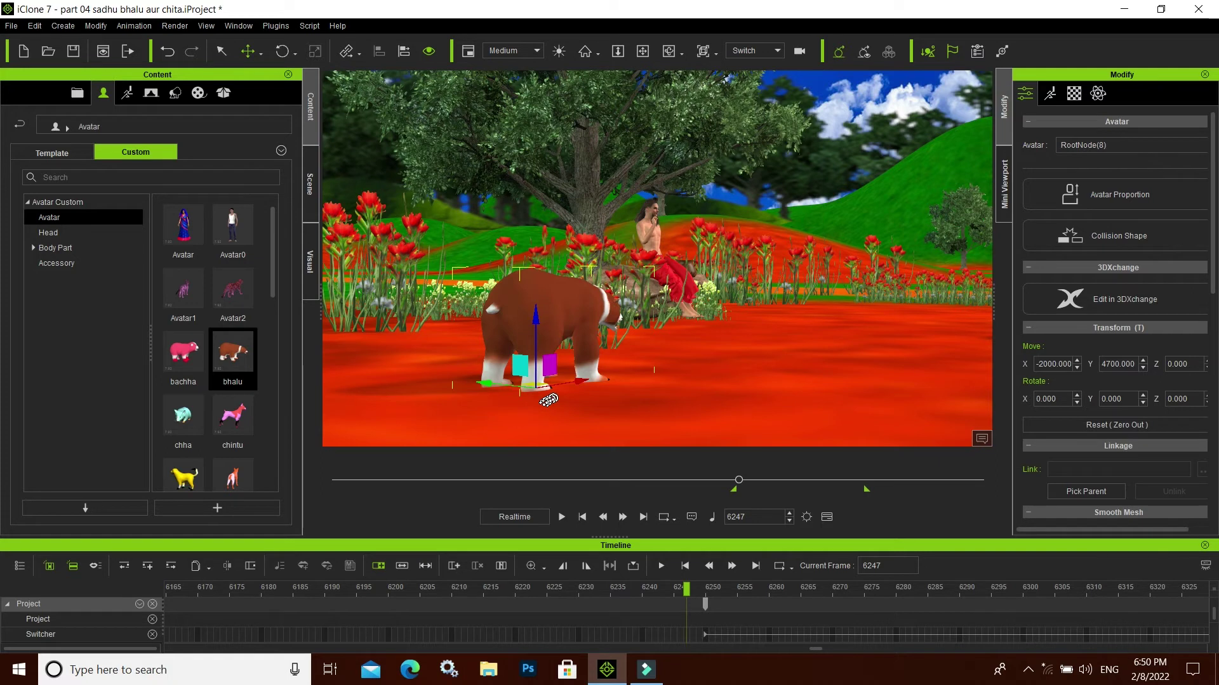
Step: Rotate the bear to Z -41.824 so it faces right
key(e)
drag(537, 397, 536, 397)
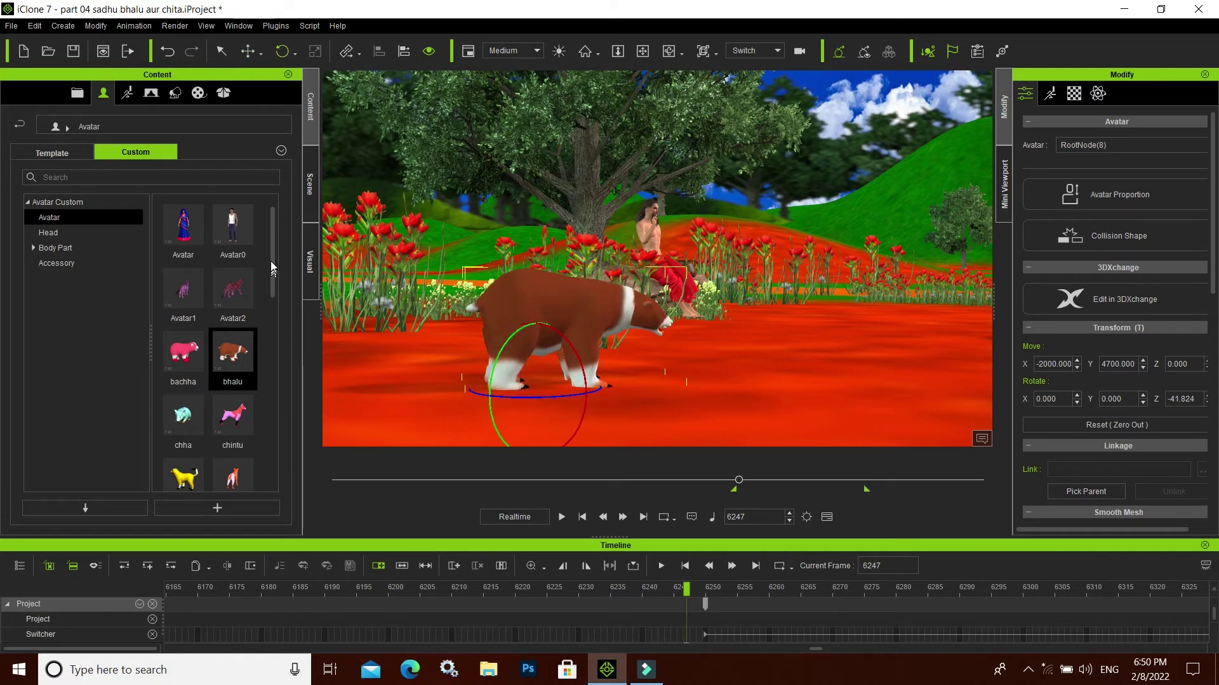
drag(272, 304, 266, 448)
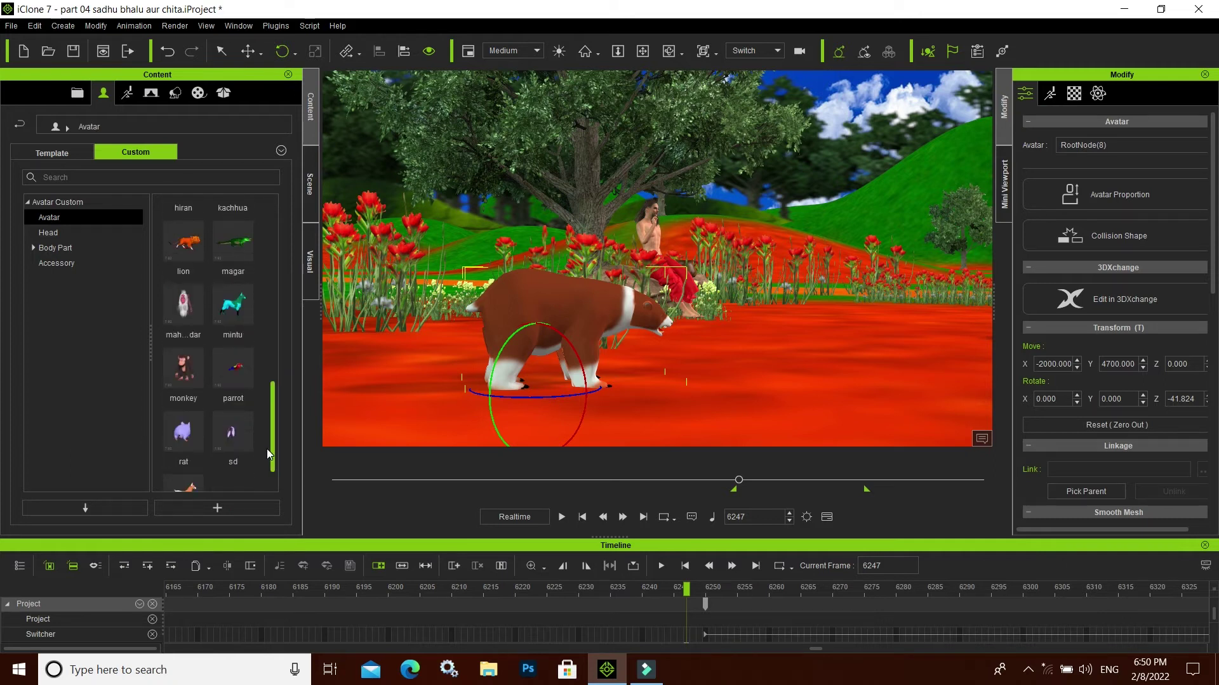
scroll(266, 448, down, 1)
Step: Add the monkey avatar as a chimp left of the bear, trying Align To on the bear but cancelling
click(236, 403)
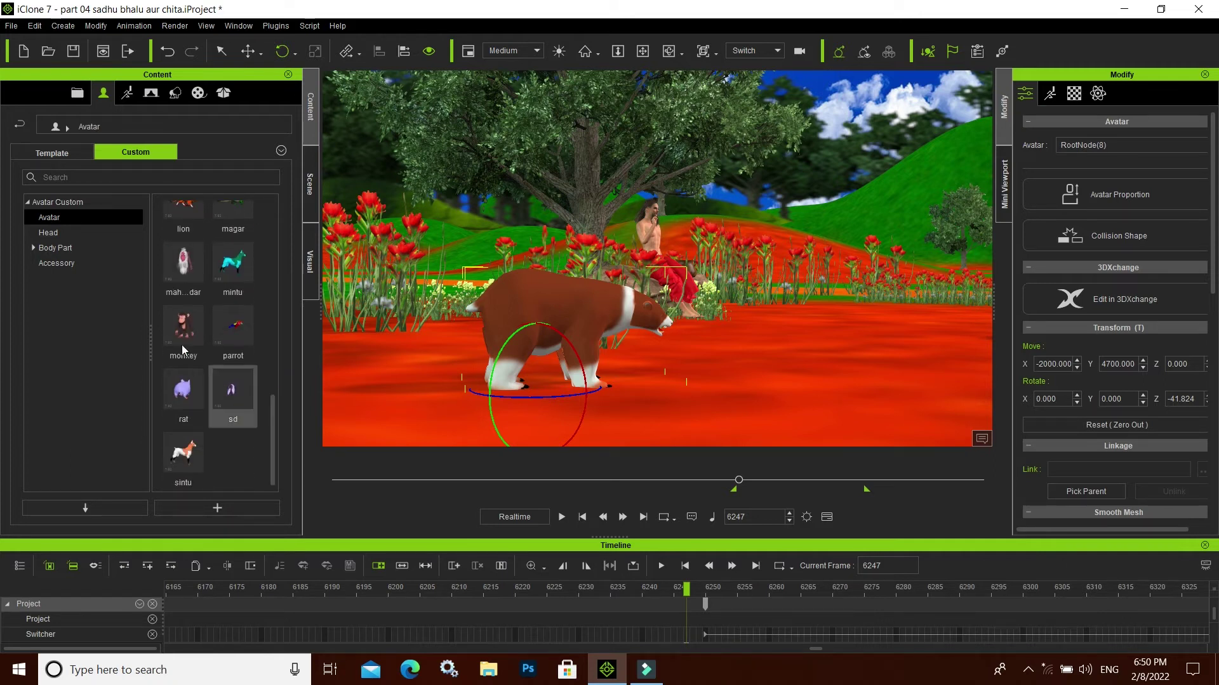
drag(181, 330, 434, 403)
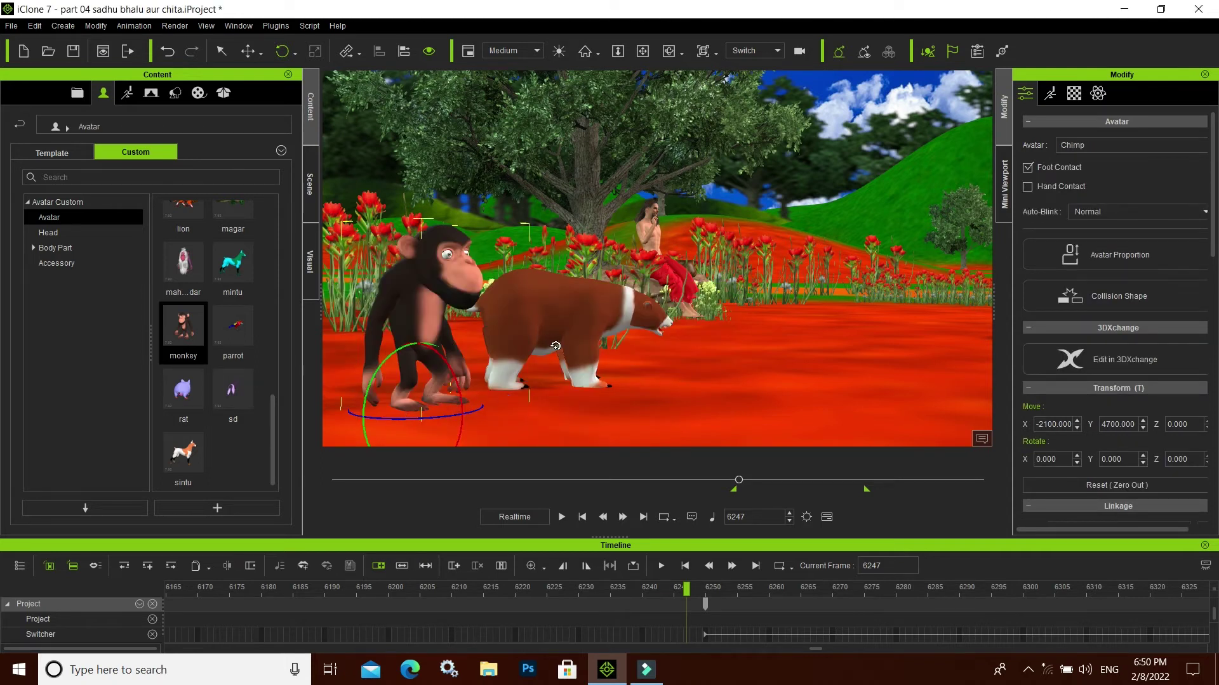
click(404, 50)
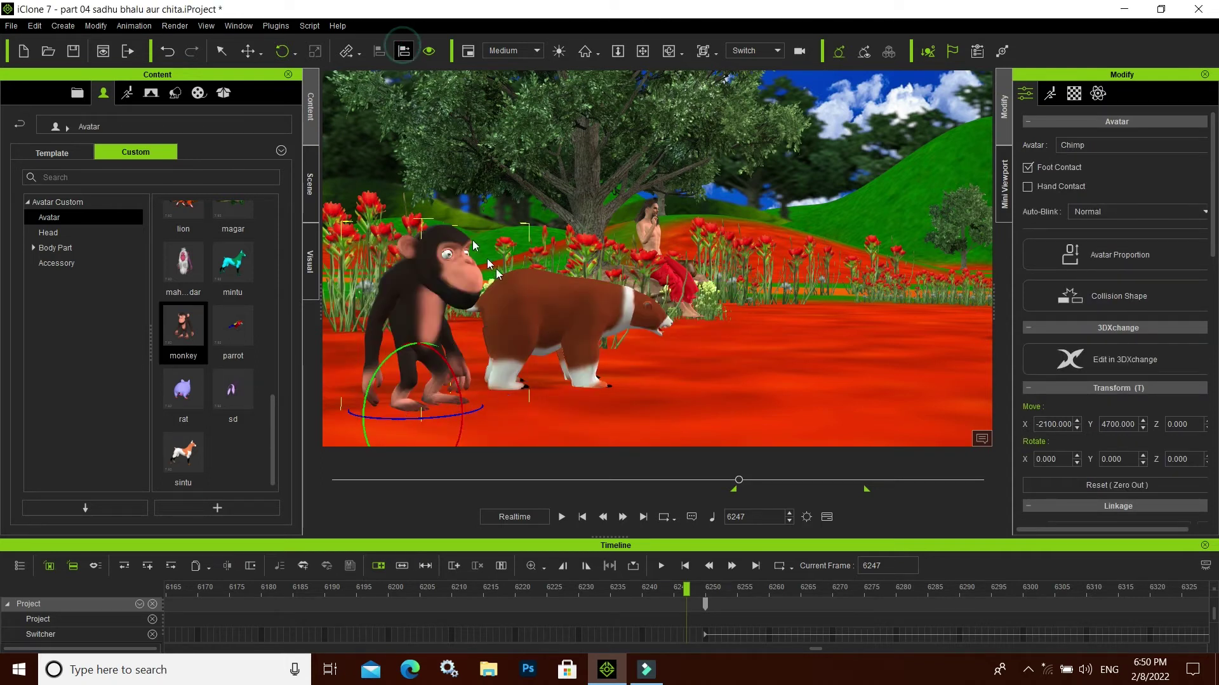
click(541, 303)
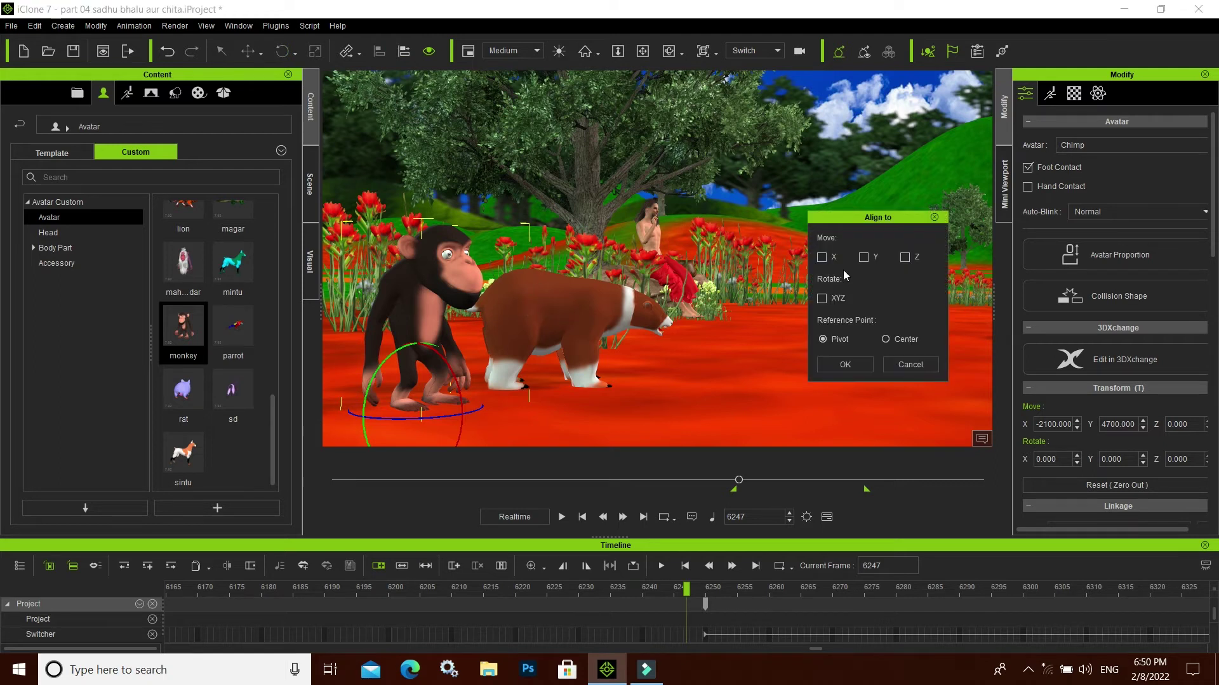
click(910, 364)
click(404, 51)
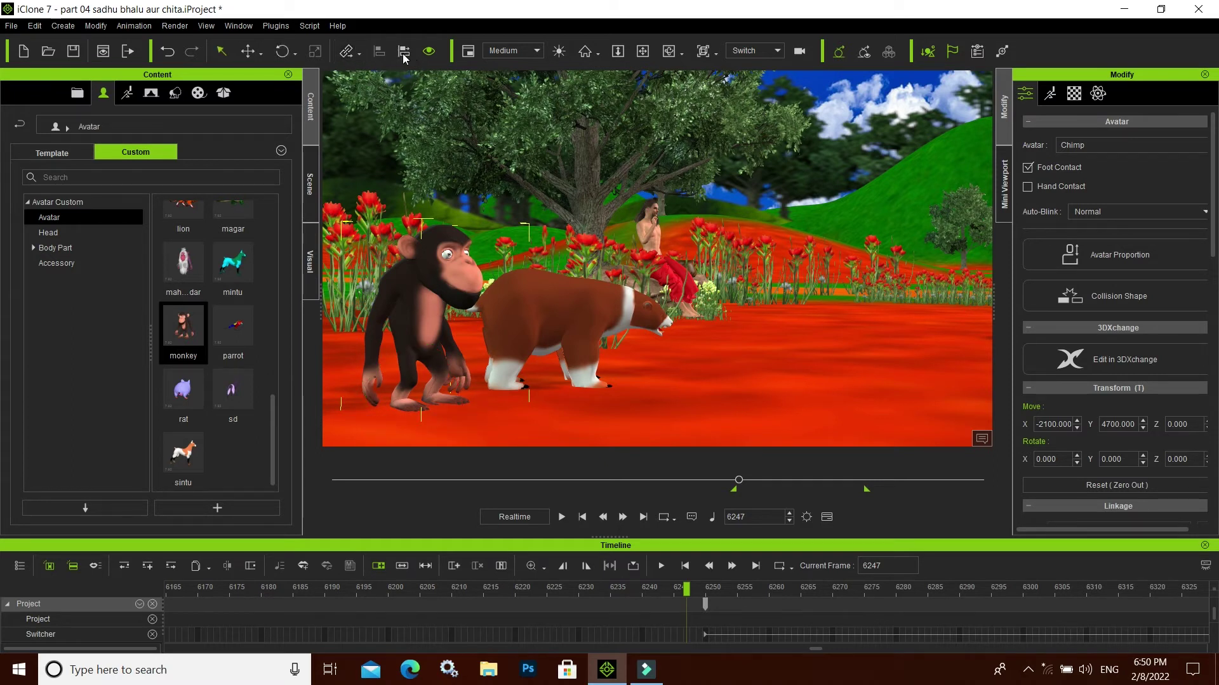
click(348, 56)
click(404, 52)
Step: Nudge the chimp, then align it to the bear with Move X, Y, Z and Rotate XYZ enabled
click(248, 53)
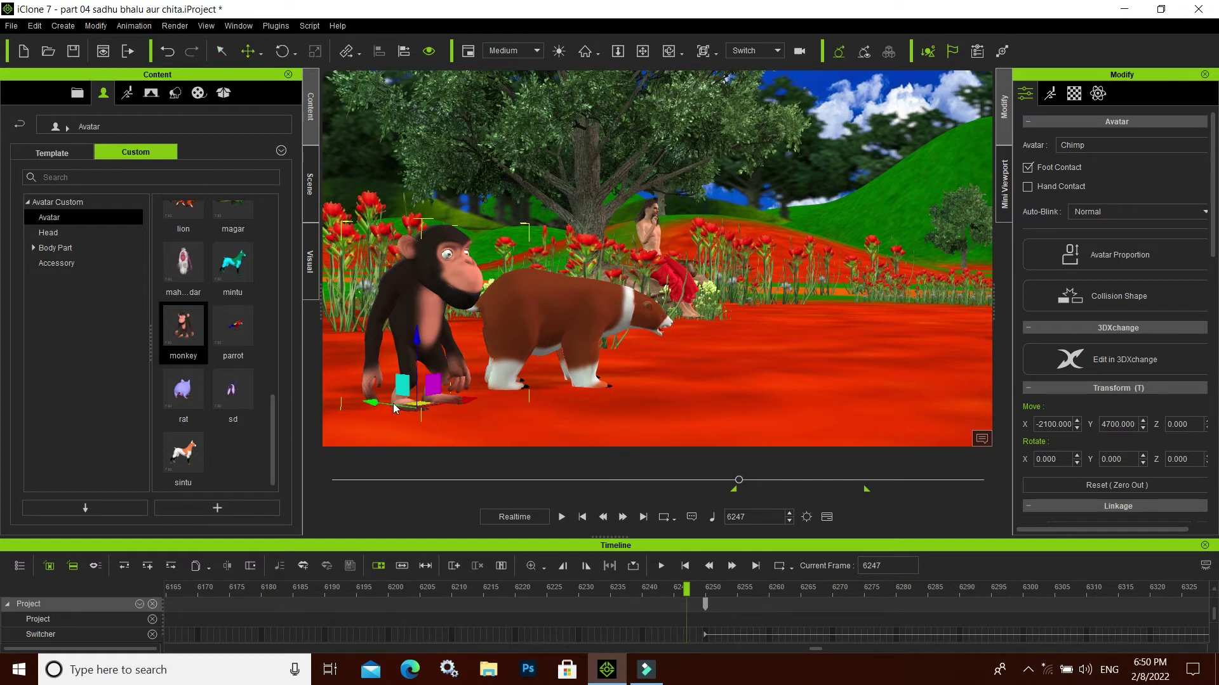
mouse_move(464, 396)
mouse_down()
mouse_move(485, 395)
mouse_move(452, 395)
mouse_up()
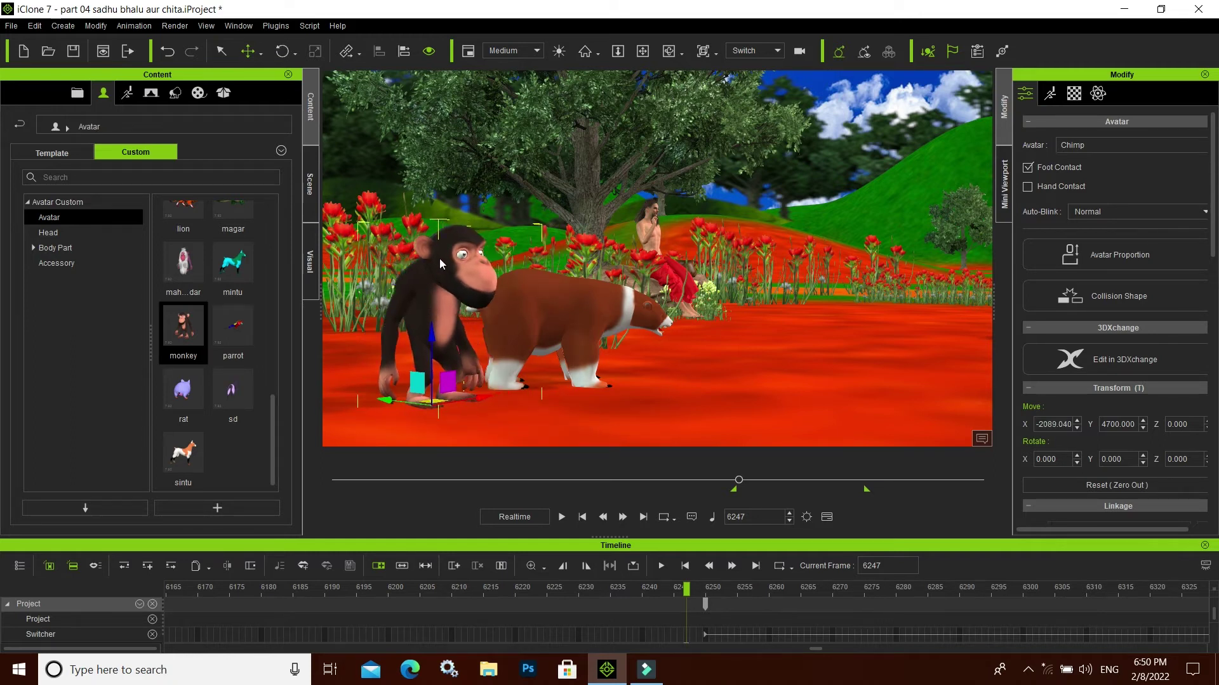
click(404, 51)
click(549, 310)
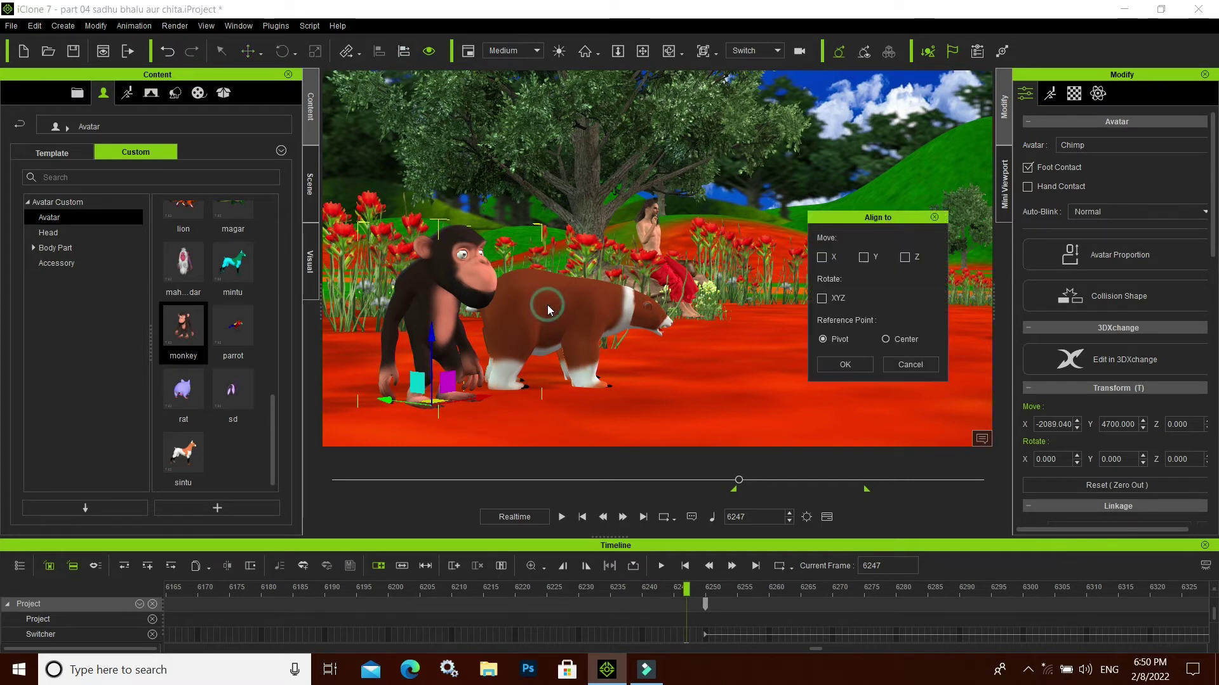
drag(844, 219, 787, 208)
click(766, 247)
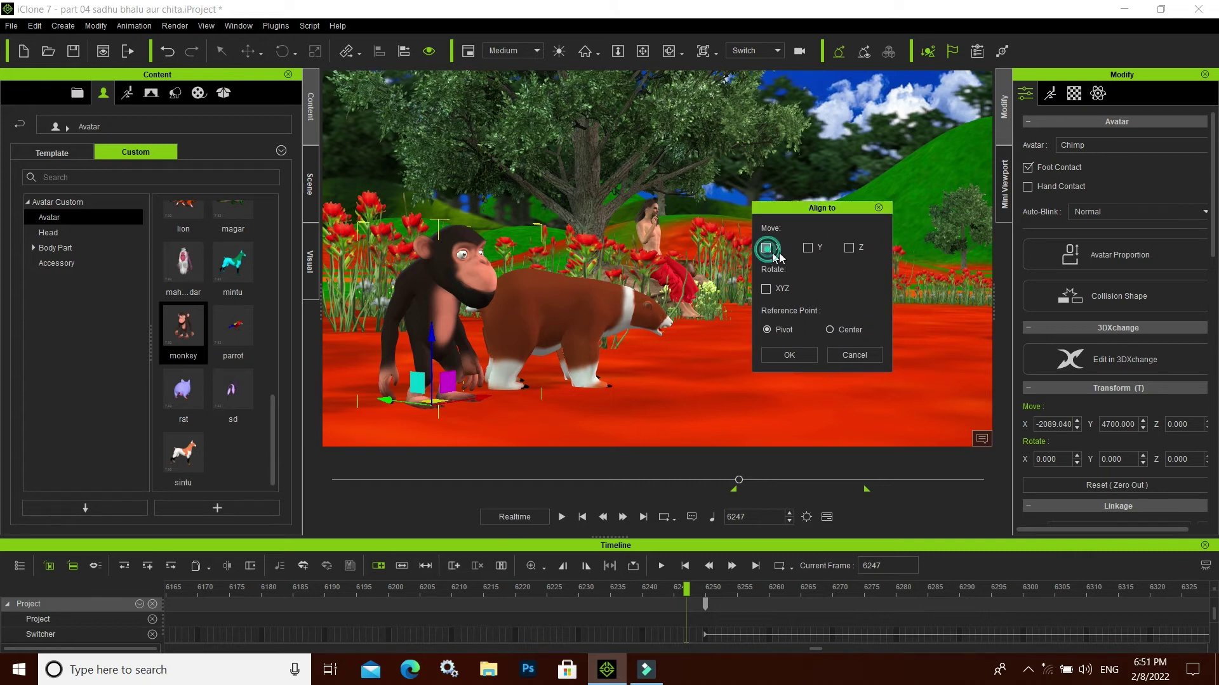
click(807, 248)
click(849, 248)
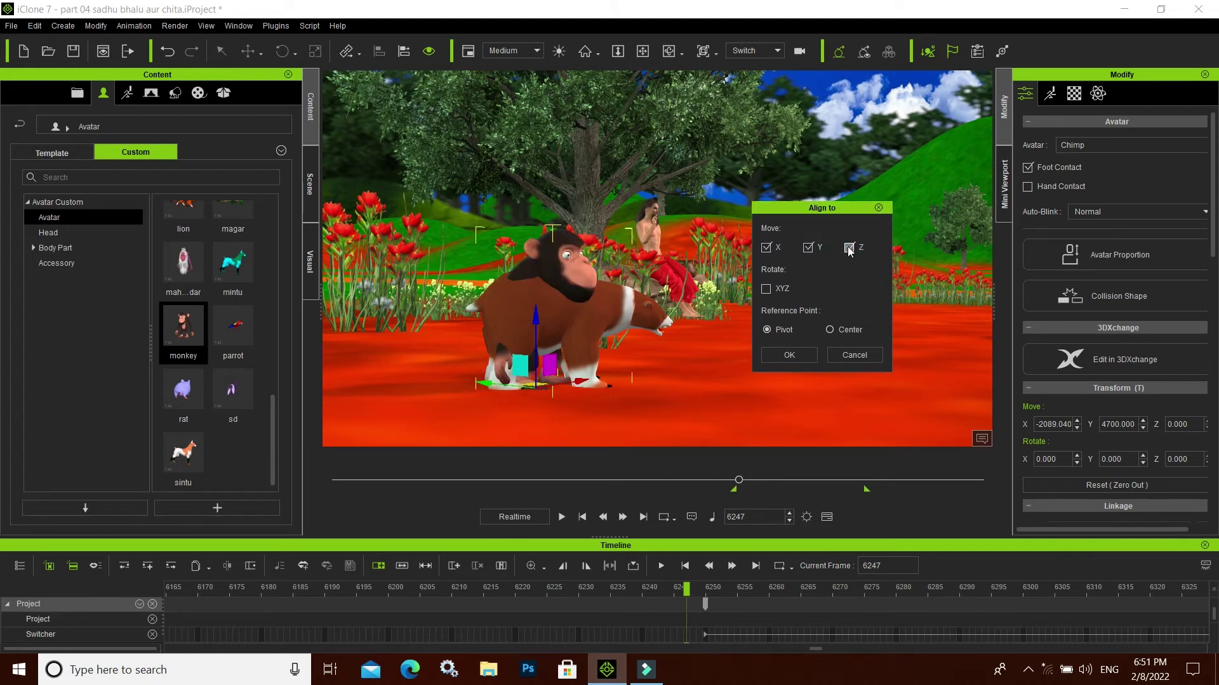
click(767, 288)
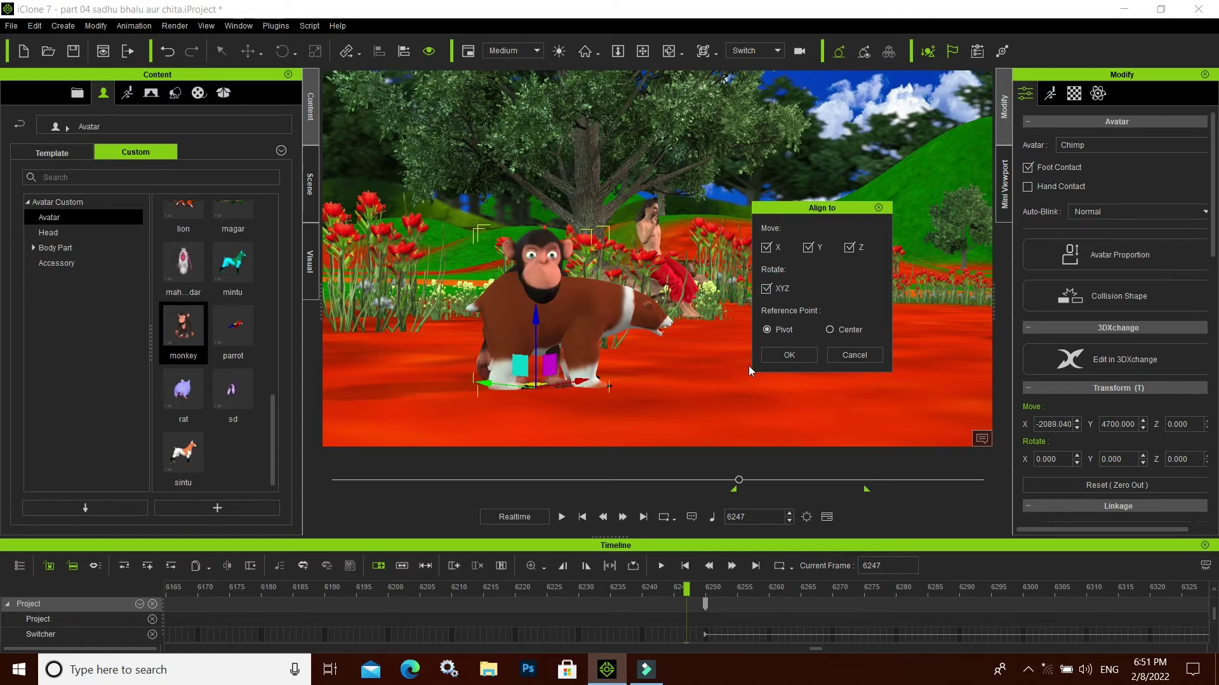
click(790, 356)
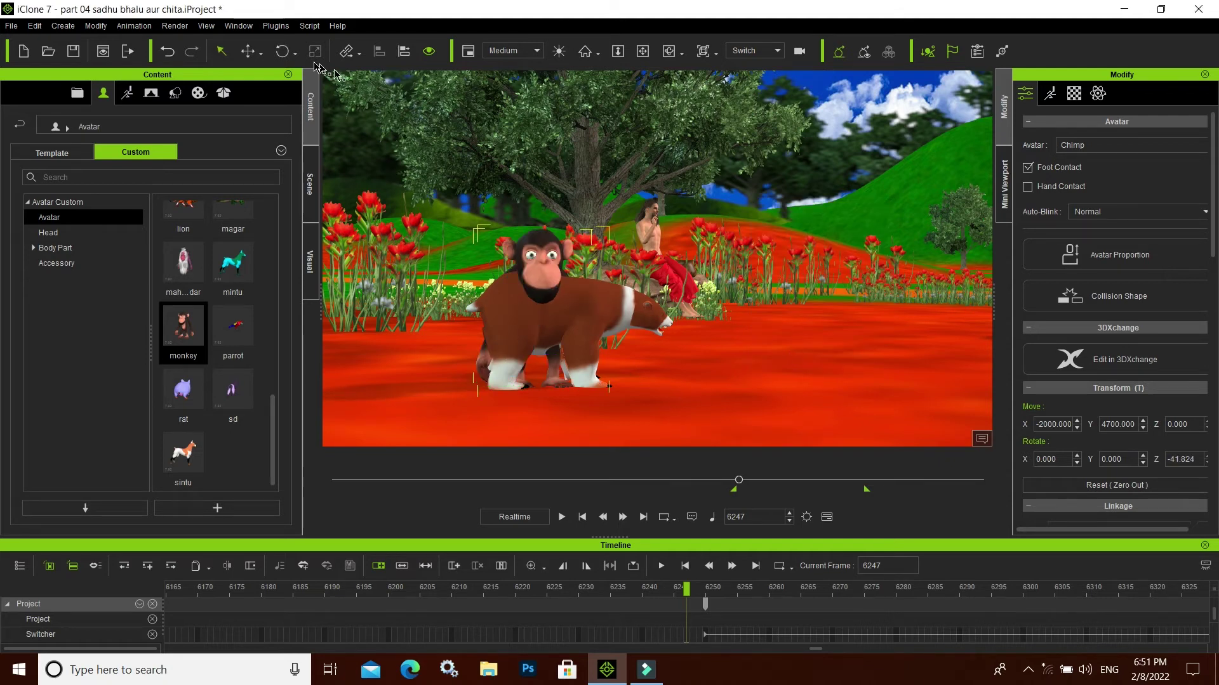
click(280, 51)
Step: Turn the chimp to a Z rotation of 90 degrees
drag(513, 402, 576, 400)
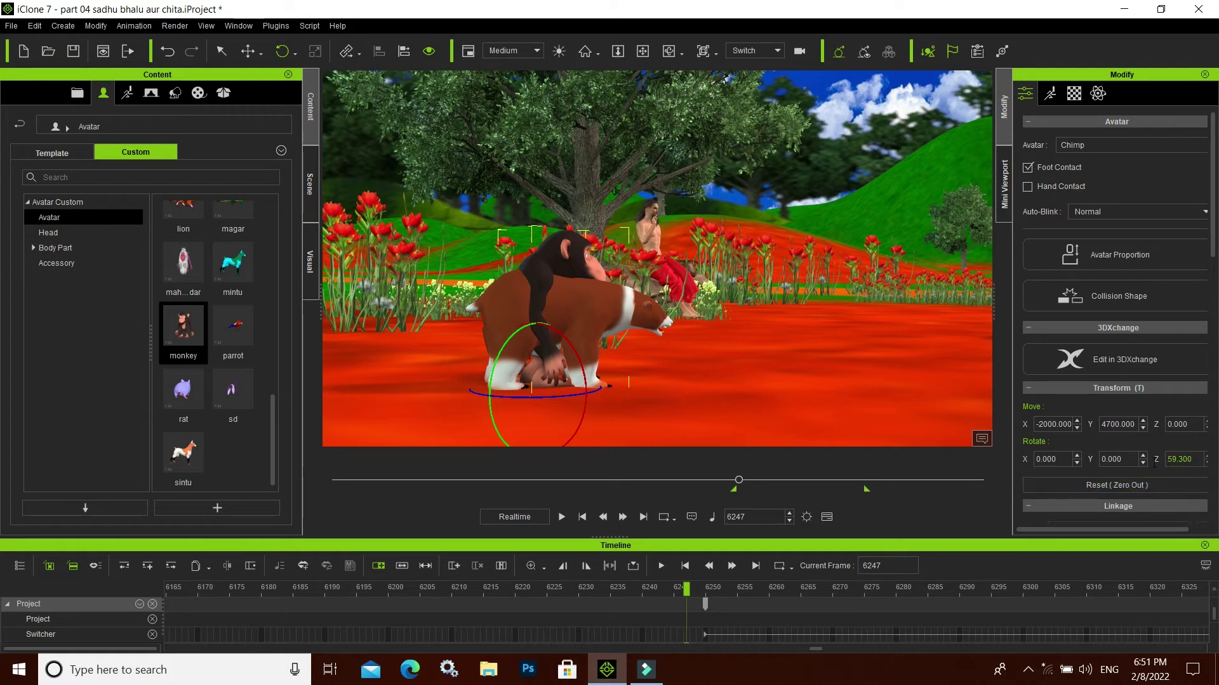
key(ctrl+a)
text(90)
key(Return)
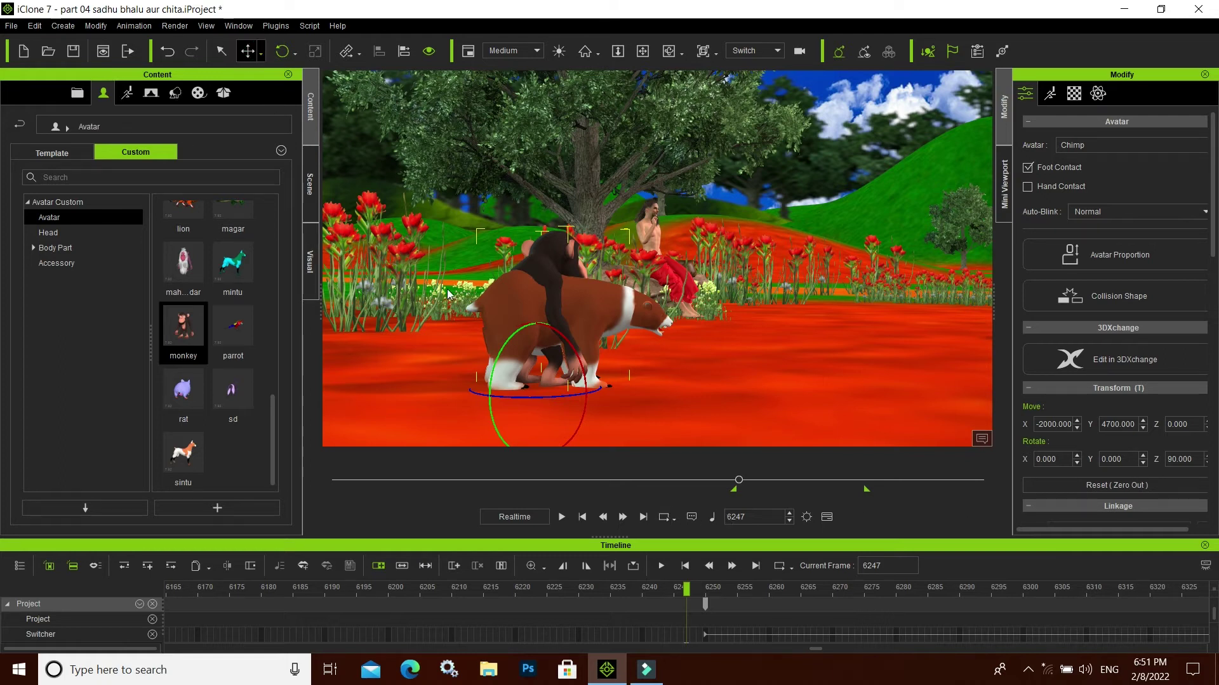
Step: Lift and shift the chimp so it sits on the bear's back at Z 38.305
click(248, 51)
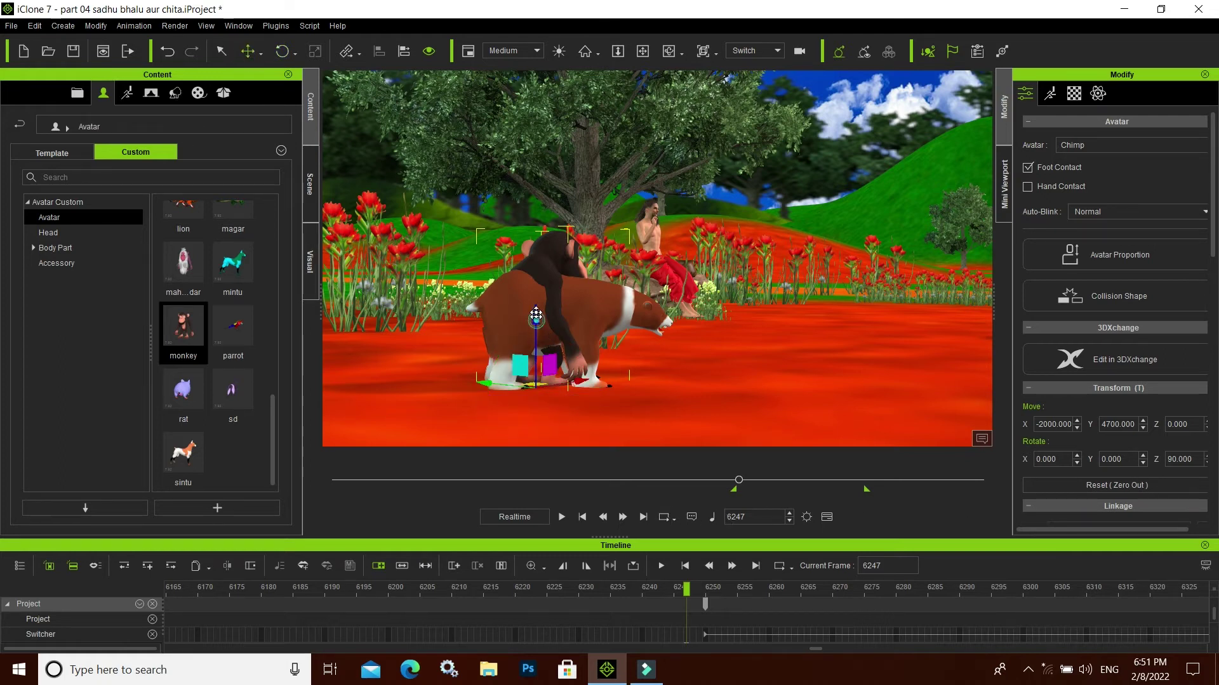
drag(538, 320, 537, 250)
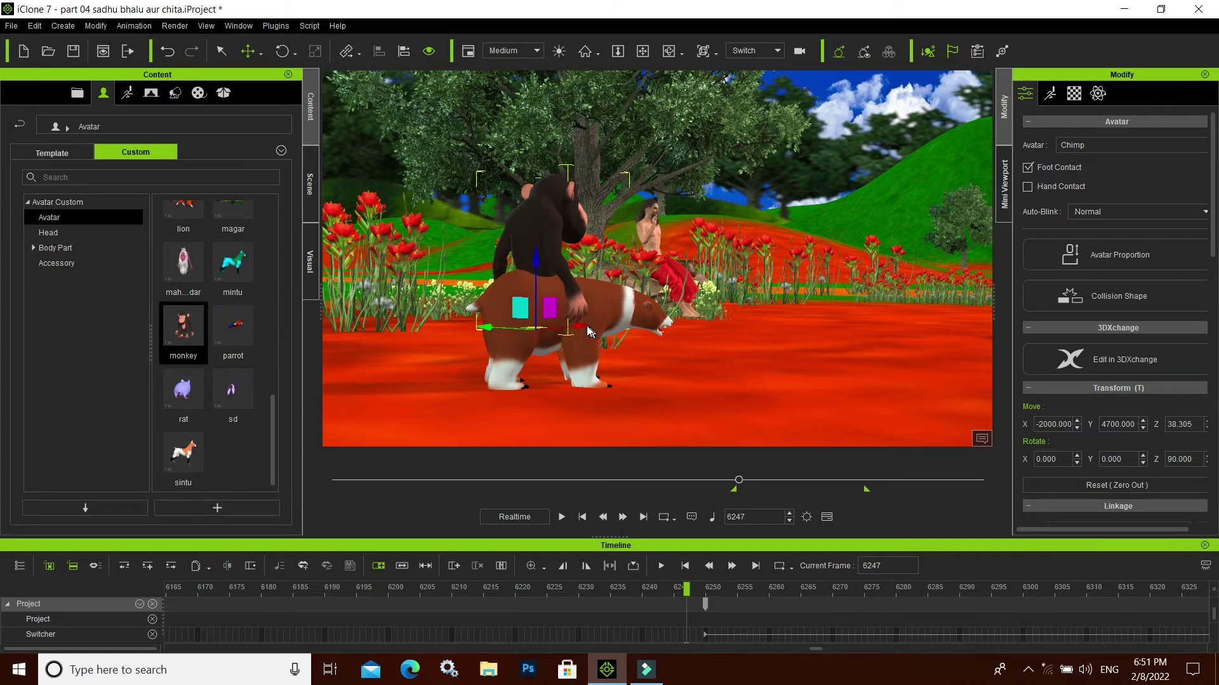
mouse_move(583, 326)
mouse_down()
mouse_move(588, 337)
mouse_move(502, 332)
mouse_move(510, 336)
mouse_up()
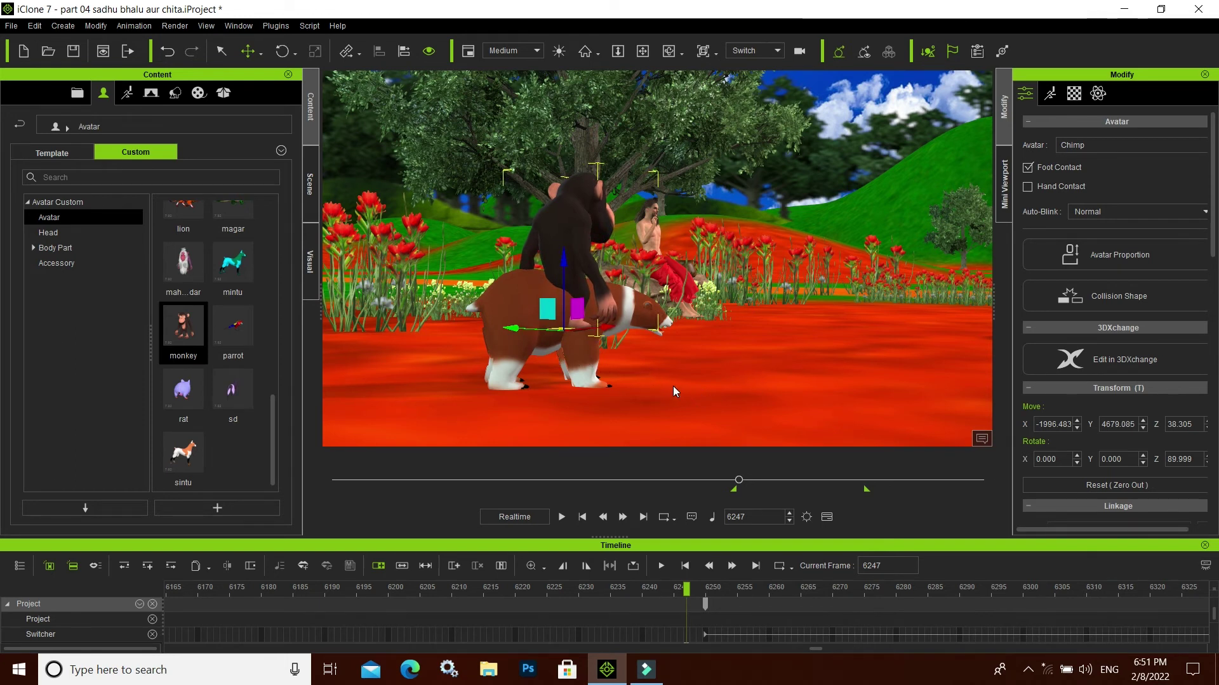
Step: Select the bear and nudge it slightly right to about X -1975.715
right_drag(673, 385, 631, 395)
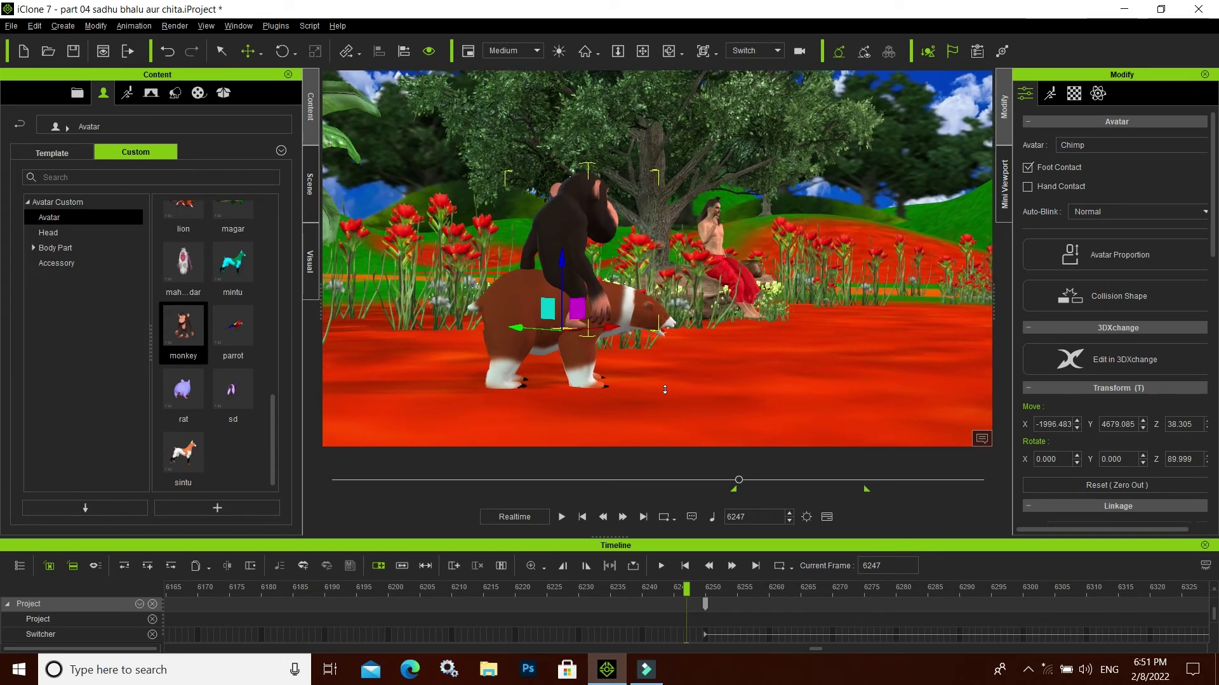
scroll(631, 395, up, 2)
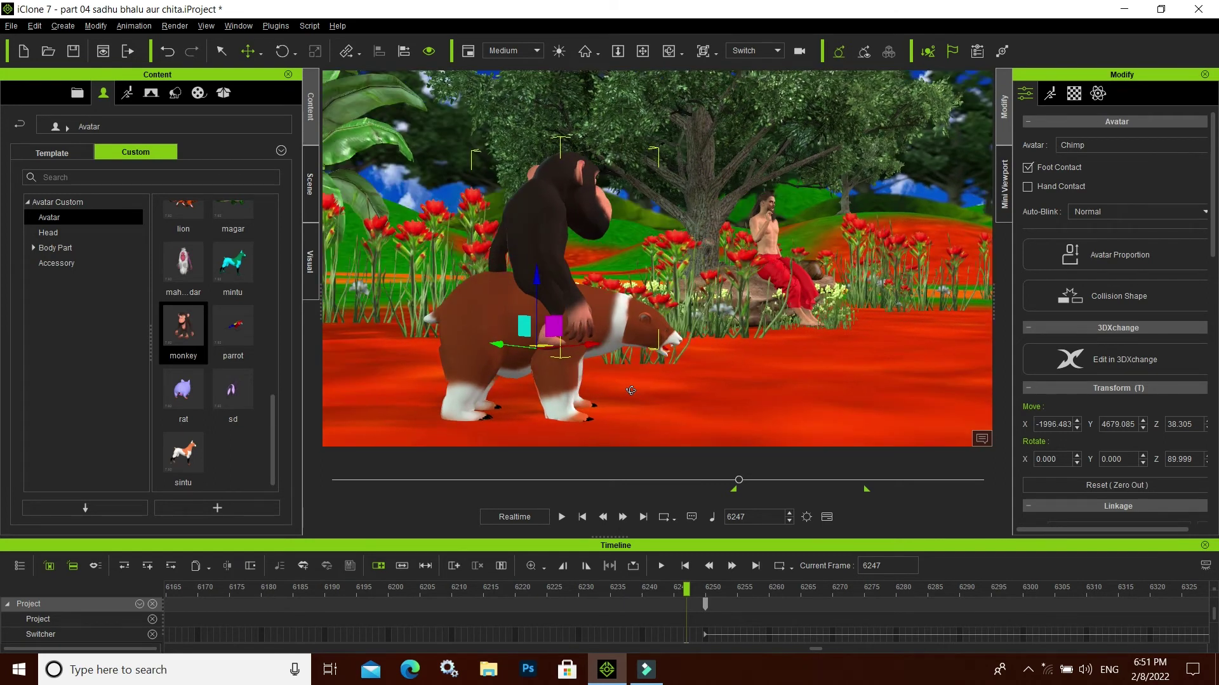
click(560, 399)
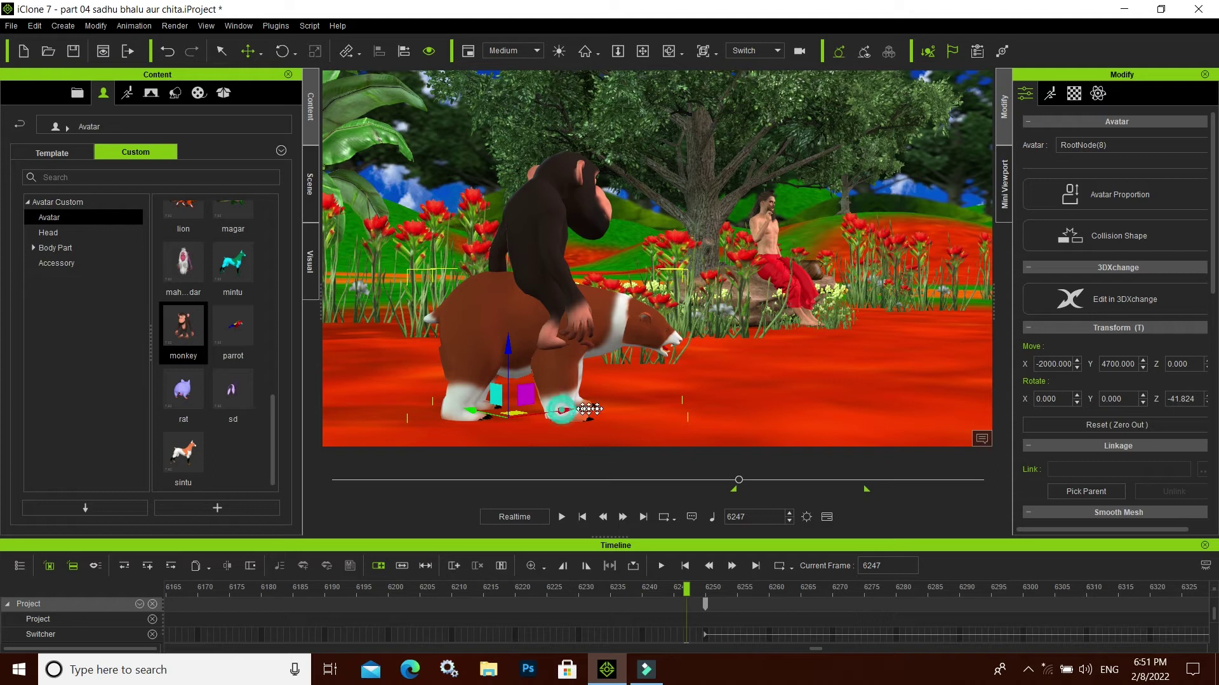
drag(579, 408, 595, 409)
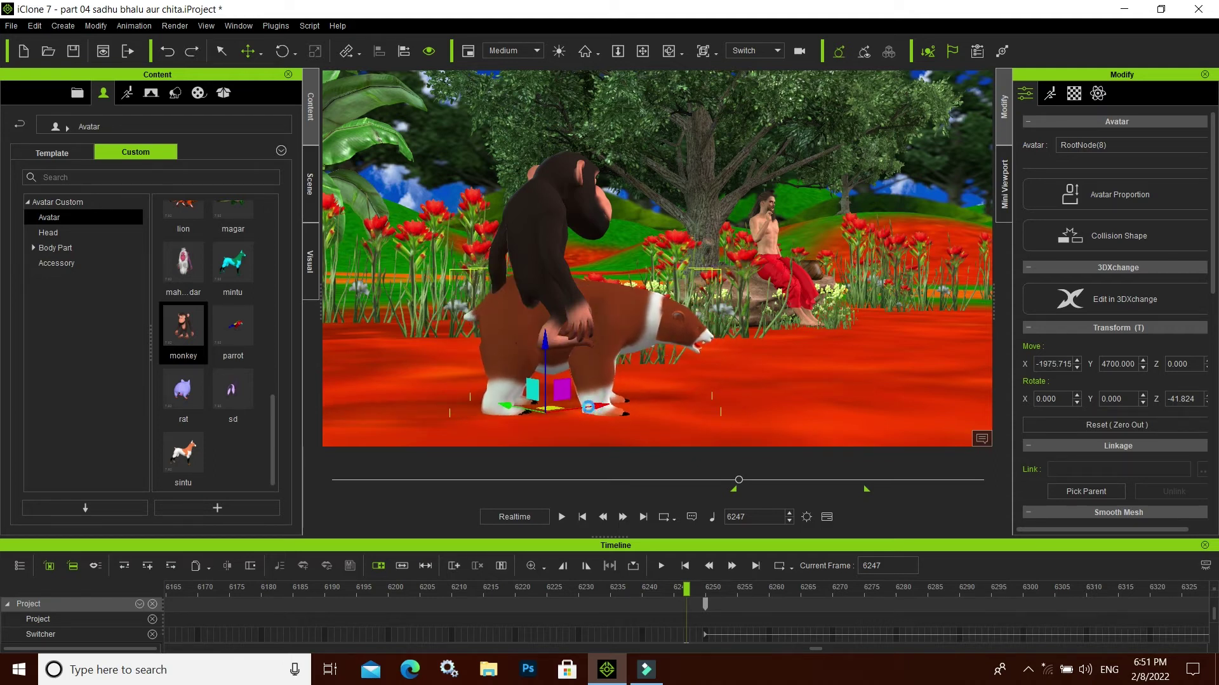
Step: Undo the bear's nudge back to X -2000, then select the chimp and the bear to inspect them
key(ctrl+z)
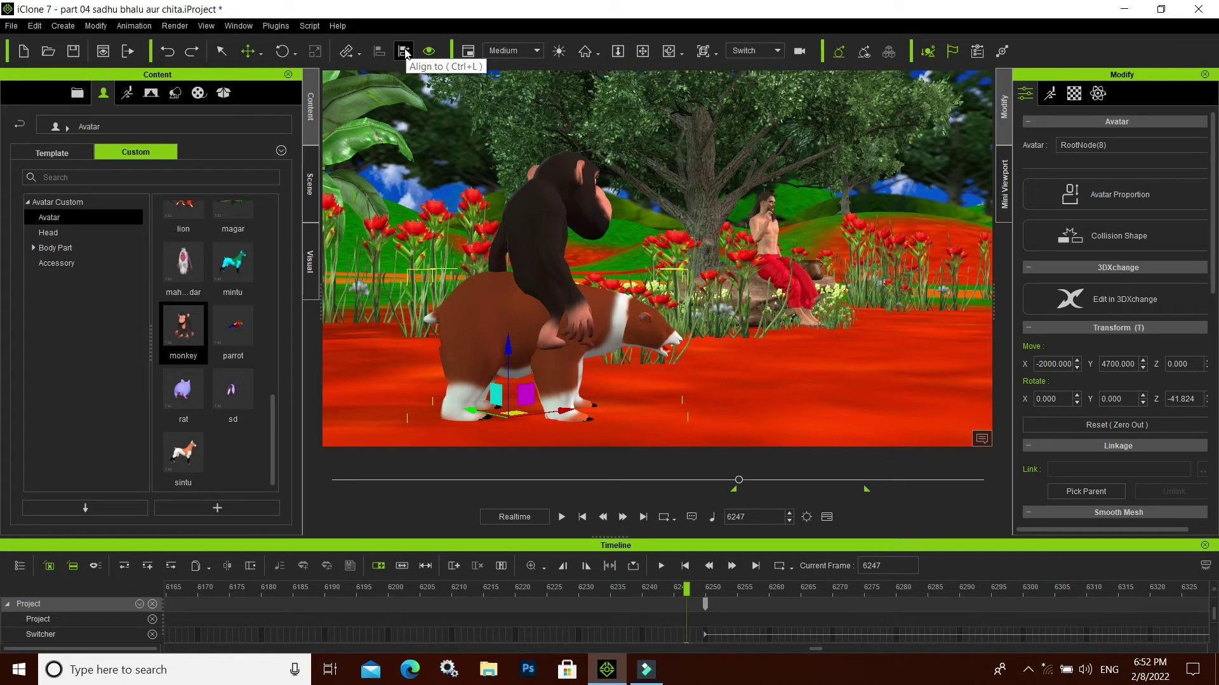
click(535, 222)
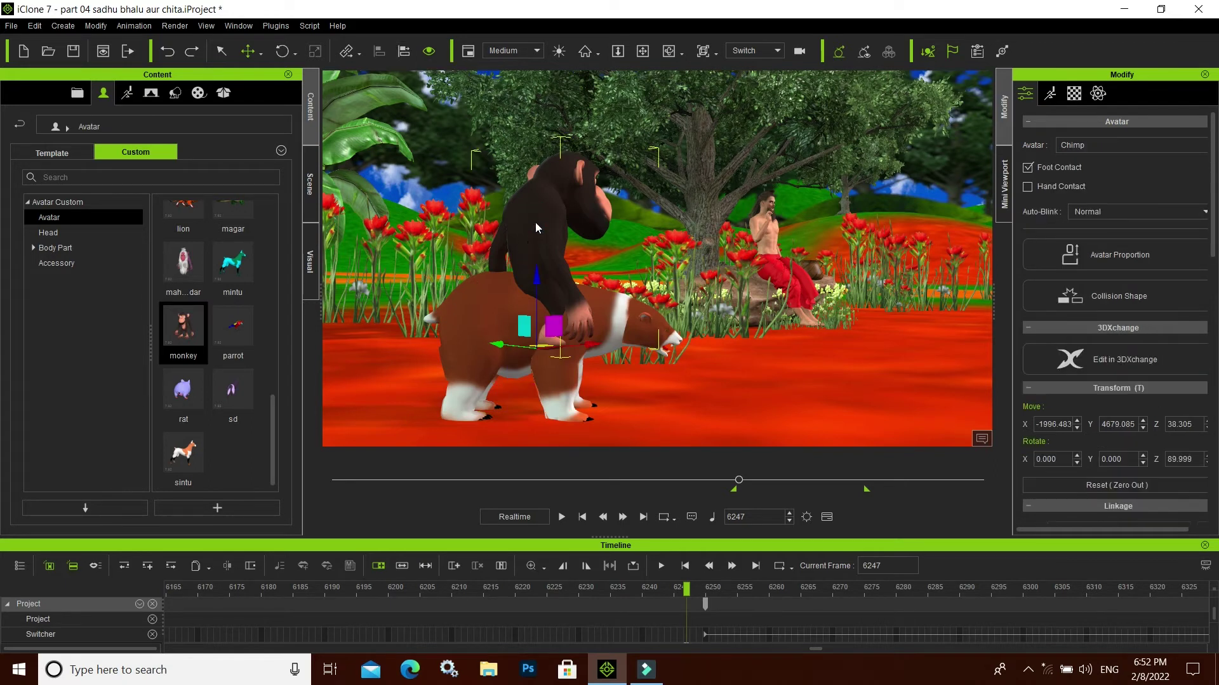
click(464, 367)
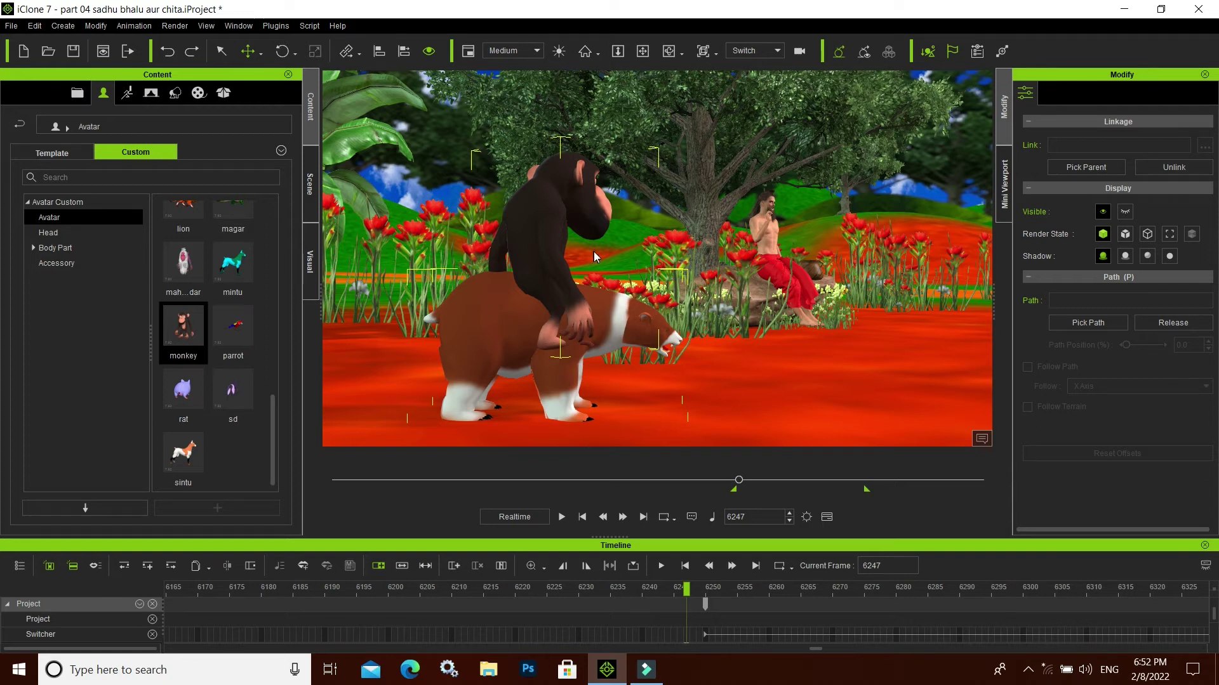
Step: Dismiss the alignment options and attempt a link that fails as a self-link
click(378, 54)
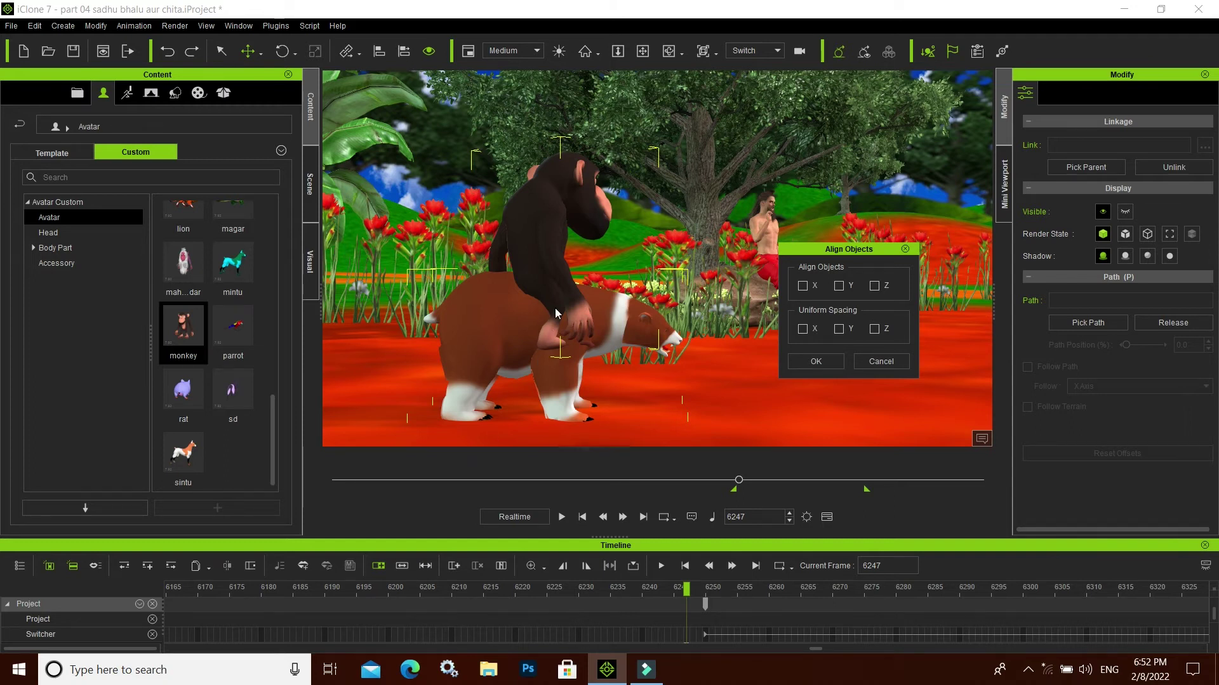
click(889, 364)
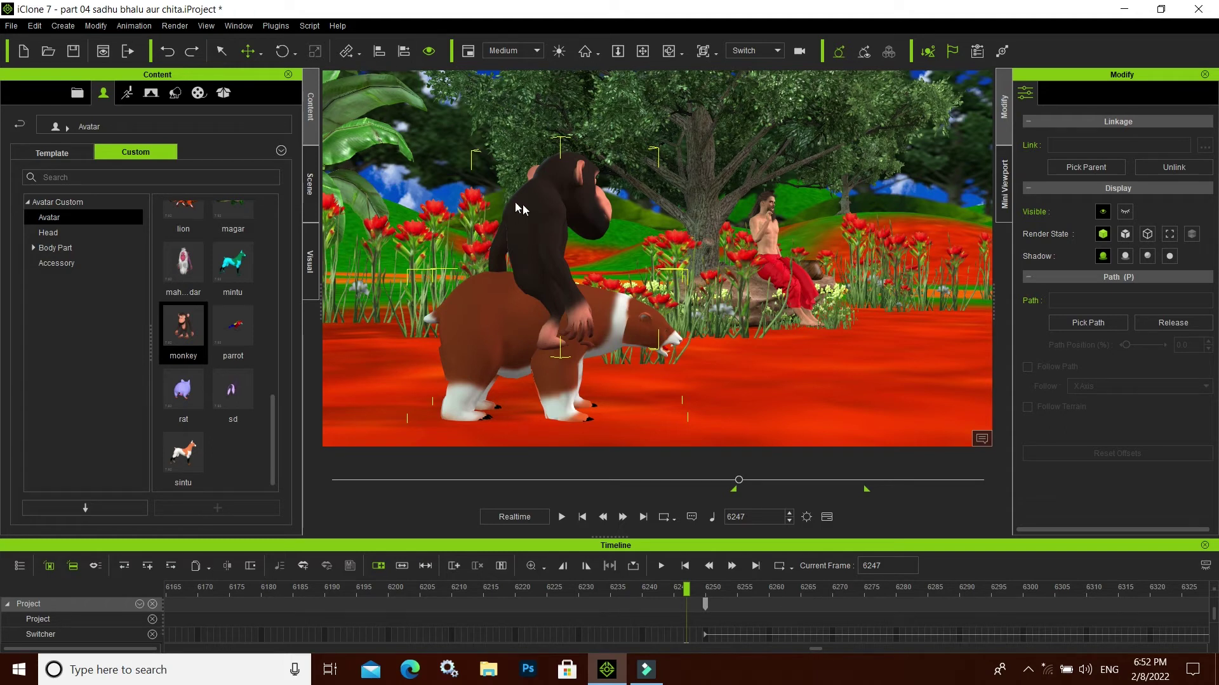
click(345, 51)
click(520, 317)
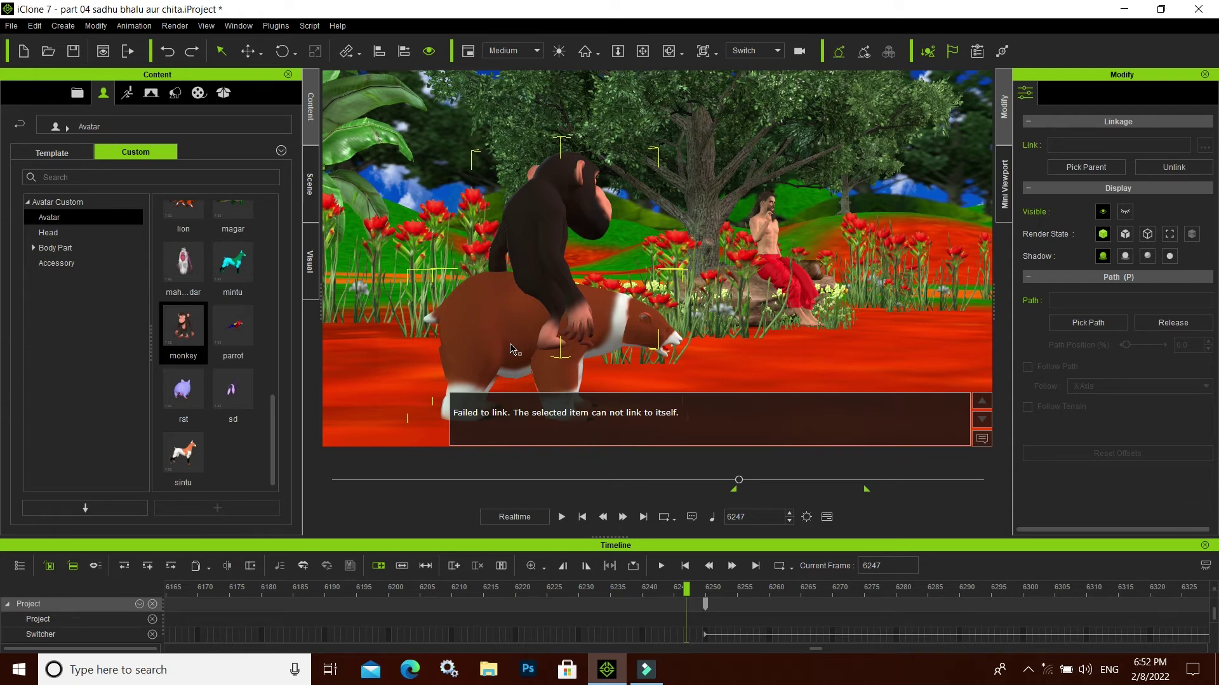
click(871, 346)
Step: Reselect the chimp and link it to the bear as its parent
click(547, 240)
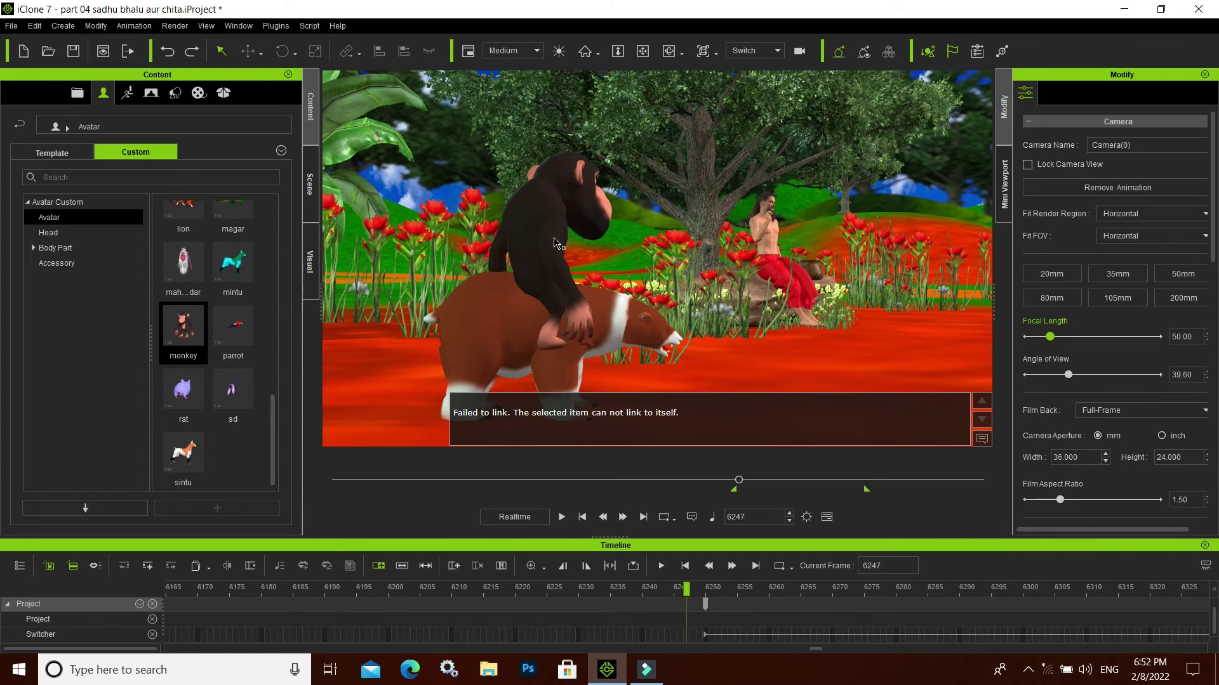
click(347, 53)
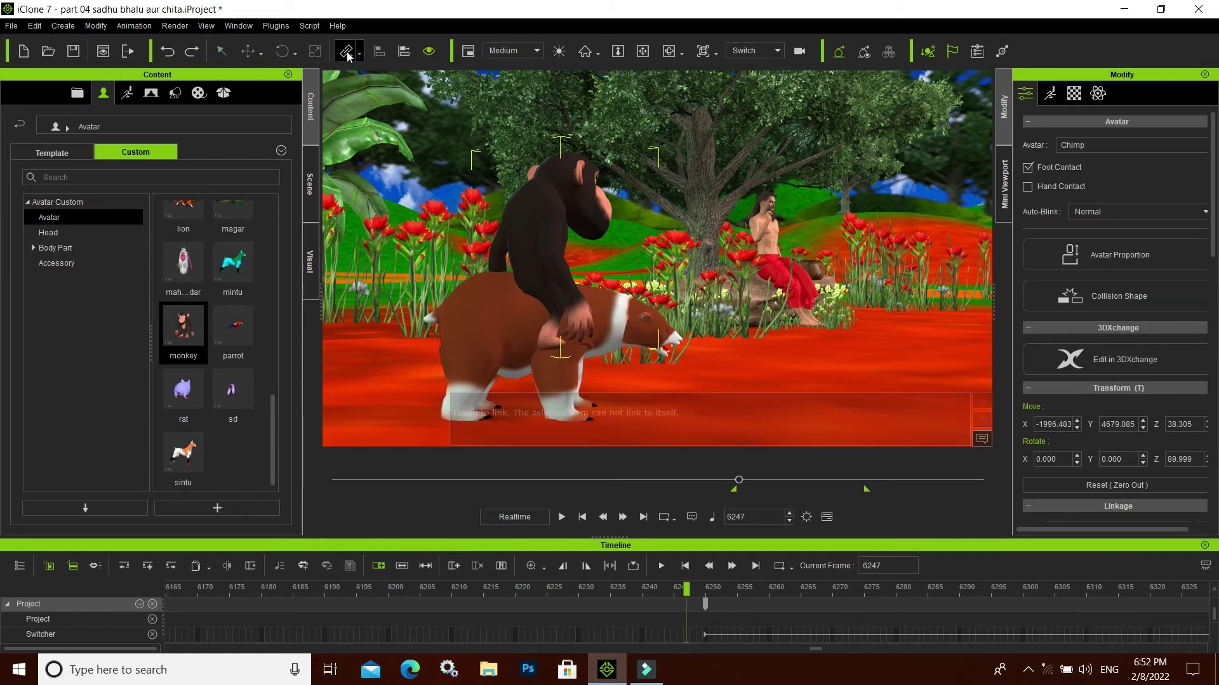
click(617, 326)
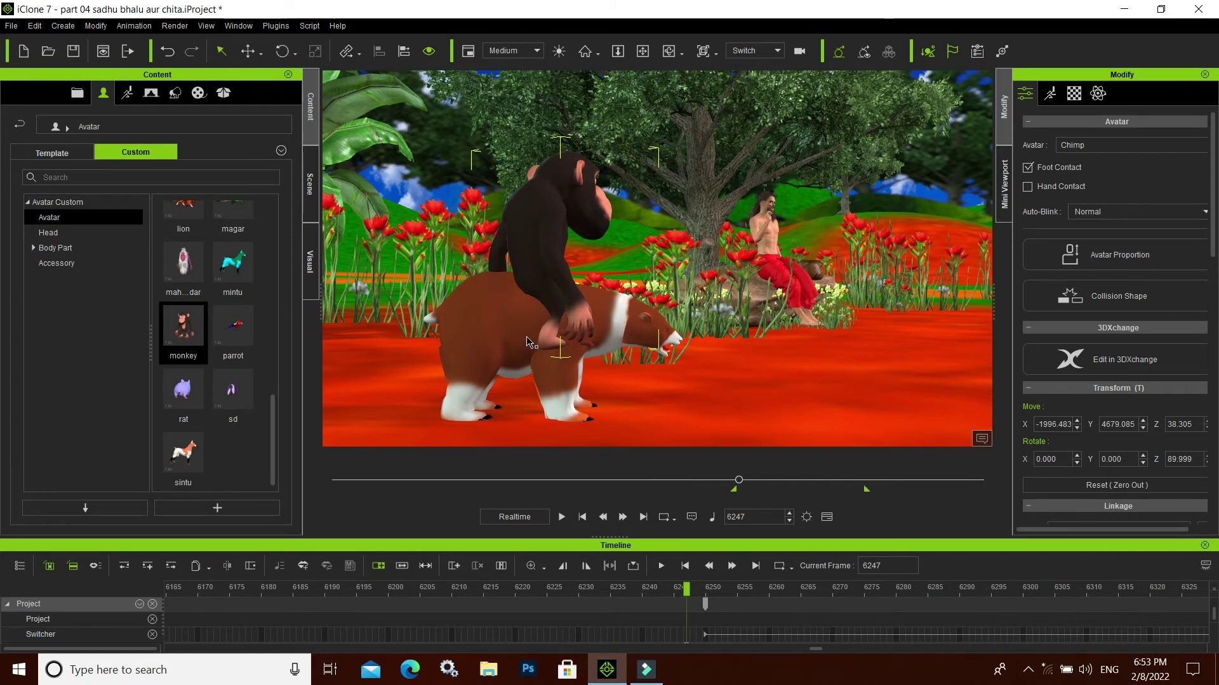
Step: Select the bear and shift it with its chimp rider along X using the Move gizmo
click(504, 330)
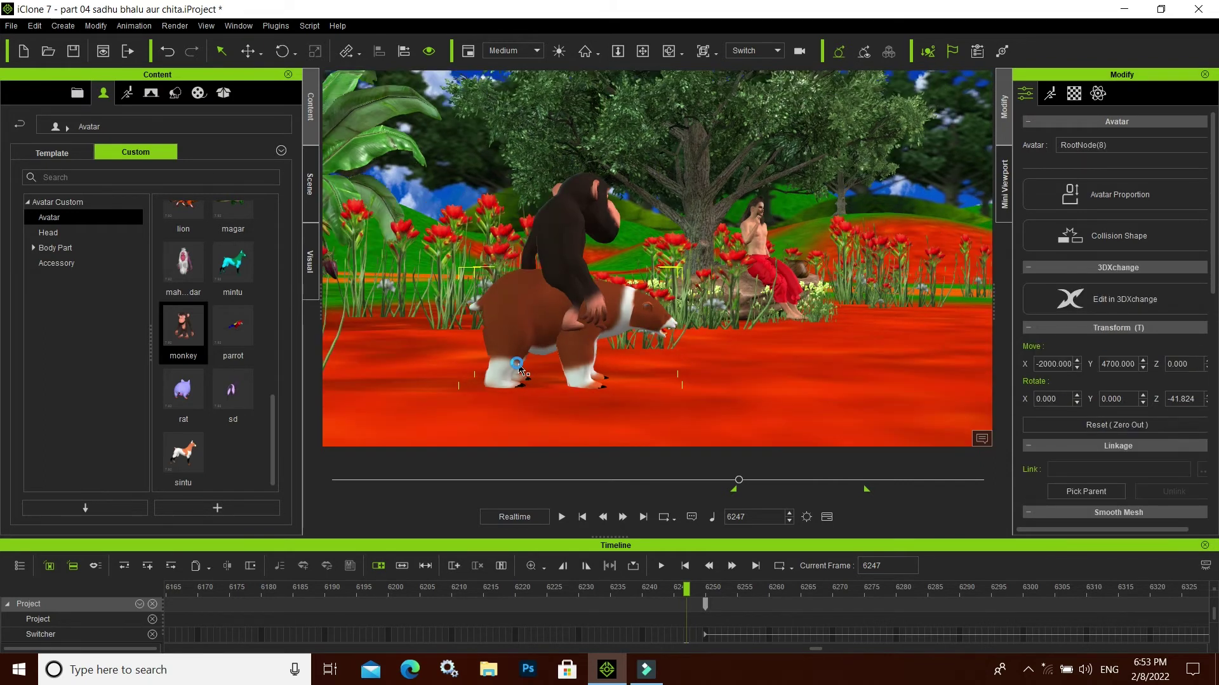
click(248, 51)
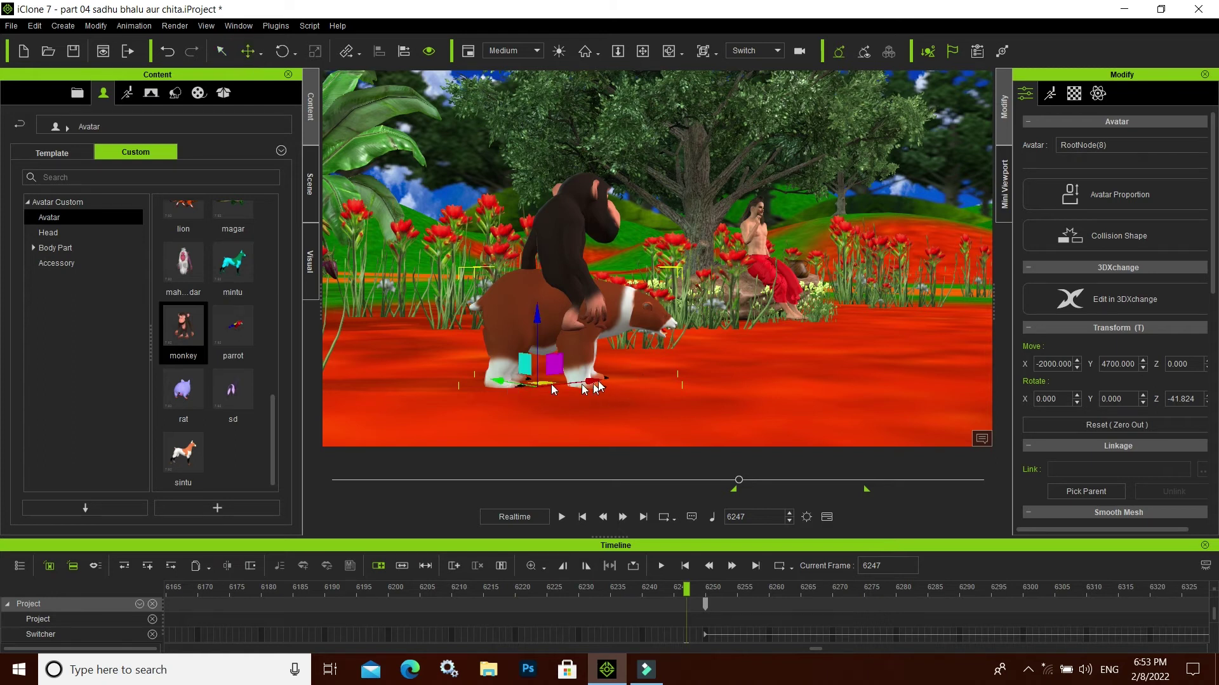
drag(663, 380, 575, 388)
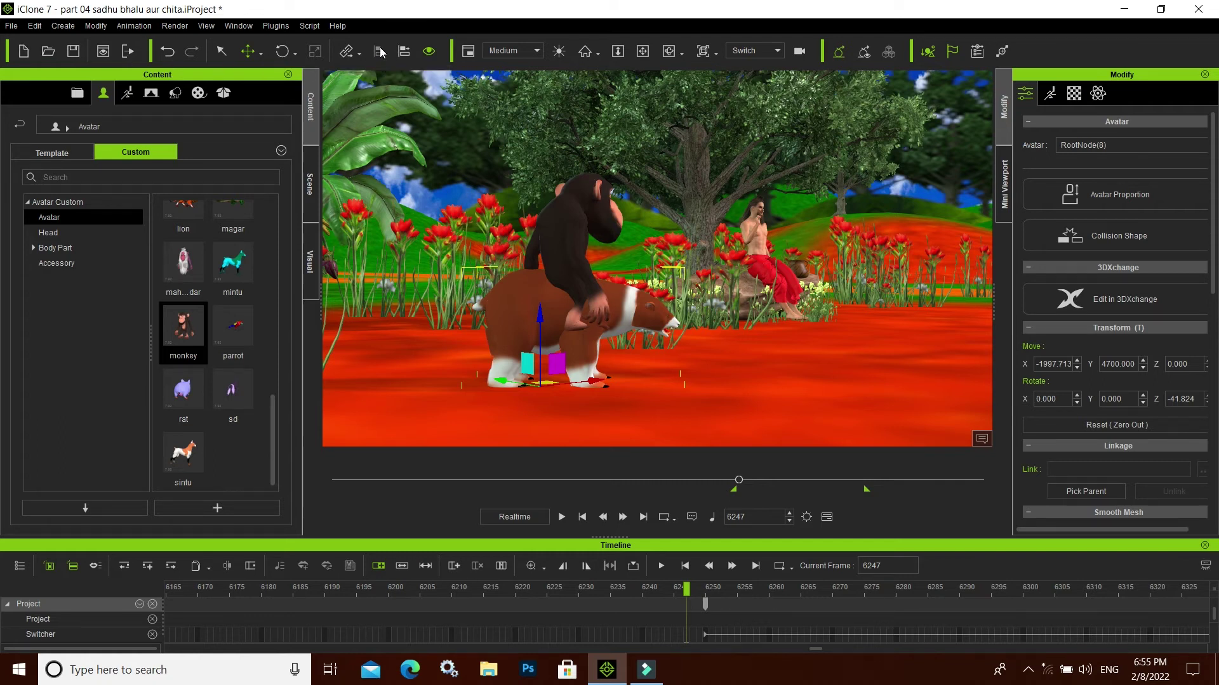
click(428, 53)
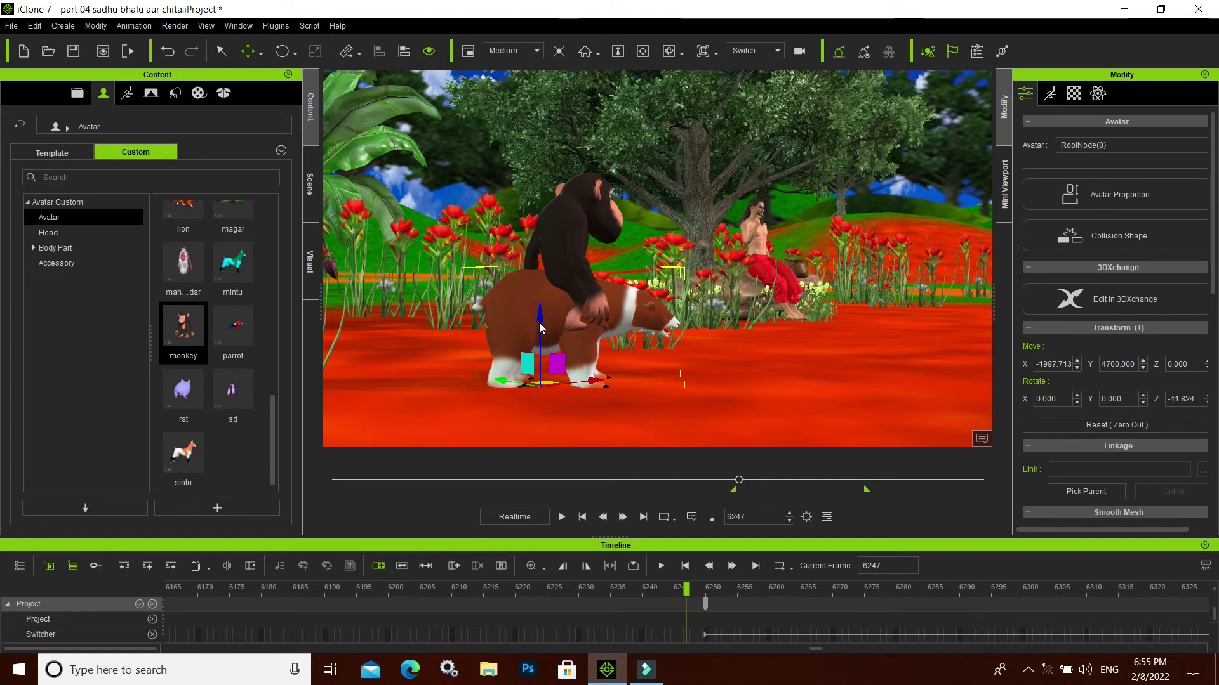
mouse_move(558, 384)
mouse_down()
mouse_move(532, 384)
mouse_move(493, 344)
mouse_up()
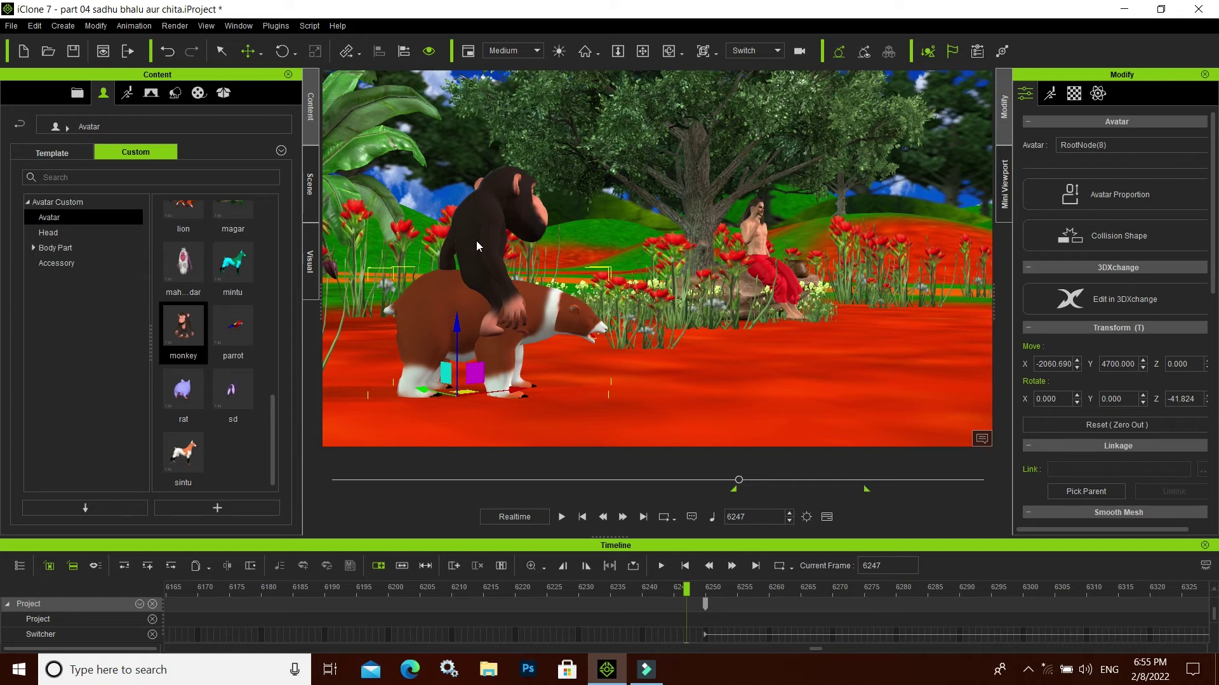
Step: Scrub to frame 6516 and back, then nudge the bear right to about X -1997.7
click(755, 480)
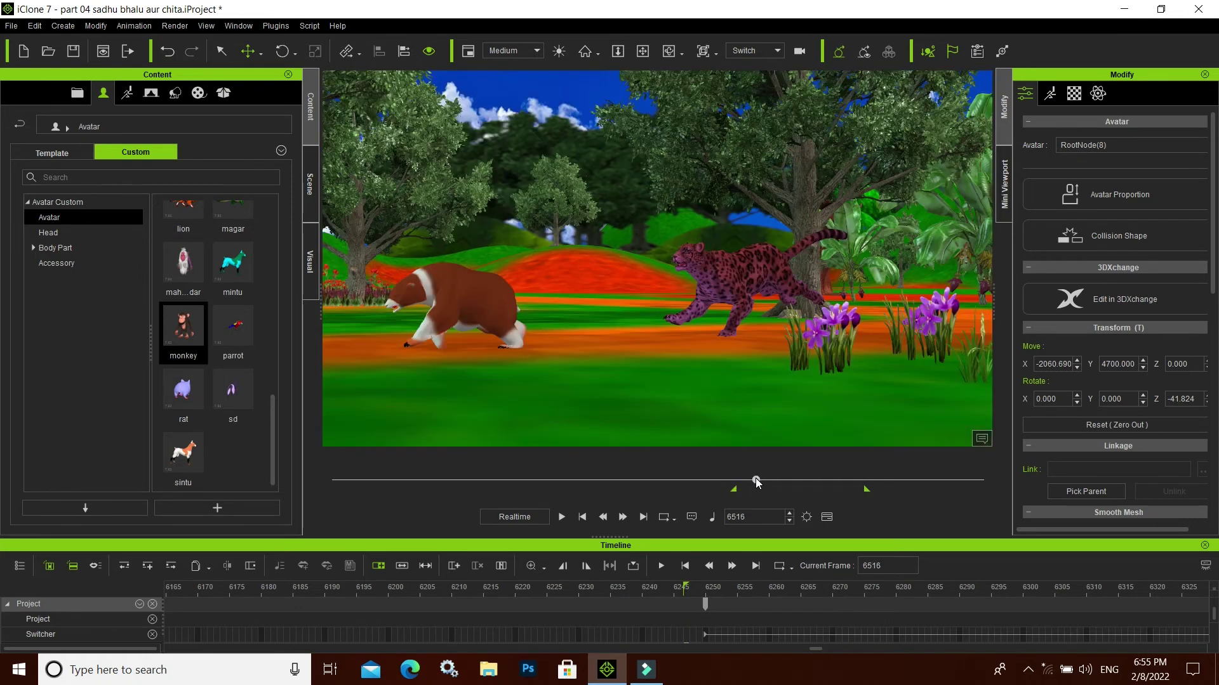
drag(751, 482, 736, 480)
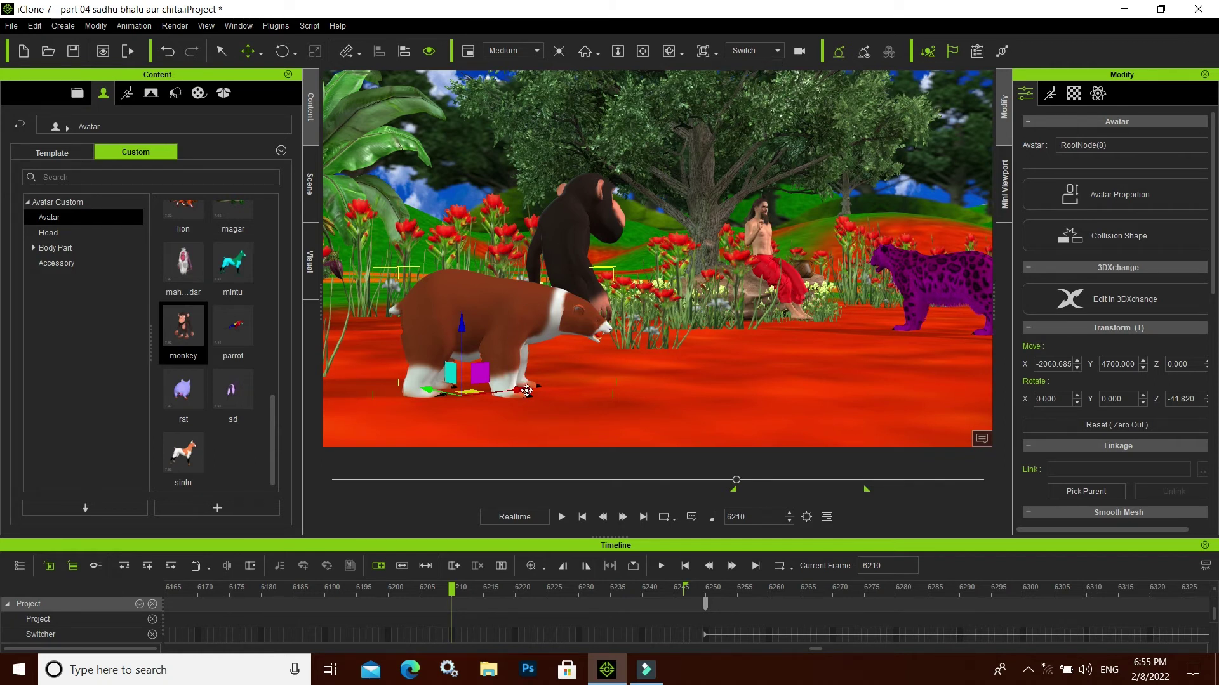
drag(527, 390, 568, 384)
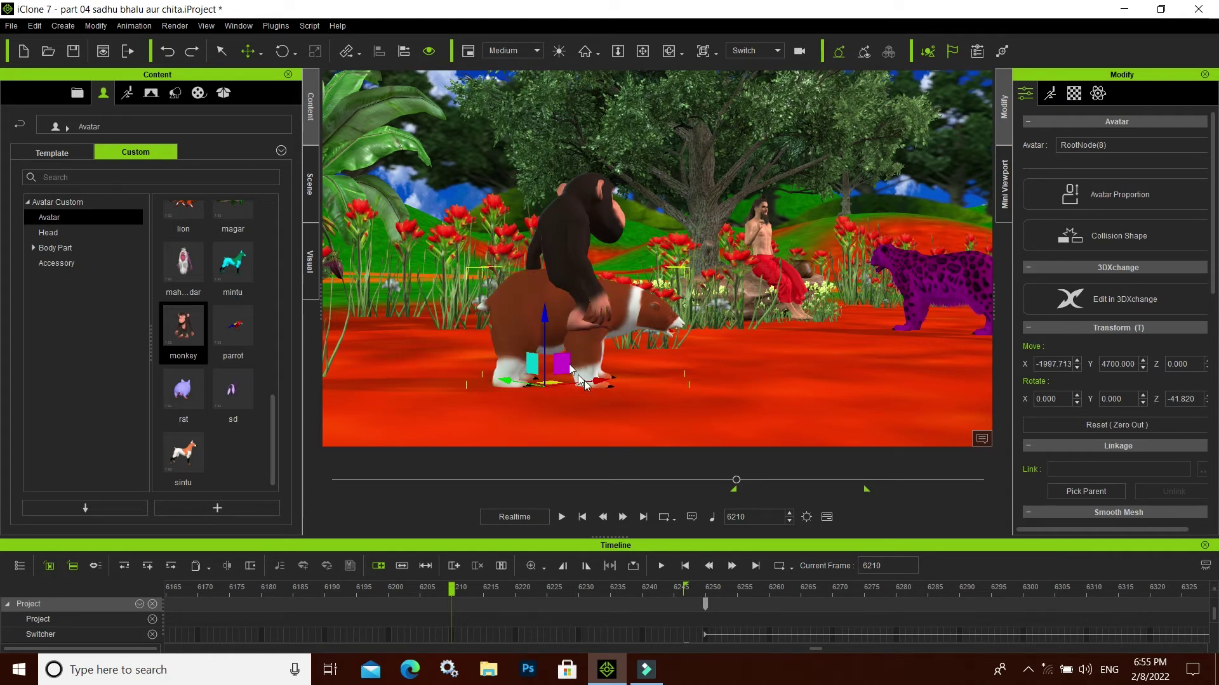
mouse_move(603, 379)
mouse_down()
mouse_move(631, 374)
mouse_move(606, 379)
mouse_up()
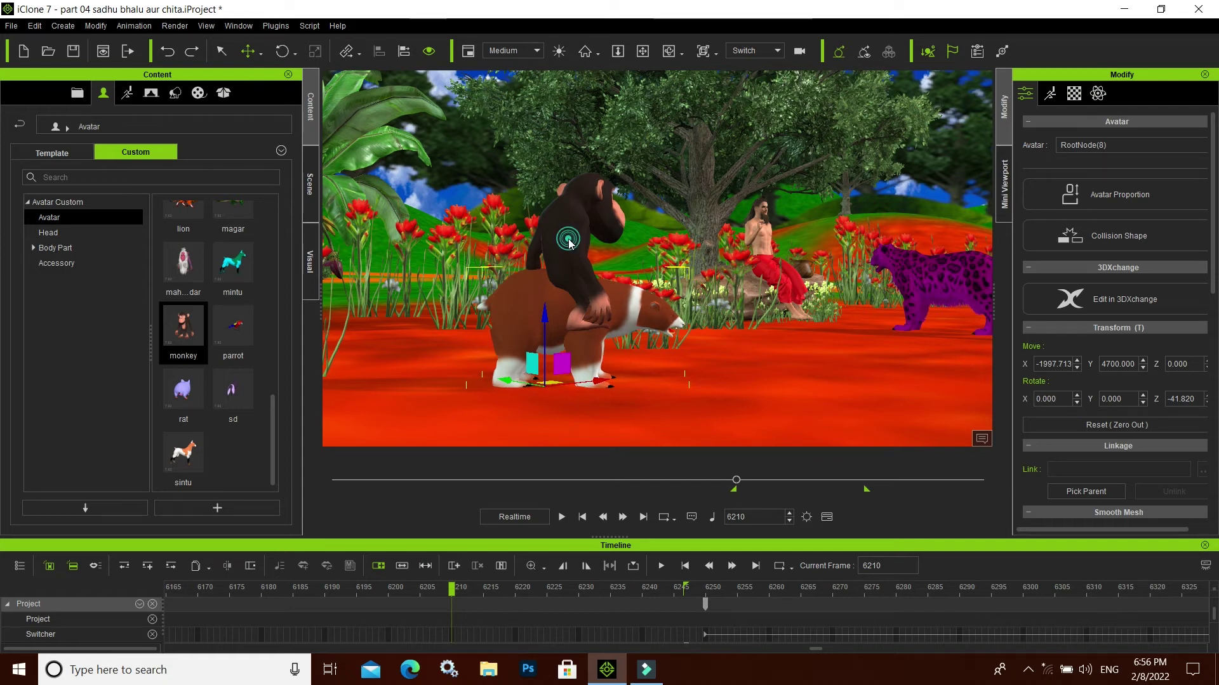
Step: Reselect the bear and move it with the chimp left to X -2021.818
click(569, 238)
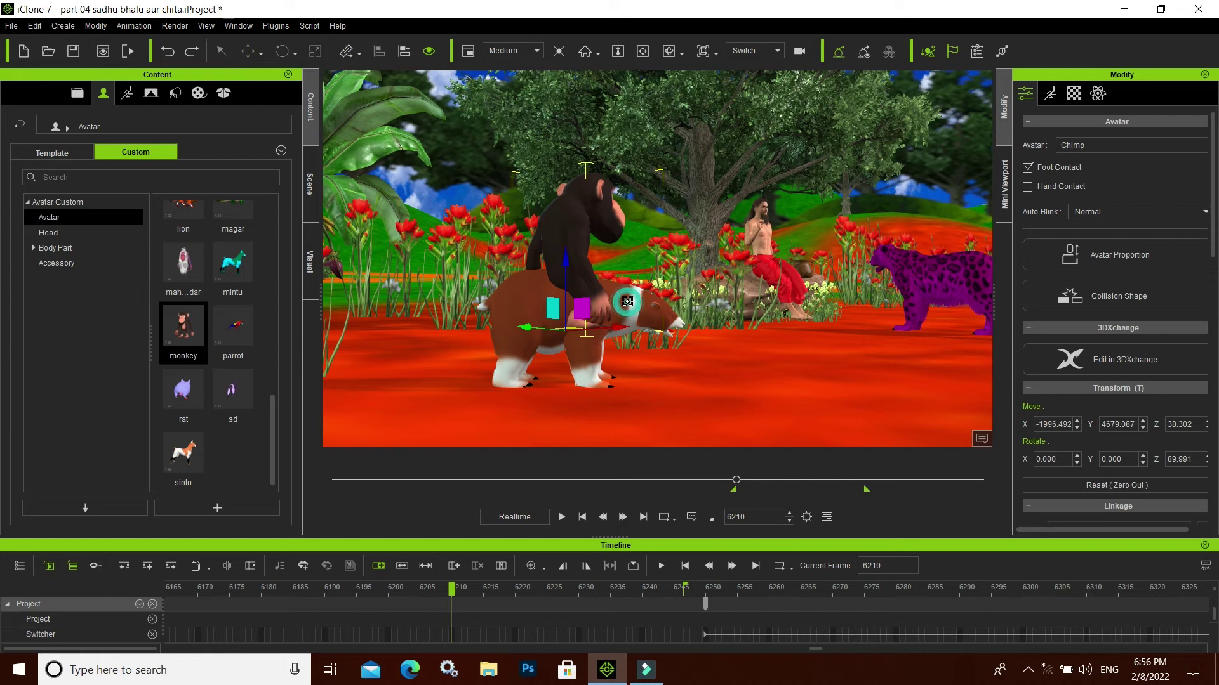
key(q)
click(525, 308)
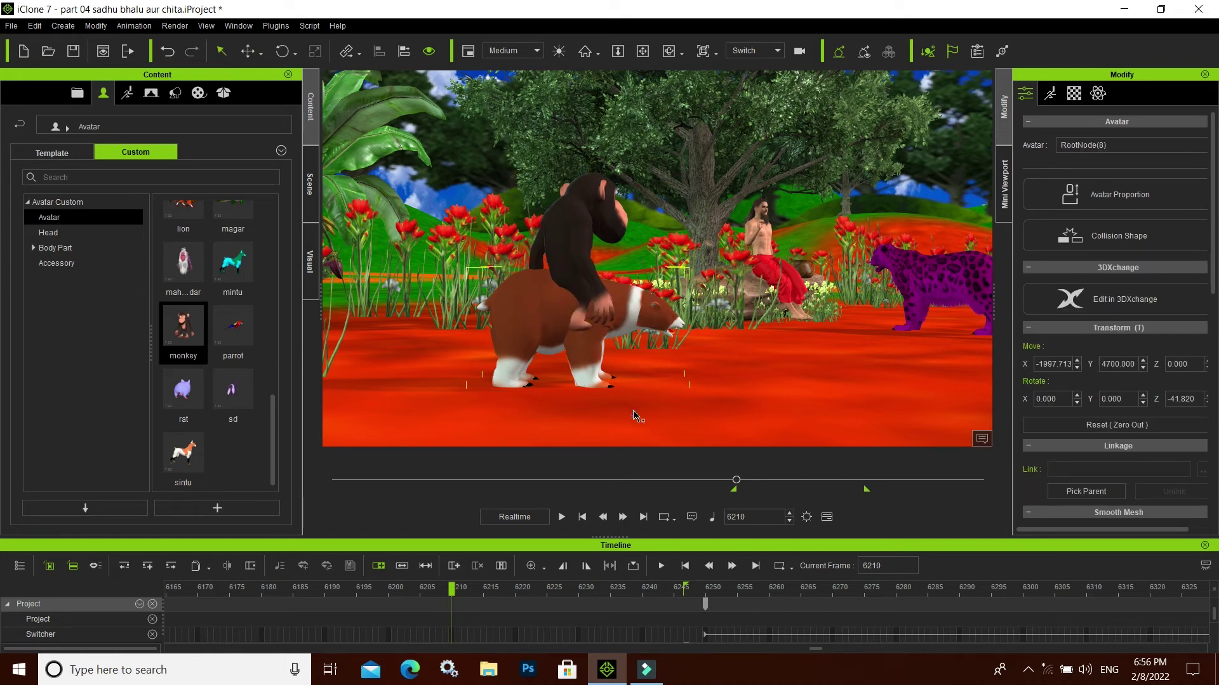
click(248, 51)
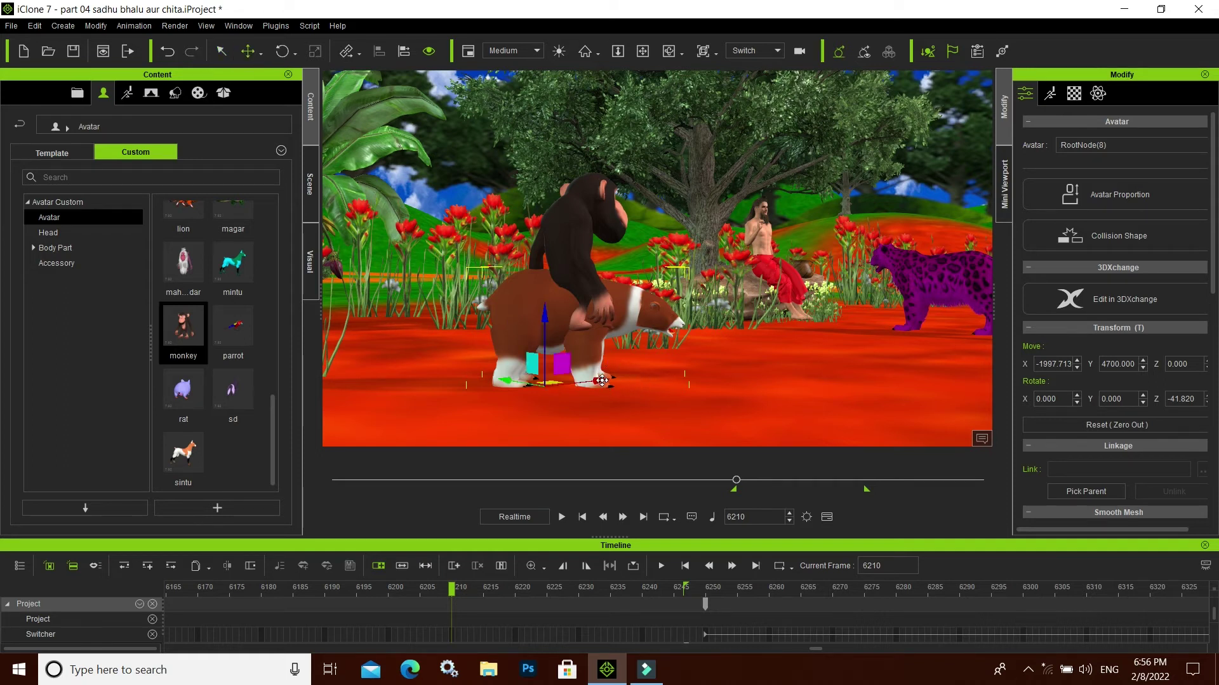
drag(603, 383, 568, 381)
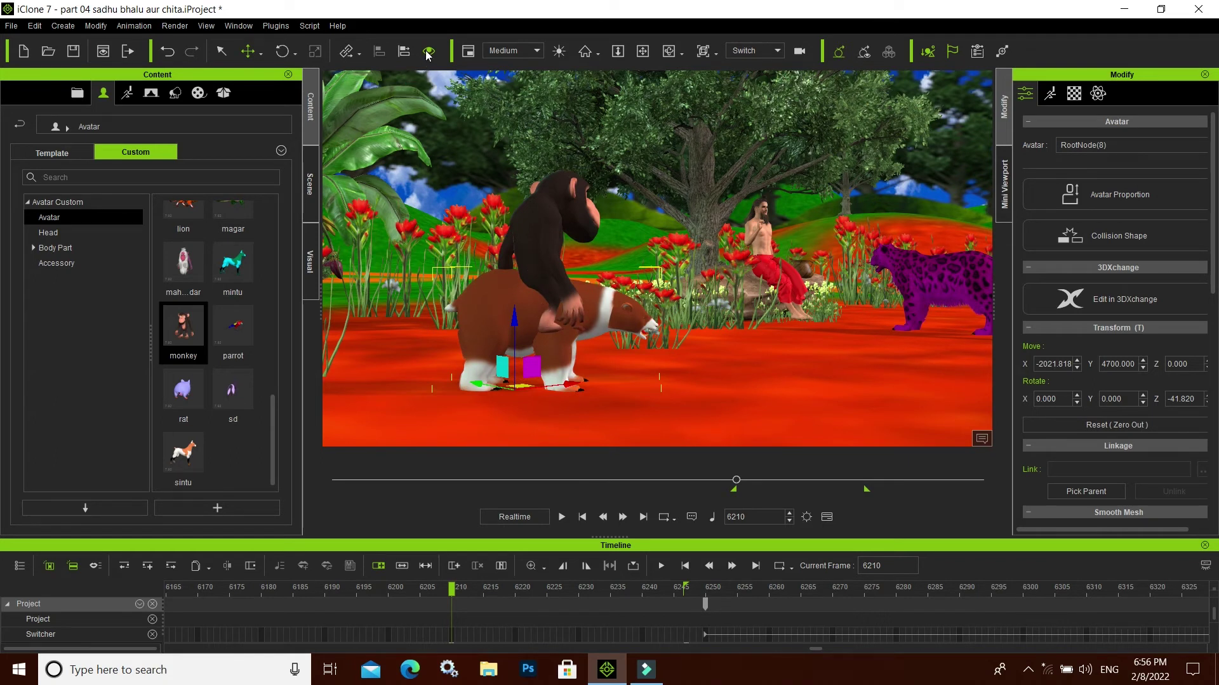
Step: Hide the chimp, nudge it slightly right, unhide it, and show the Mini Viewport preview
click(535, 235)
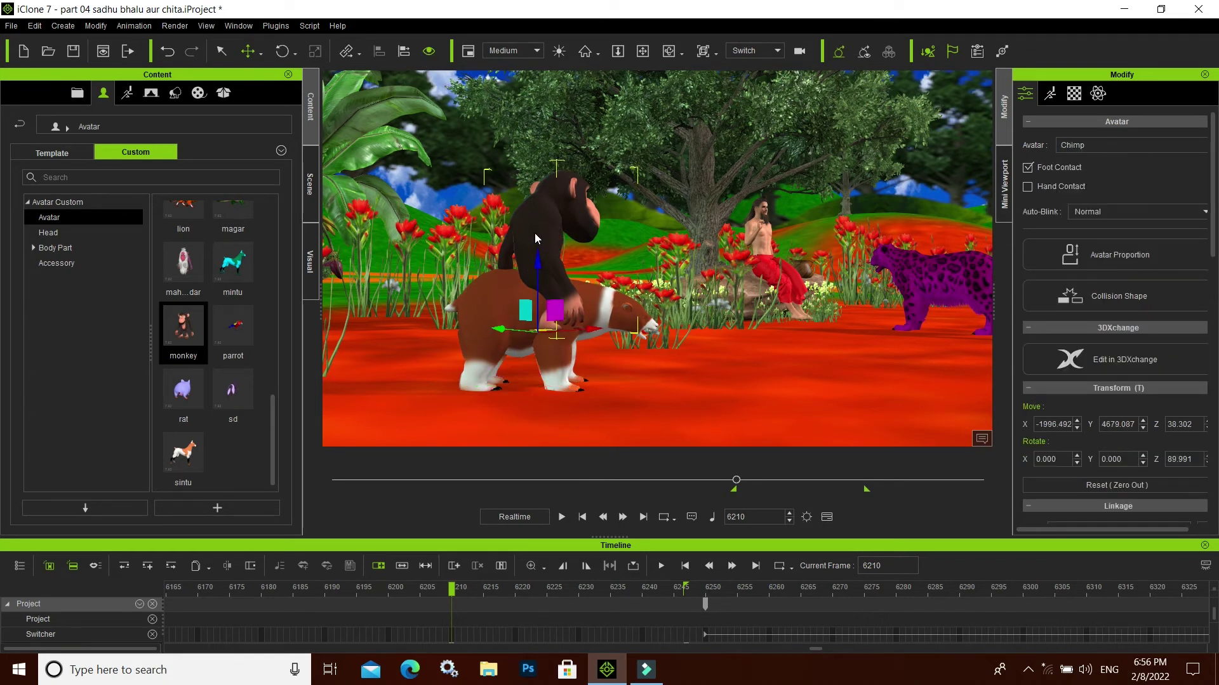
click(430, 52)
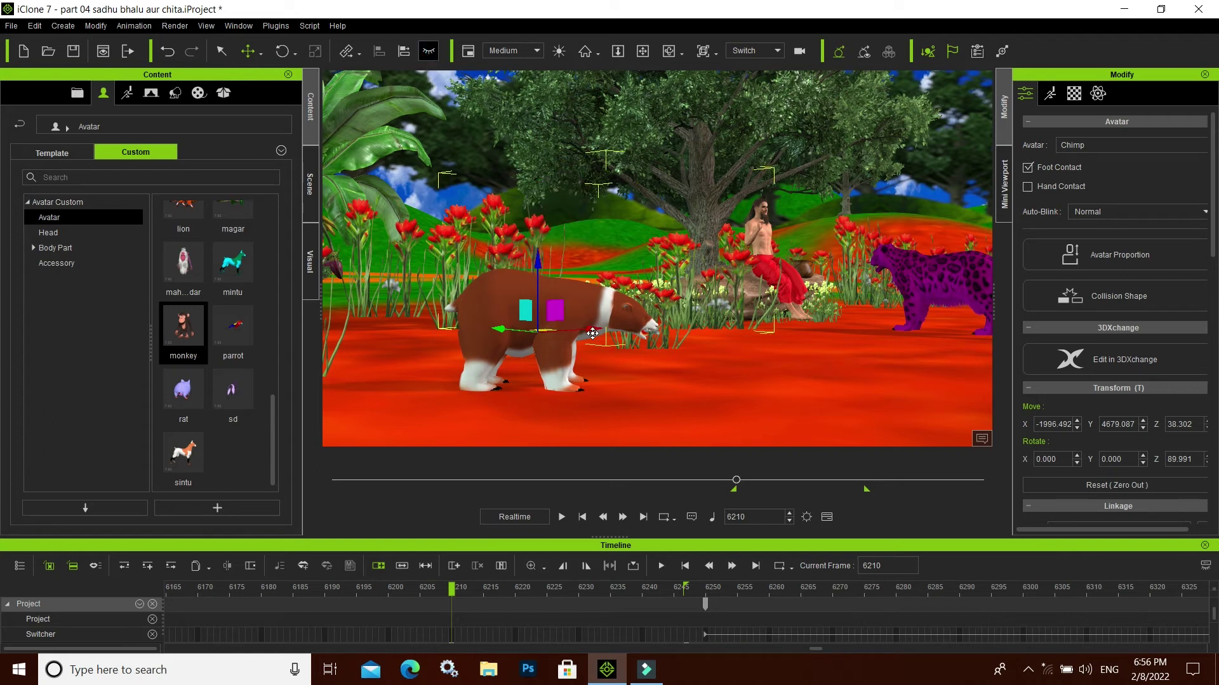
drag(590, 327, 606, 328)
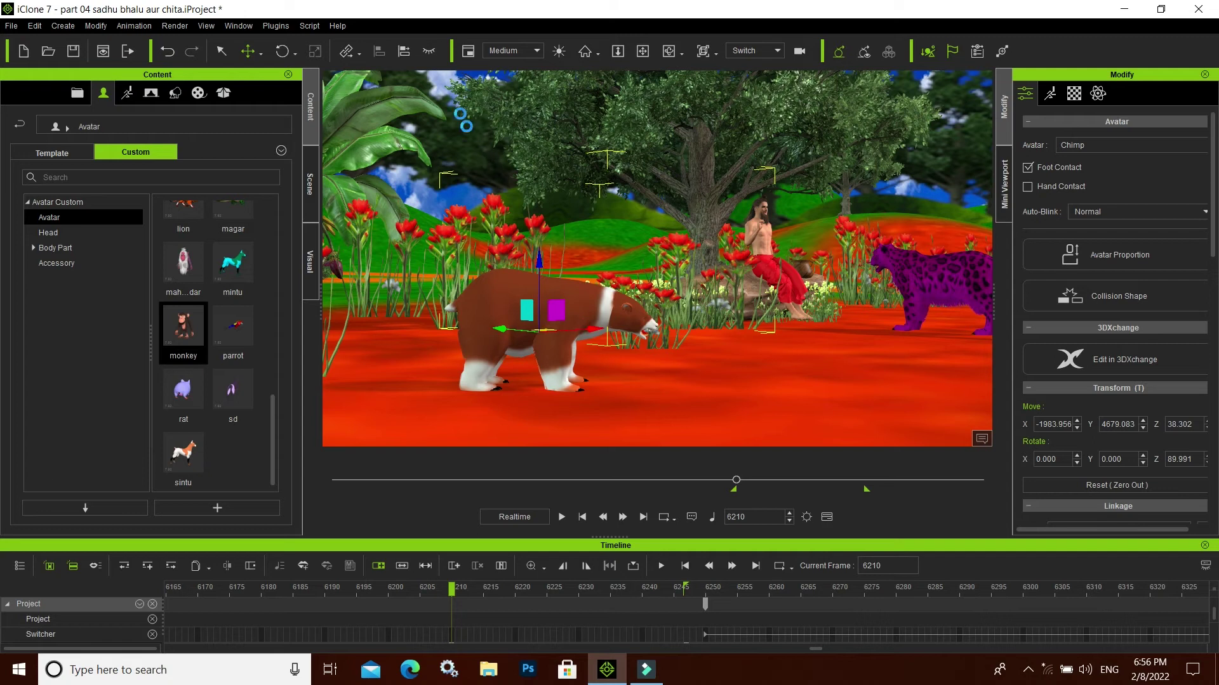
click(426, 52)
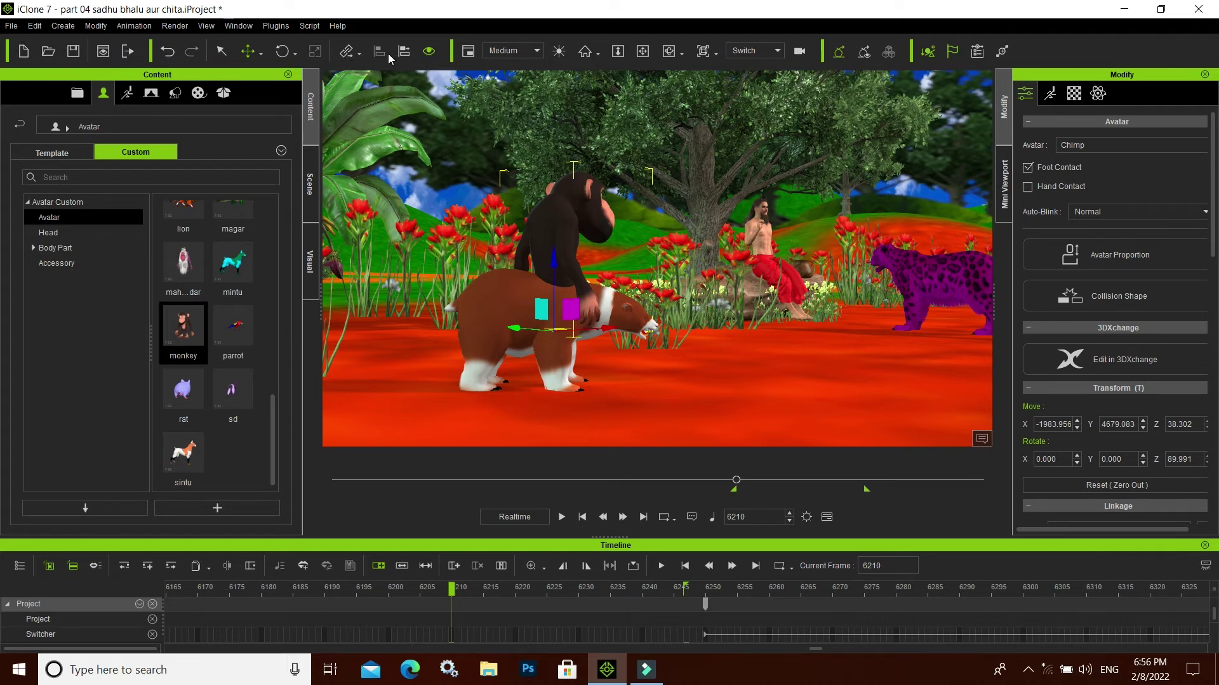
click(467, 50)
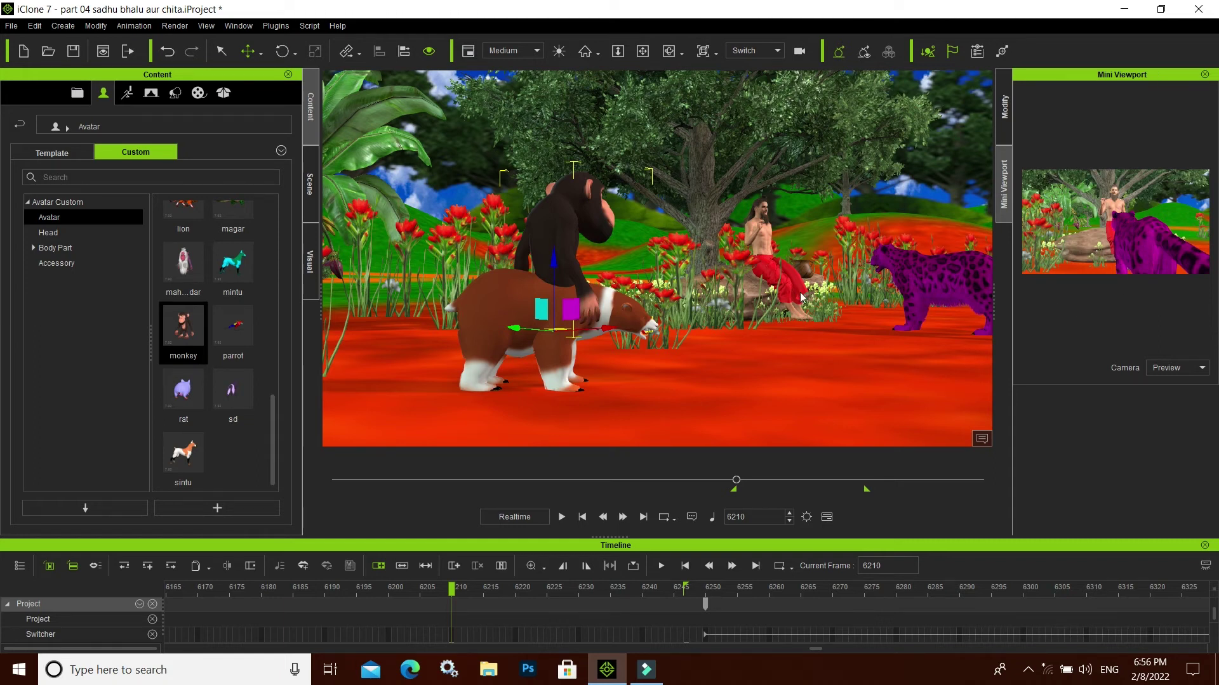
Step: Advance playback to frame 6358 and open then close the preview camera list
scroll(673, 341, up, 2)
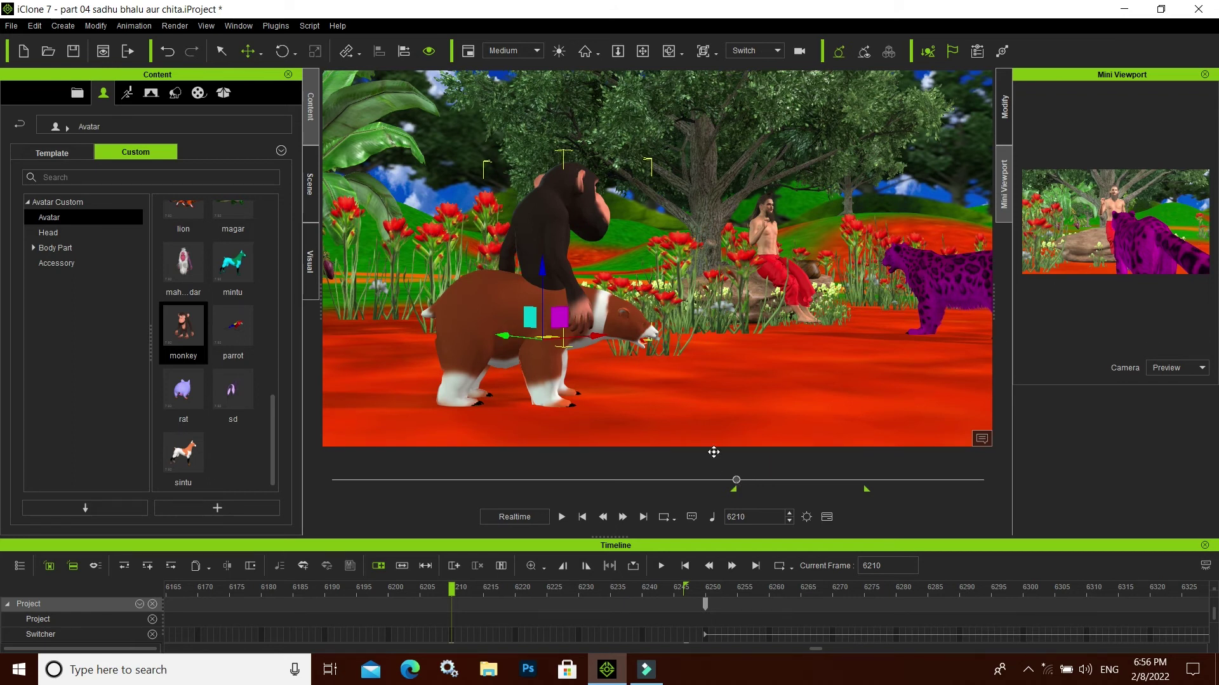
drag(736, 479, 761, 483)
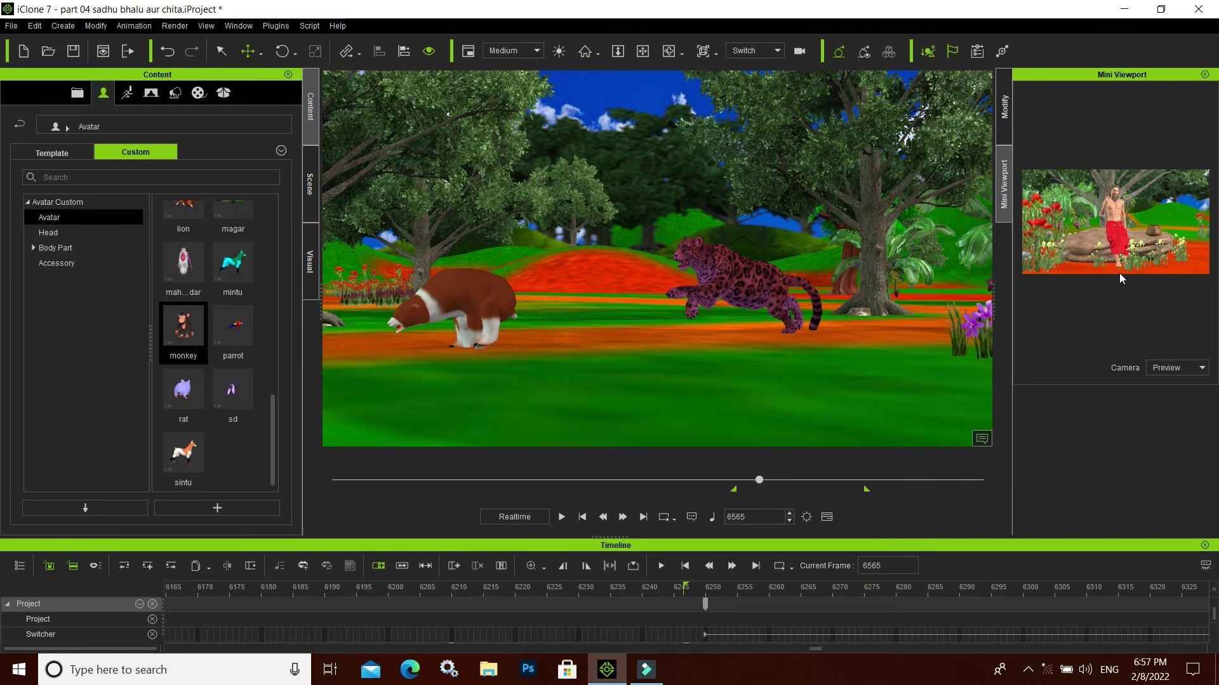
click(1202, 369)
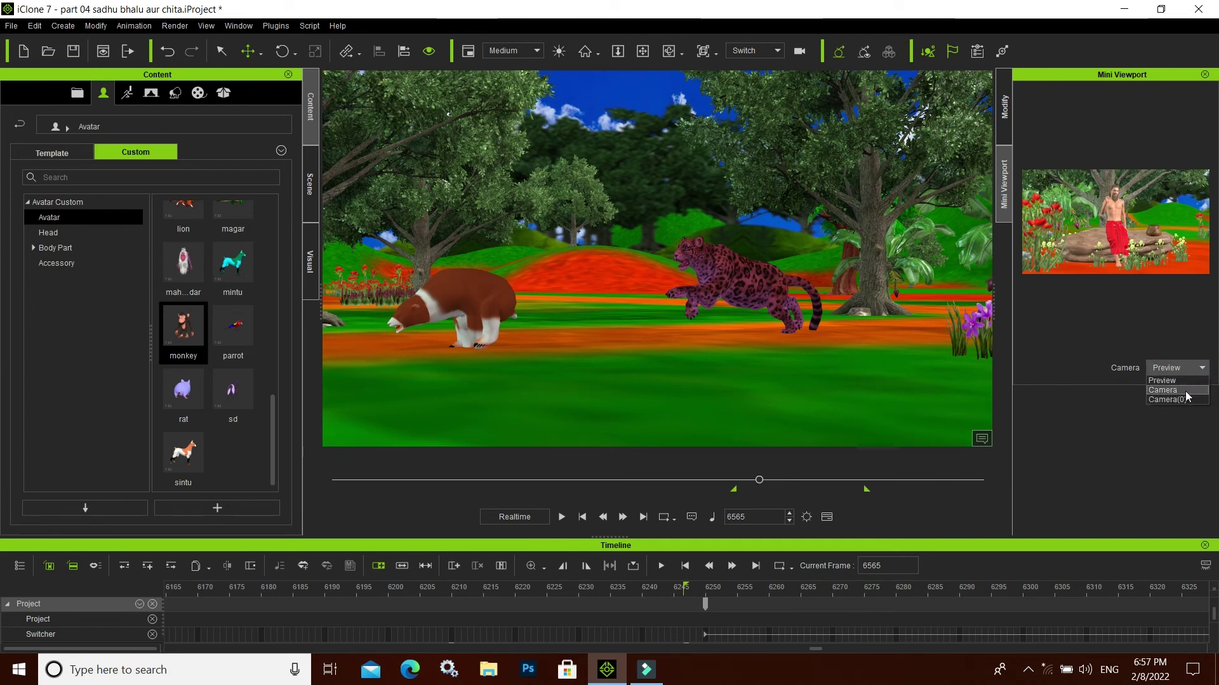
click(1175, 391)
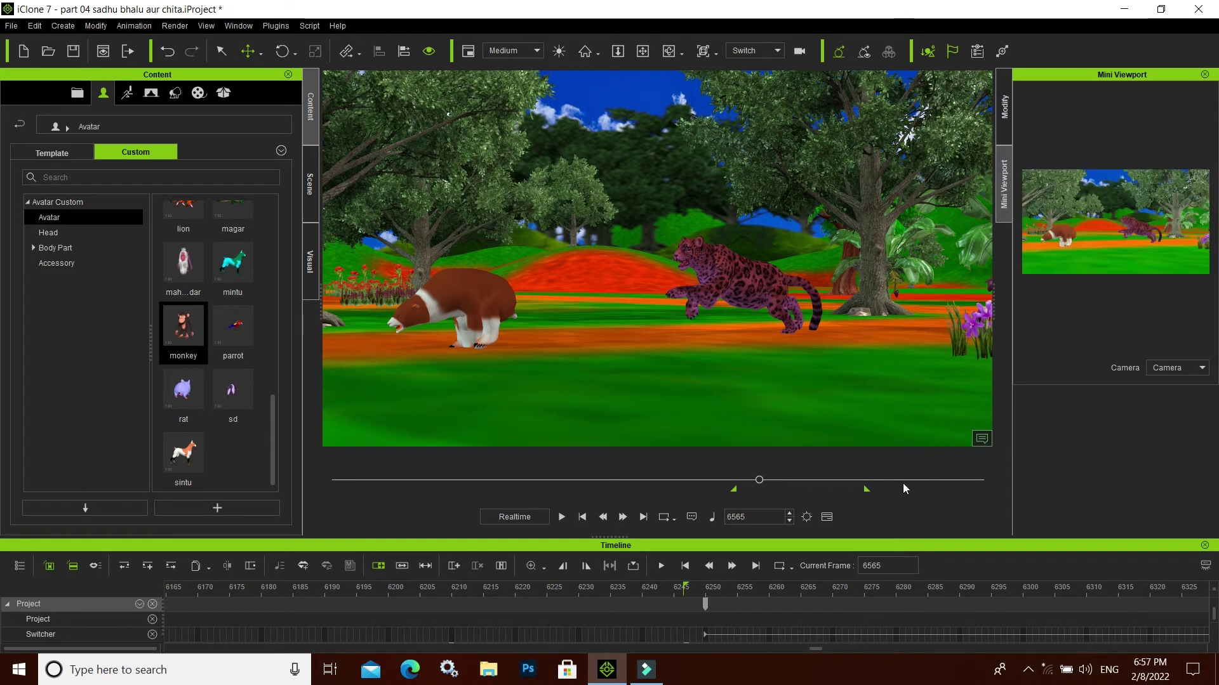
Step: Scrub to frame 6950 and zoom the viewport out on the chimp riding the bear
click(784, 478)
drag(787, 482, 769, 481)
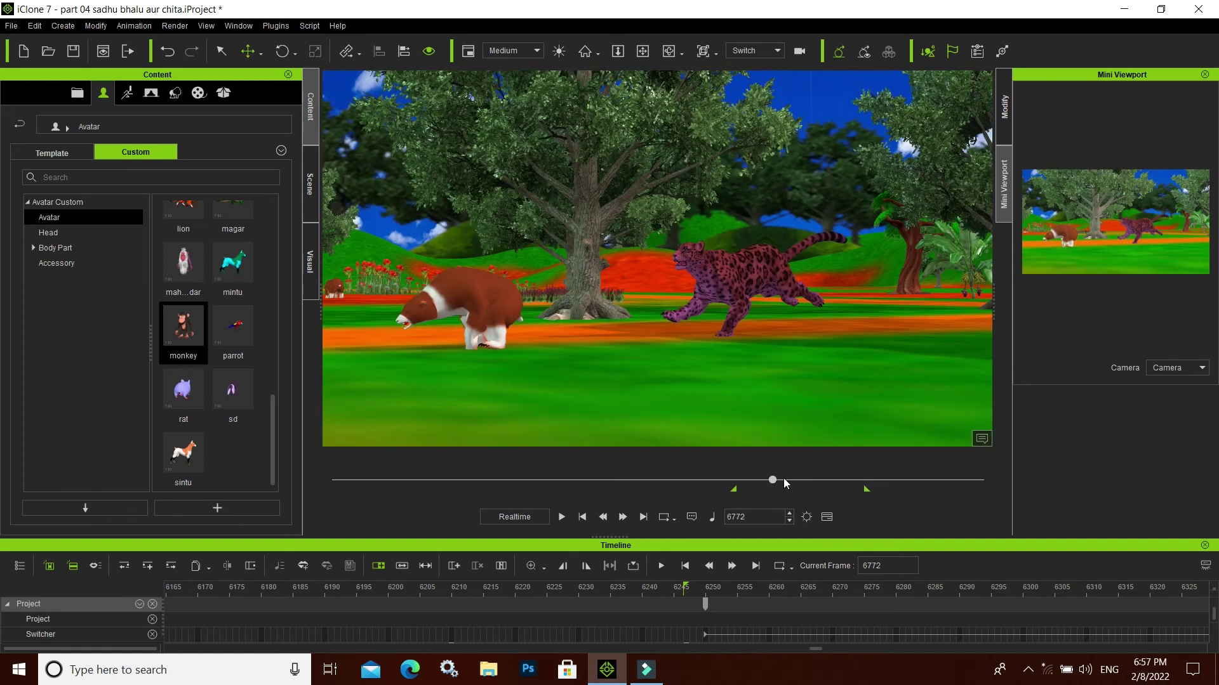
click(784, 480)
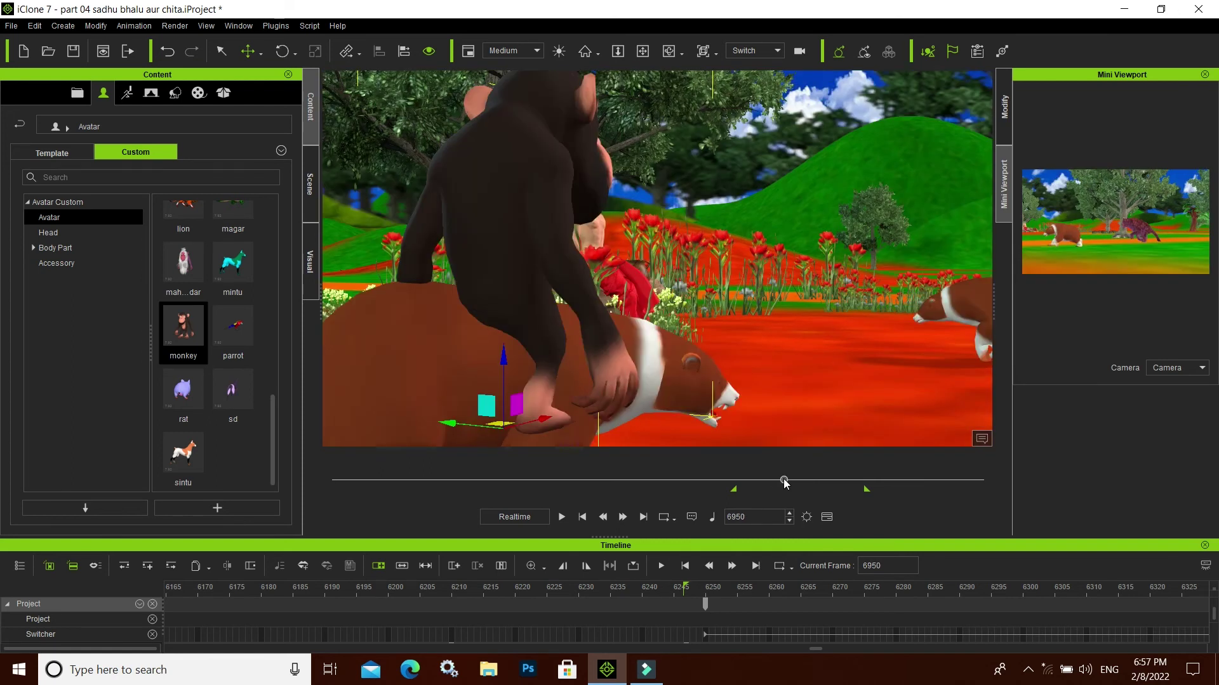
scroll(768, 365, down, 2)
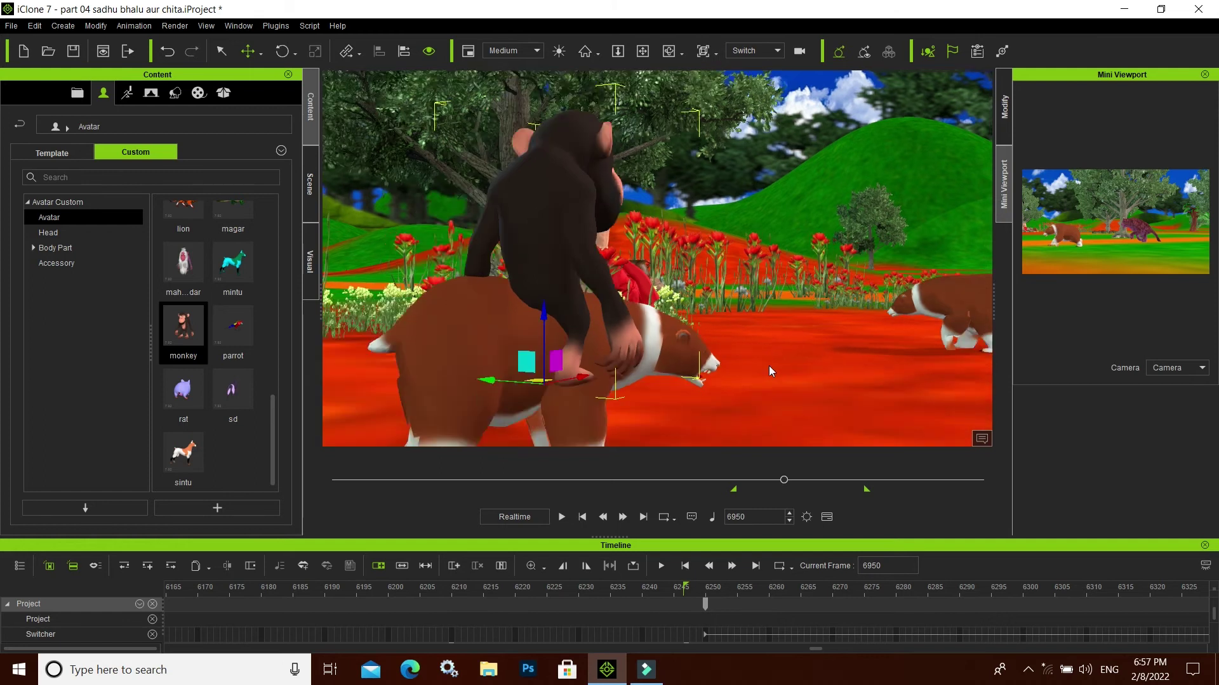
scroll(768, 365, down, 2)
scroll(732, 394, down, 2)
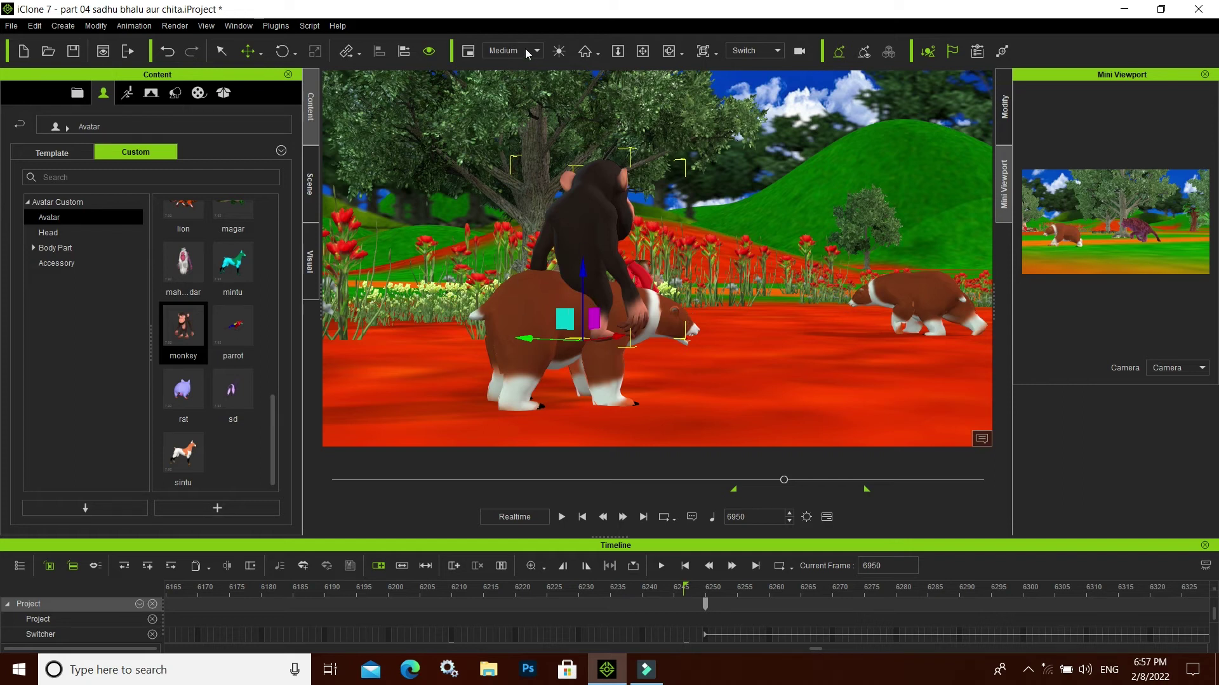
Step: Keep Medium display quality, toggle the auxiliary light off and on, and frame the chimp and bear
click(527, 48)
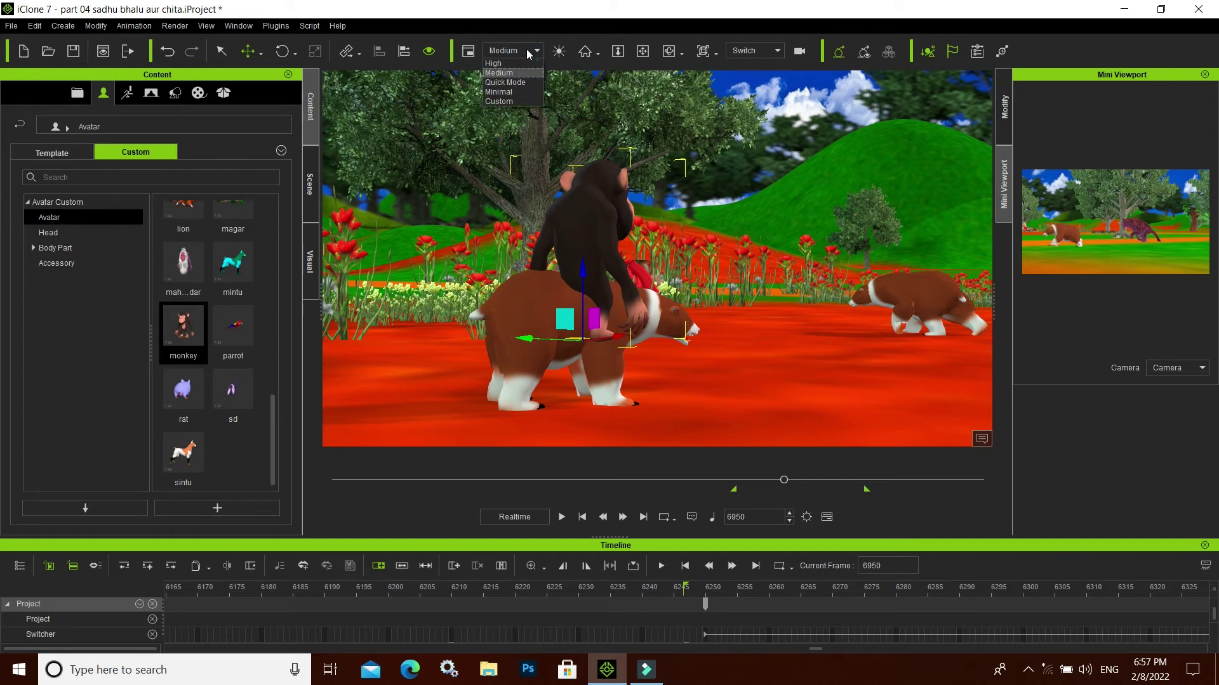
click(501, 73)
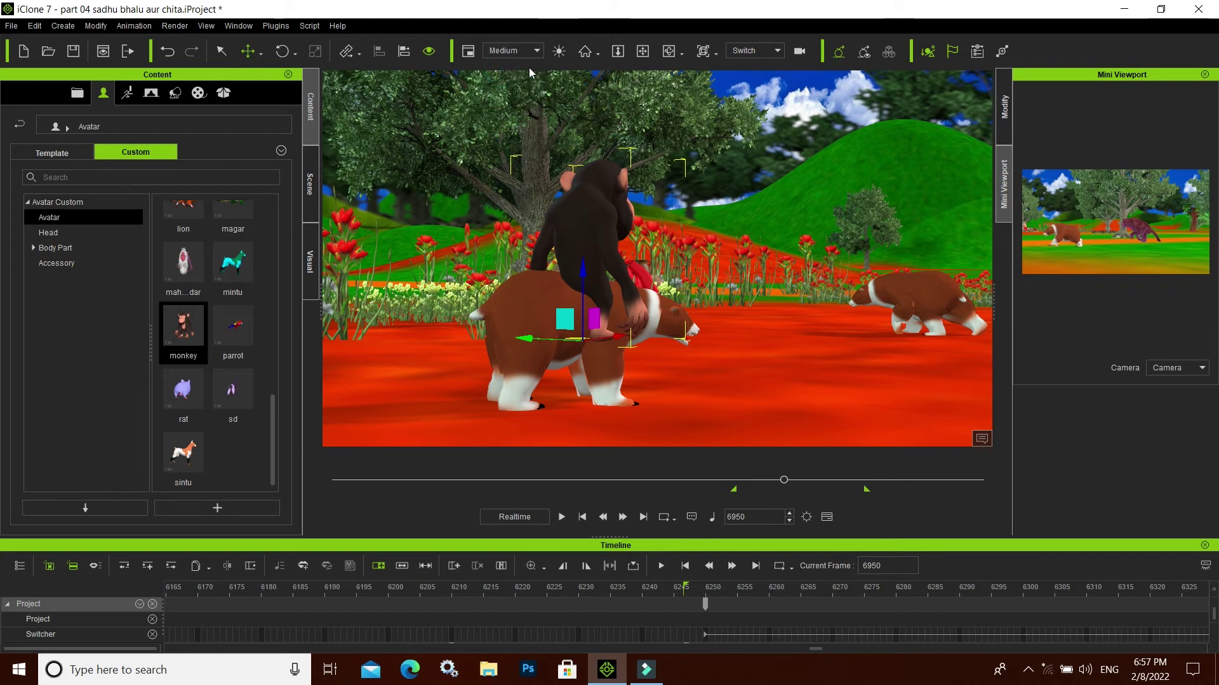
click(562, 53)
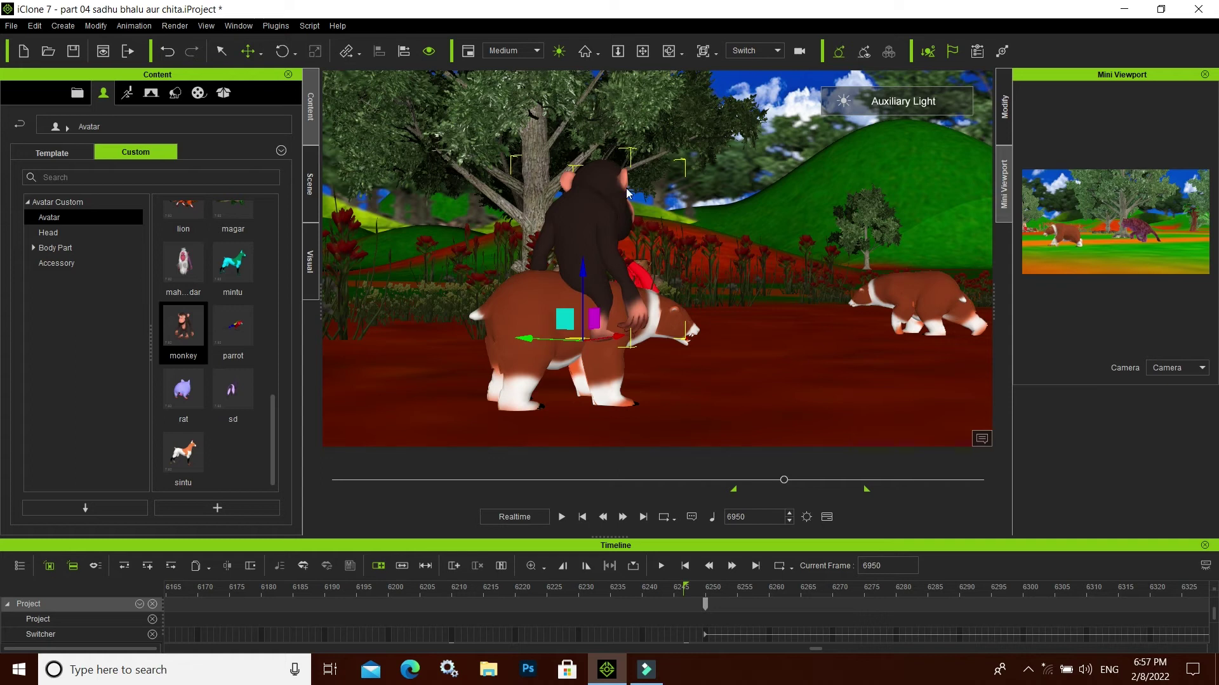
click(558, 51)
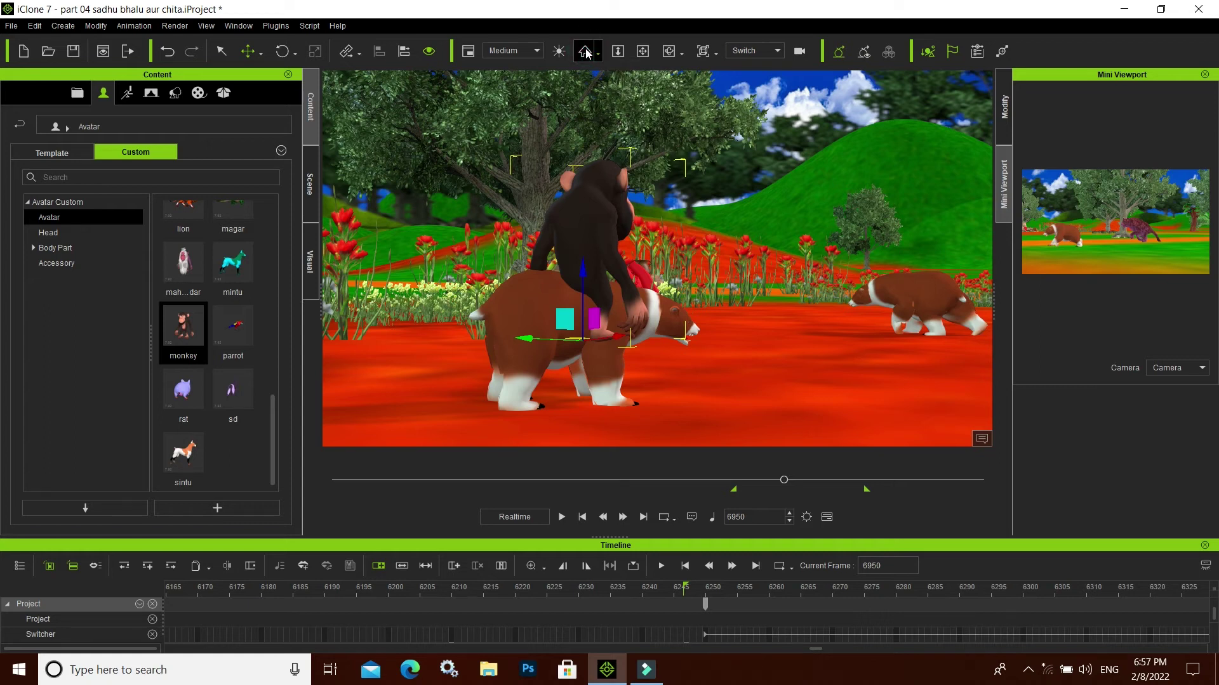
click(585, 51)
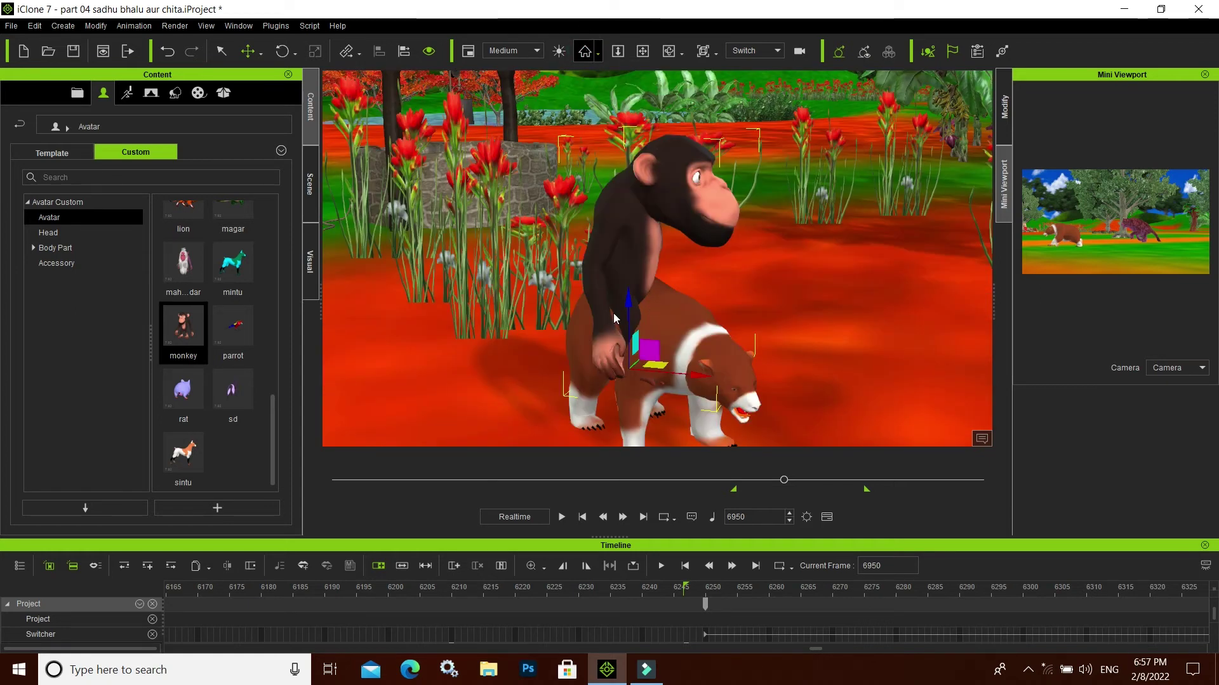
Step: Return to start frame 6247, then zoom and orbit the view around the chimp and bear
click(582, 516)
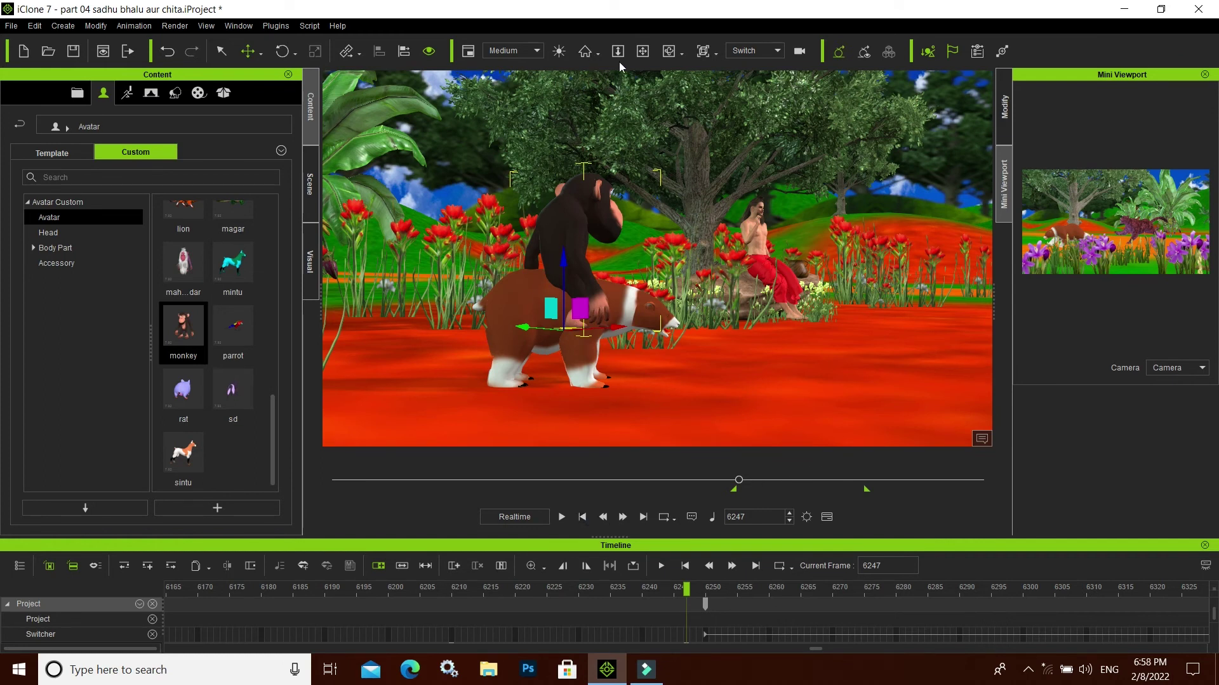
click(669, 54)
click(619, 53)
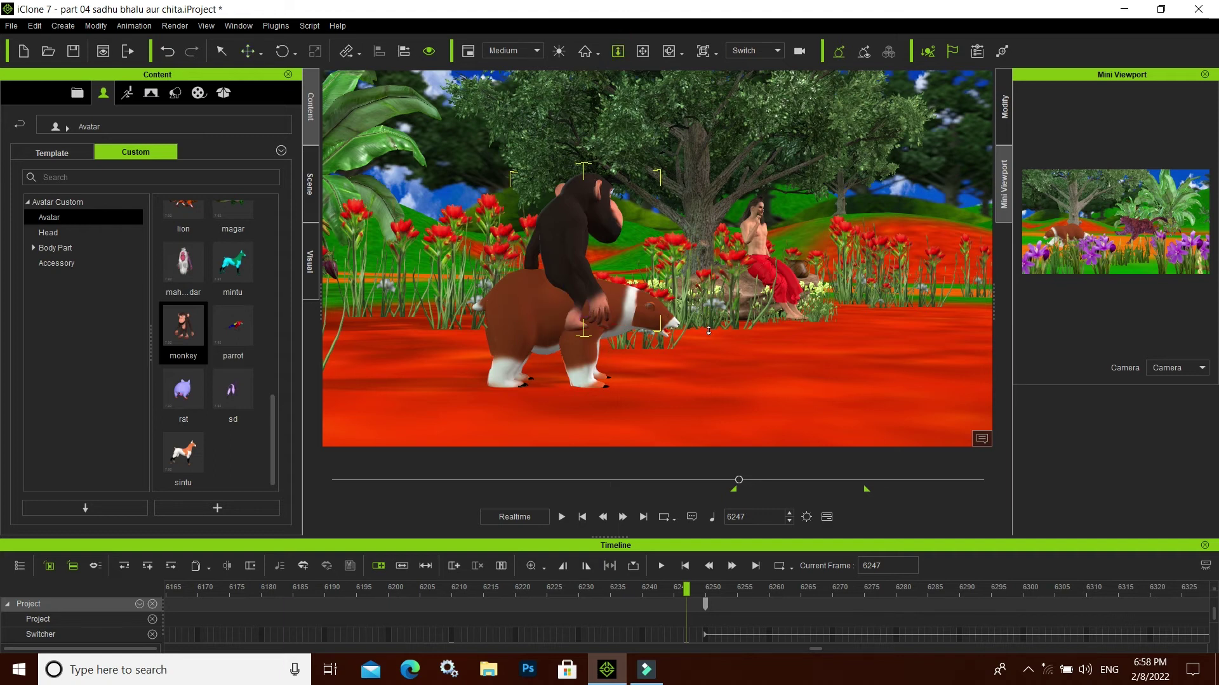
click(702, 330)
drag(731, 394, 730, 372)
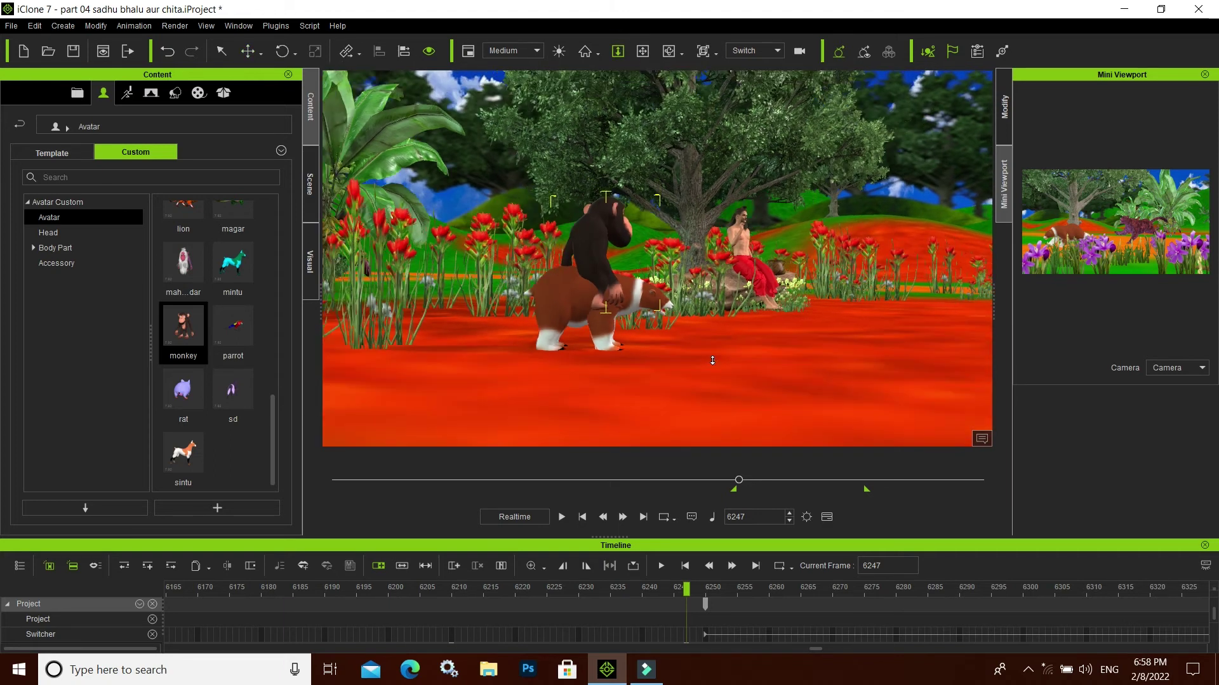
click(644, 53)
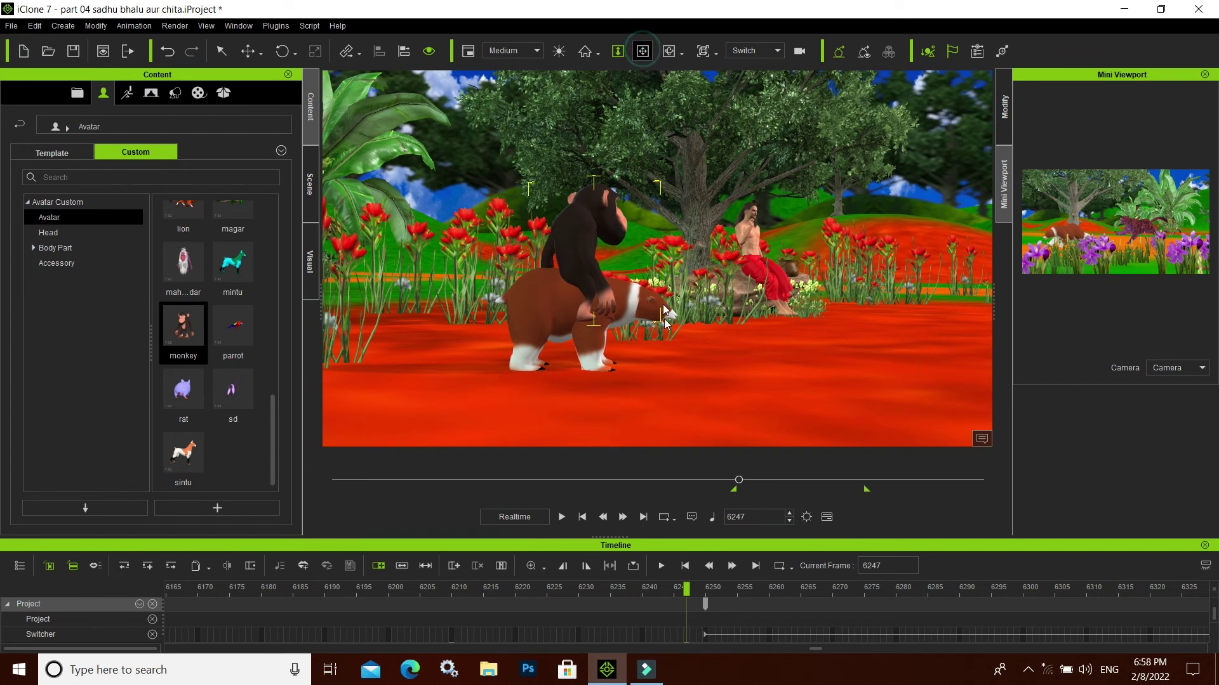
click(645, 363)
mouse_move(664, 344)
mouse_down()
mouse_move(653, 114)
mouse_move(676, 60)
mouse_up()
Step: Orbit and pan the view so the sadhu sits behind the chimp and bear
click(670, 52)
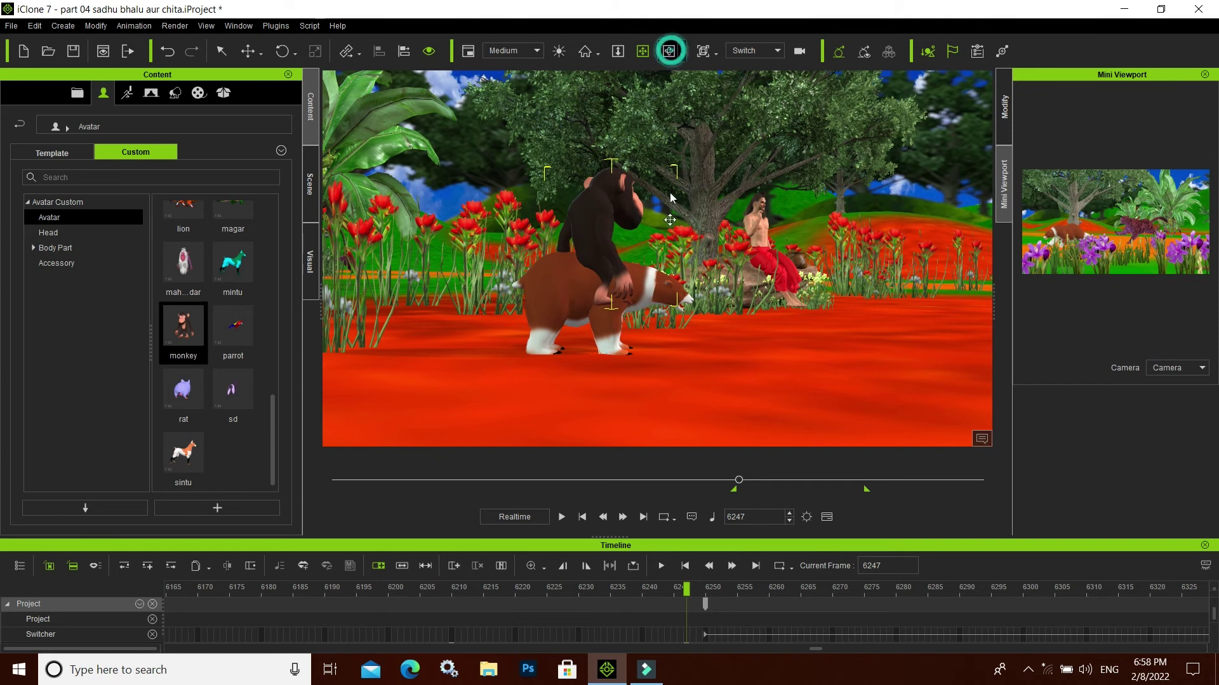
drag(669, 368, 683, 366)
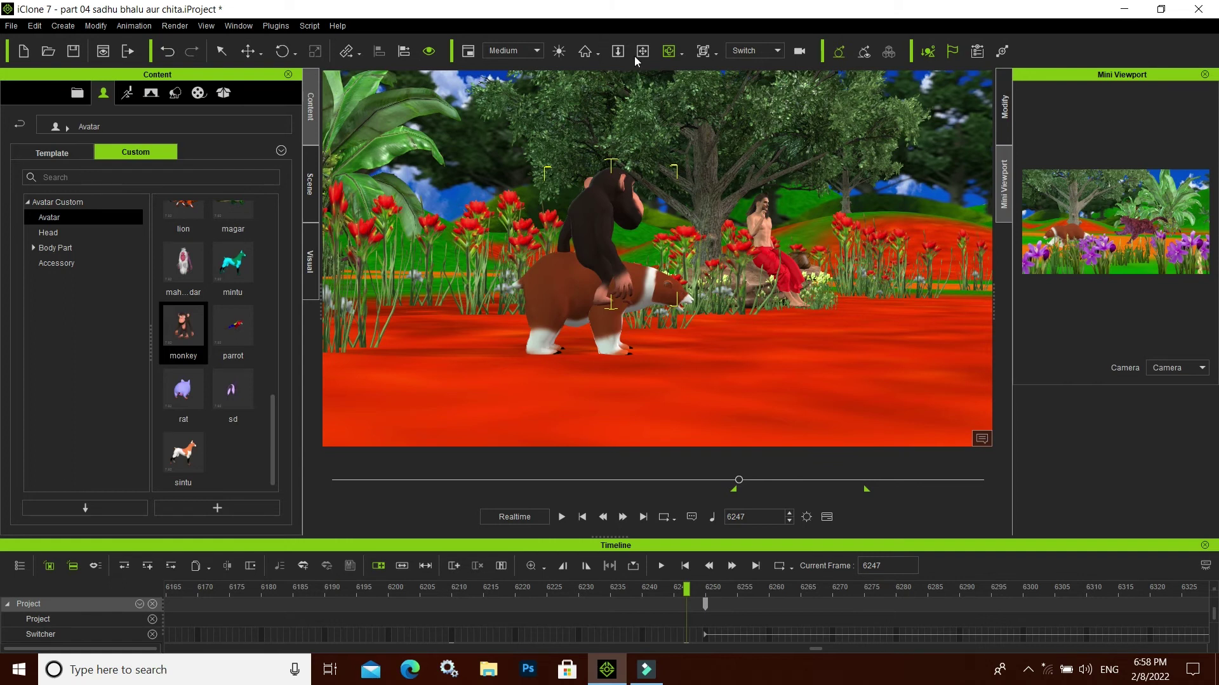
mouse_move(551, 383)
mouse_down()
mouse_move(575, 379)
mouse_move(557, 382)
mouse_up()
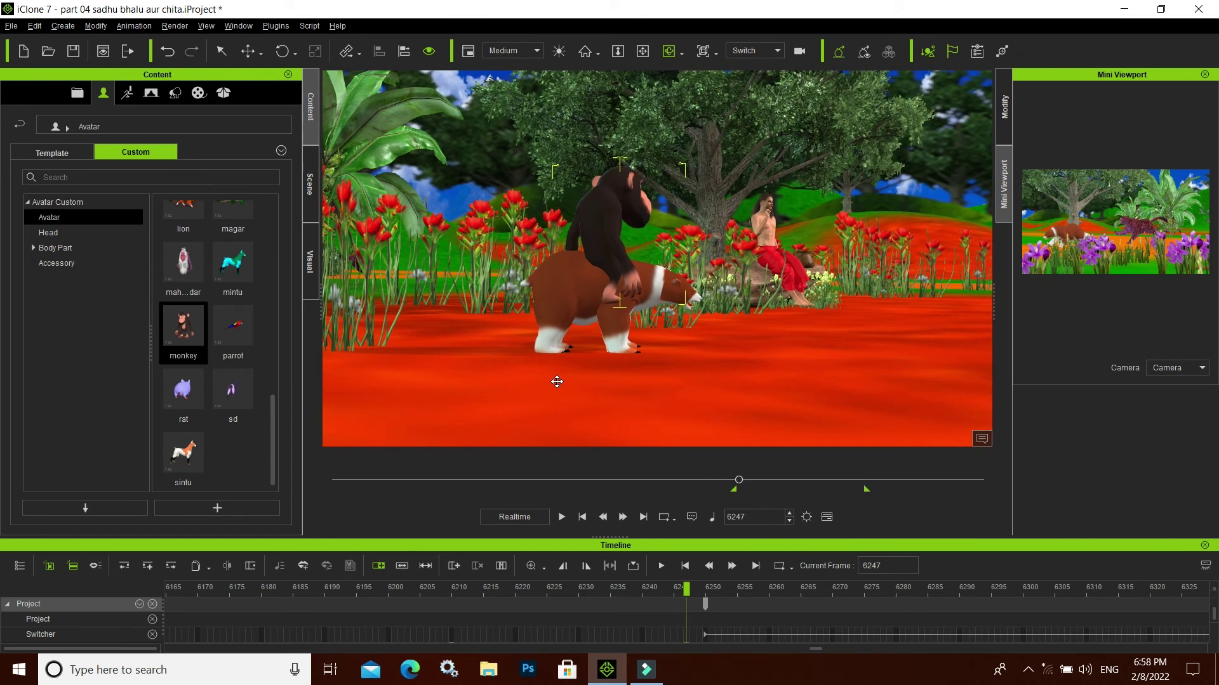
drag(584, 369, 583, 370)
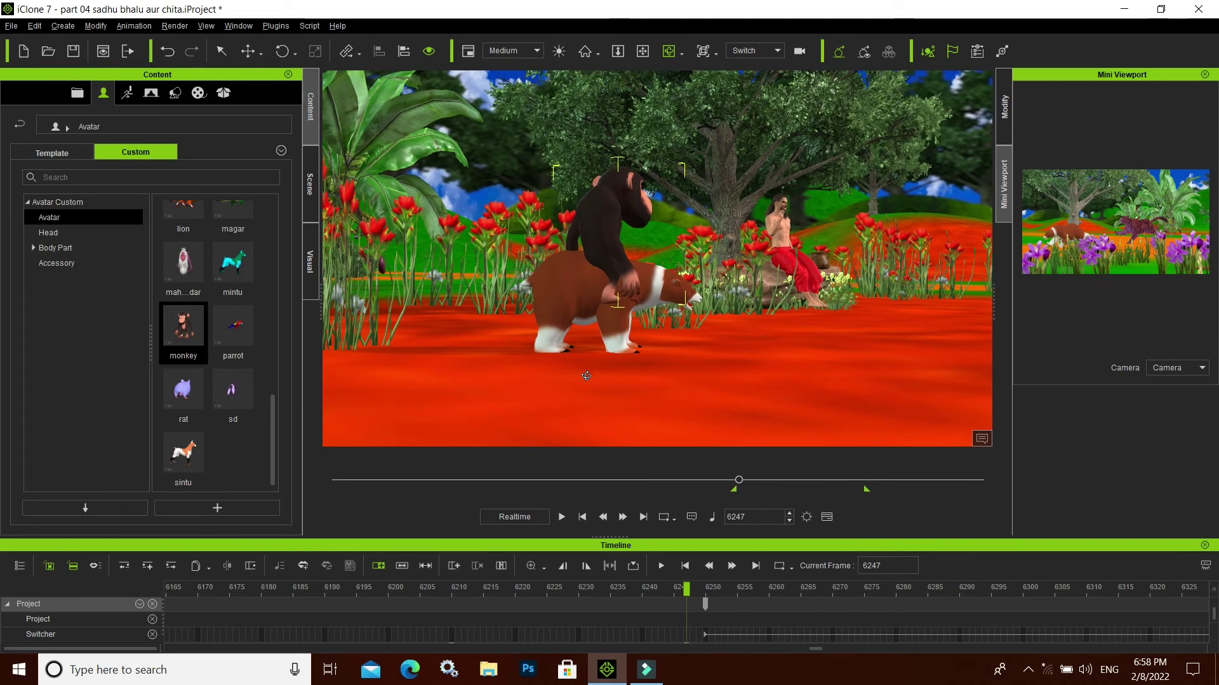
scroll(589, 347, up, 3)
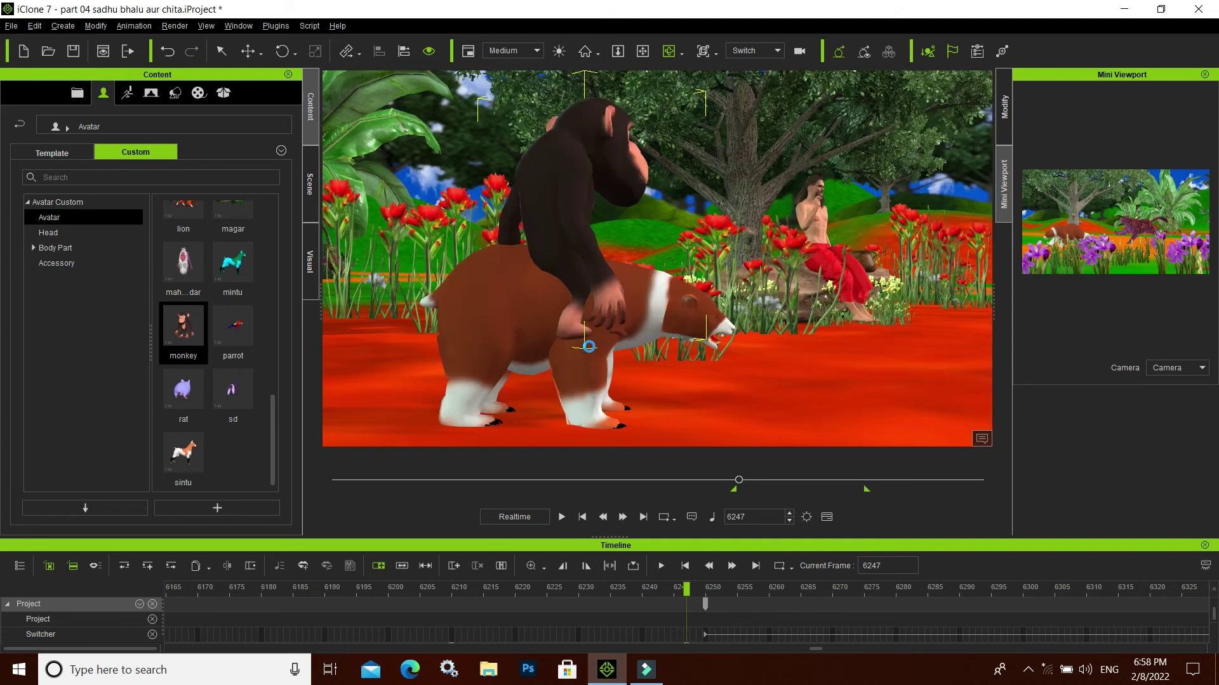
scroll(589, 346, down, 3)
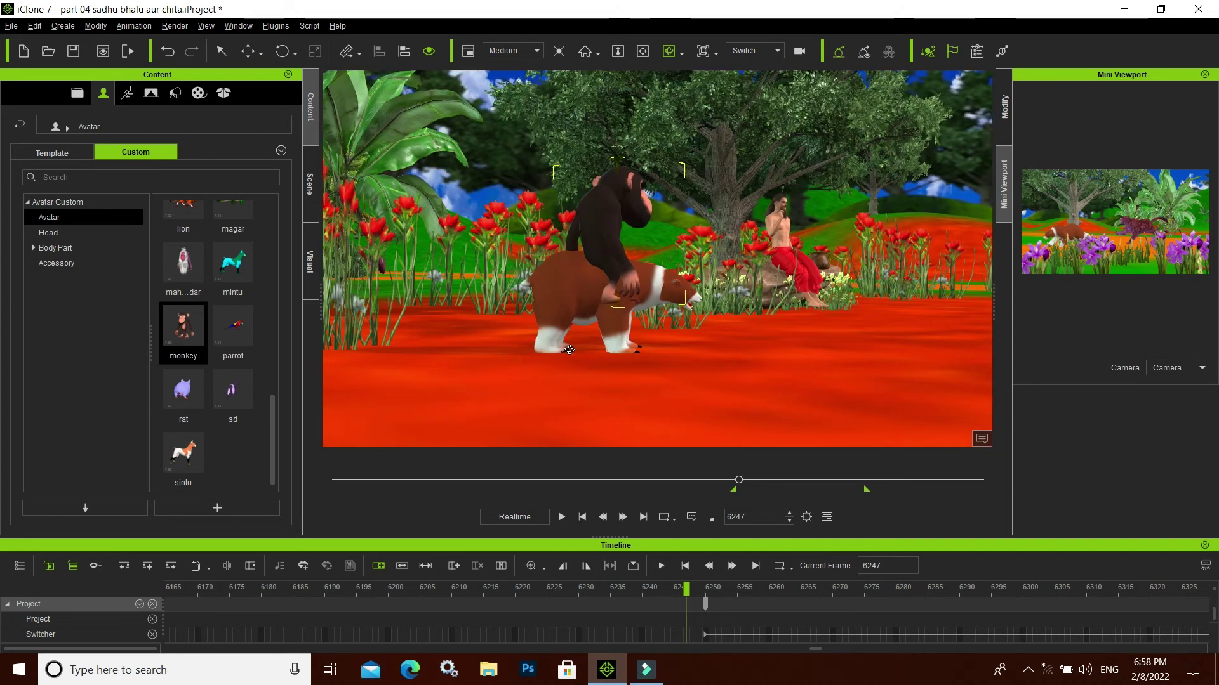
right_drag(581, 352, 588, 353)
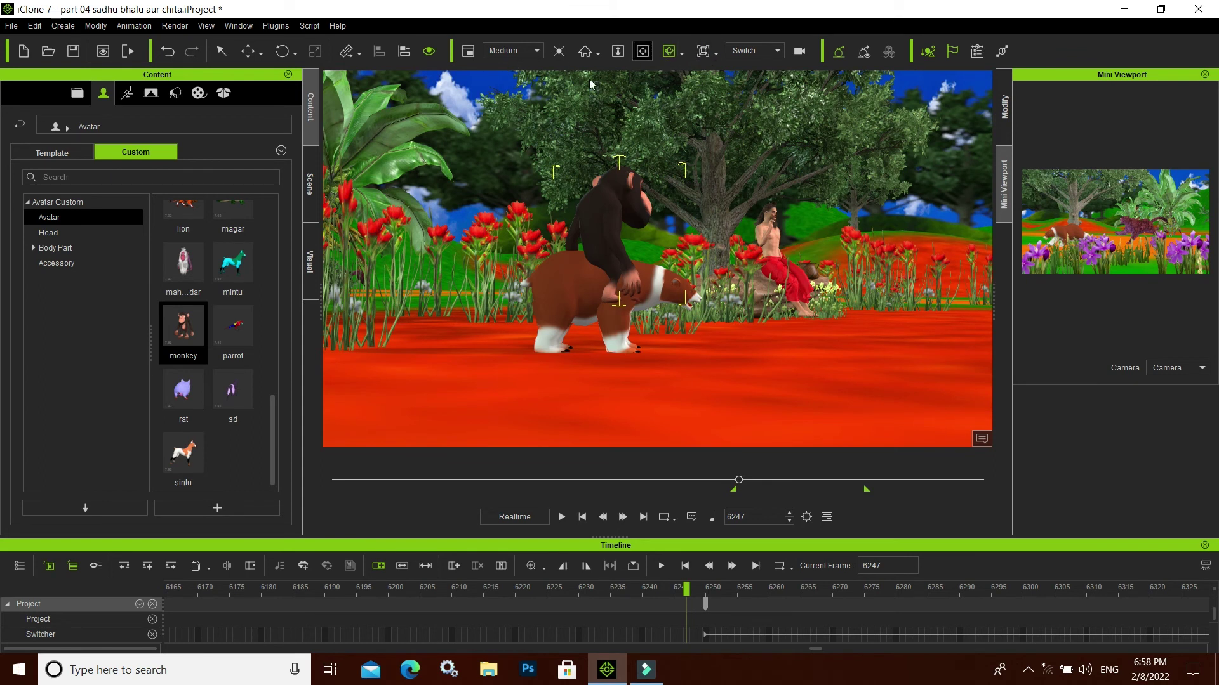
Step: Switch the viewport to the Right preset view and try another preset angle
click(717, 56)
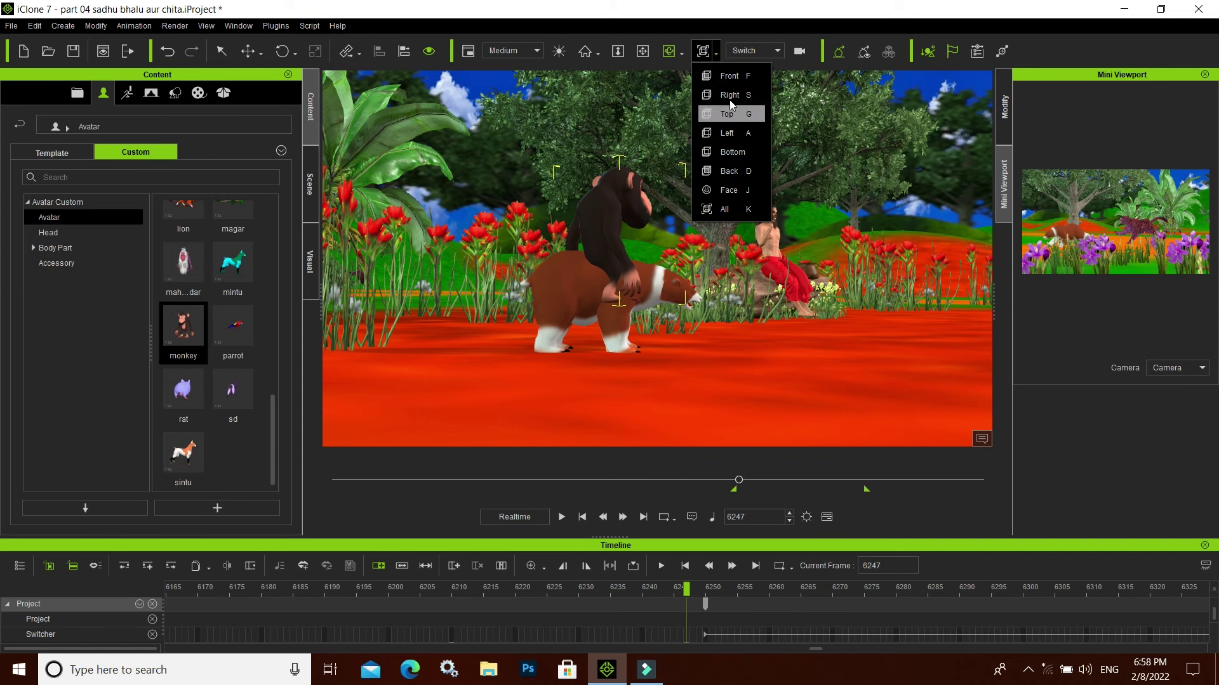
click(735, 97)
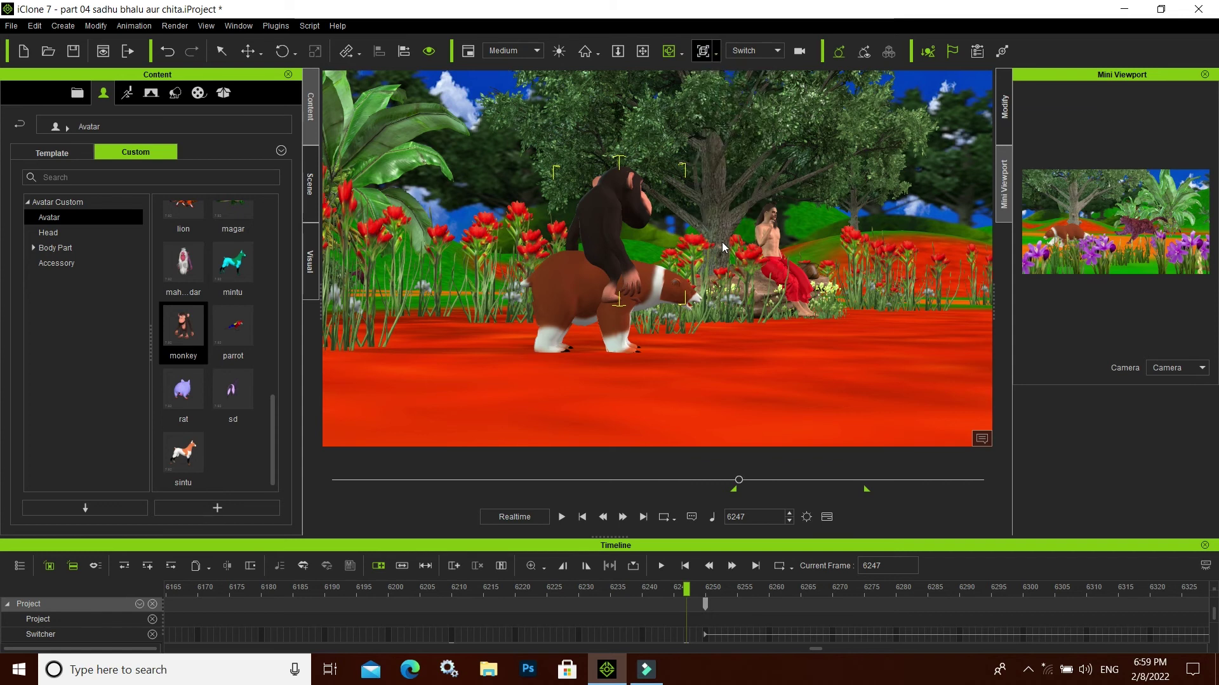
click(714, 50)
click(724, 78)
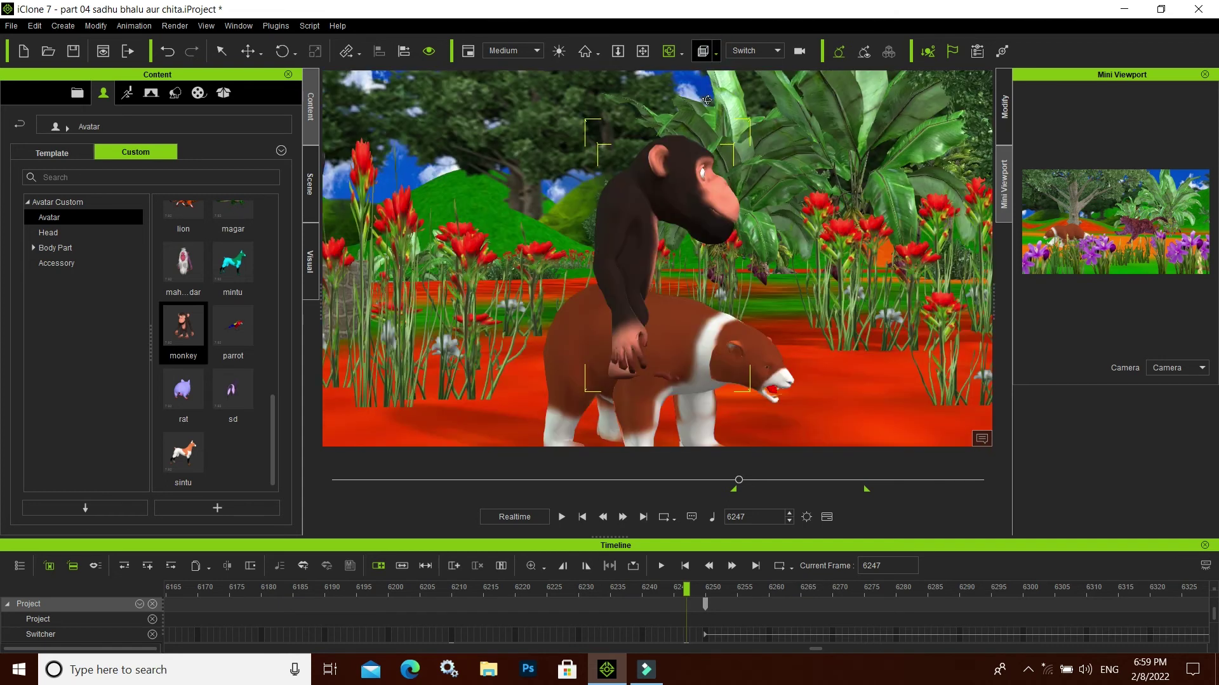
Step: Keep the camera setting on Switch, then zoom and orbit around the chimp and bear
click(776, 51)
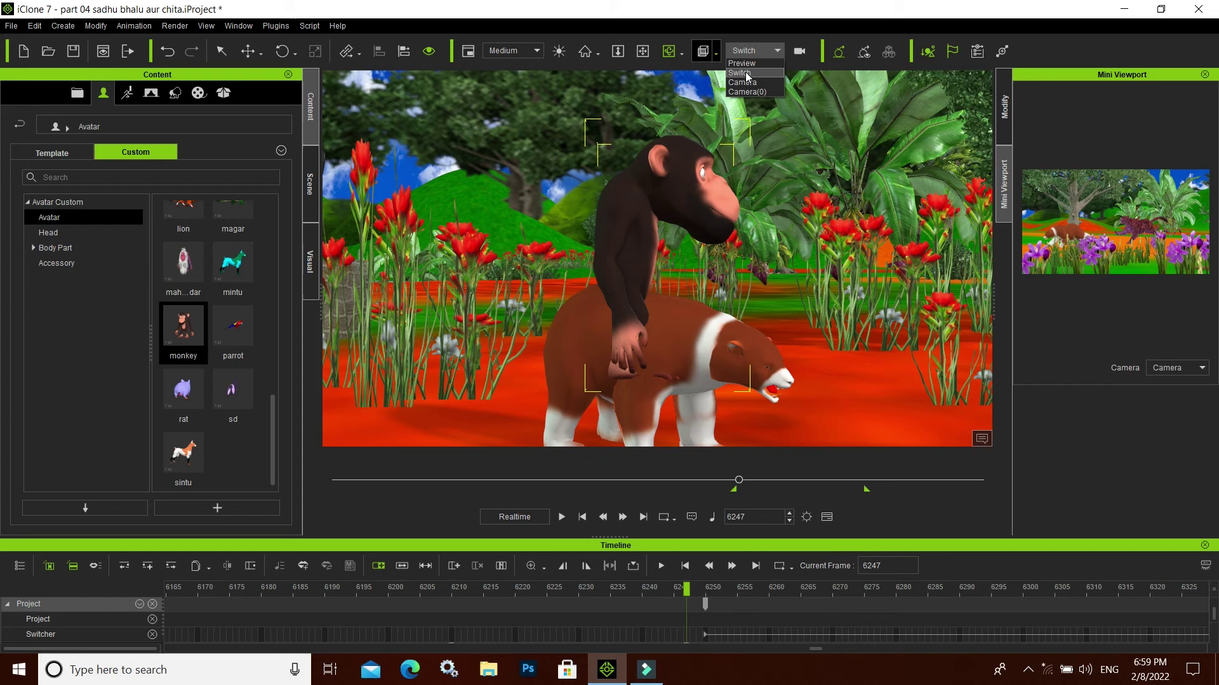
click(743, 73)
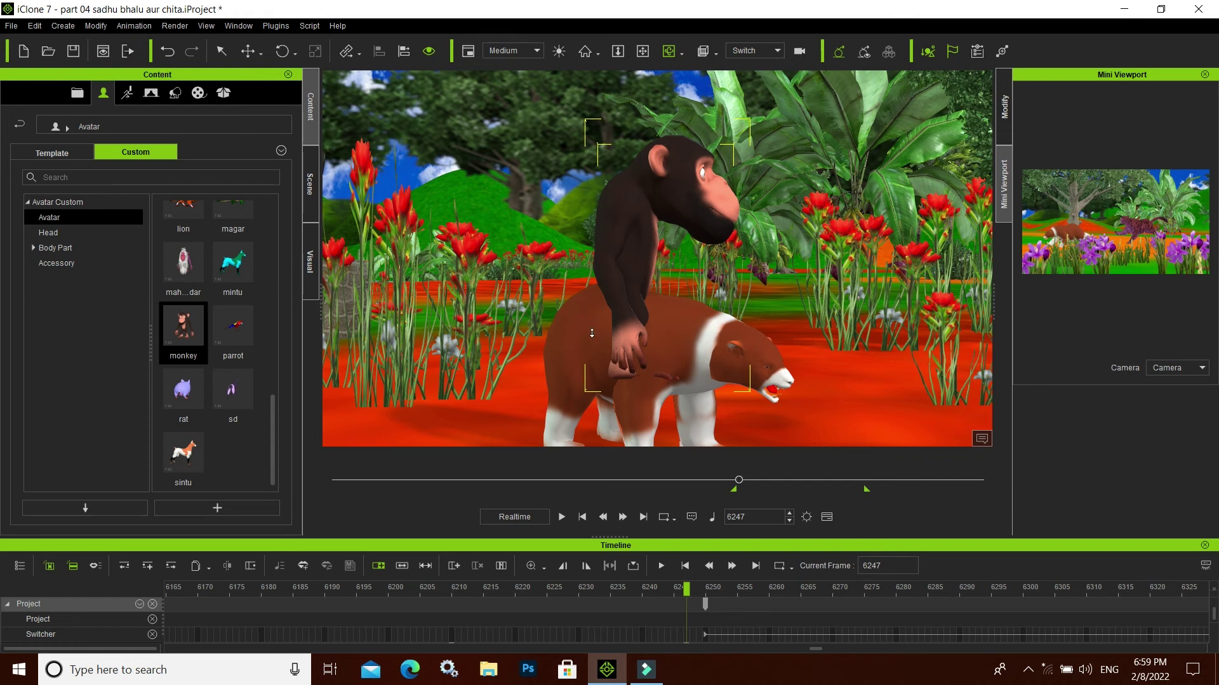
scroll(596, 330, down, 2)
mouse_move(655, 337)
right_down()
mouse_move(561, 348)
mouse_move(559, 381)
right_up()
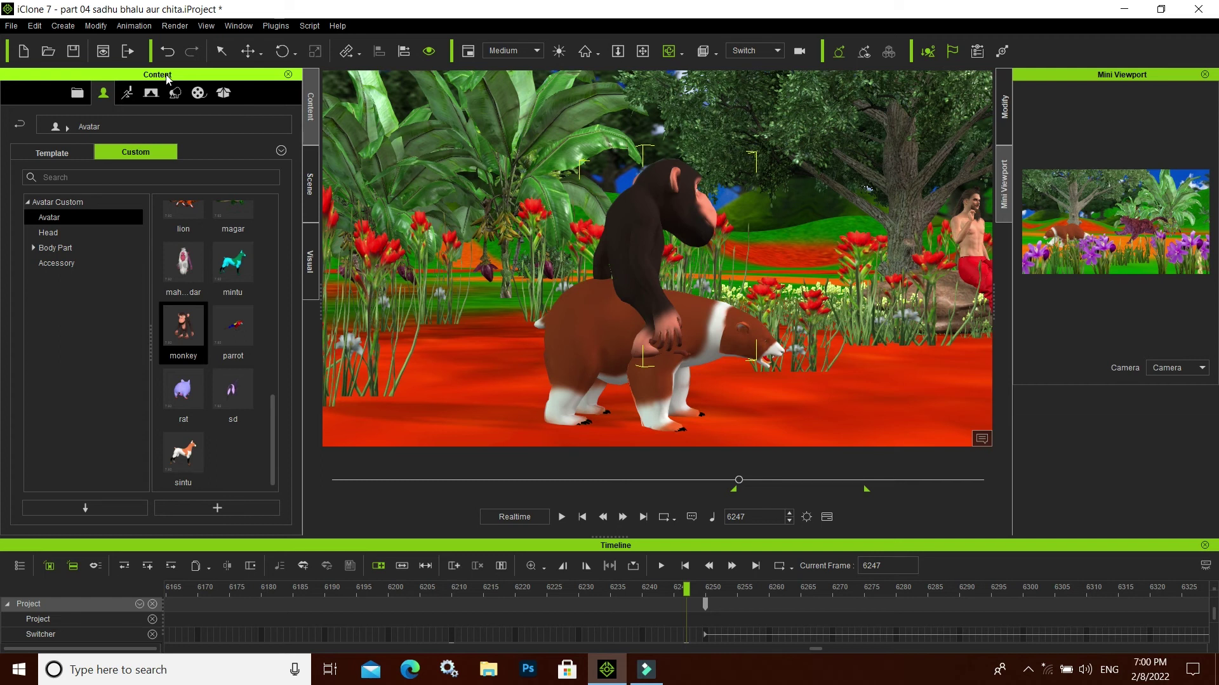
Step: Open the Project library, toggle between built-in and Custom projects, and view Character templates
click(76, 94)
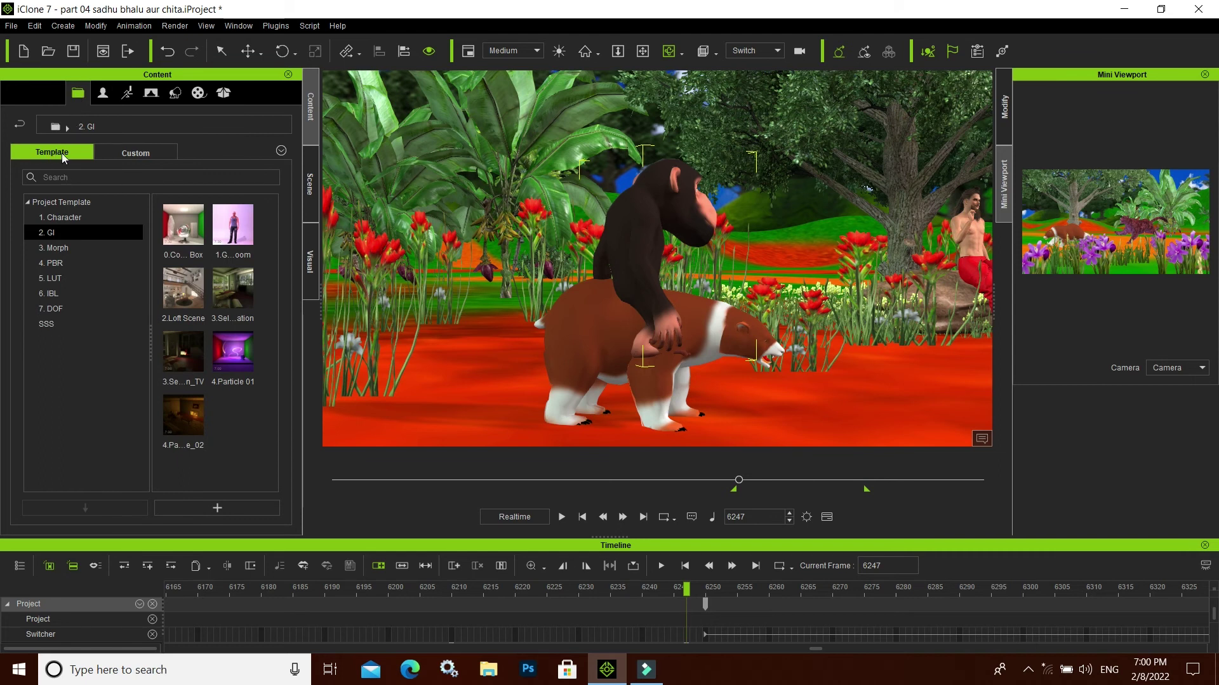
click(139, 154)
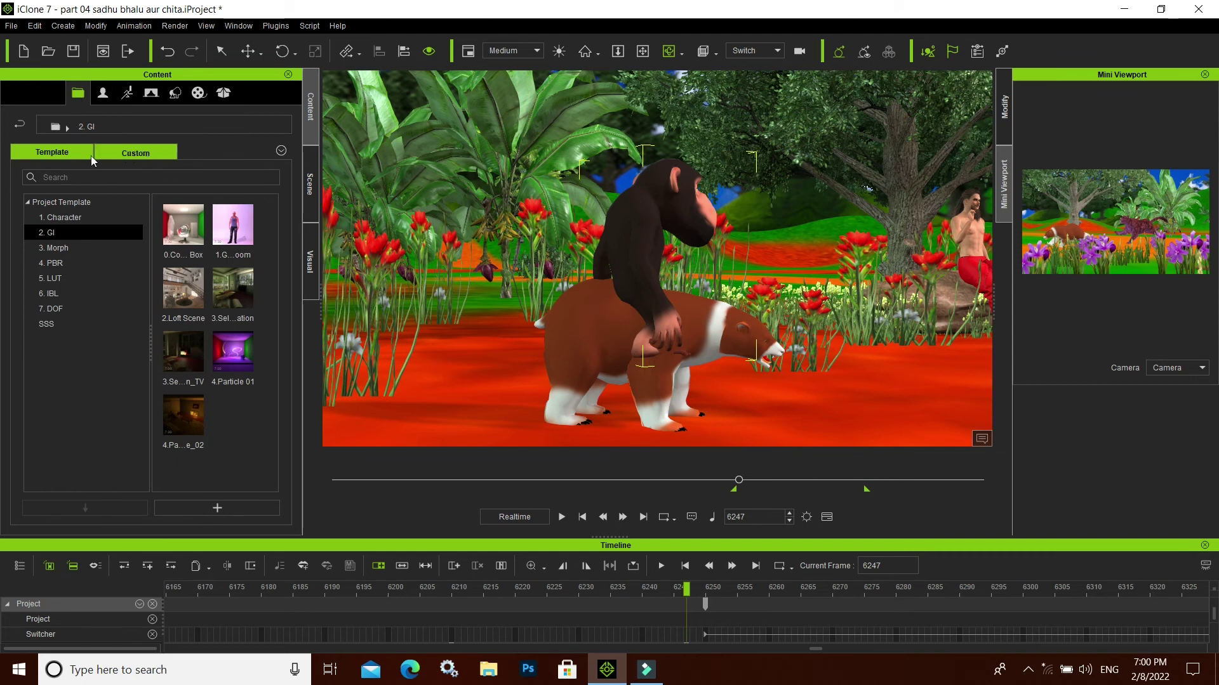
click(49, 152)
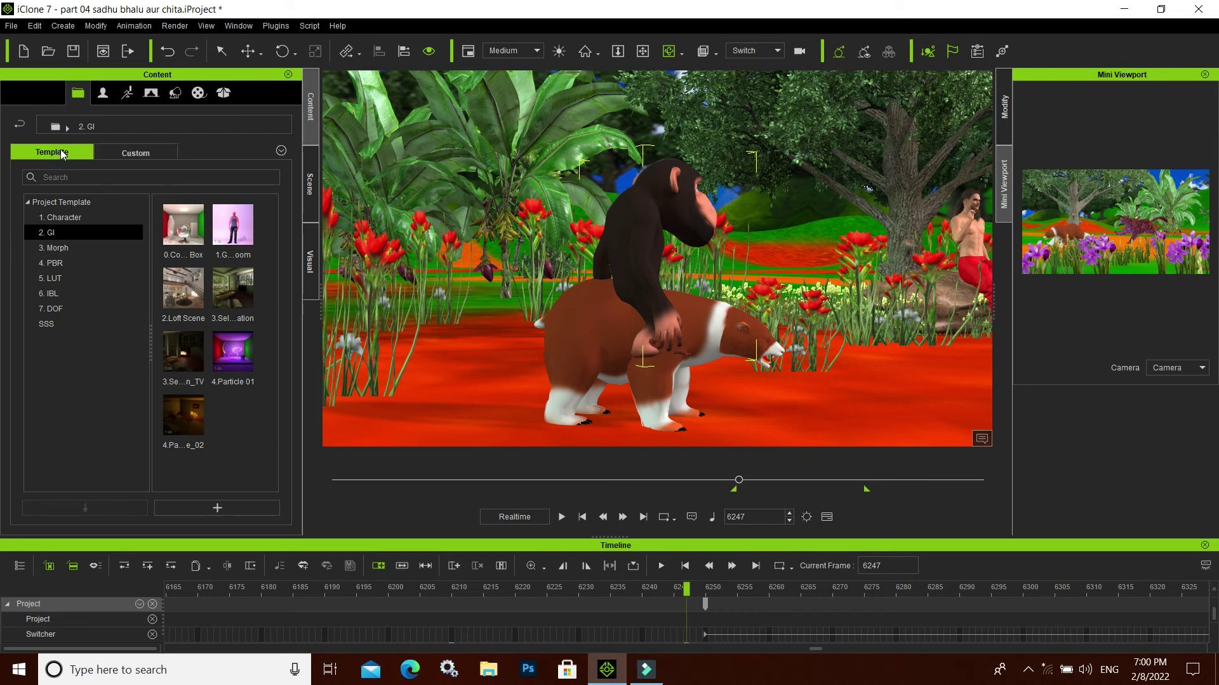
click(102, 219)
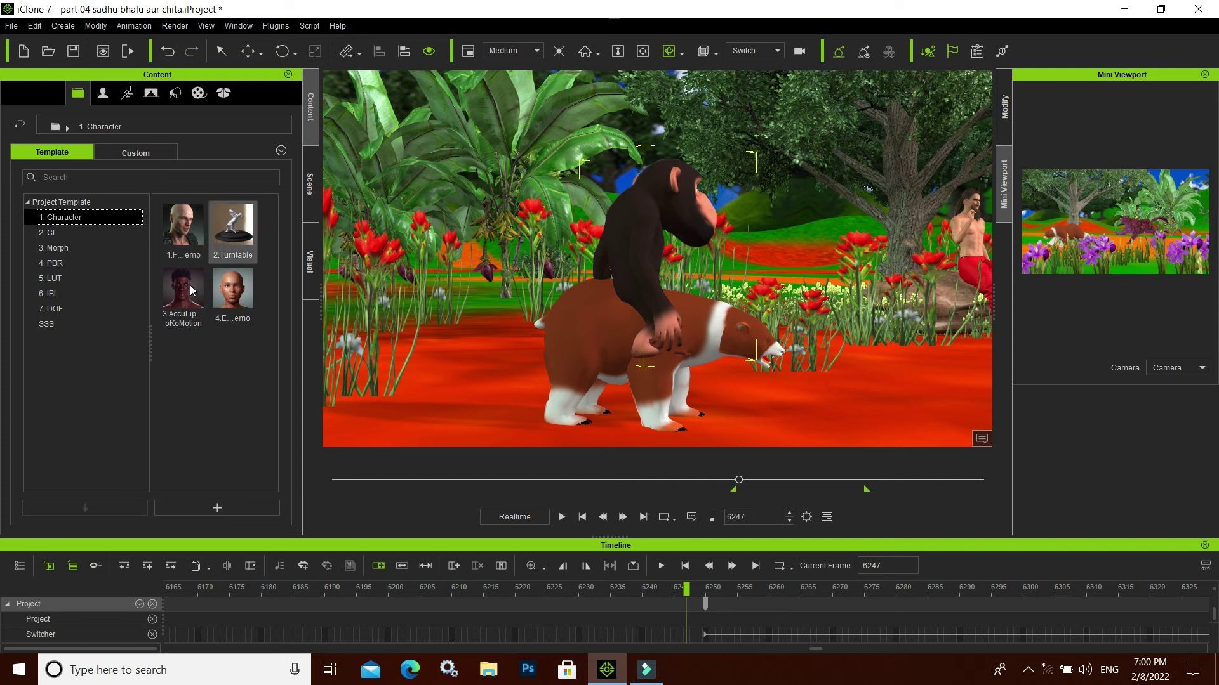
click(141, 154)
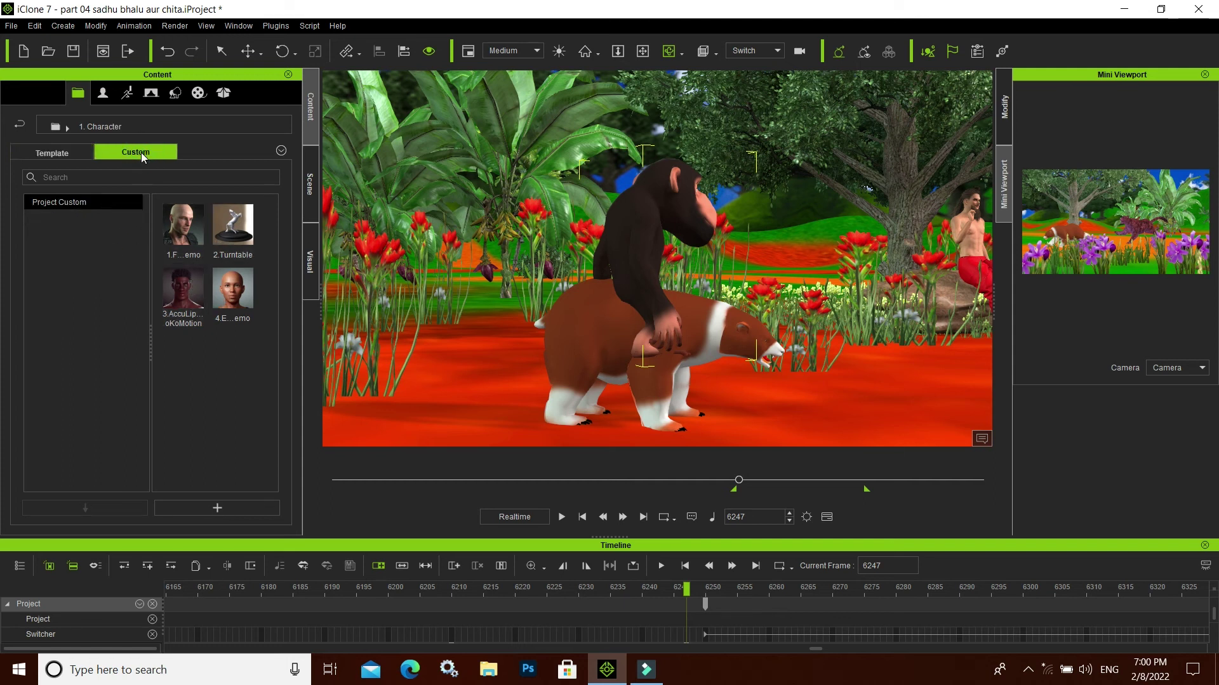
click(43, 151)
Step: Browse GI, Morph, Character and PBR templates, check Custom, and return to 3. Morph
click(55, 232)
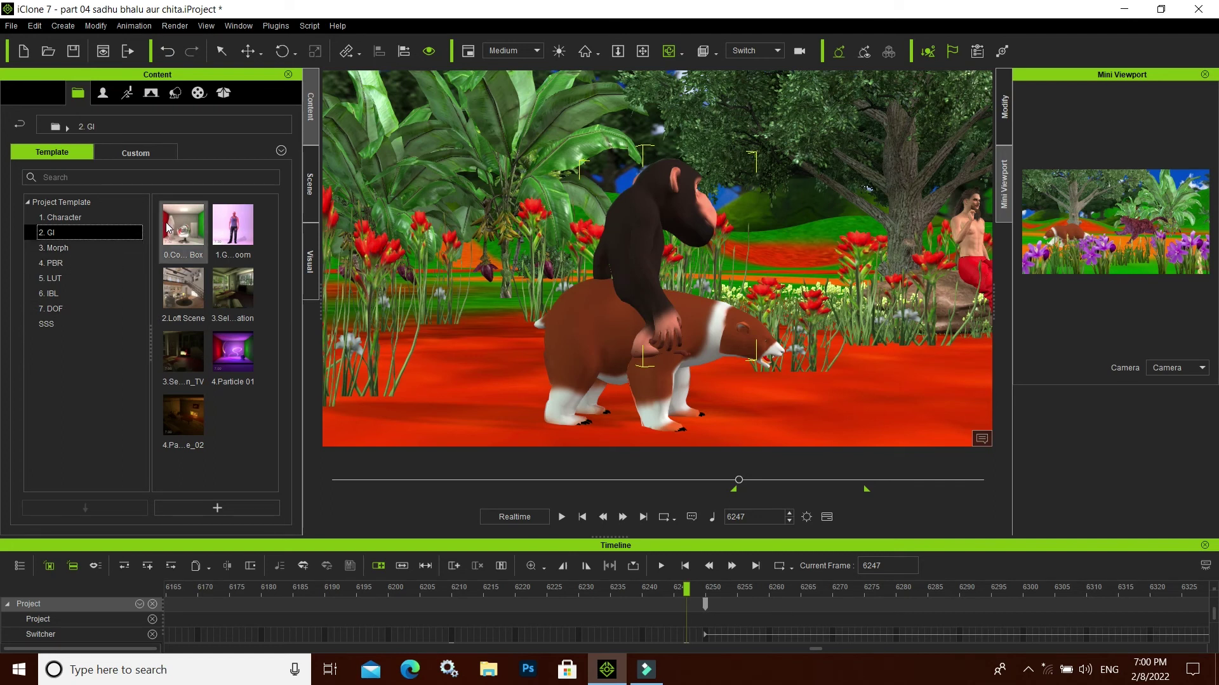
mouse_move(181, 226)
click(74, 248)
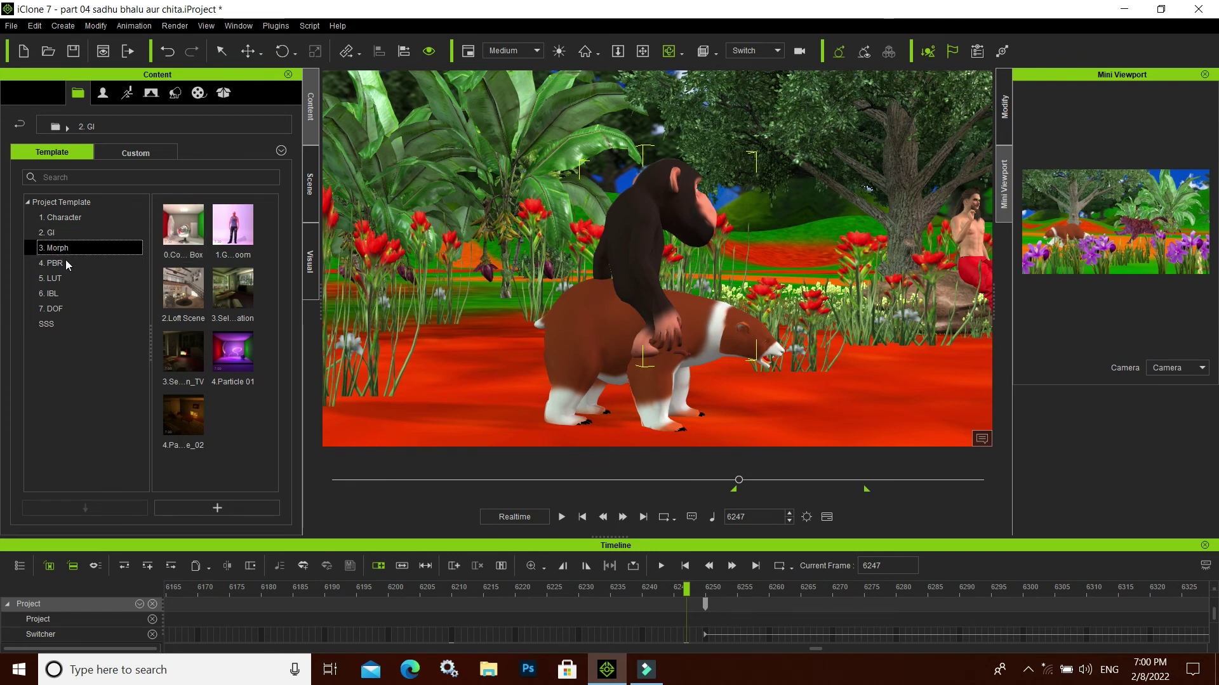
click(68, 217)
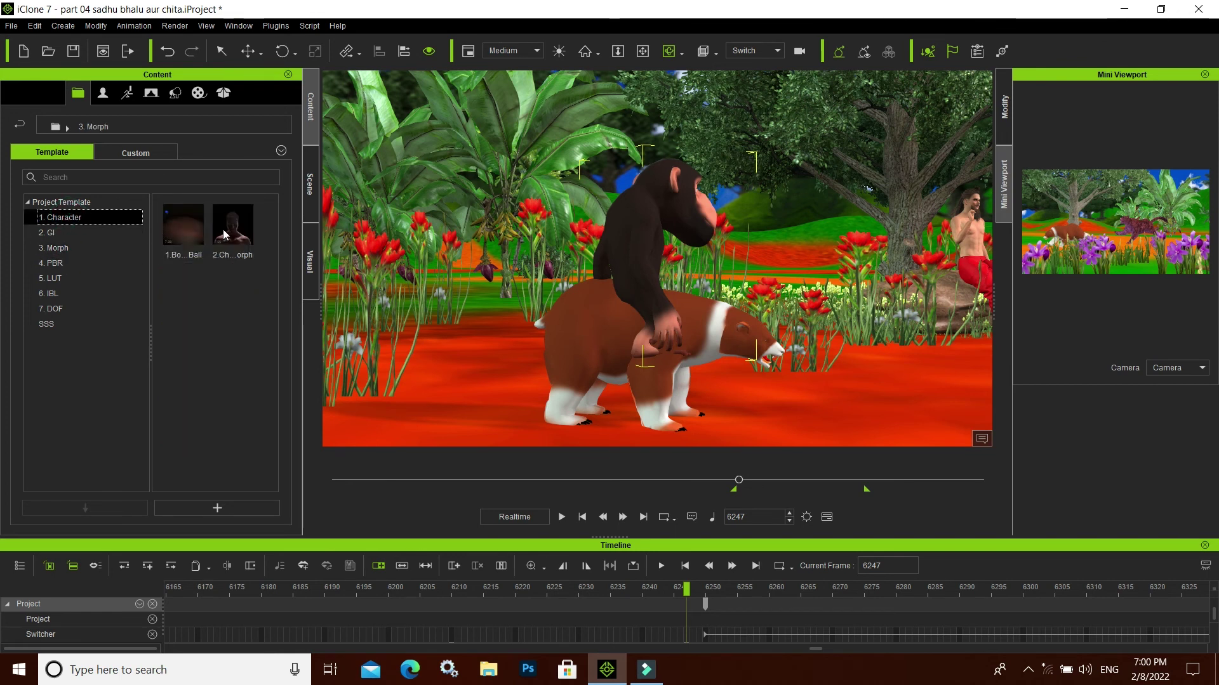
click(67, 263)
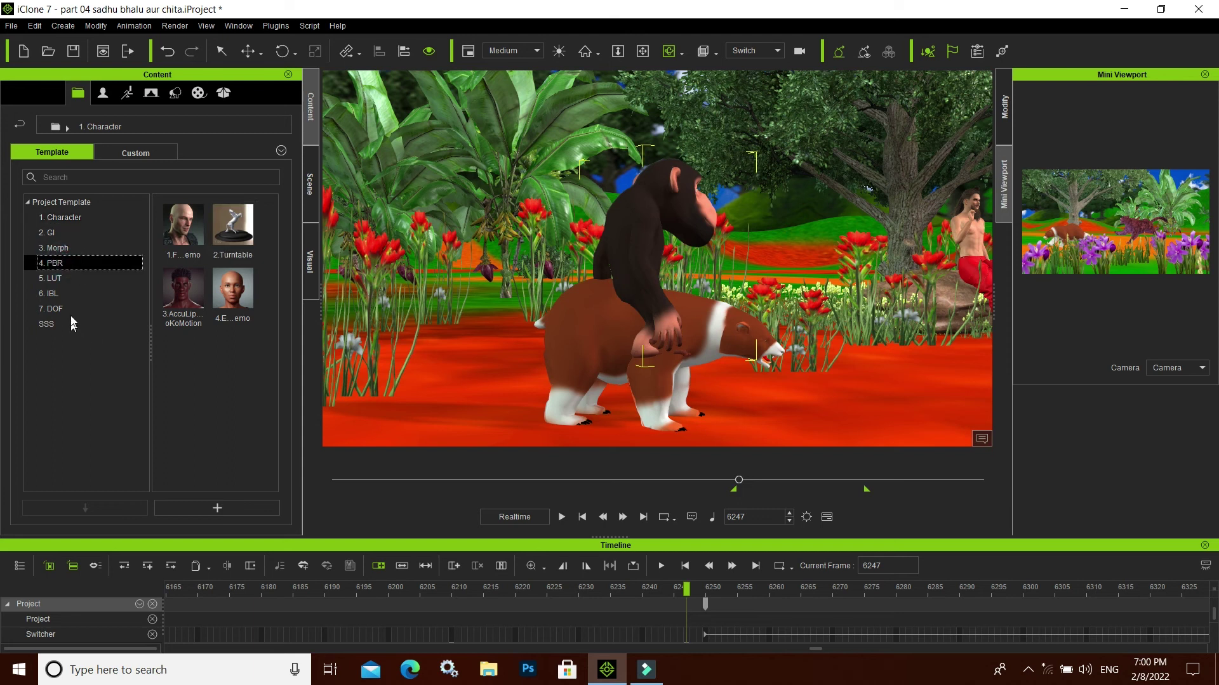
click(66, 248)
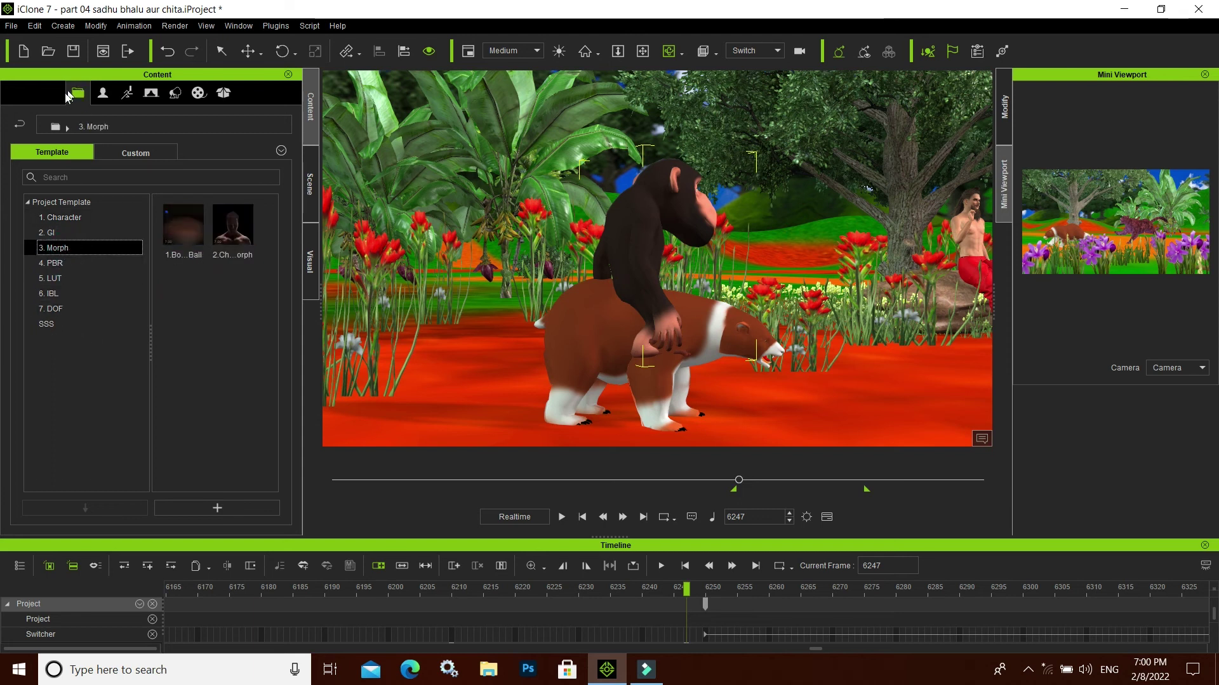
click(133, 154)
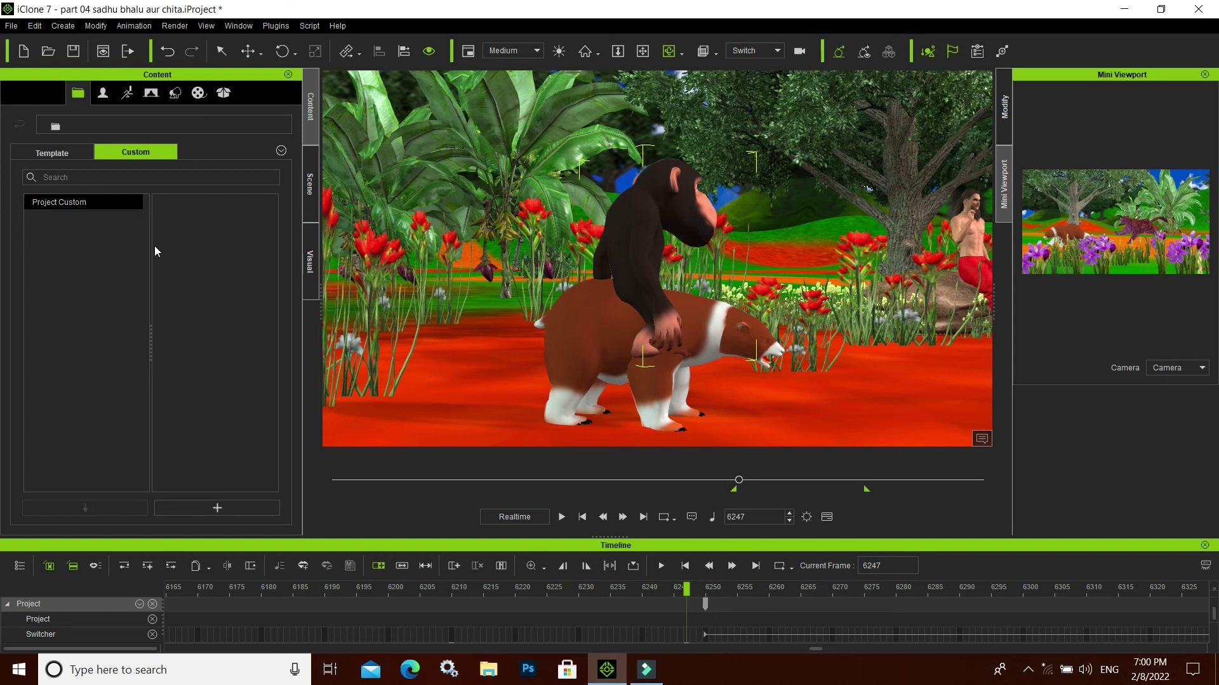
click(52, 153)
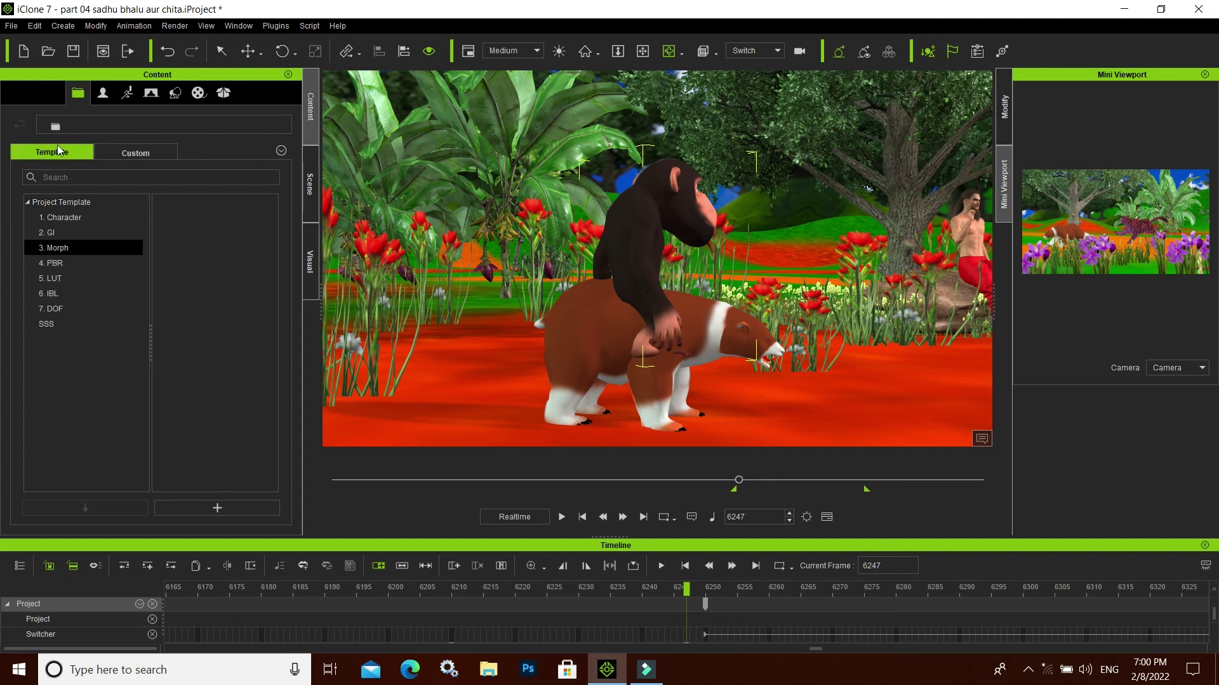
Step: Browse the Avatar library's Morph Character, Non-Human and Custom folders, then show Animation templates
click(103, 94)
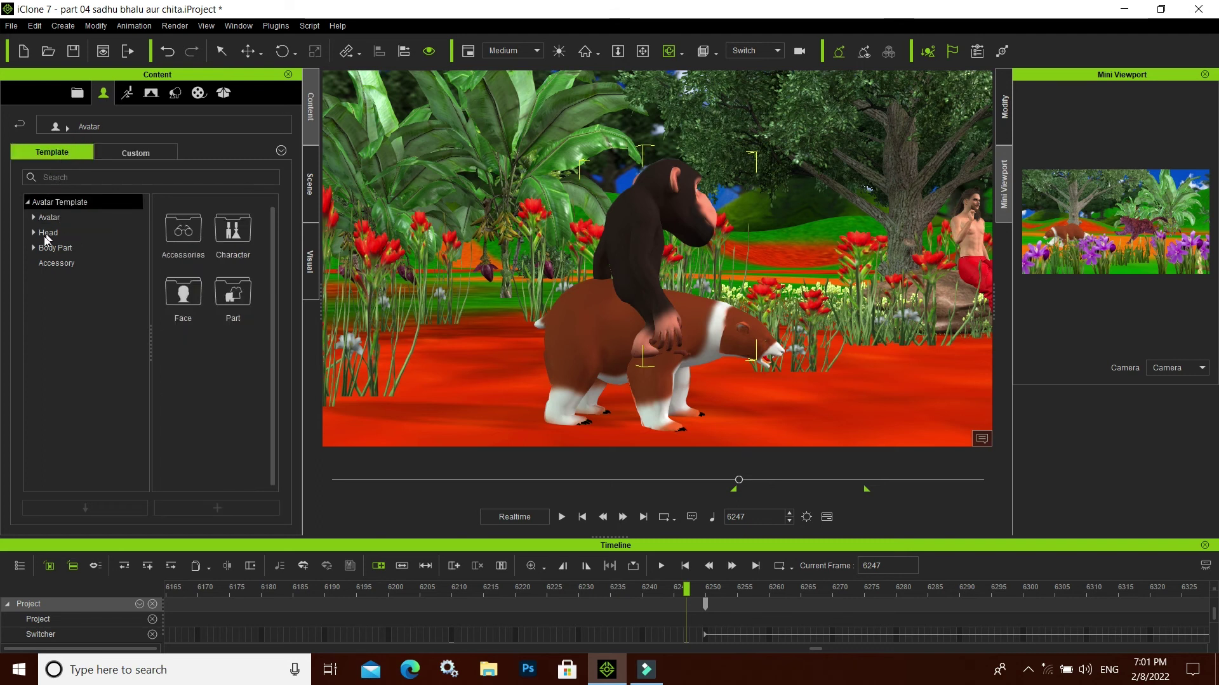
click(66, 218)
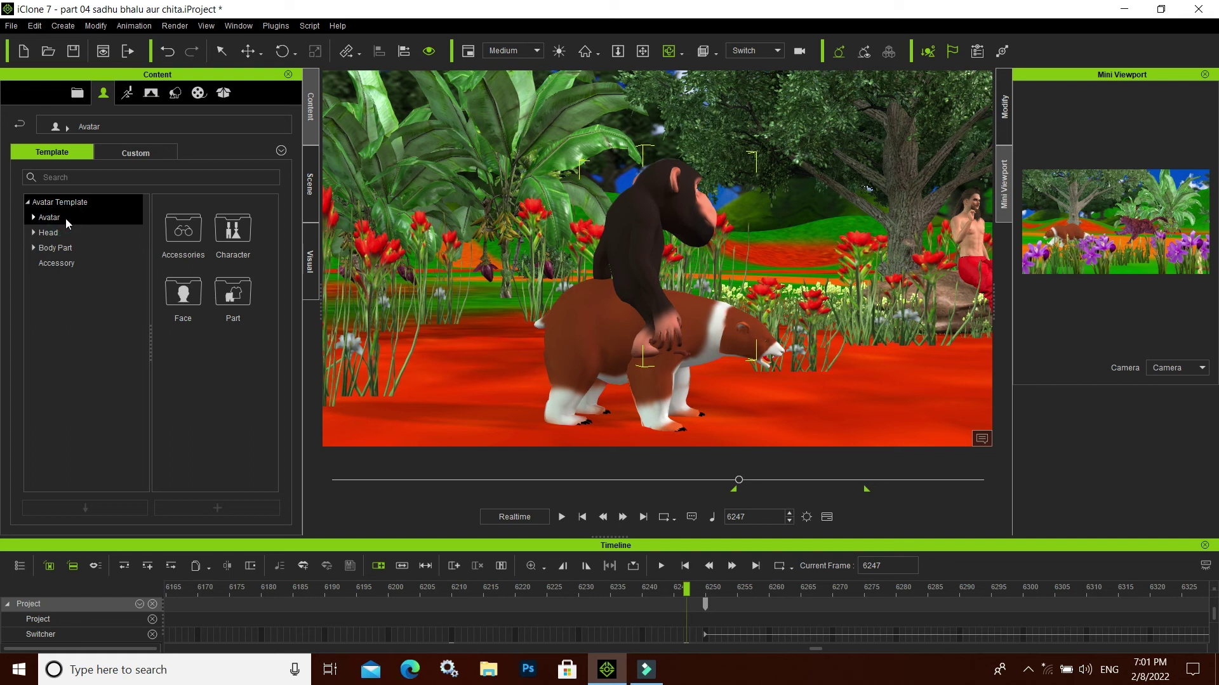
click(33, 217)
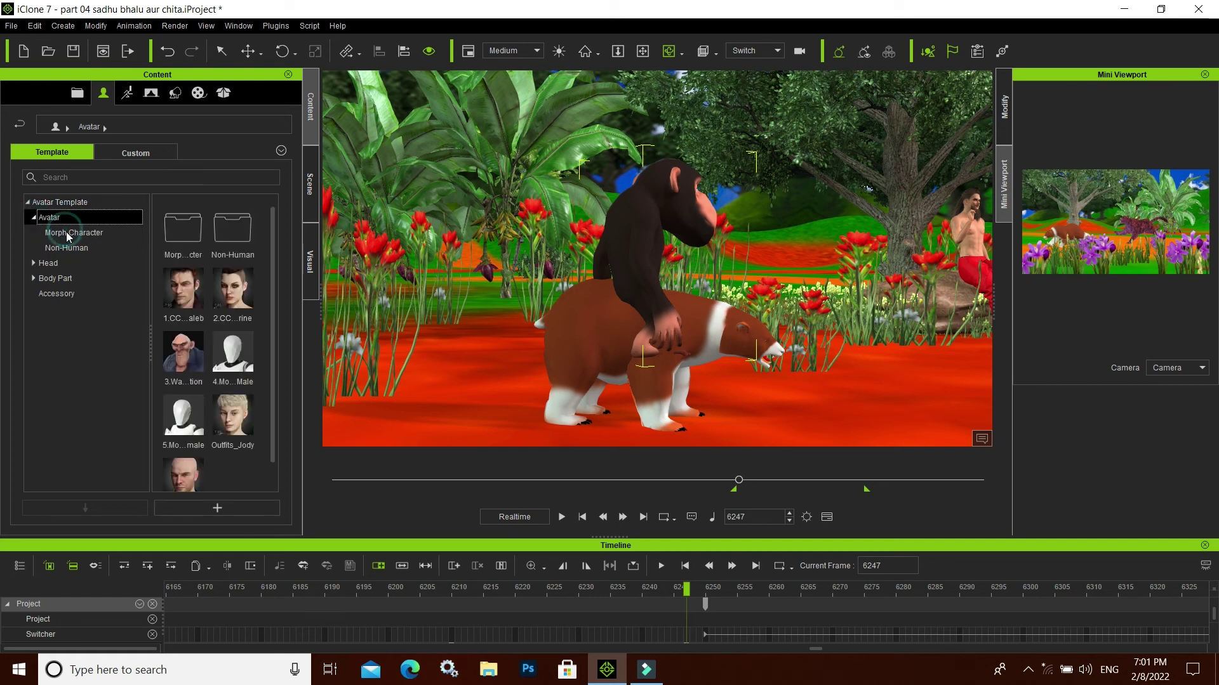
click(66, 232)
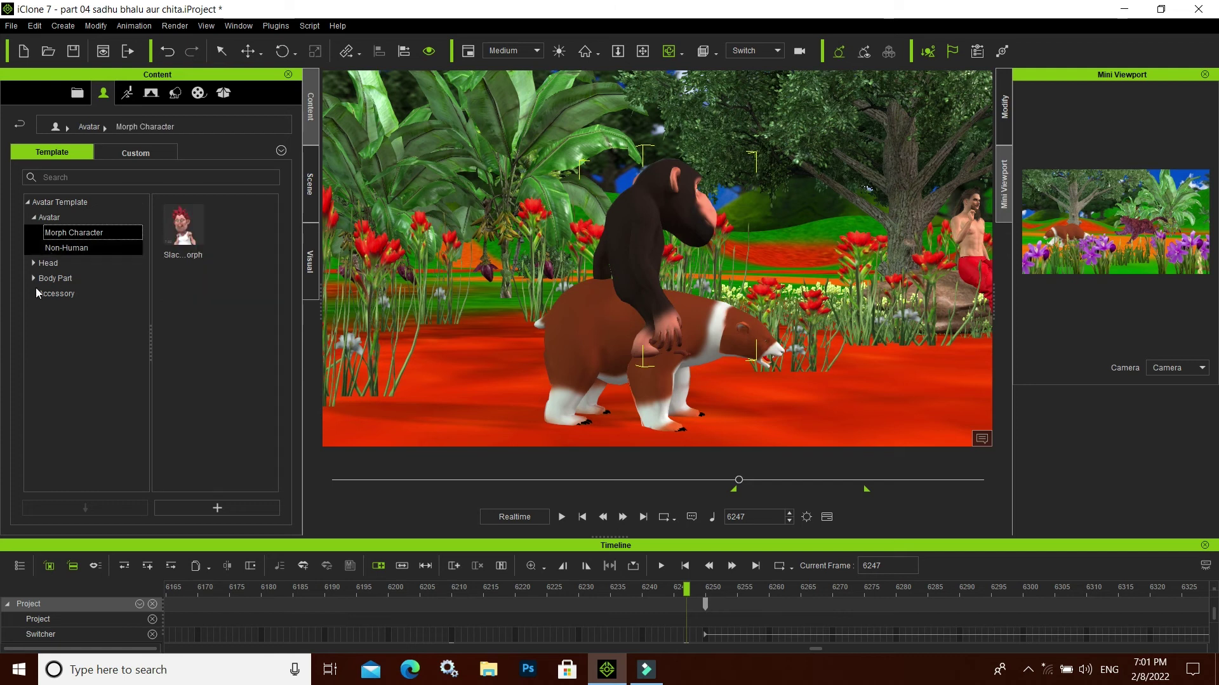
click(73, 248)
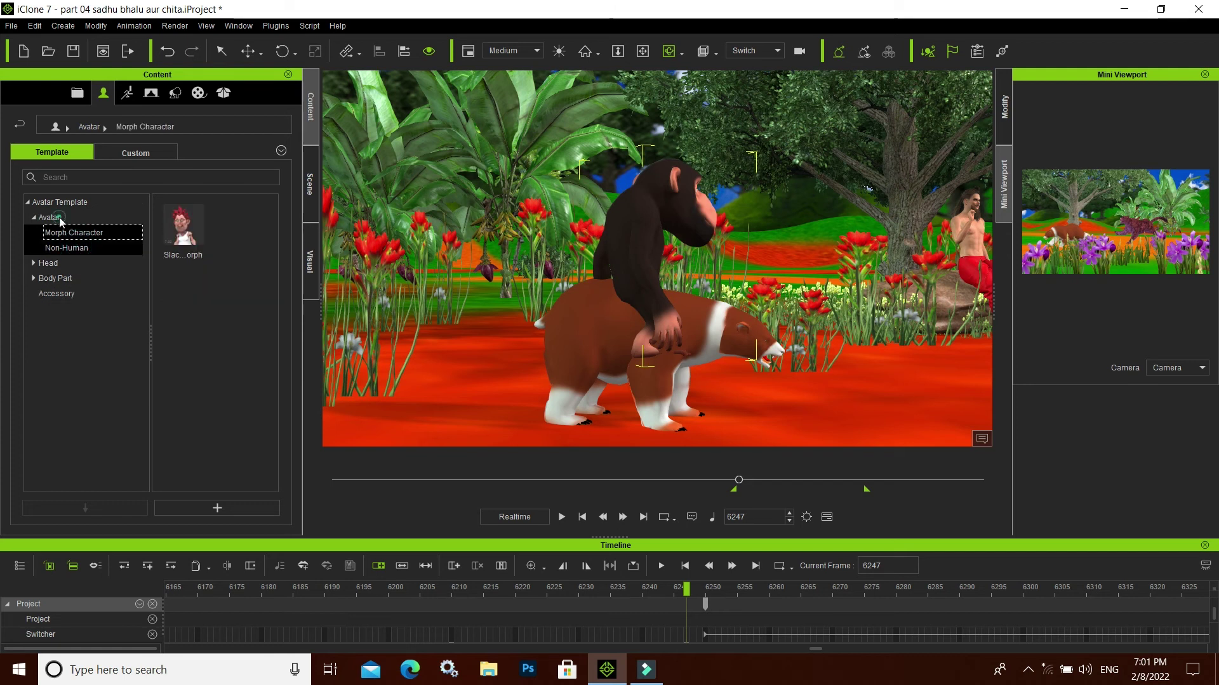
click(70, 214)
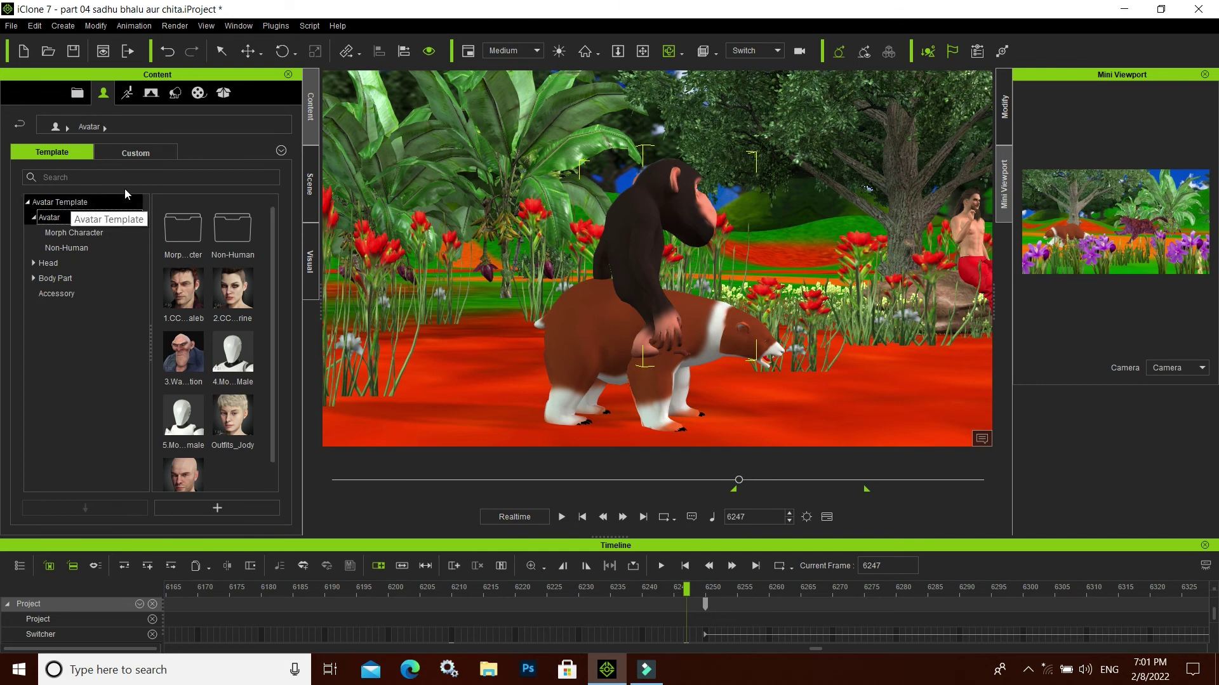
click(144, 153)
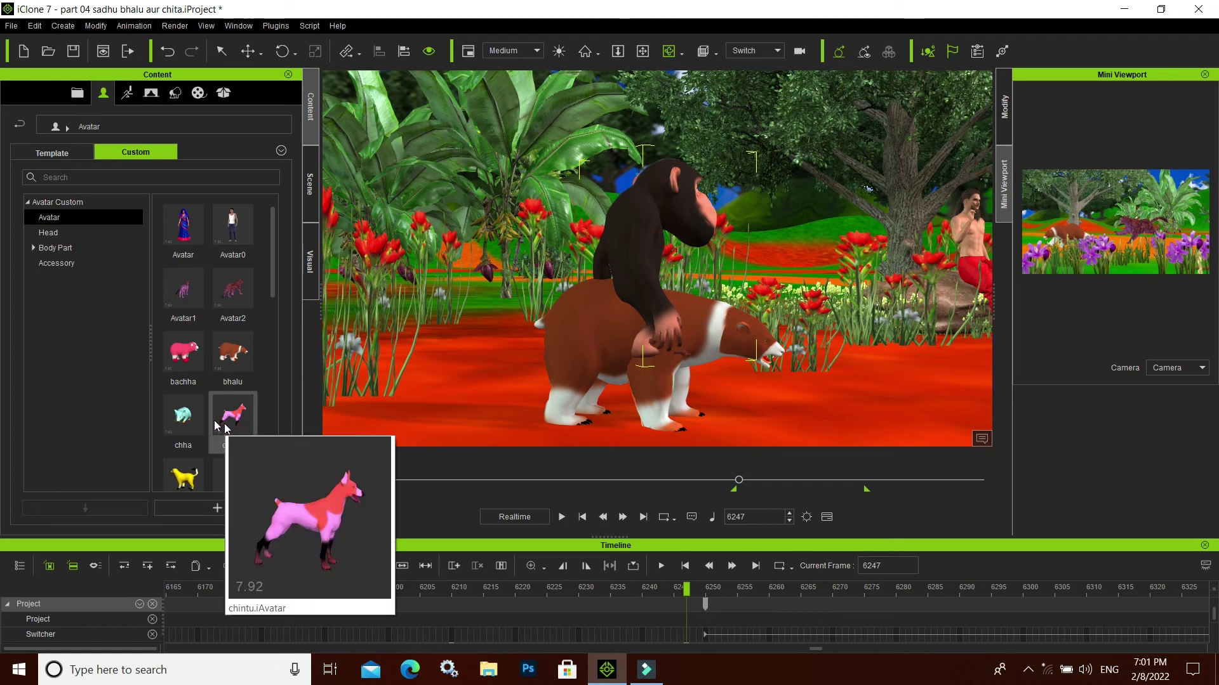
click(127, 94)
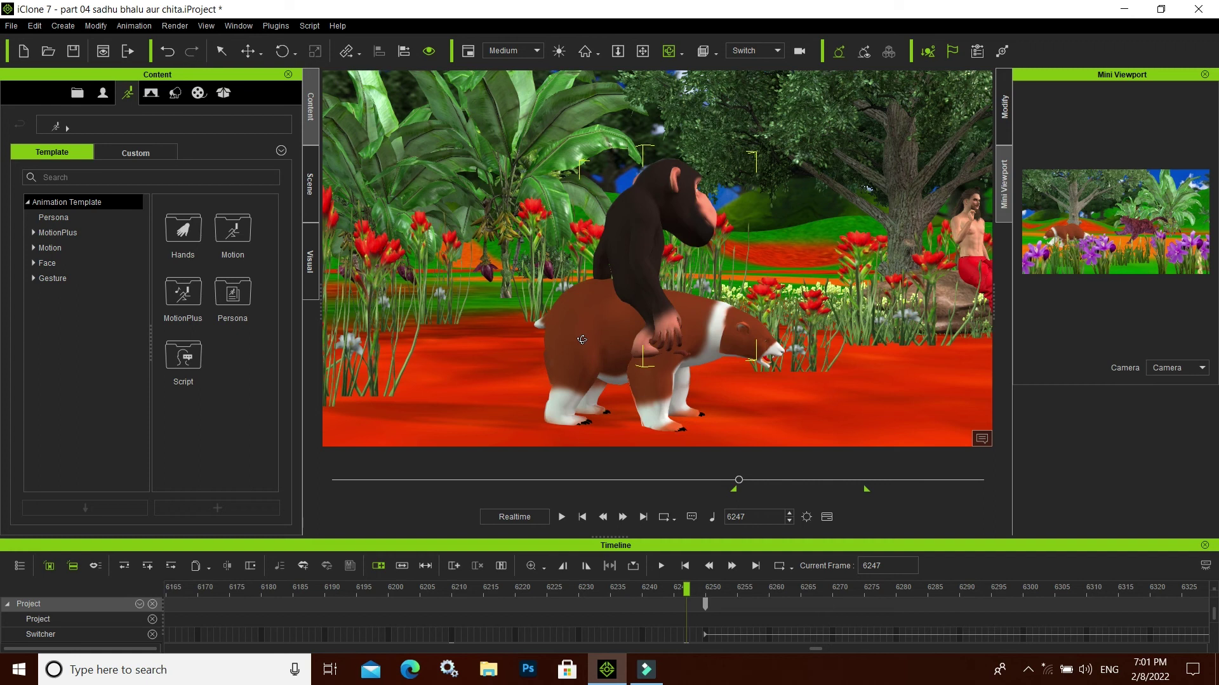
Step: Apply the second clip from Animation > MotionPlus > Male to the chimp
click(56, 222)
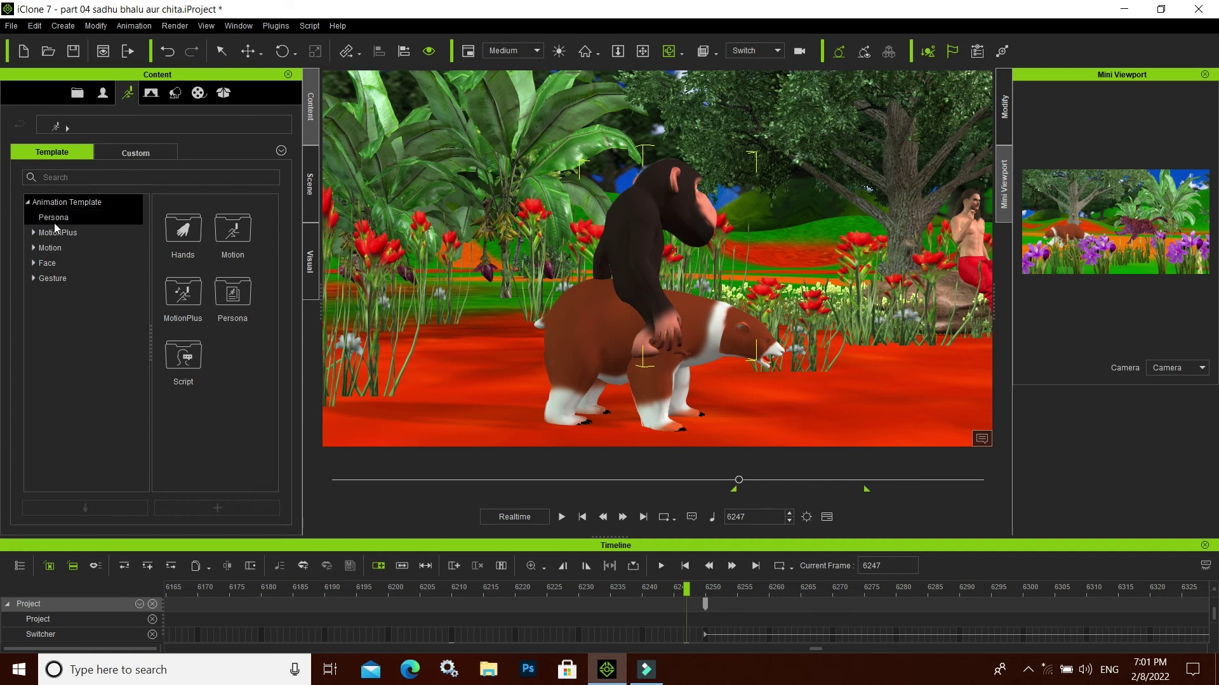
click(32, 234)
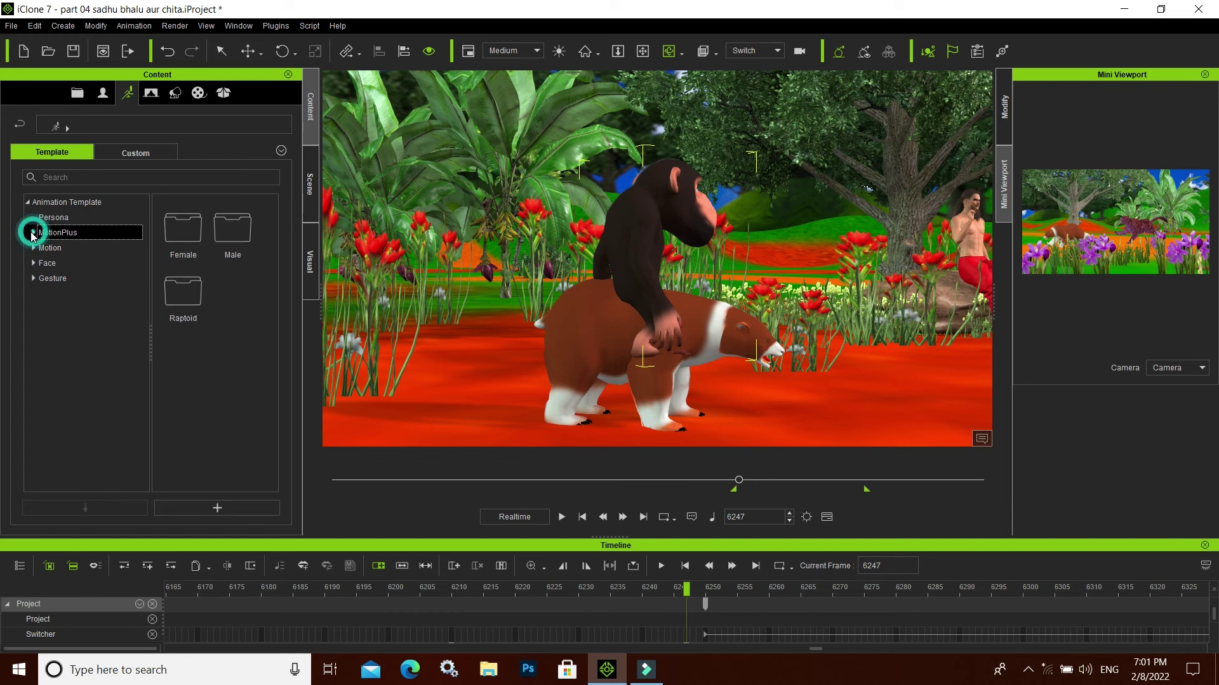
click(76, 250)
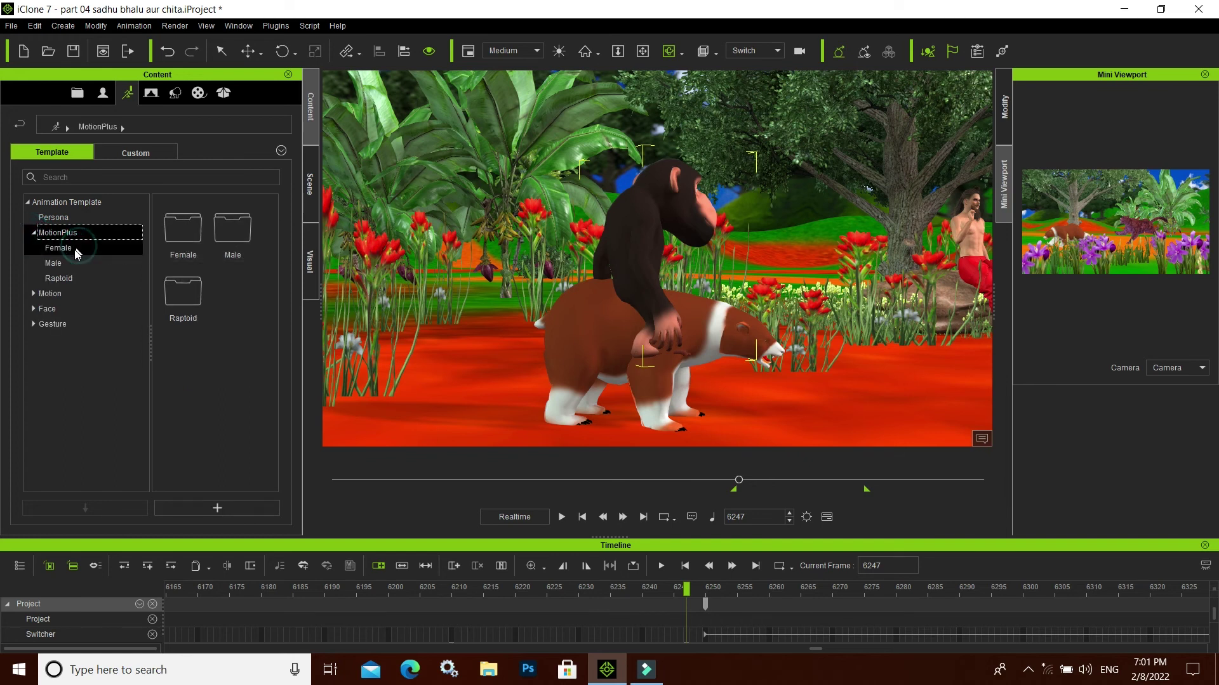
click(57, 265)
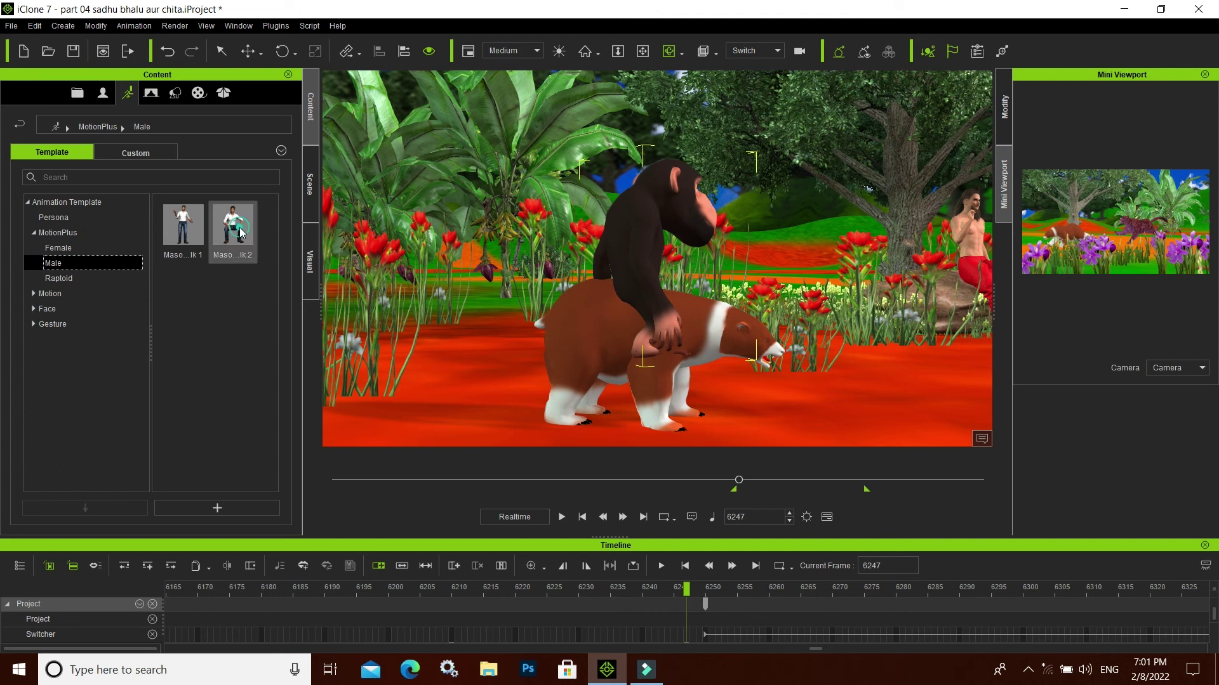
double_click(232, 225)
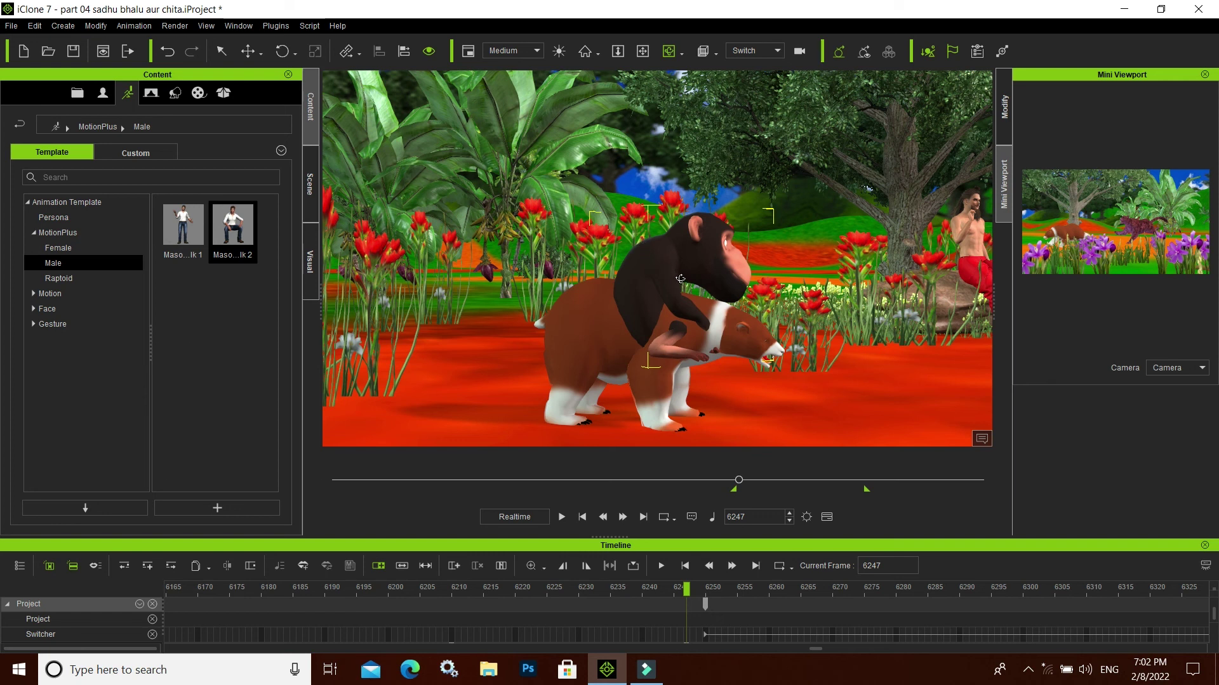
Step: Shift the chimp's pose with the gizmo, then open the empty custom MotionPlus folder
click(679, 360)
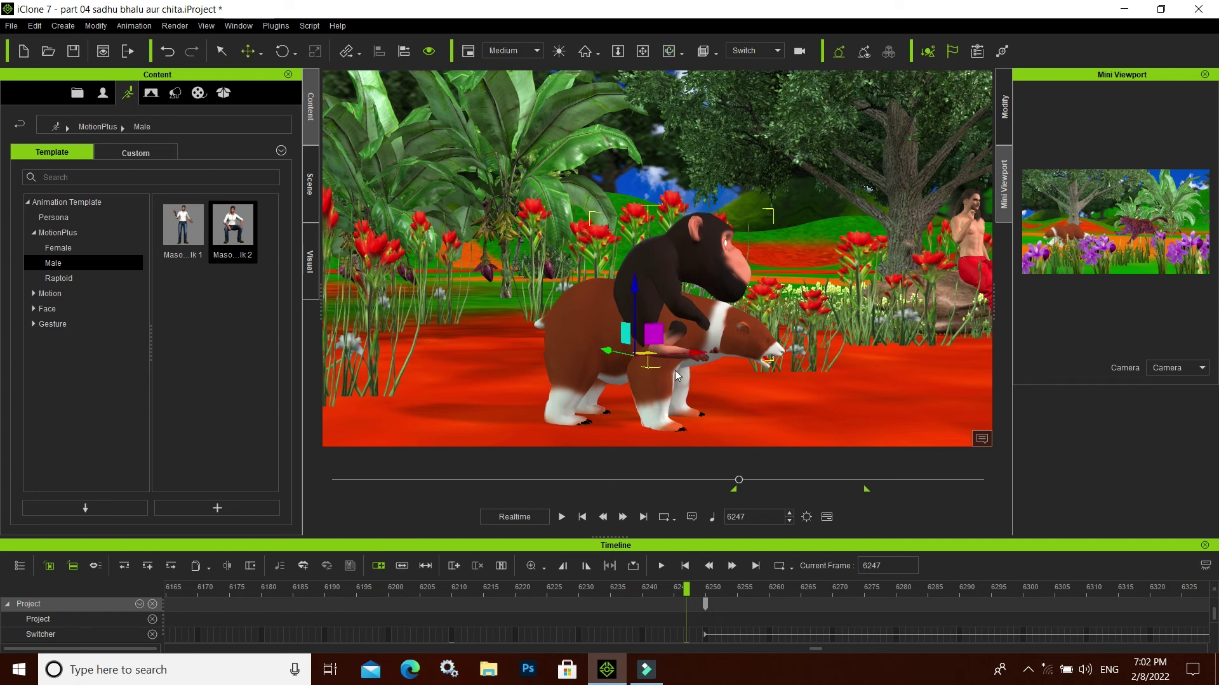
drag(609, 351, 643, 265)
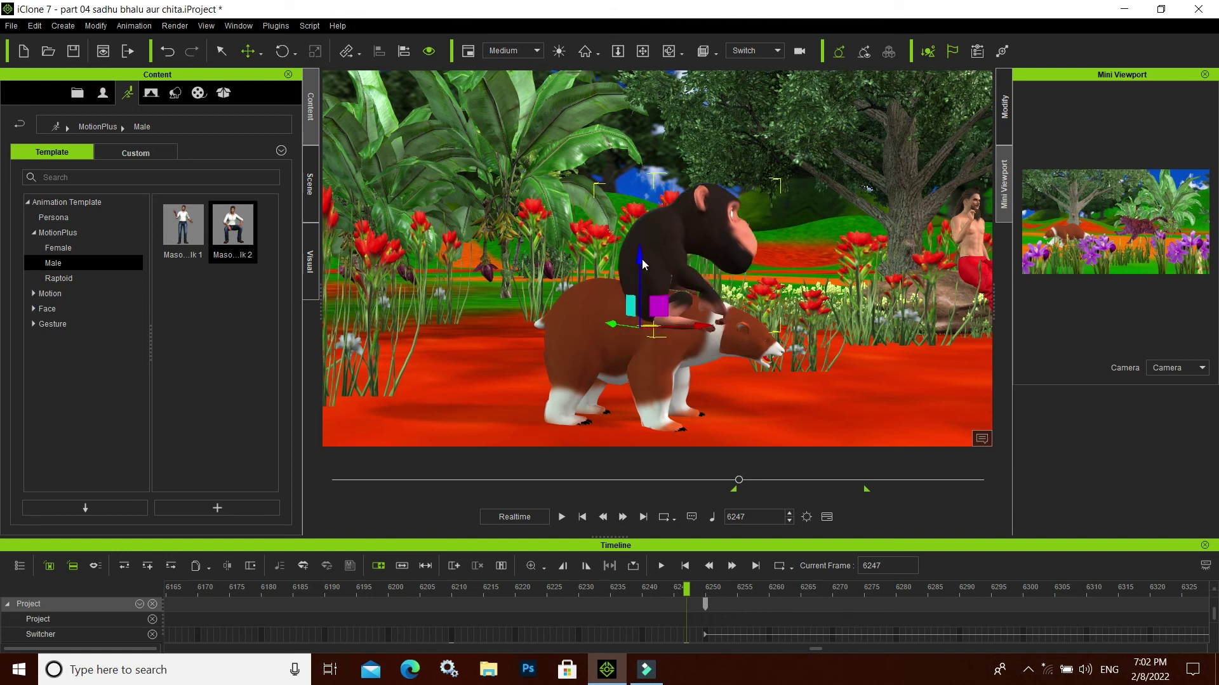
click(134, 157)
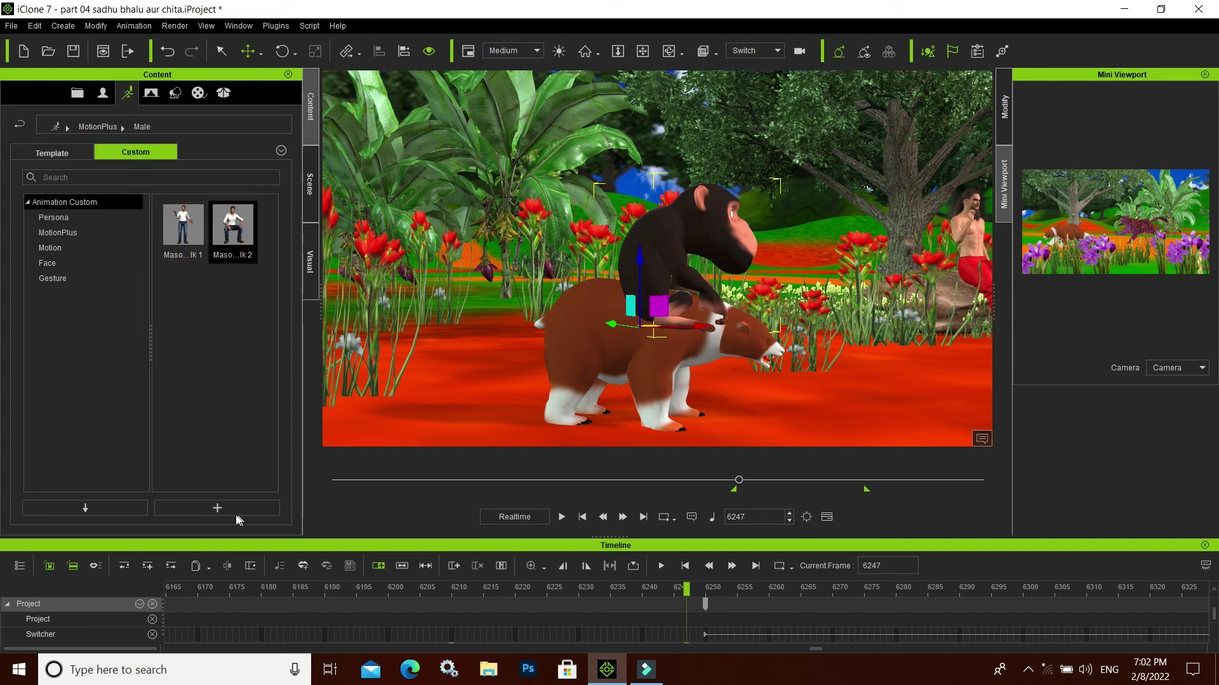
click(57, 232)
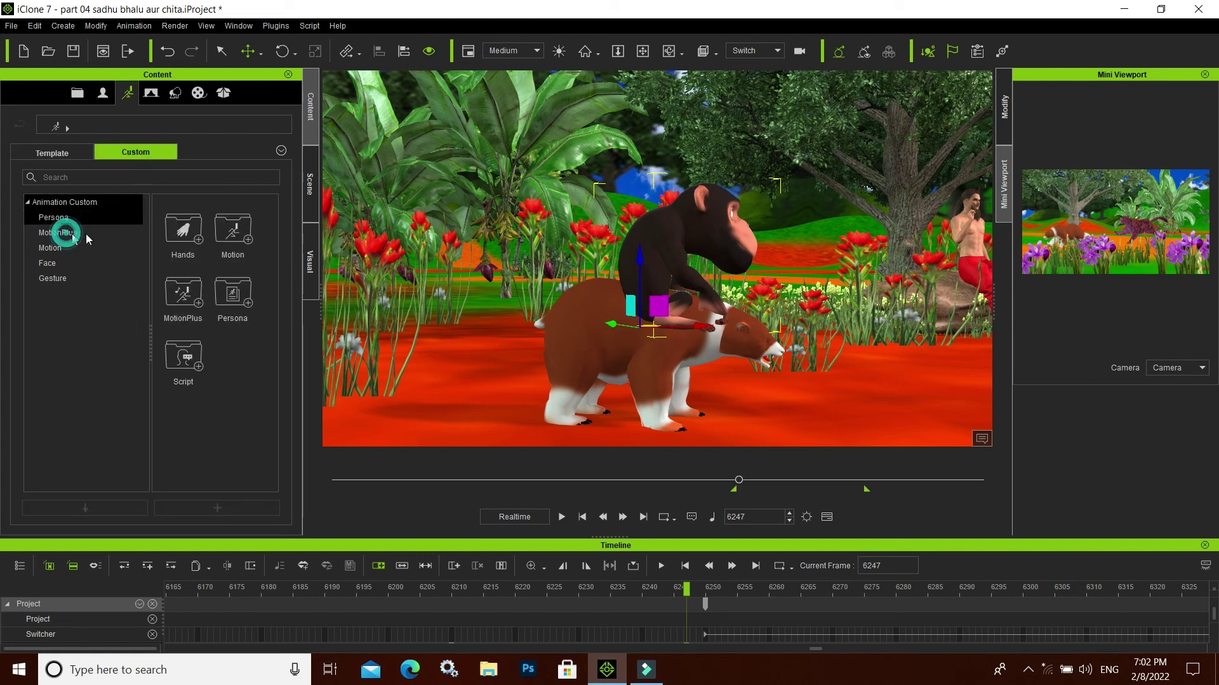
Step: Browse the Stage 2D Background and 3D Scene templates and the Set Tree and Grass folders
click(151, 93)
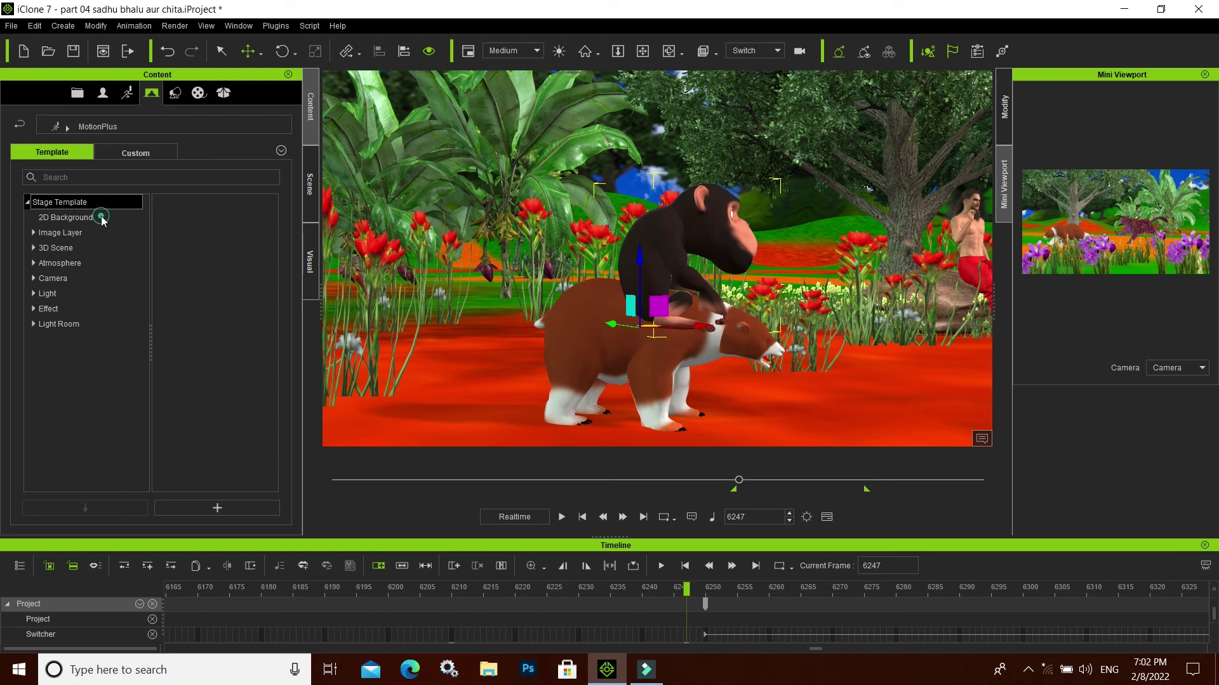
click(61, 248)
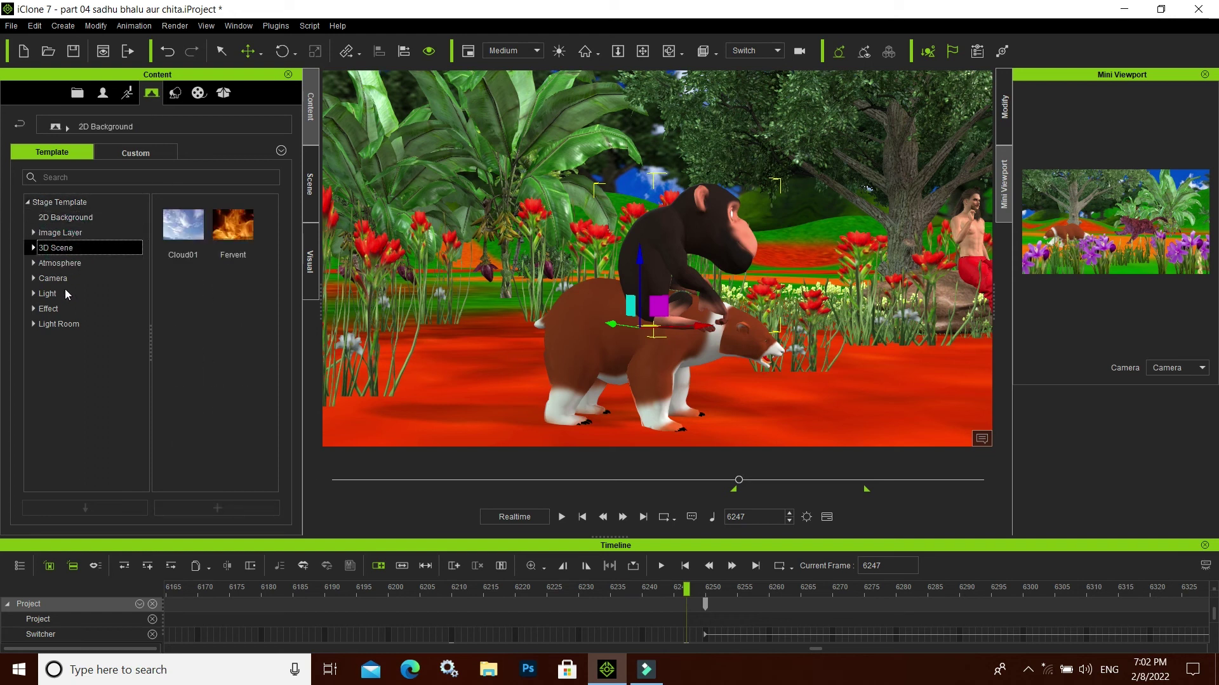
click(177, 93)
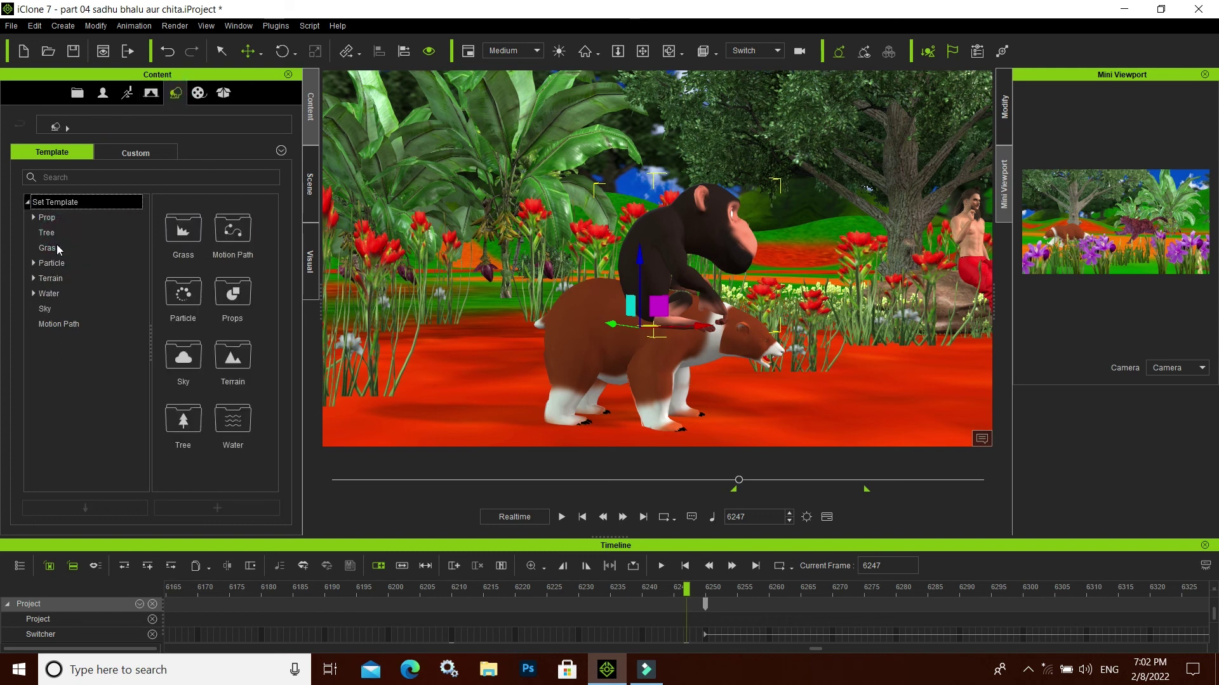
click(56, 240)
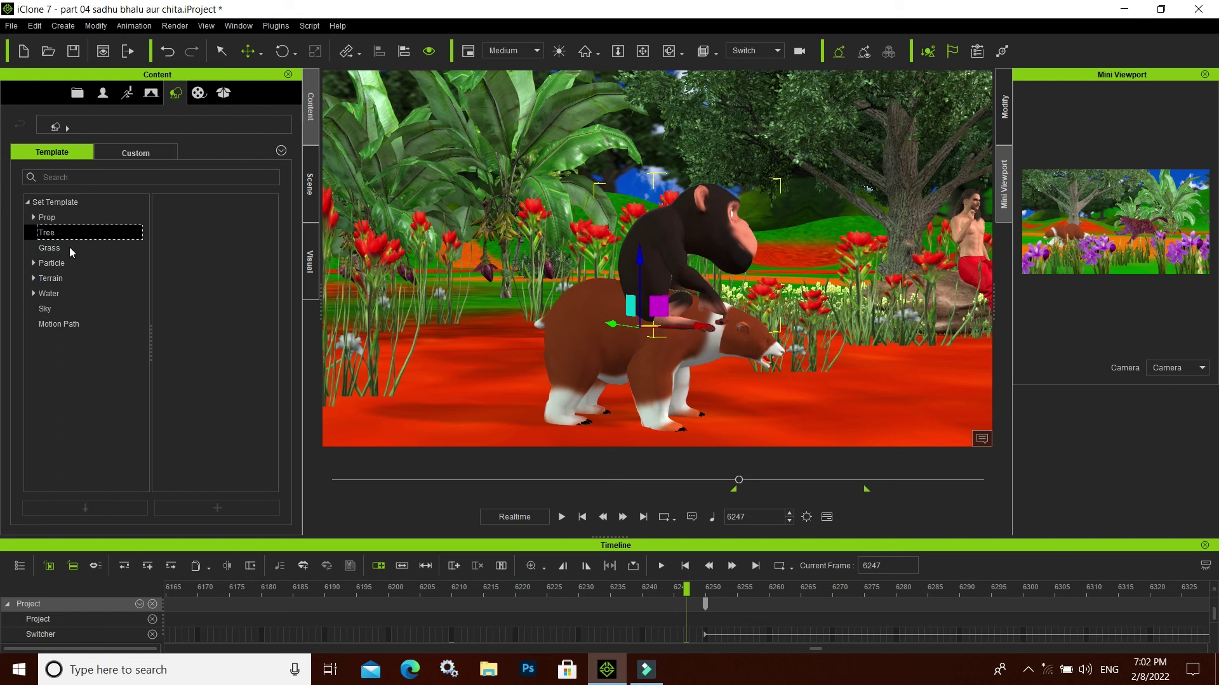
click(61, 252)
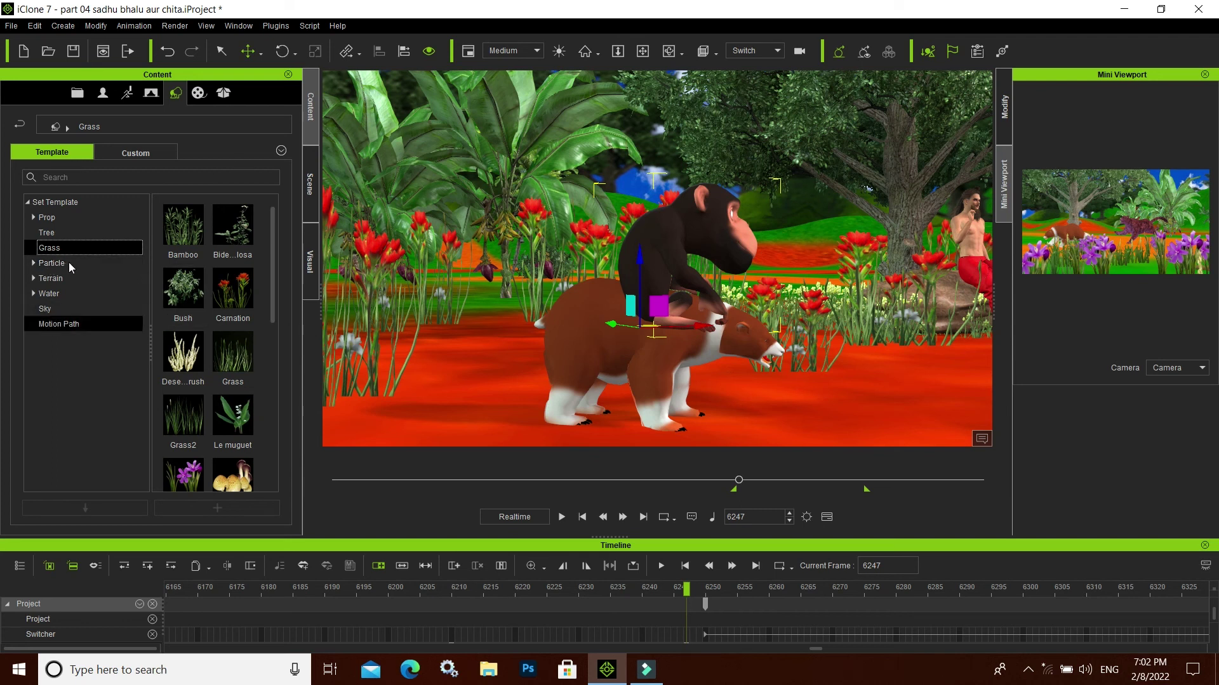
Step: Expand the Particle category, preview Explosion, open Legacy, then switch to the Media library
click(69, 263)
click(34, 263)
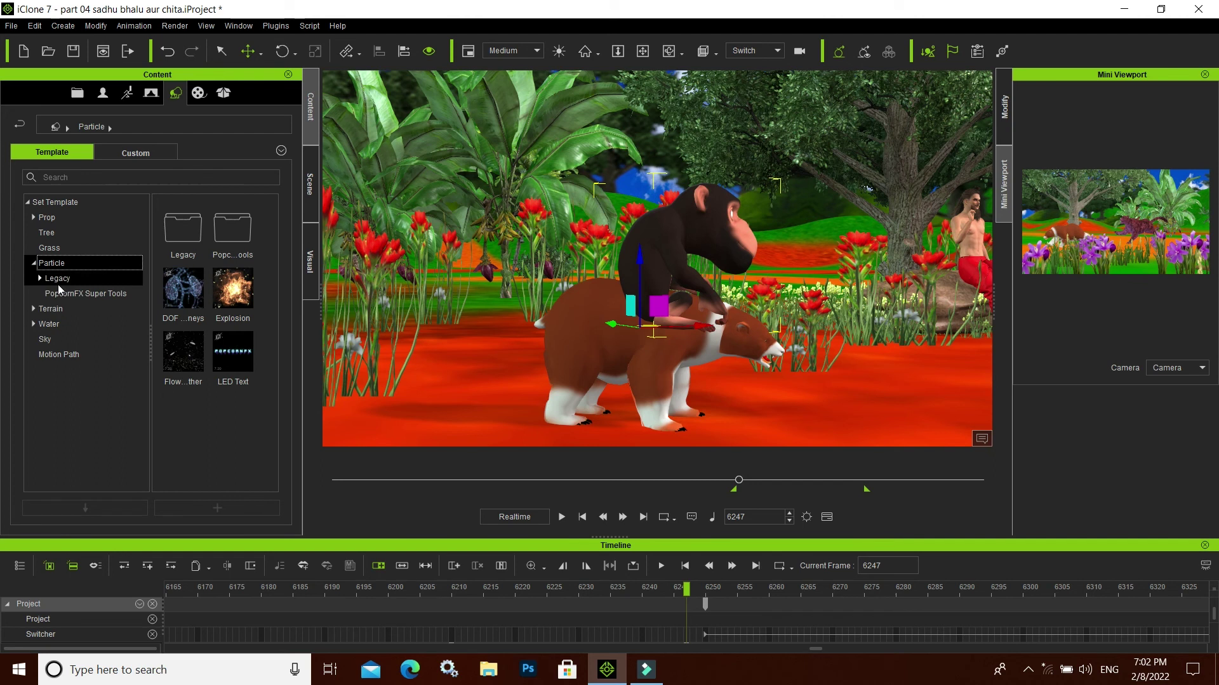
click(233, 292)
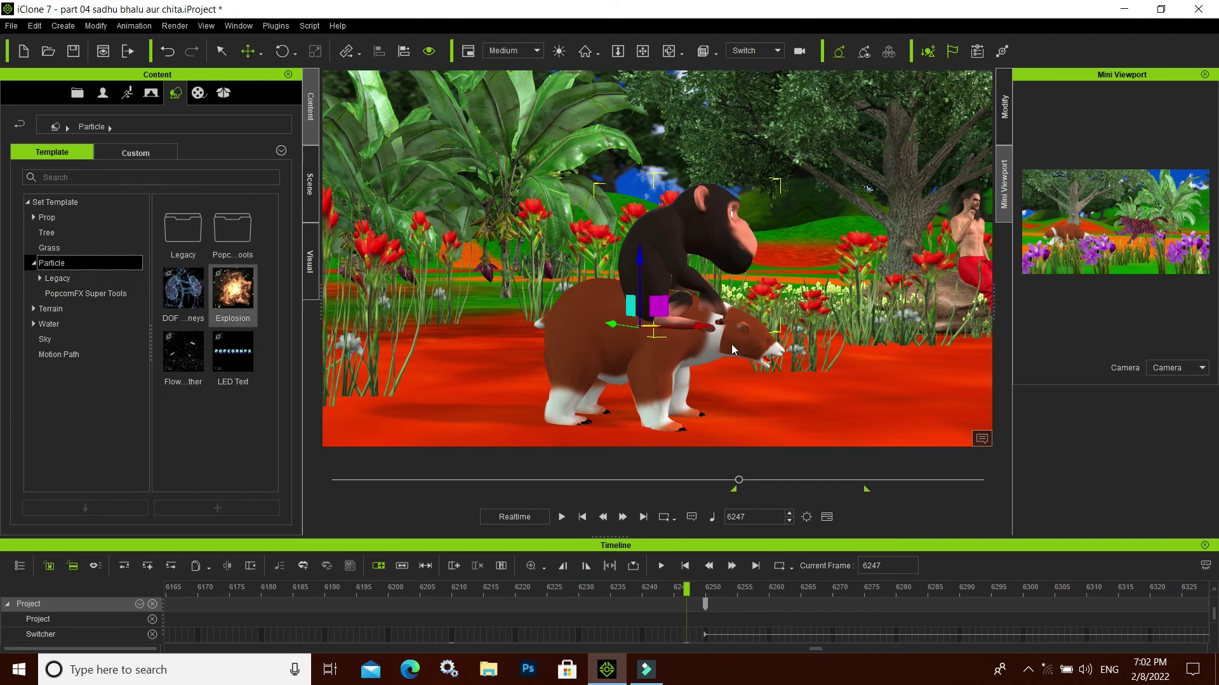
click(81, 277)
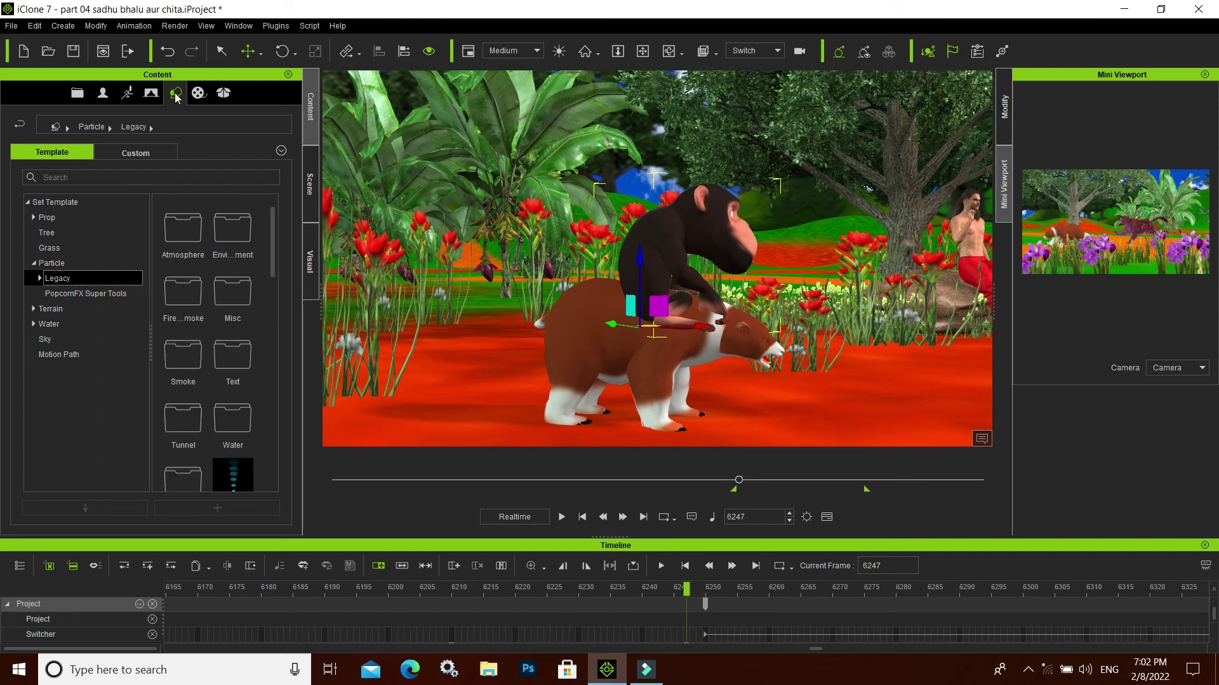
click(199, 95)
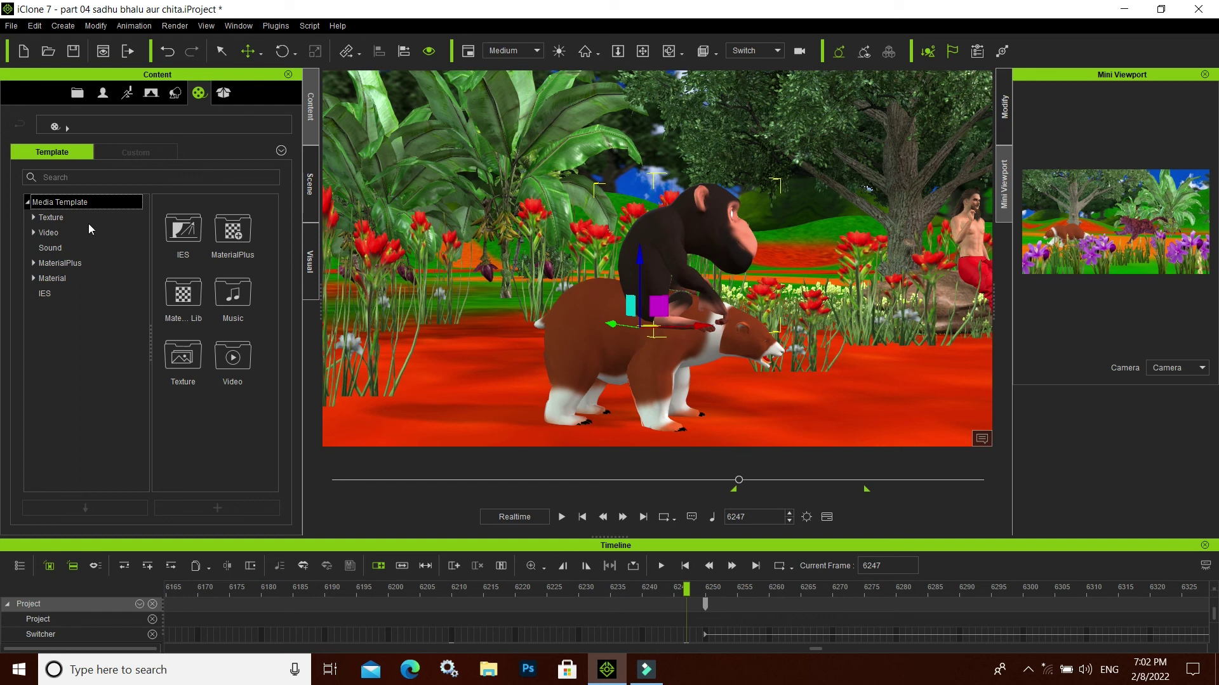
Step: Browse the Sound templates and the Pack library's New and Hot folders
click(61, 248)
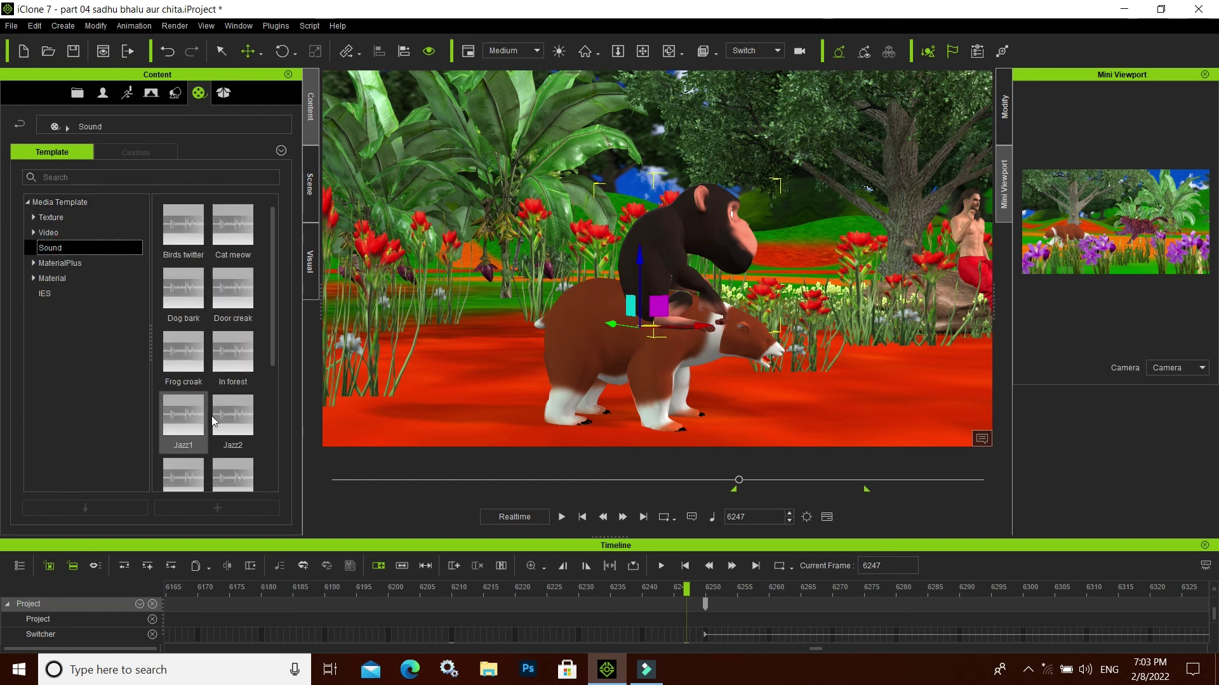
click(224, 94)
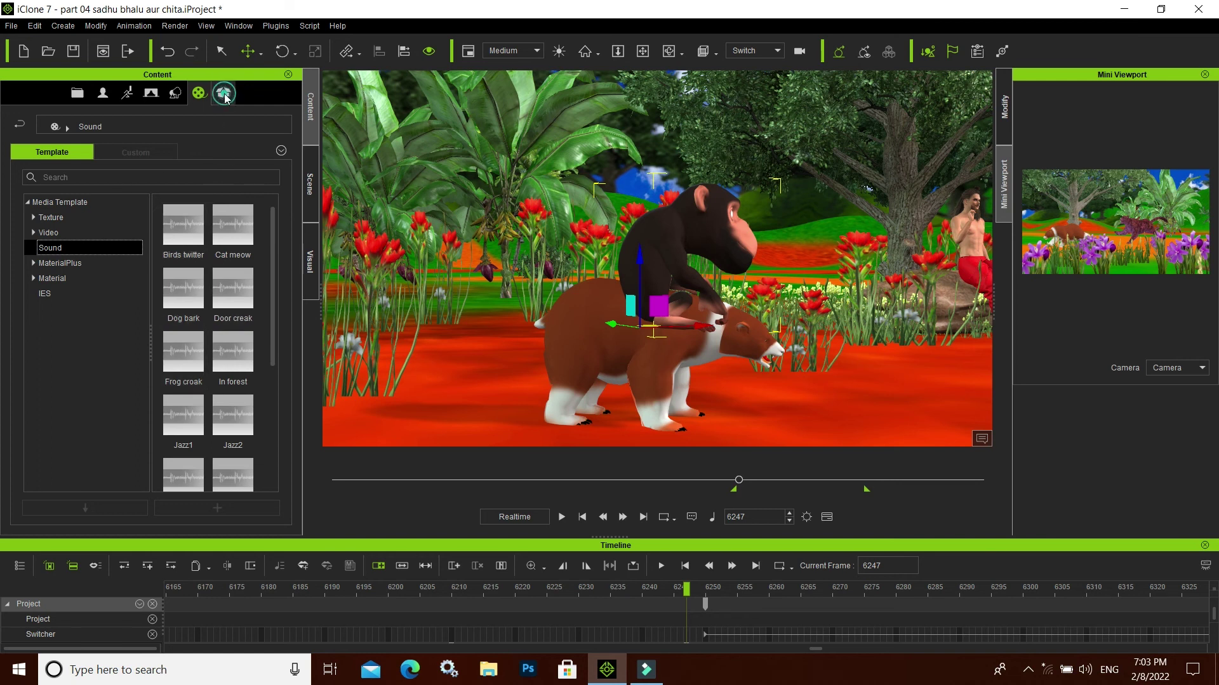
click(60, 218)
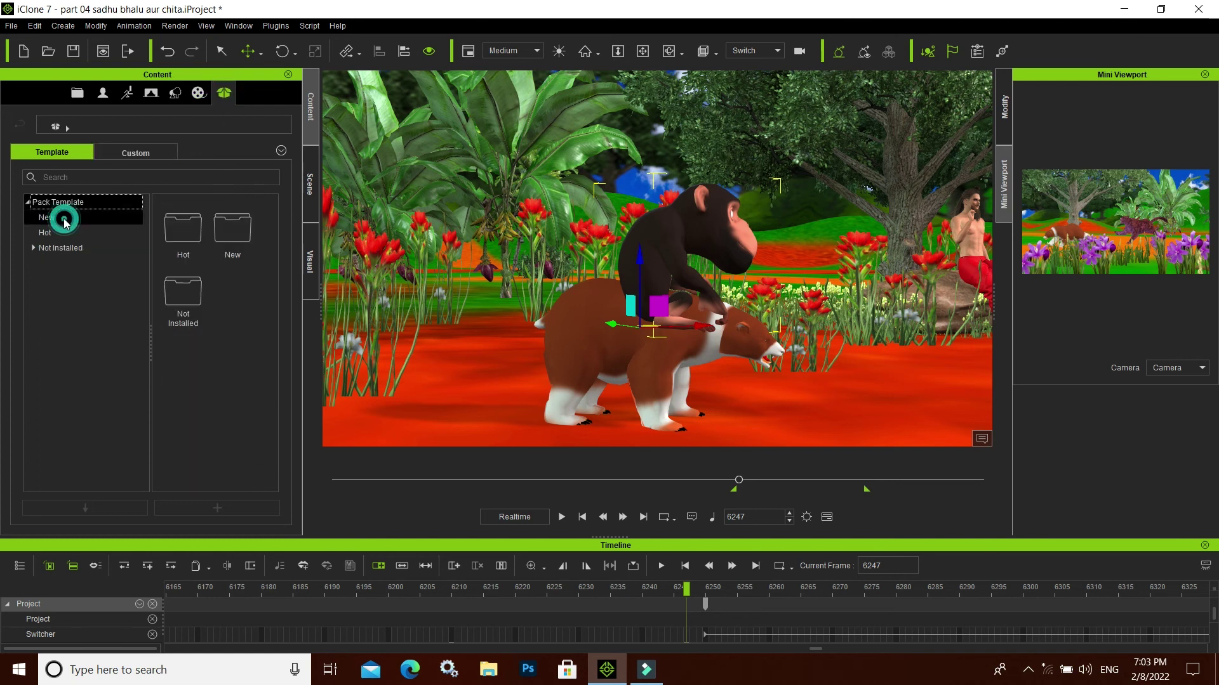
click(55, 238)
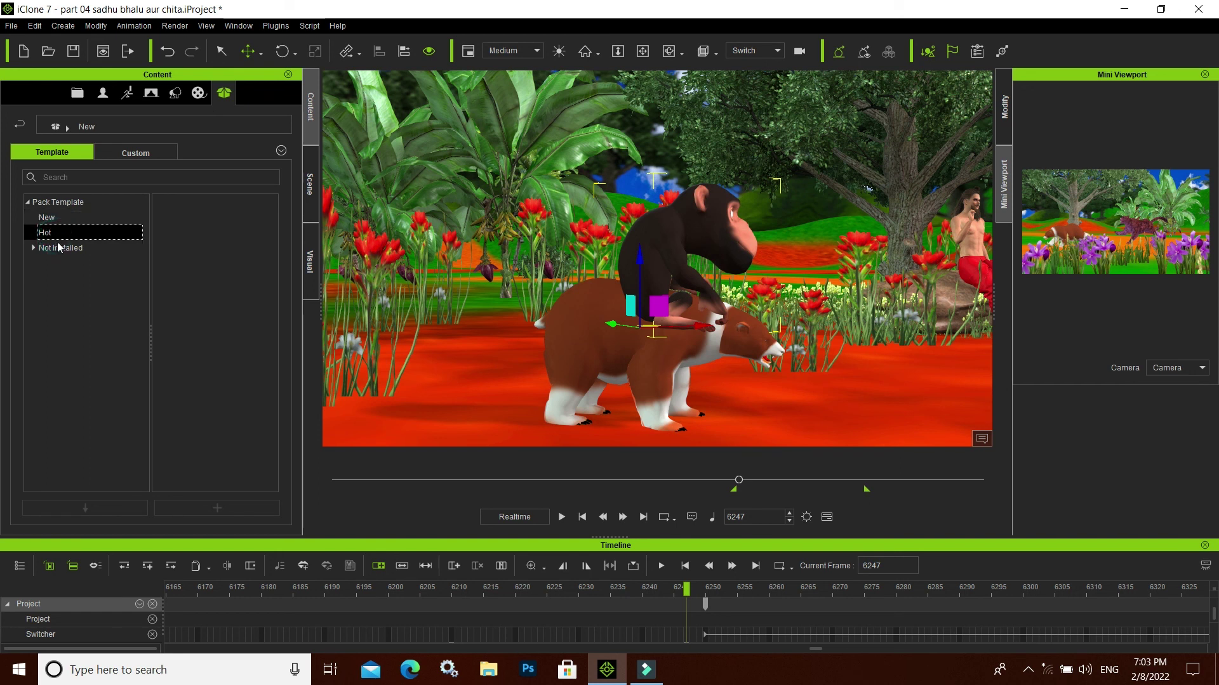
click(73, 202)
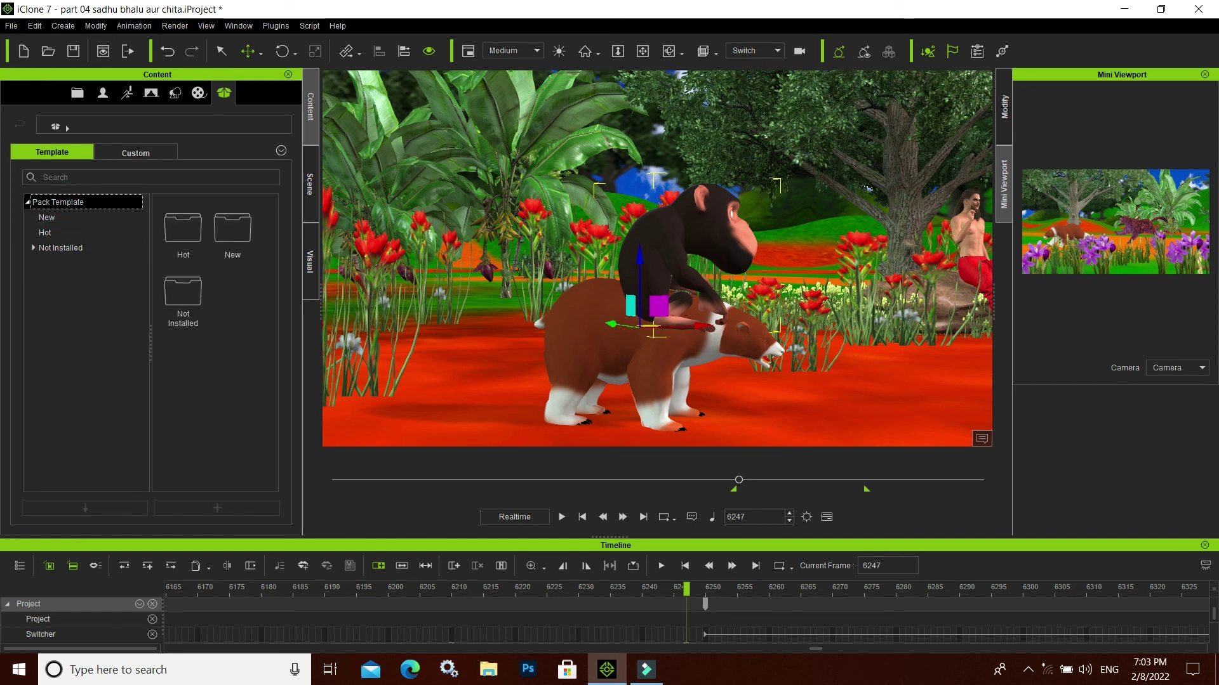
click(185, 241)
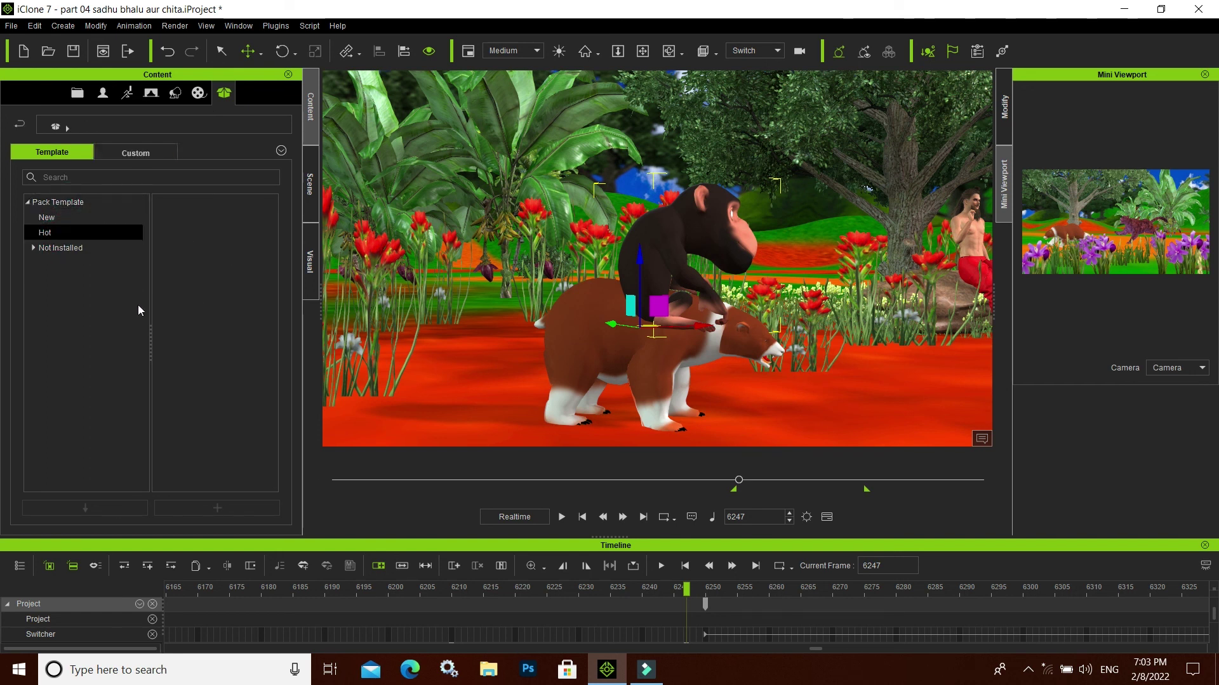
Step: View the Not Installed and Non-DRM Content packs, then show the Scene outline
click(32, 248)
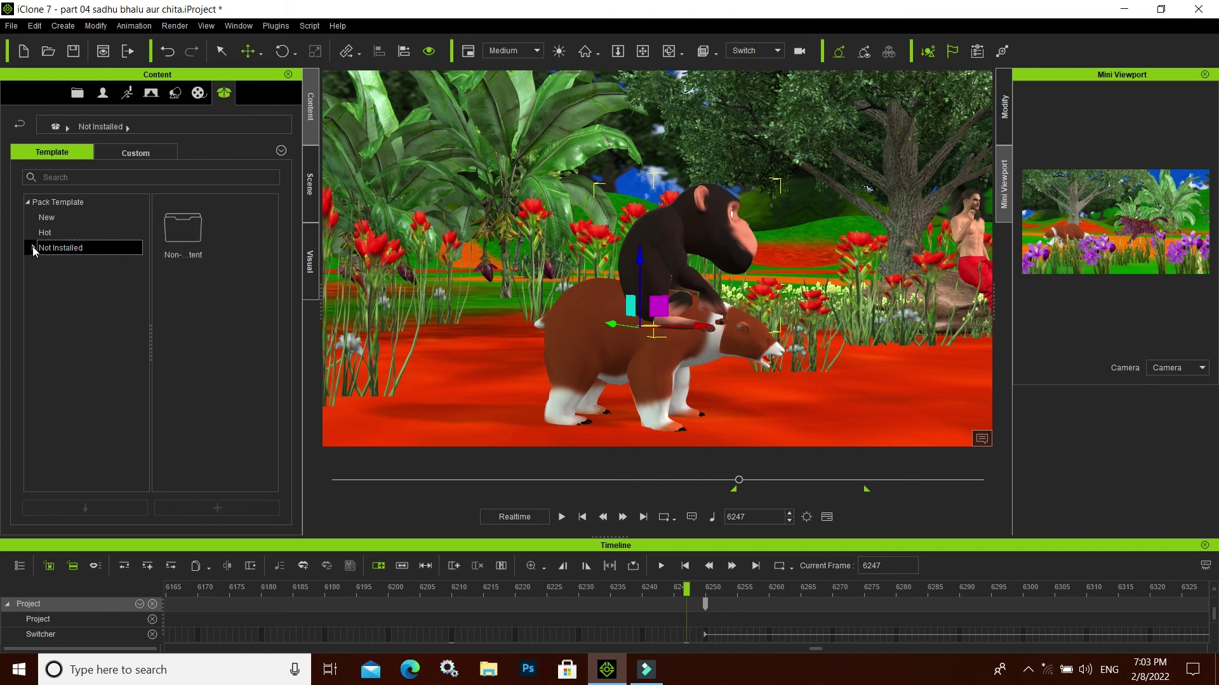
click(66, 261)
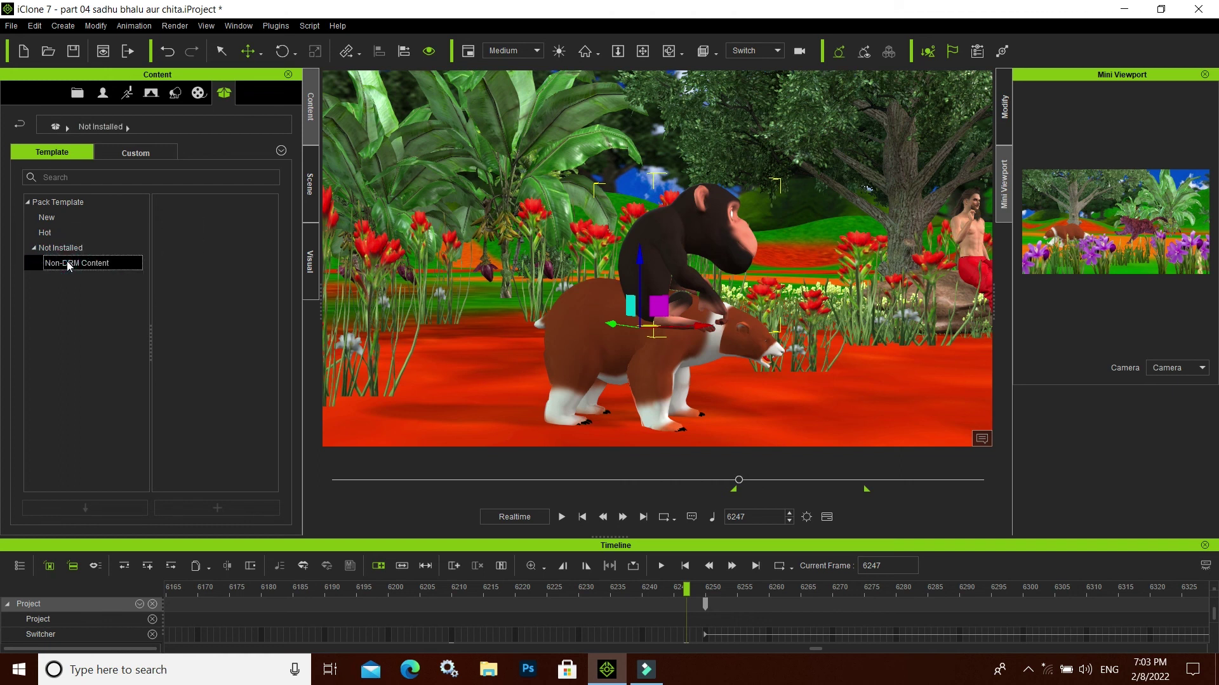
click(79, 201)
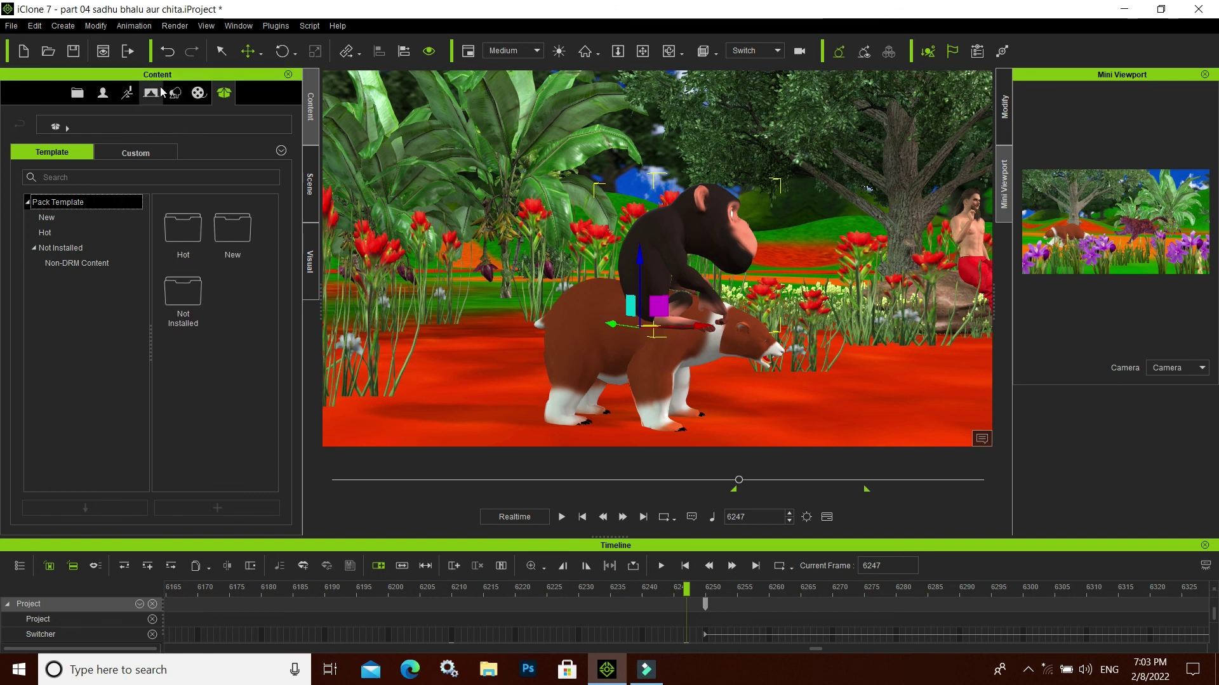
click(310, 185)
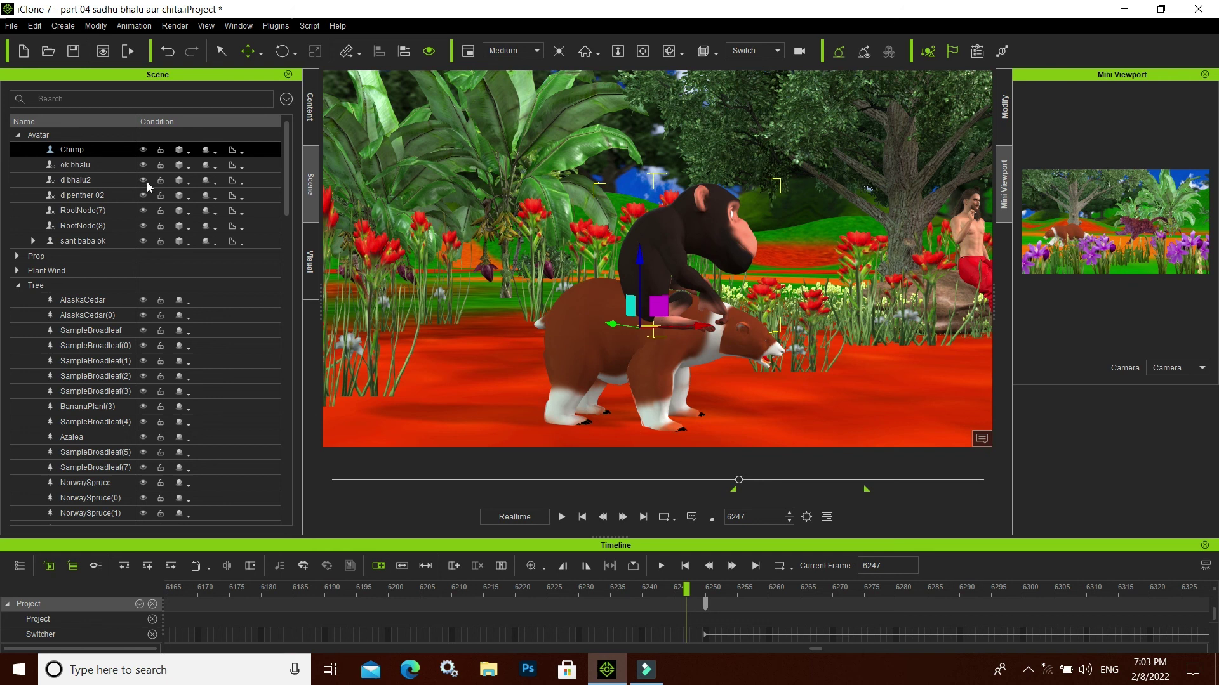
ctrl+click(76, 164)
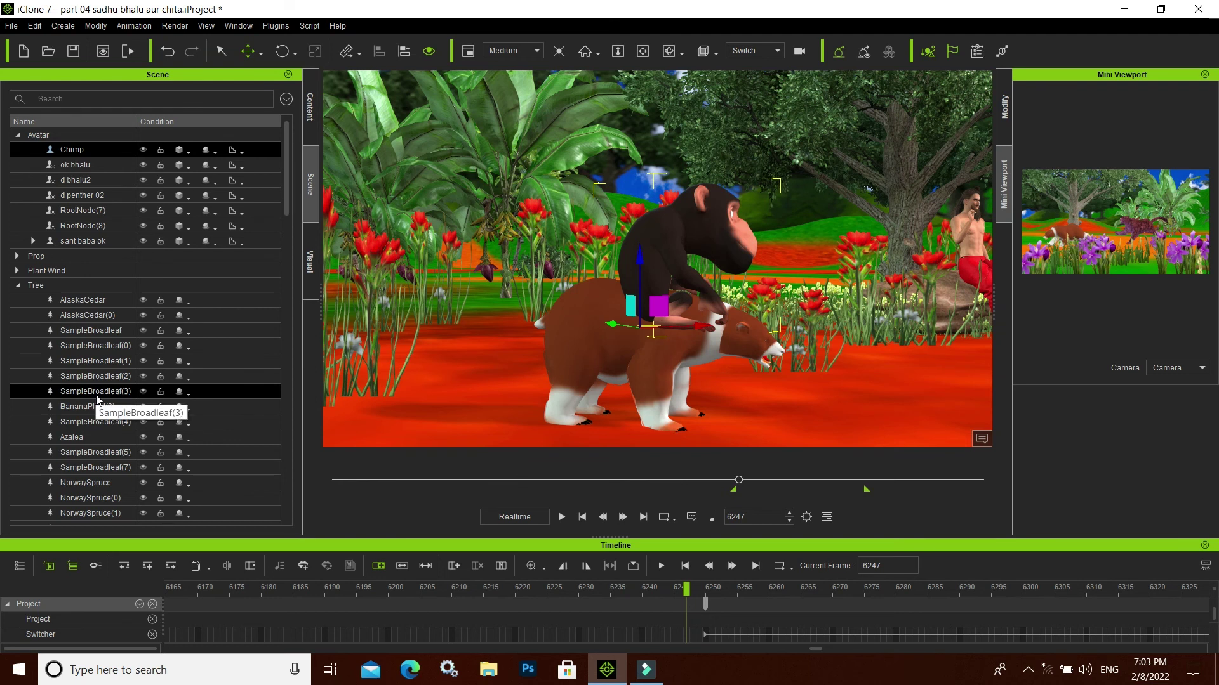
click(144, 149)
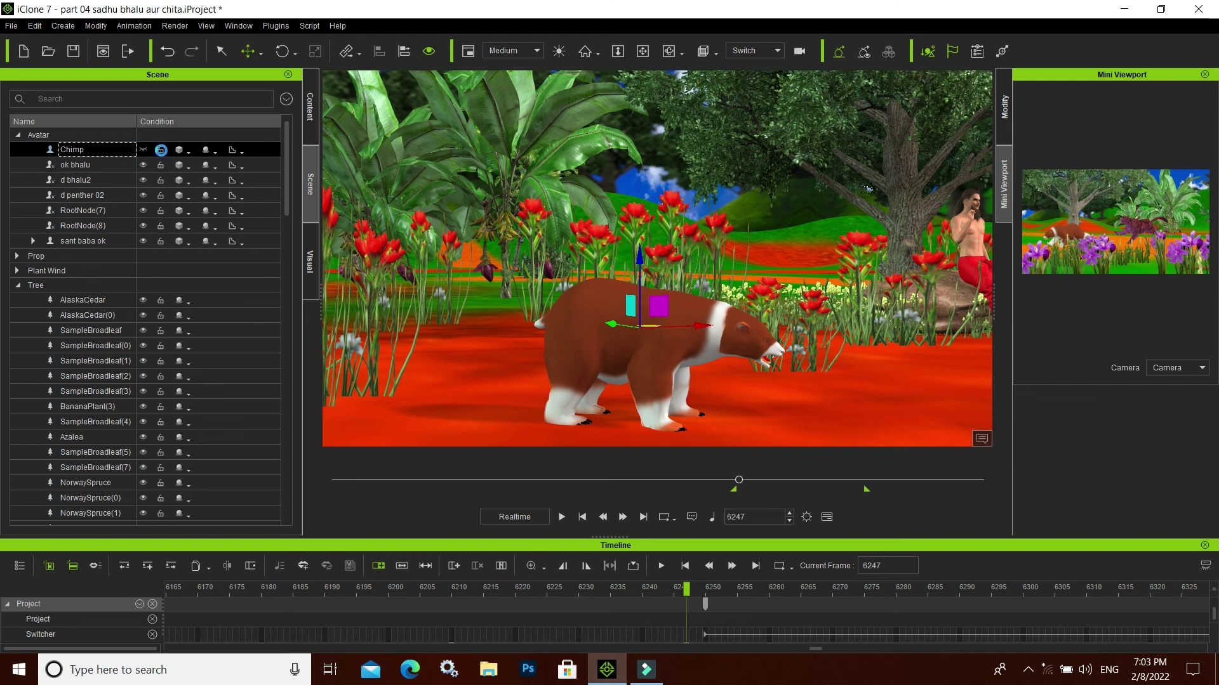
key(ctrl+z)
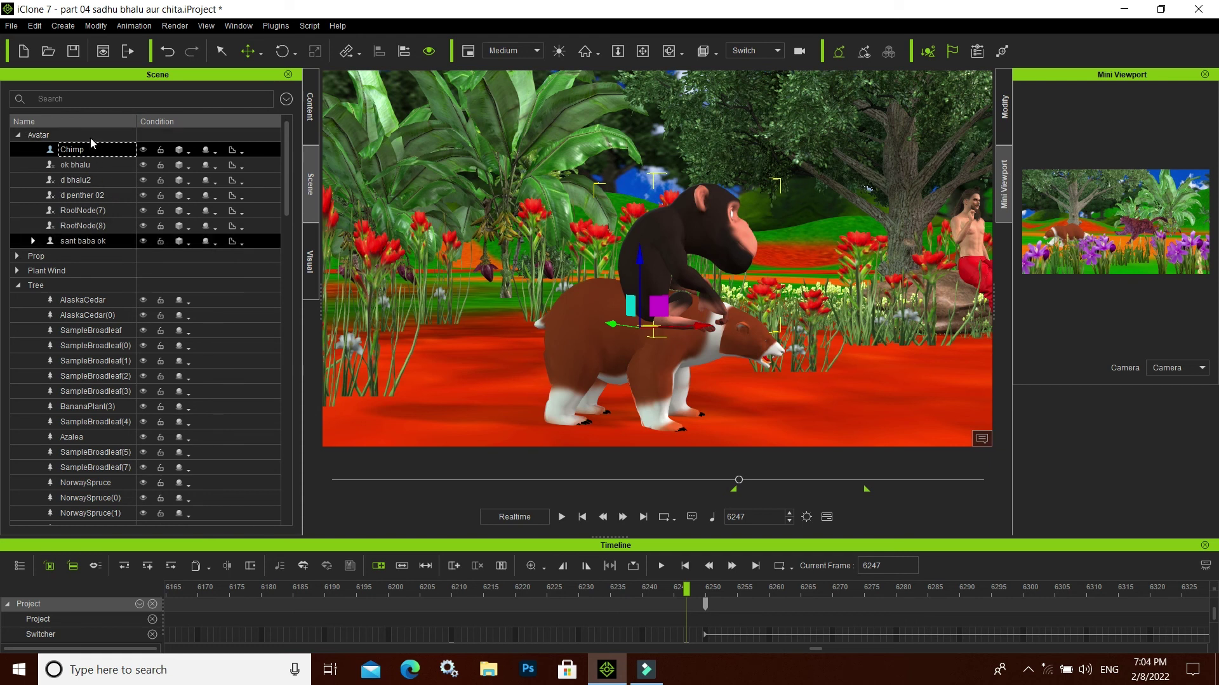
click(17, 256)
click(18, 256)
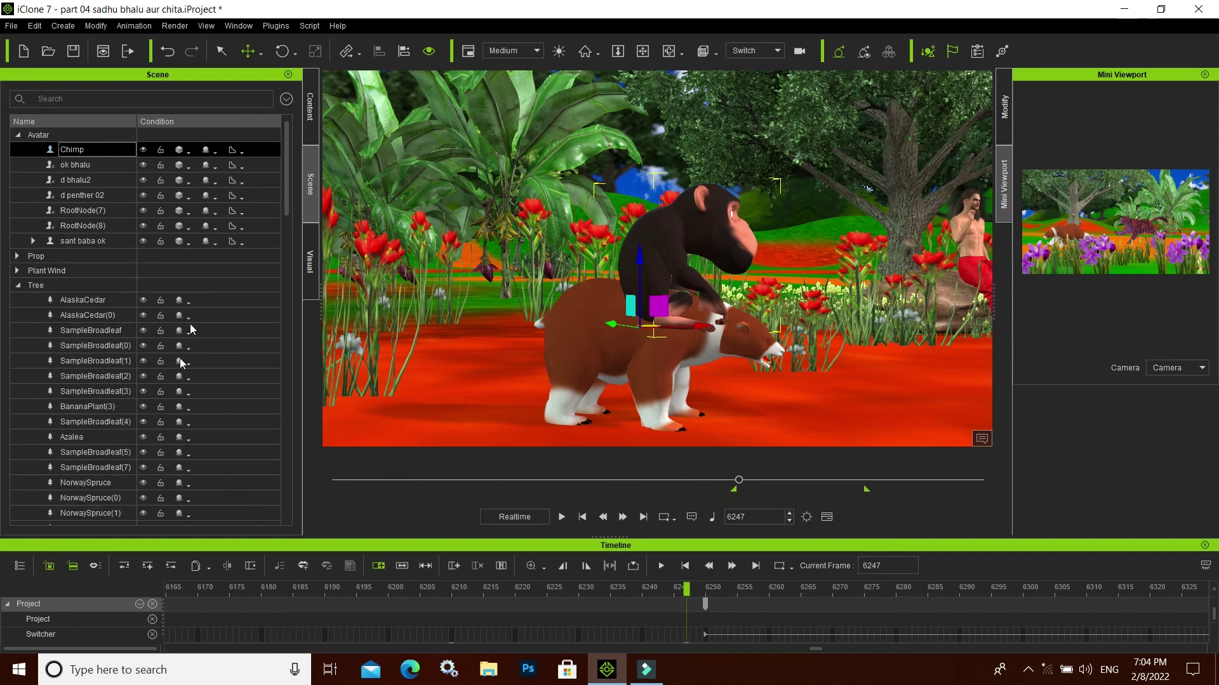
Step: Set the ambient occlusion range to 11 cm, leave fog off, and display the chimp's avatar properties
click(310, 261)
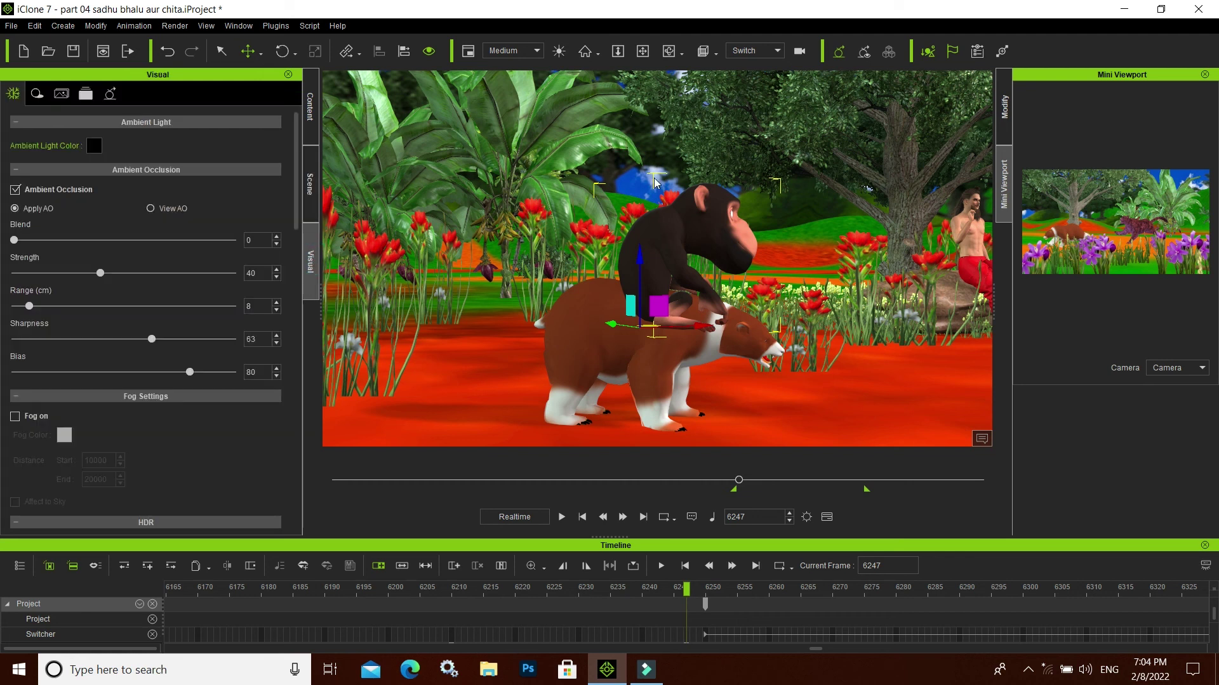
click(37, 305)
click(17, 418)
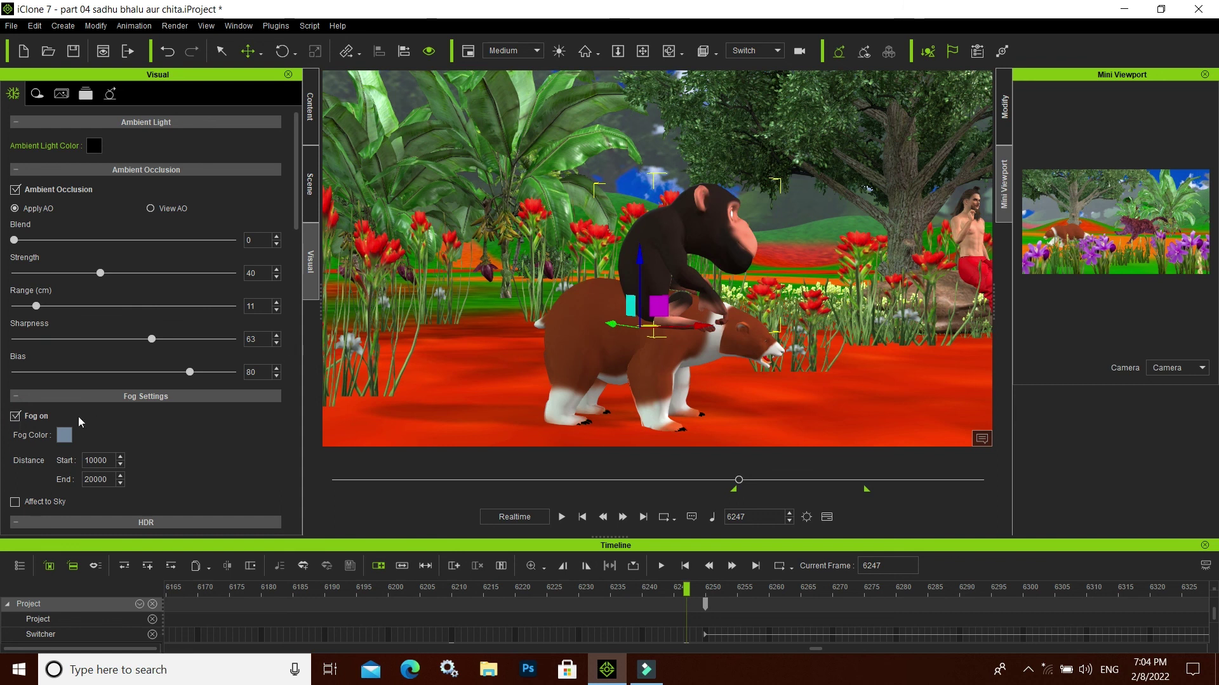
click(14, 418)
click(14, 417)
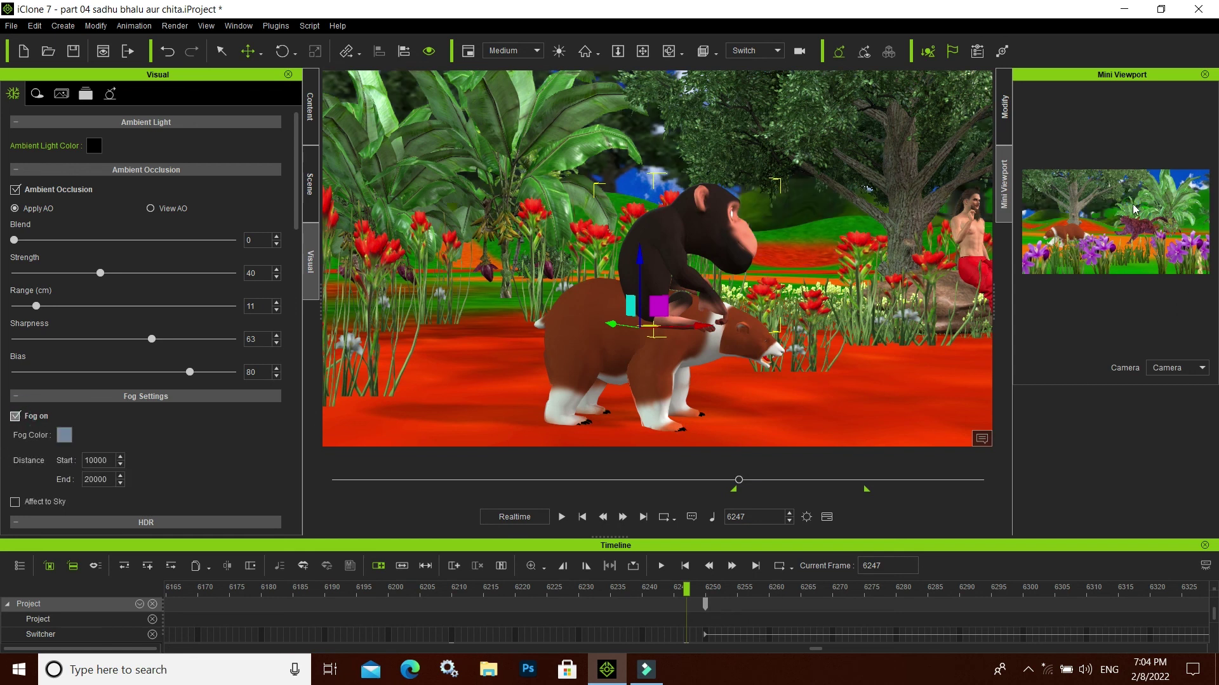
click(15, 417)
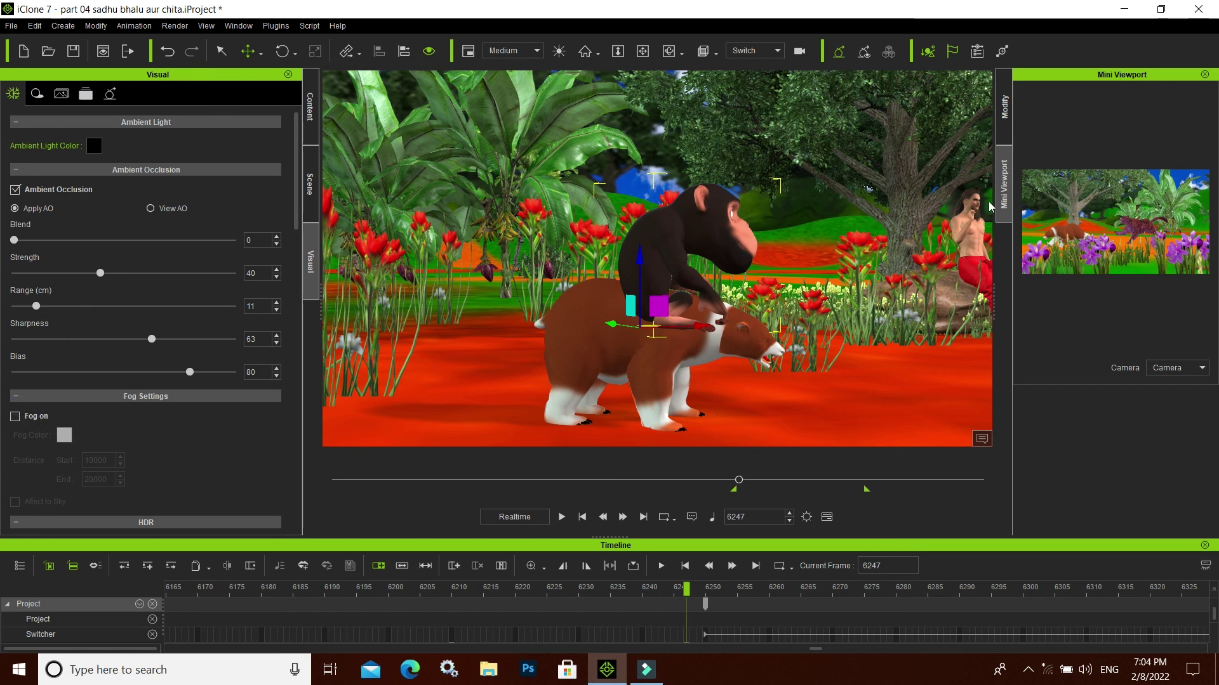
click(1004, 108)
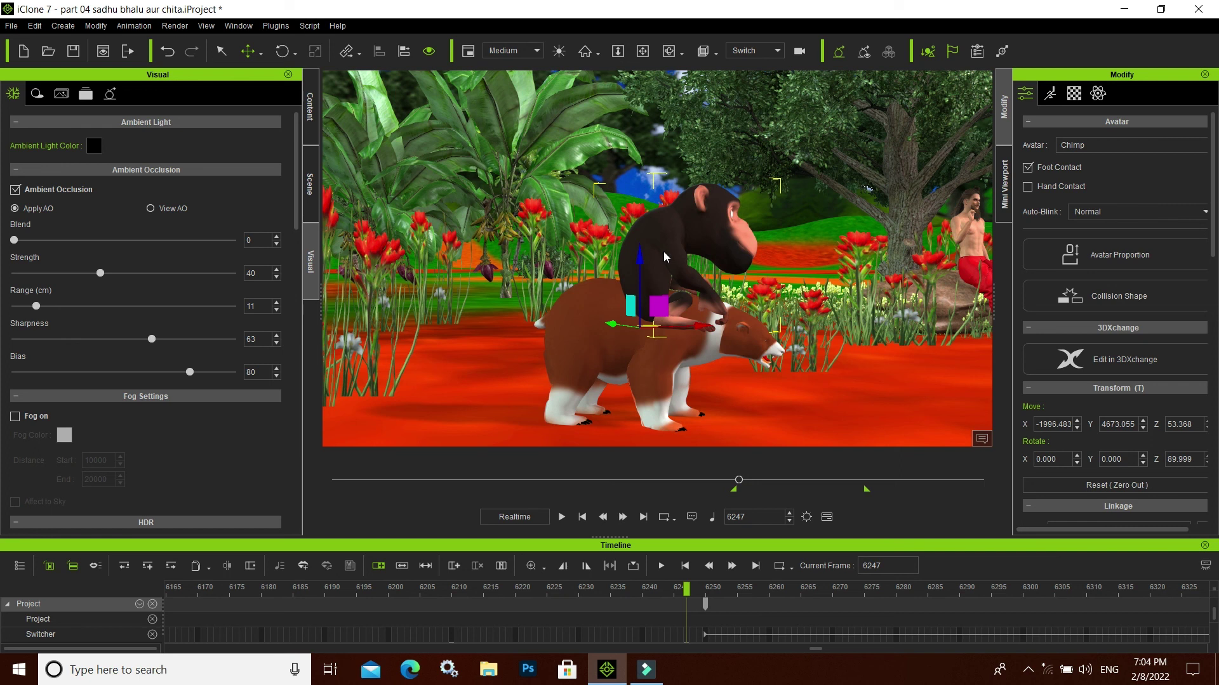
Step: Show the chimp's material list and enlarge the timeline to reveal its Mason_Talk 2 tracks
click(1076, 99)
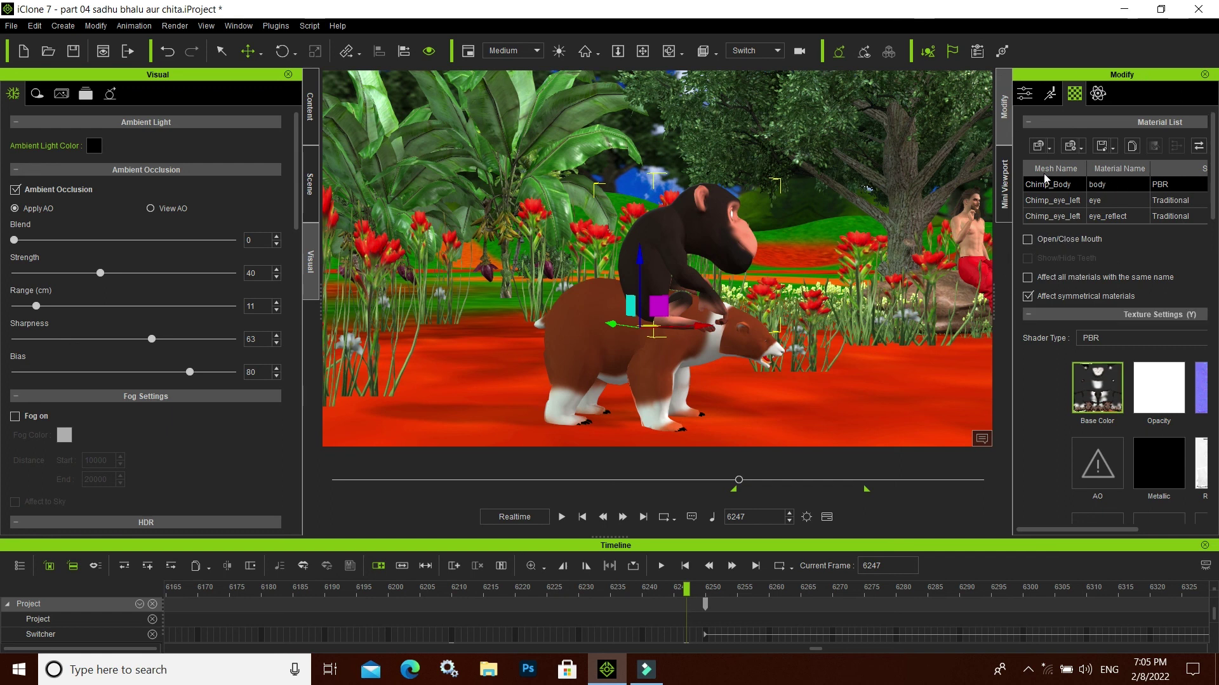
click(1006, 189)
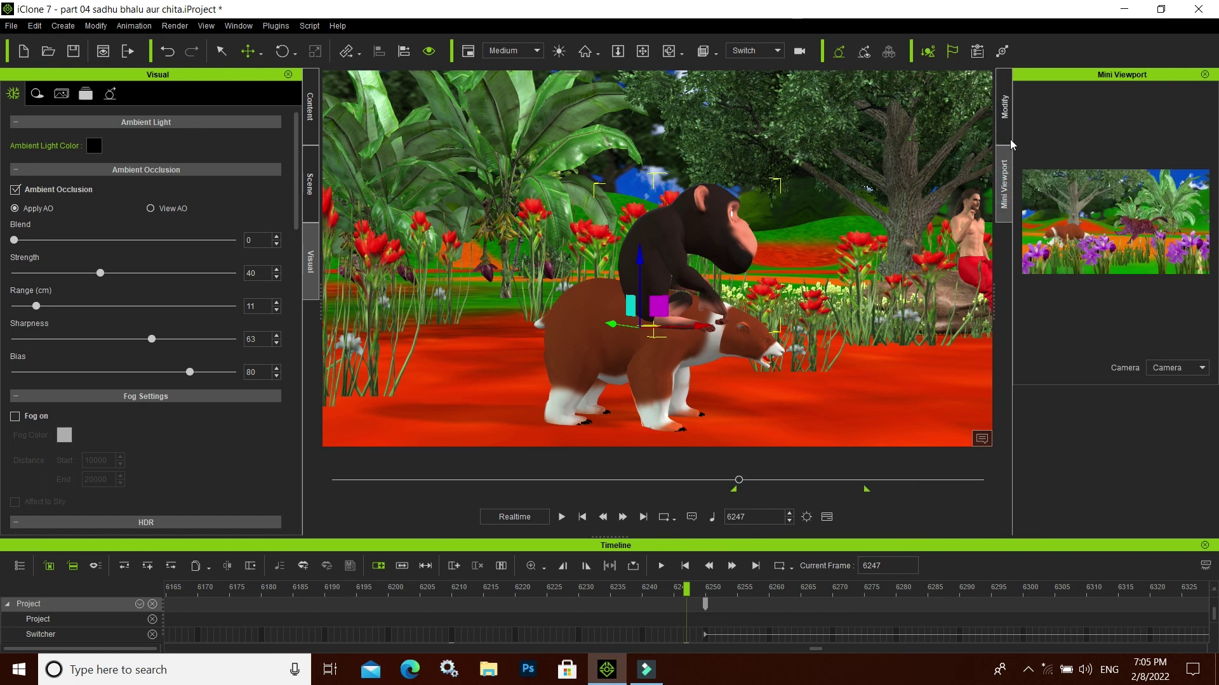
click(1009, 127)
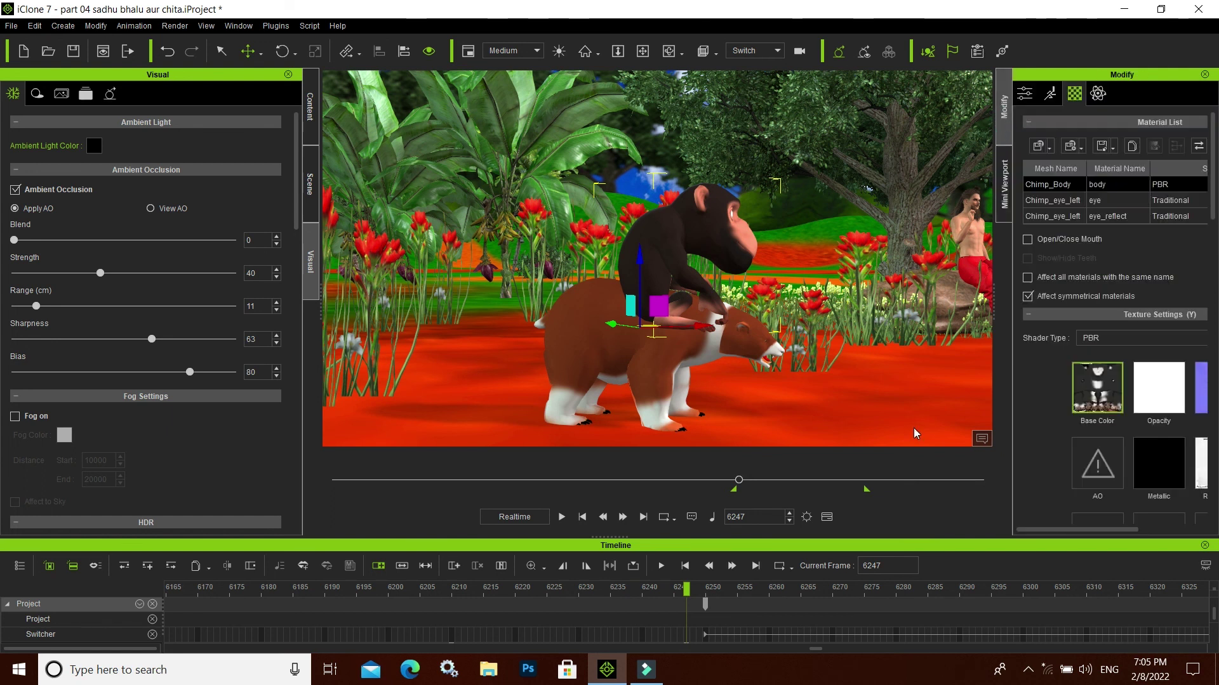
drag(611, 535, 602, 420)
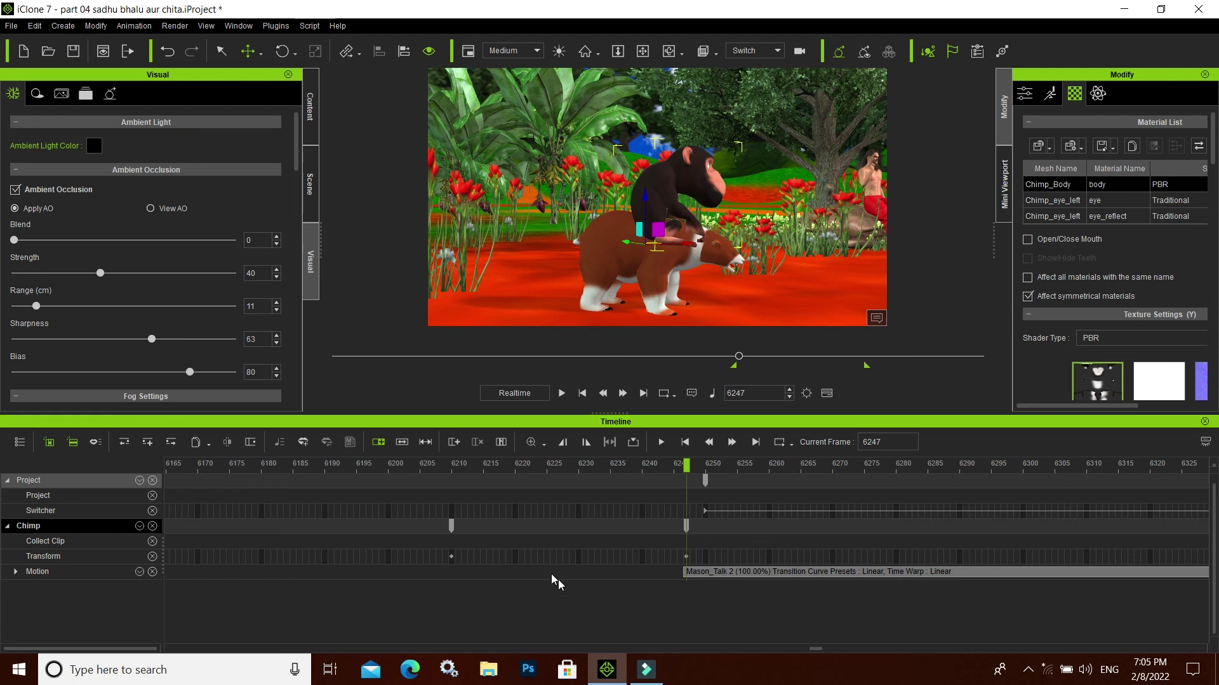
Step: Zoom out the timeline to show more of the Chimp's Mason_Talk 2 clip
scroll(559, 580, down, 2)
scroll(560, 581, down, 2)
drag(795, 647, 885, 648)
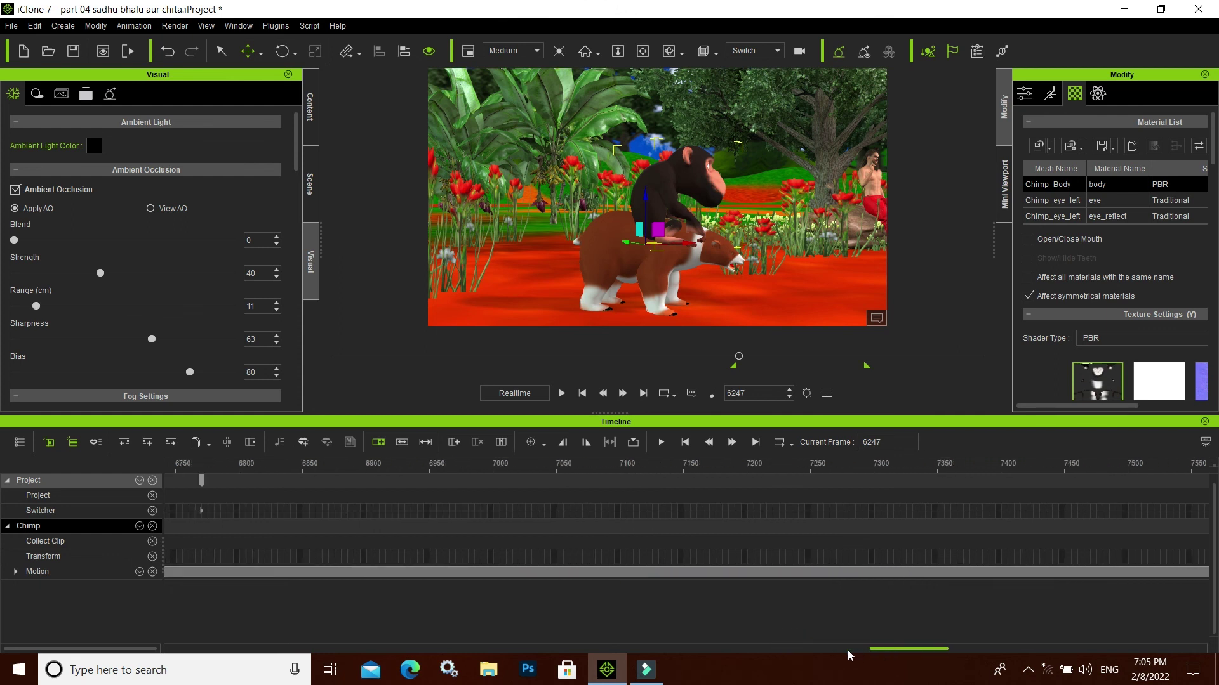
drag(884, 649, 844, 650)
scroll(579, 567, down, 3)
scroll(579, 566, down, 1)
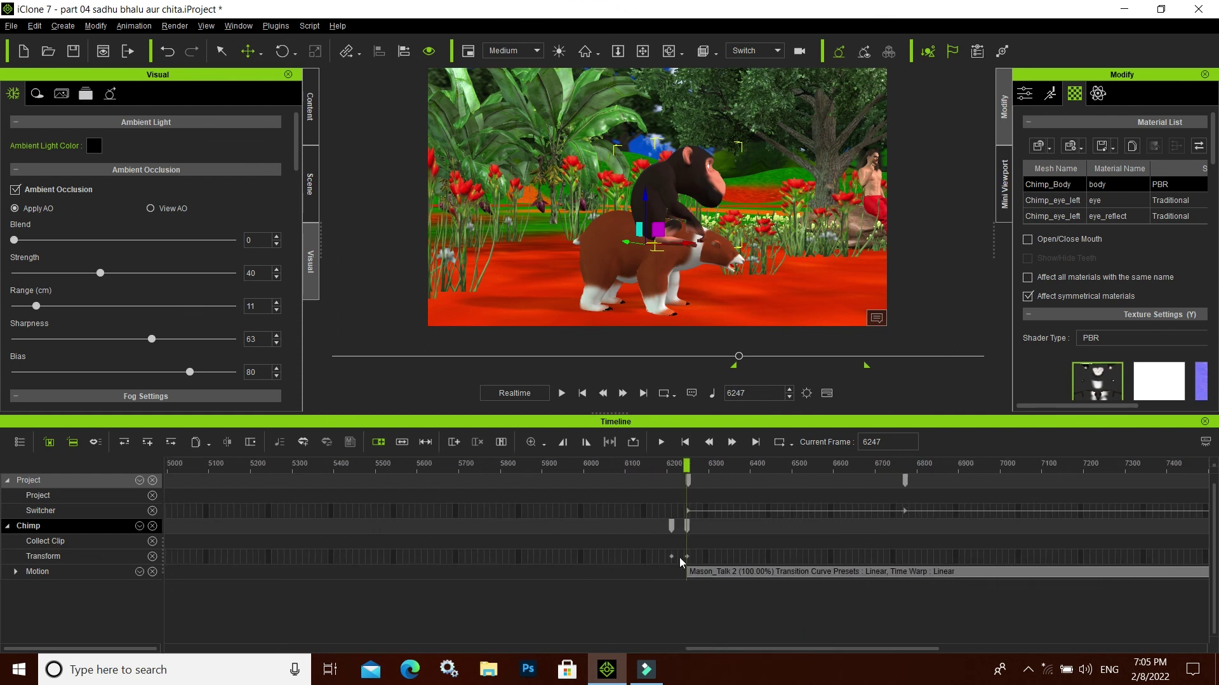
Step: Add d bhalu2's tracks with its PolarBearALL_Run clip to the timeline
click(21, 444)
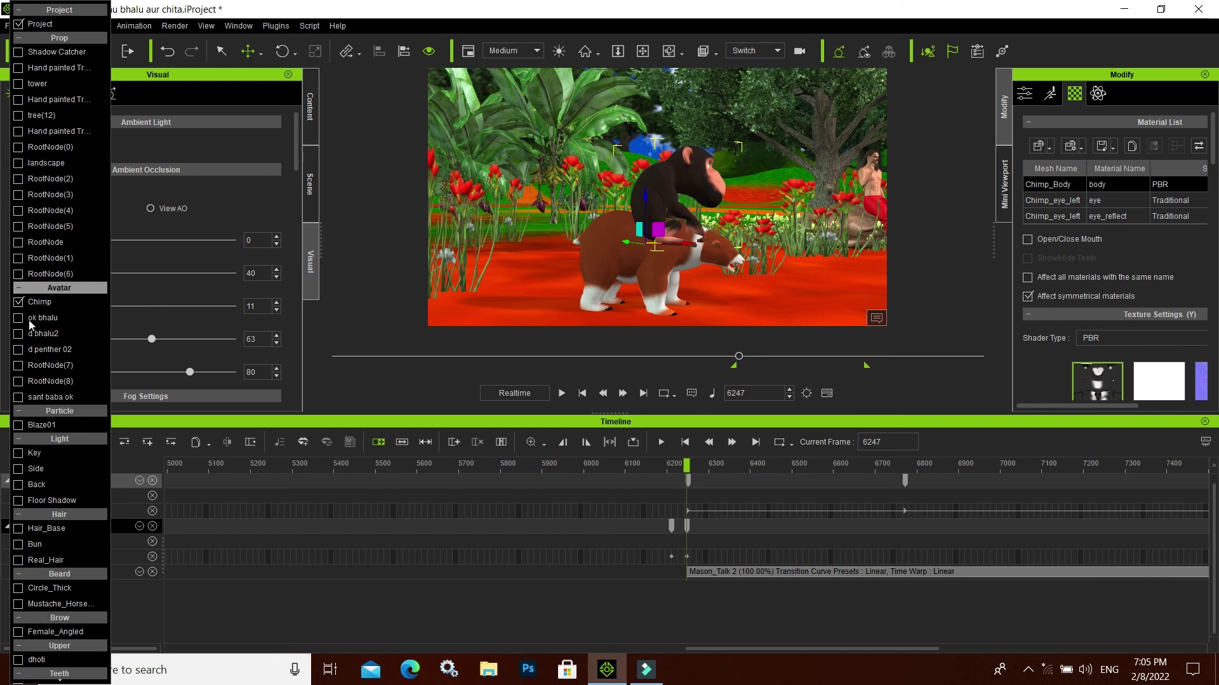
click(19, 333)
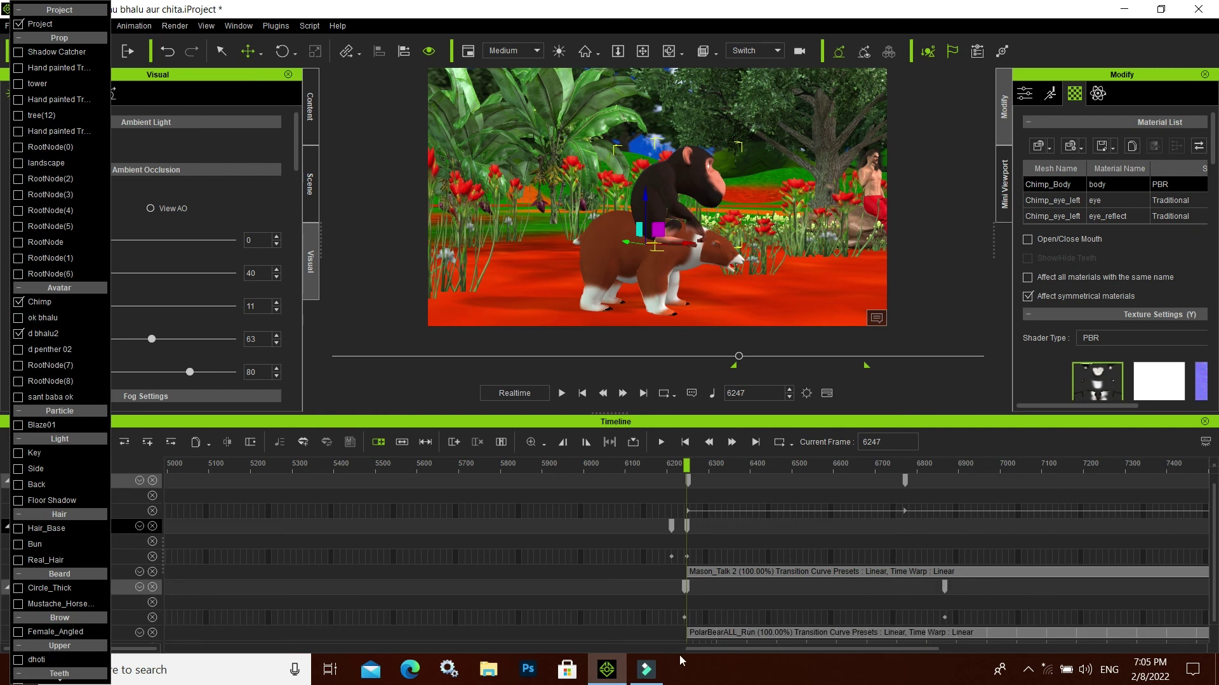
click(720, 651)
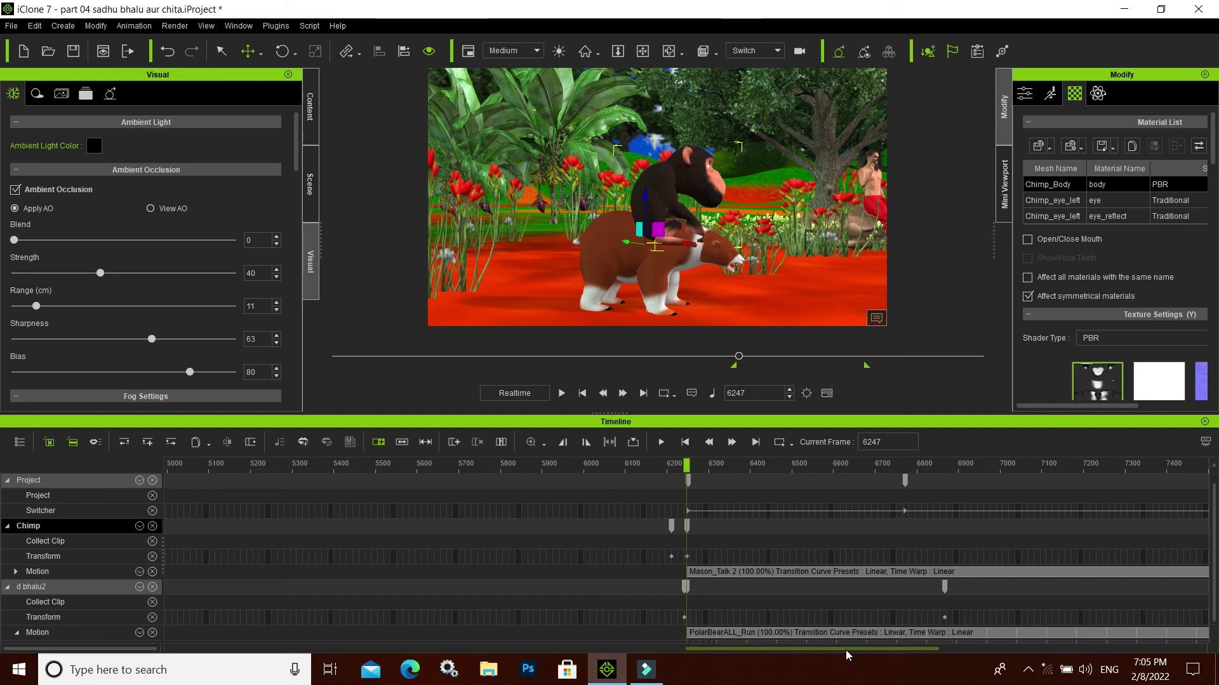
drag(866, 649, 965, 642)
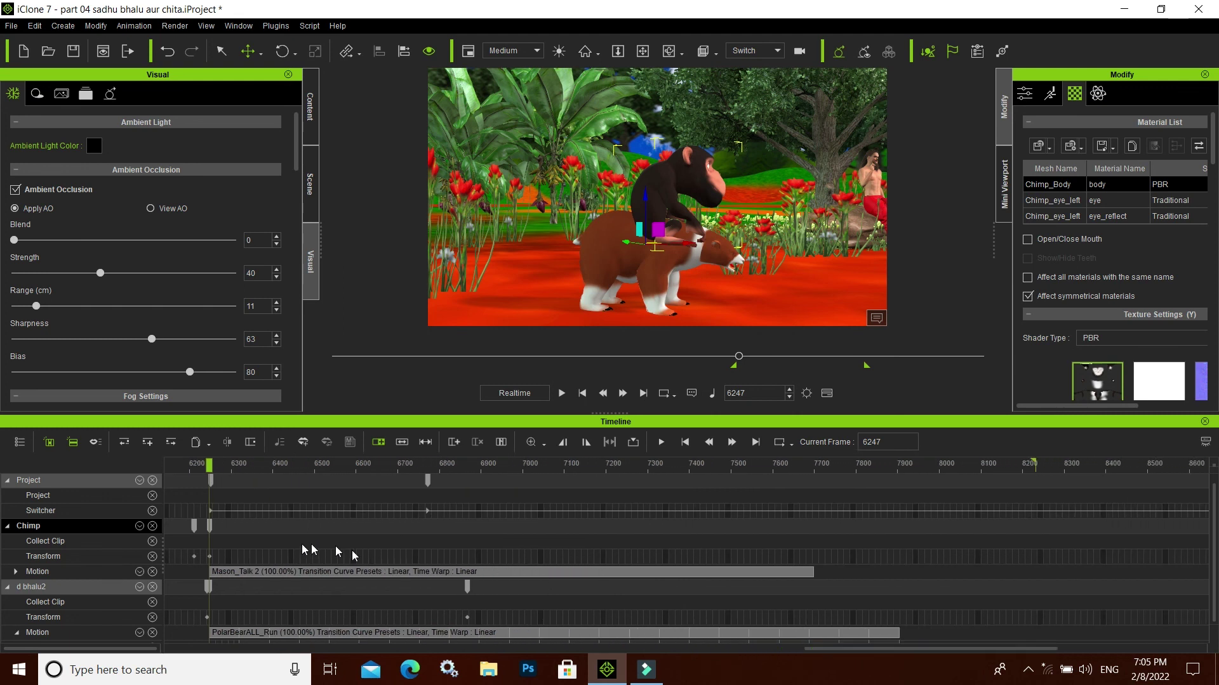